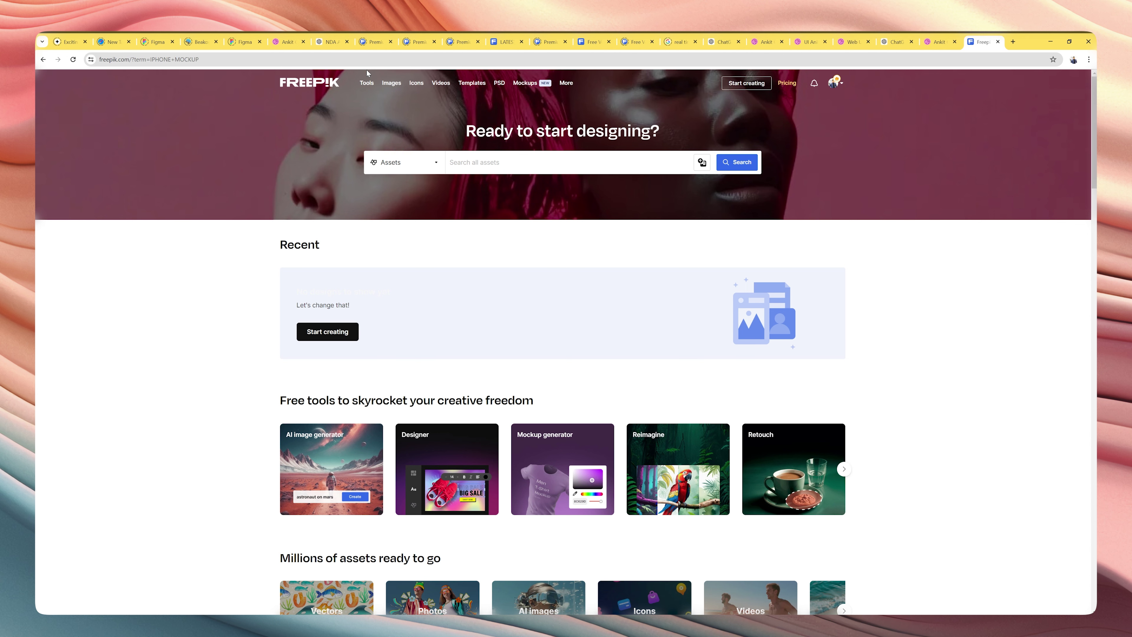
Step: Open Unsplash's high res background photo results in a new browser tab
left_click(1015, 45)
type("uns")
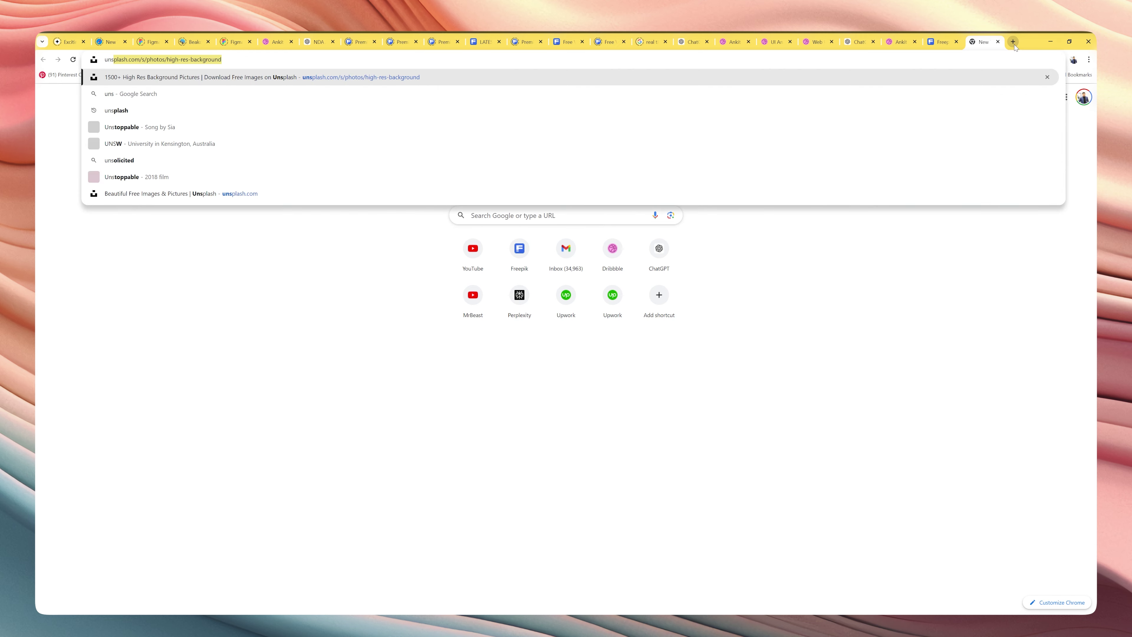
key("Return")
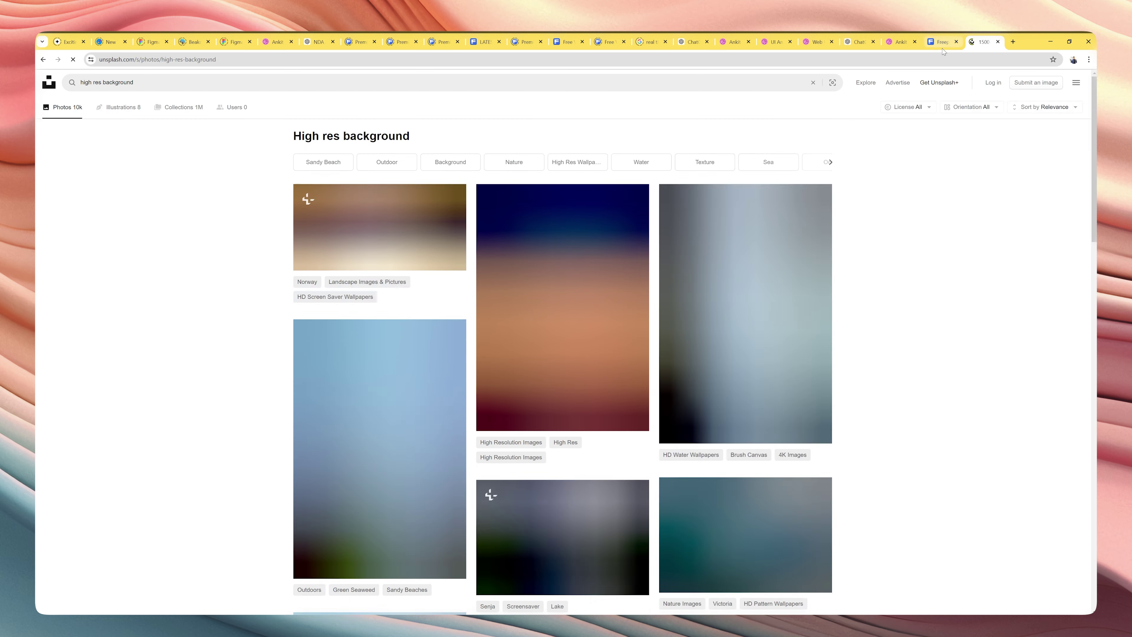
left_click(942, 42)
left_click(981, 42)
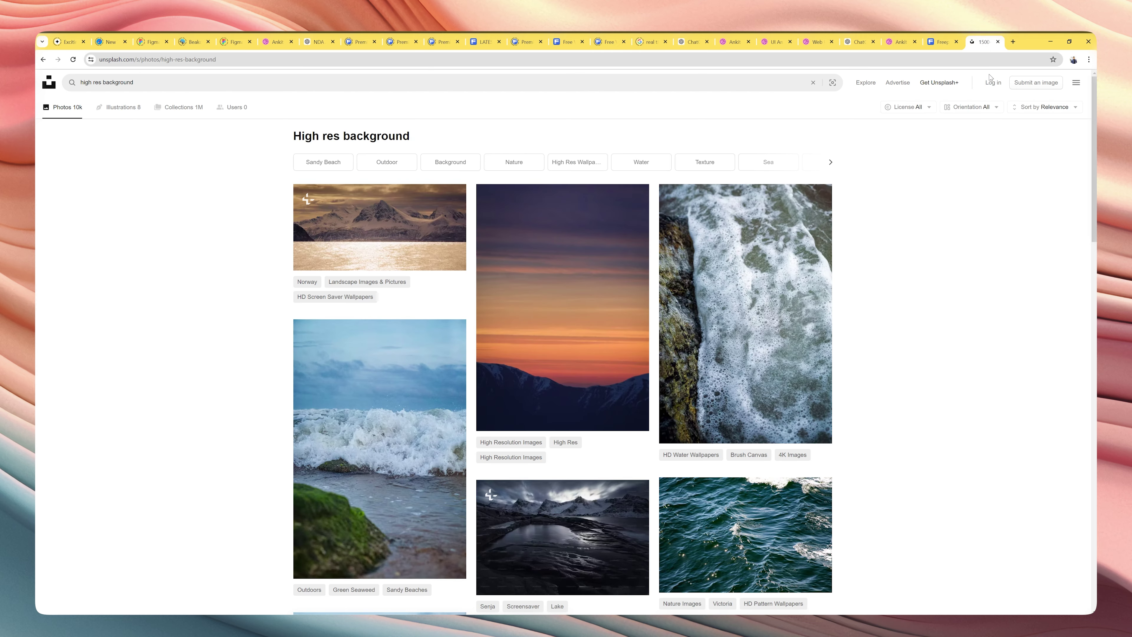
left_click(947, 43)
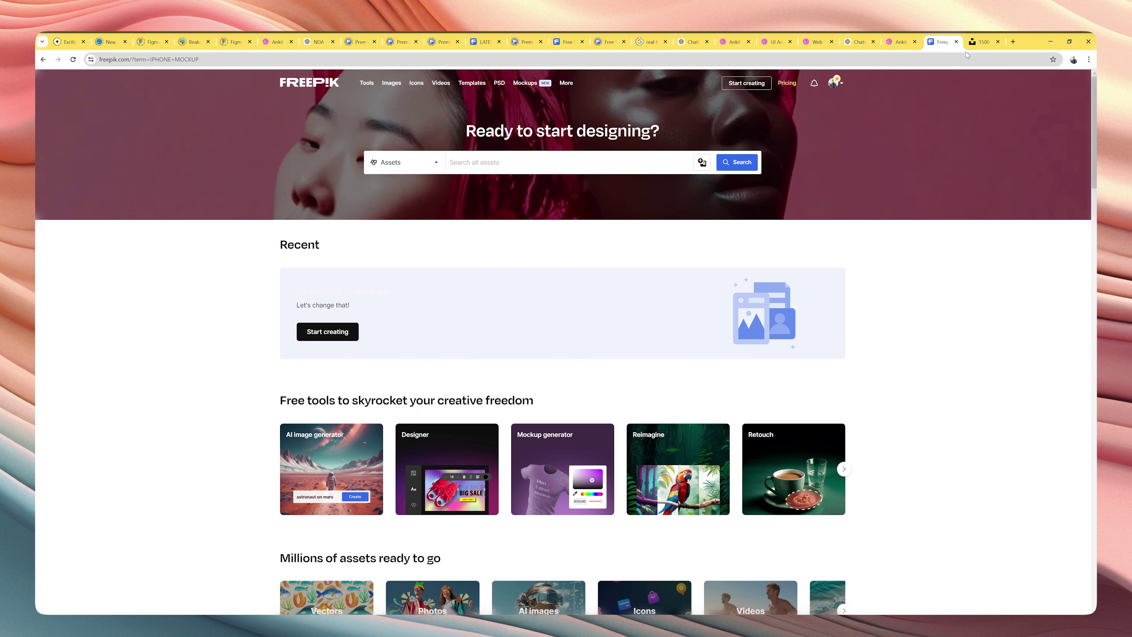
left_click(972, 46)
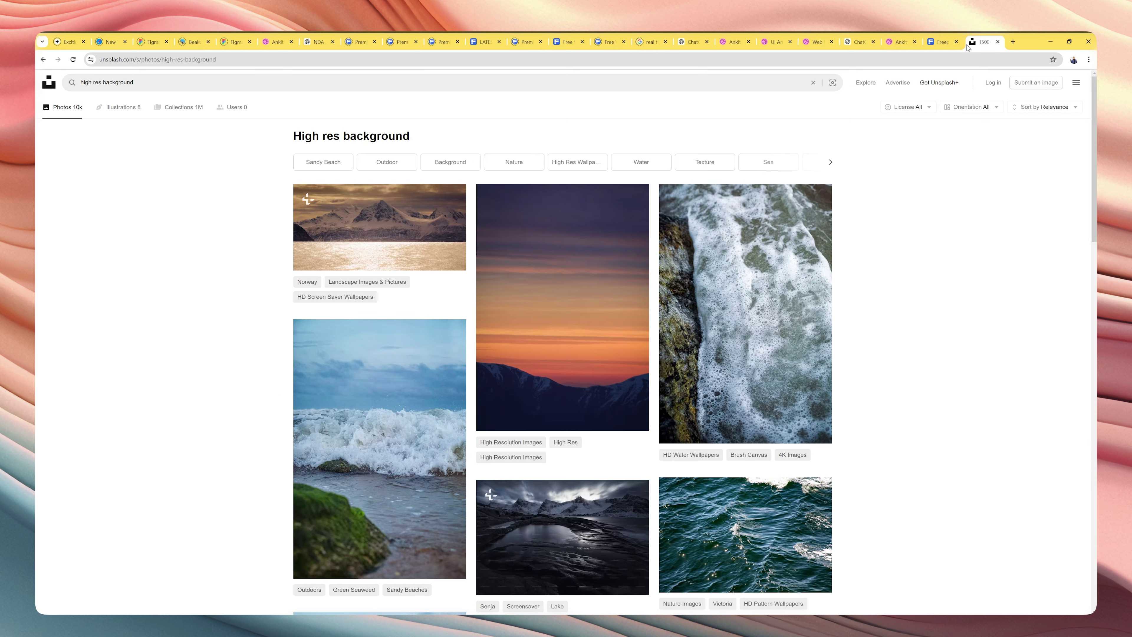
left_click(940, 42)
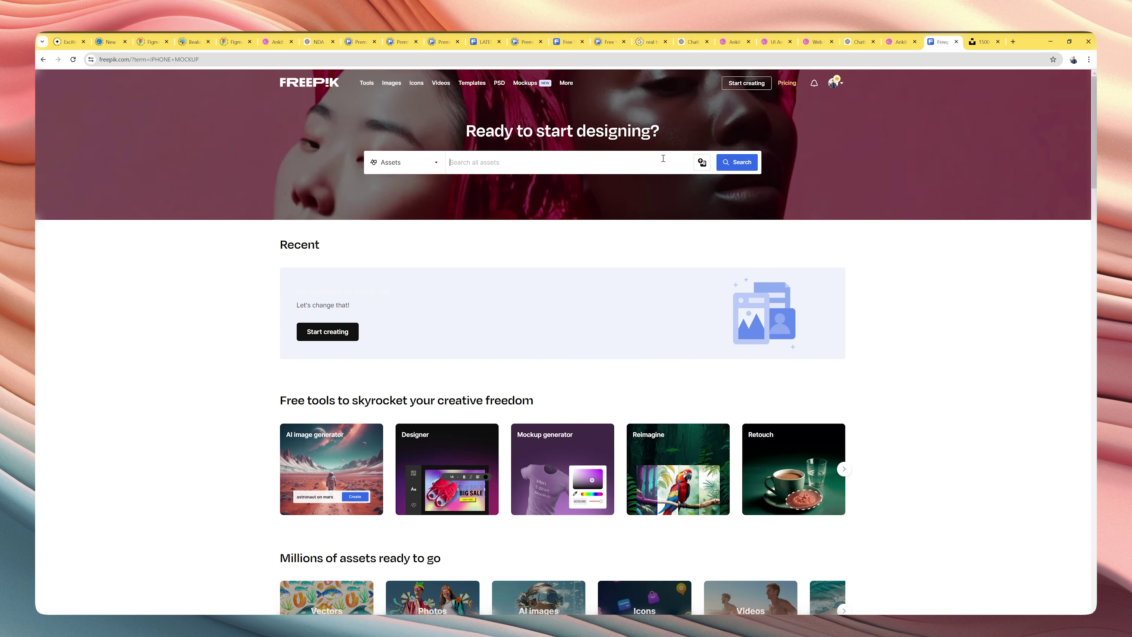
left_click(979, 42)
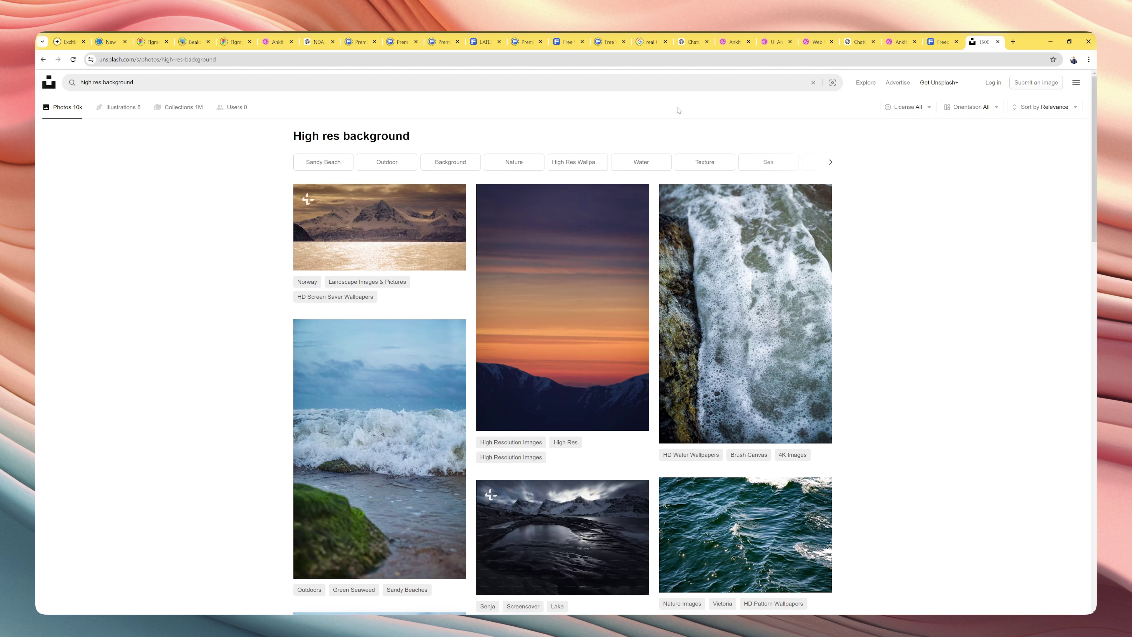
Step: Search Unsplash for the suggested term "coffee aesthetic" and look through the photo results
double_click(677, 89)
triple_click(677, 89)
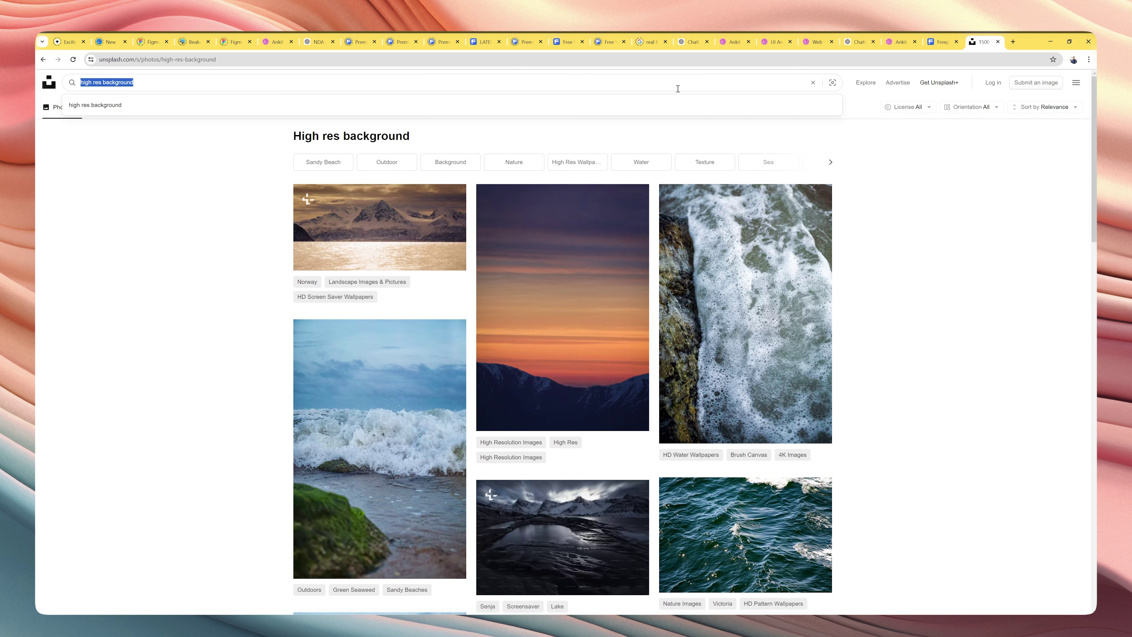
type("coffee")
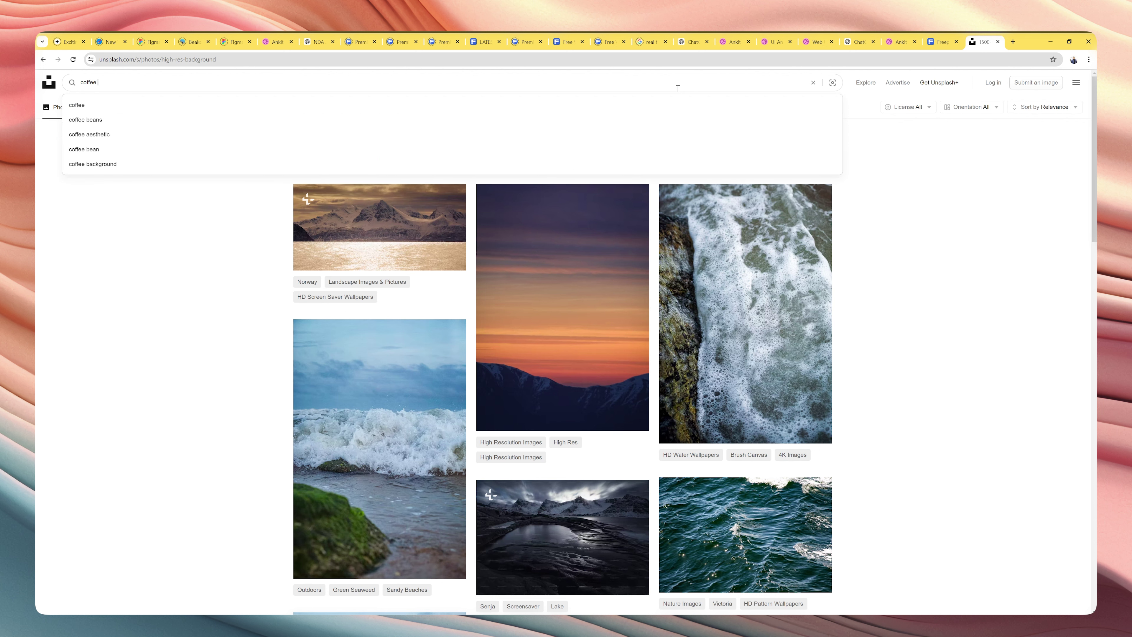
key("Down")
key("Down")
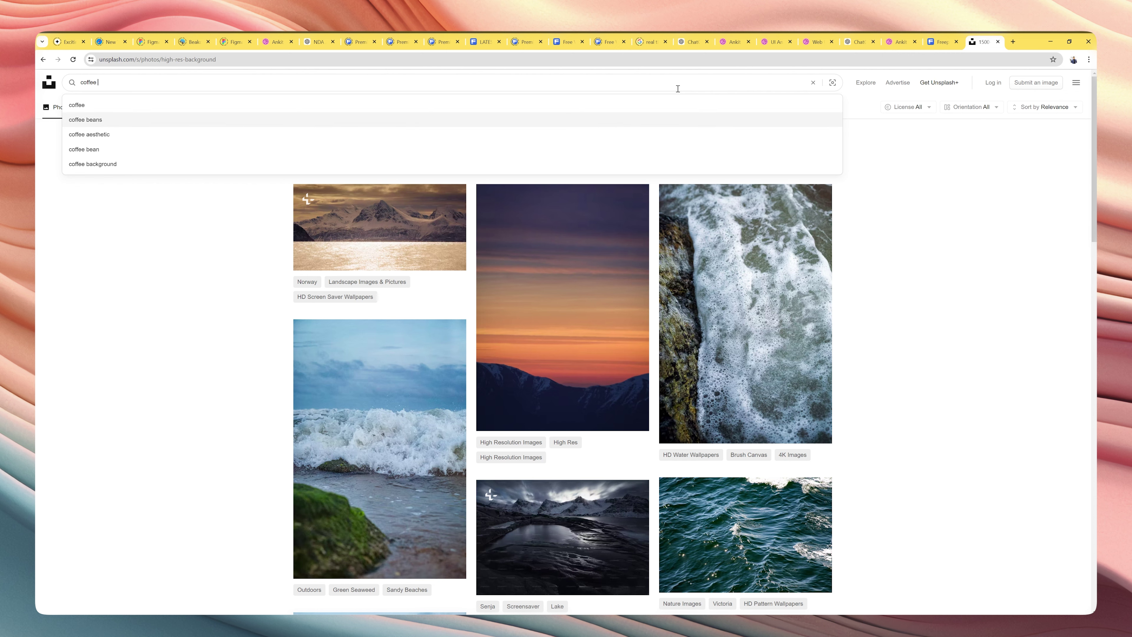
key("Return")
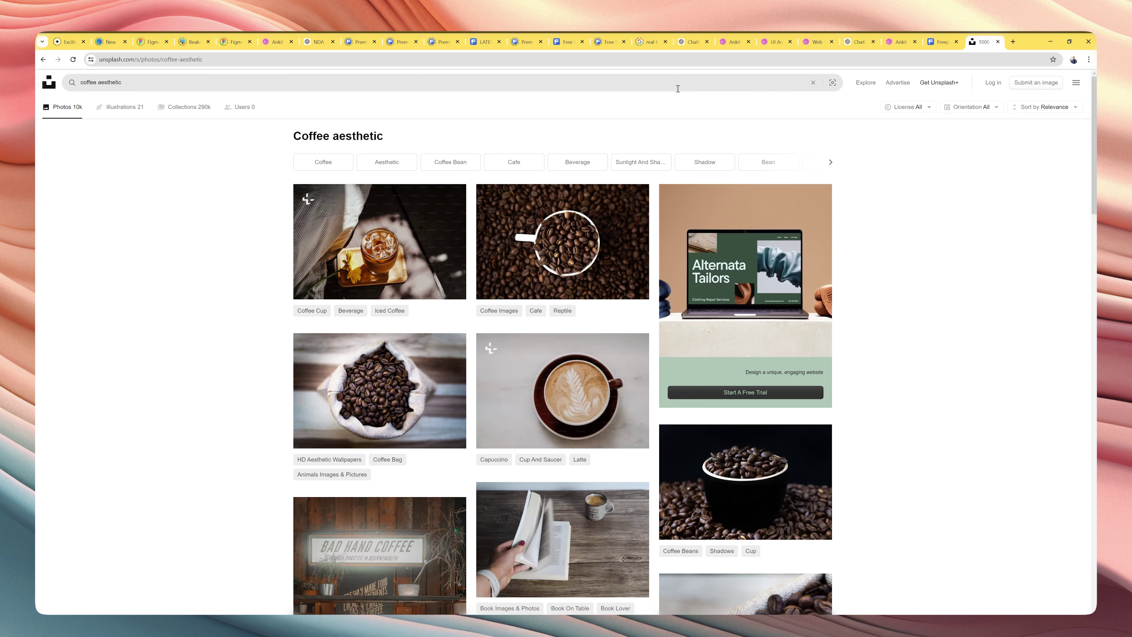
scroll(739, 269, "down", 15)
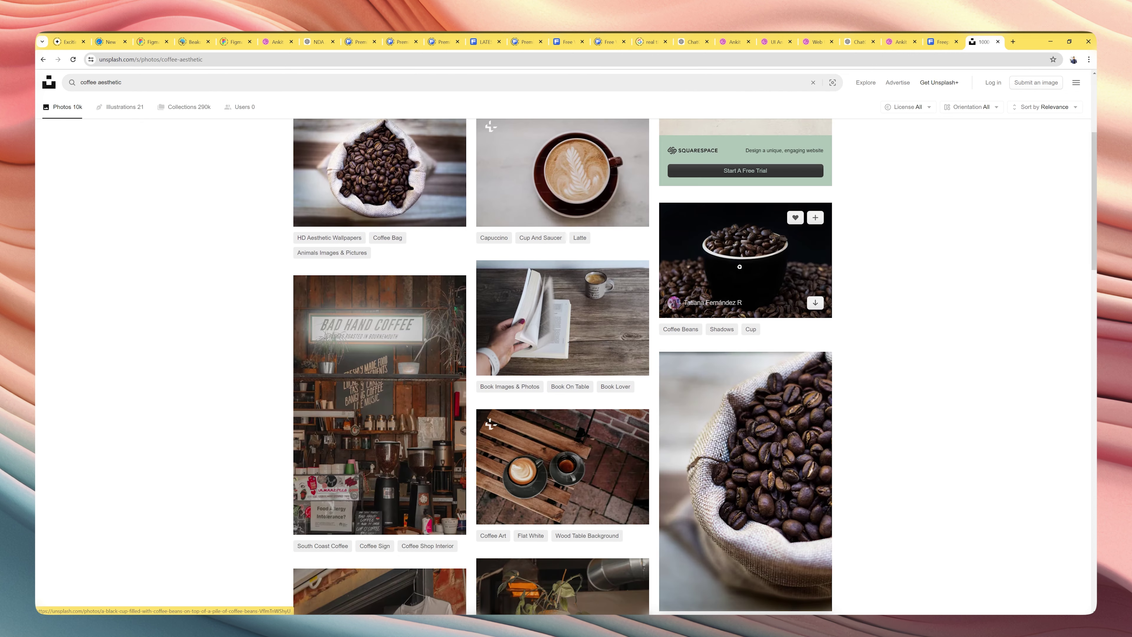
scroll(739, 269, "down", 12)
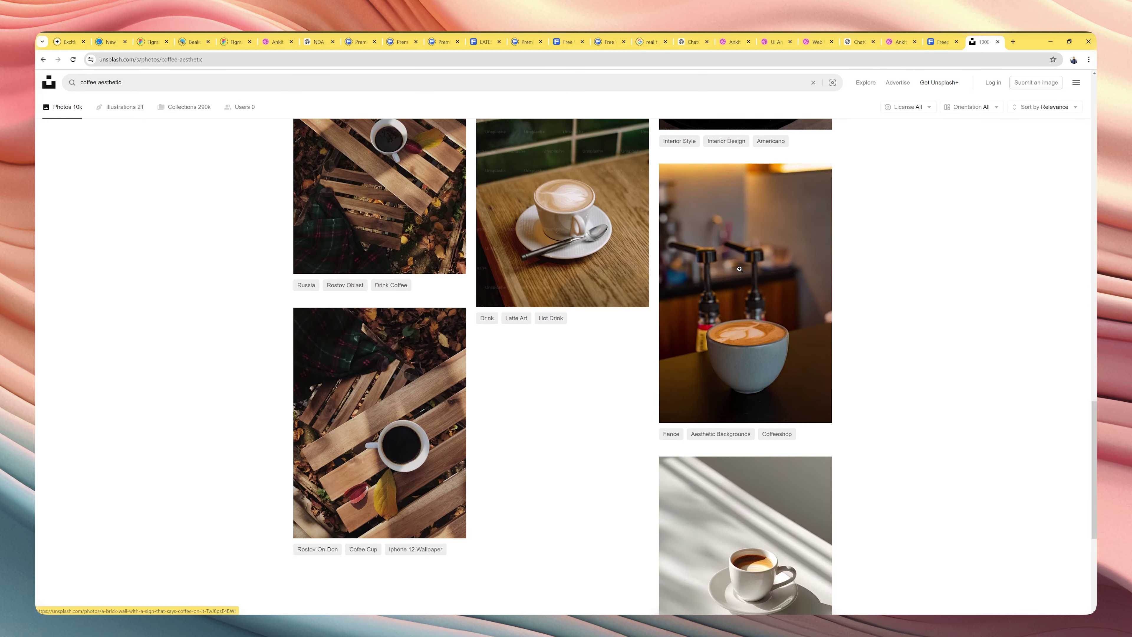
scroll(656, 273, "up", 10)
scroll(656, 273, "up", 10)
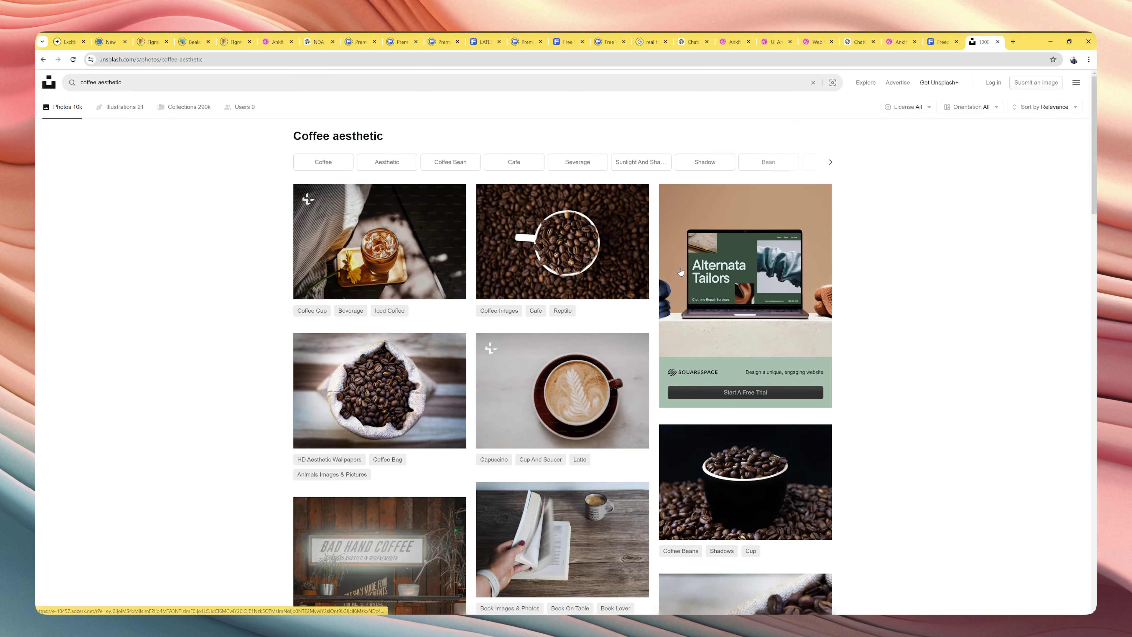
Step: Change the Unsplash search to the suggested term "coffee background" and browse the photos
double_click(332, 86)
key("BackSpace")
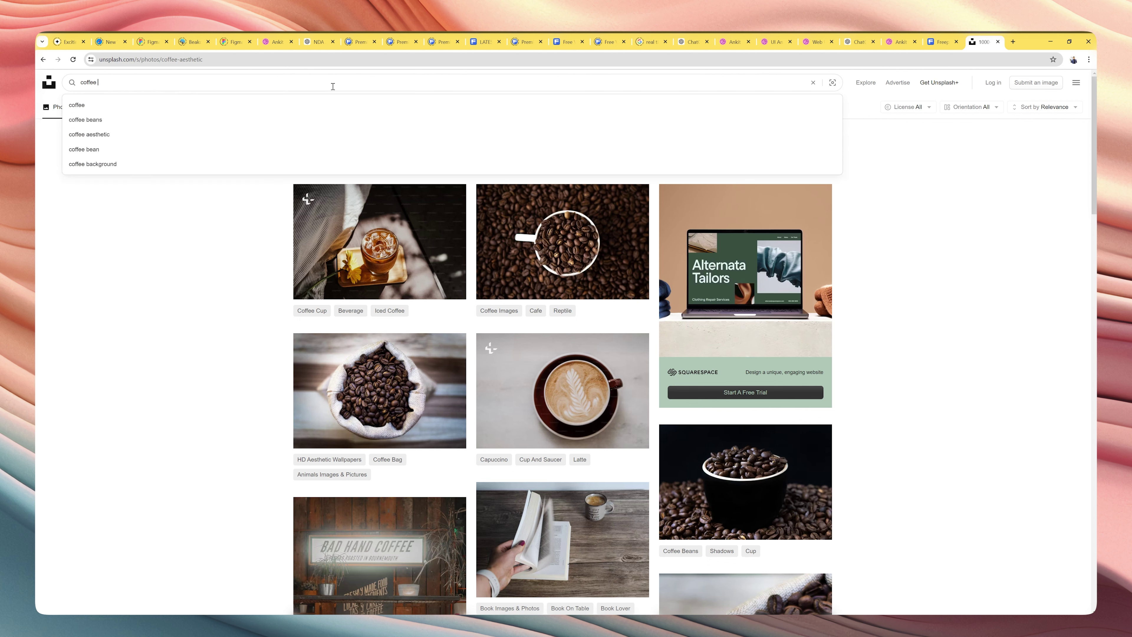
key("Down")
key("Down")
key("Down")
key("Down")
key("Down")
key("Return")
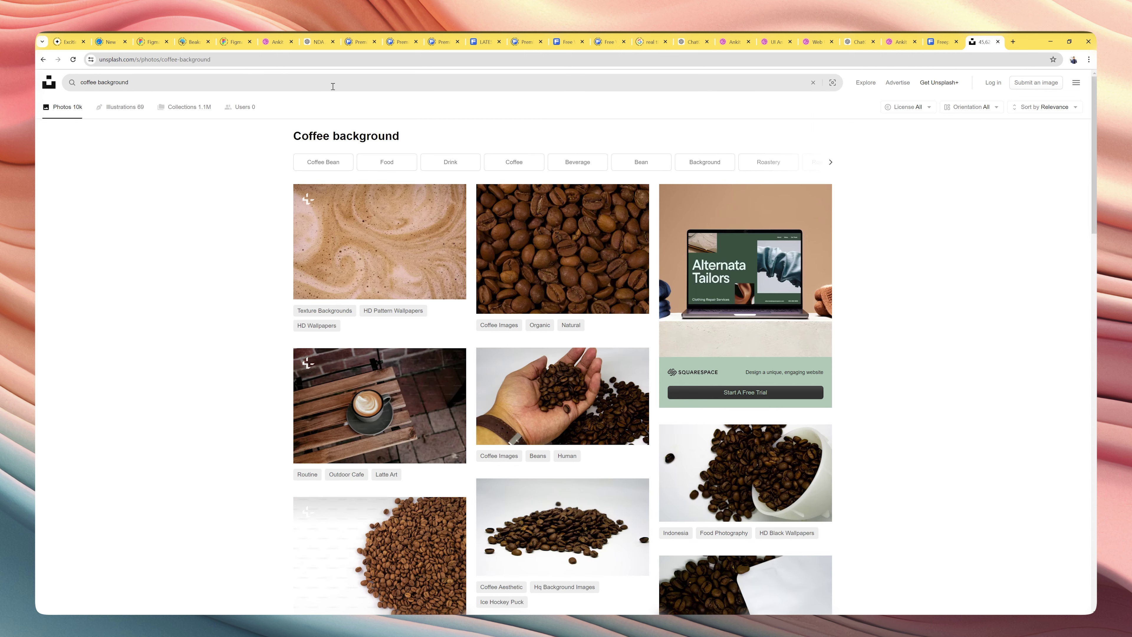
scroll(344, 162, "down", 20)
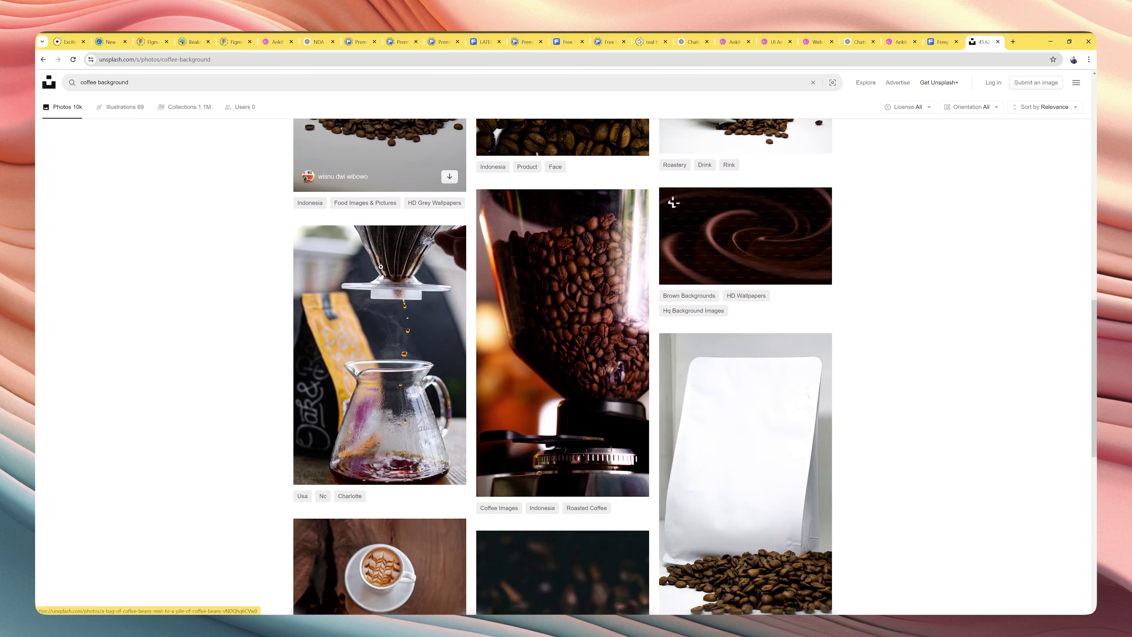
scroll(381, 267, "down", 3)
scroll(380, 266, "up", 20)
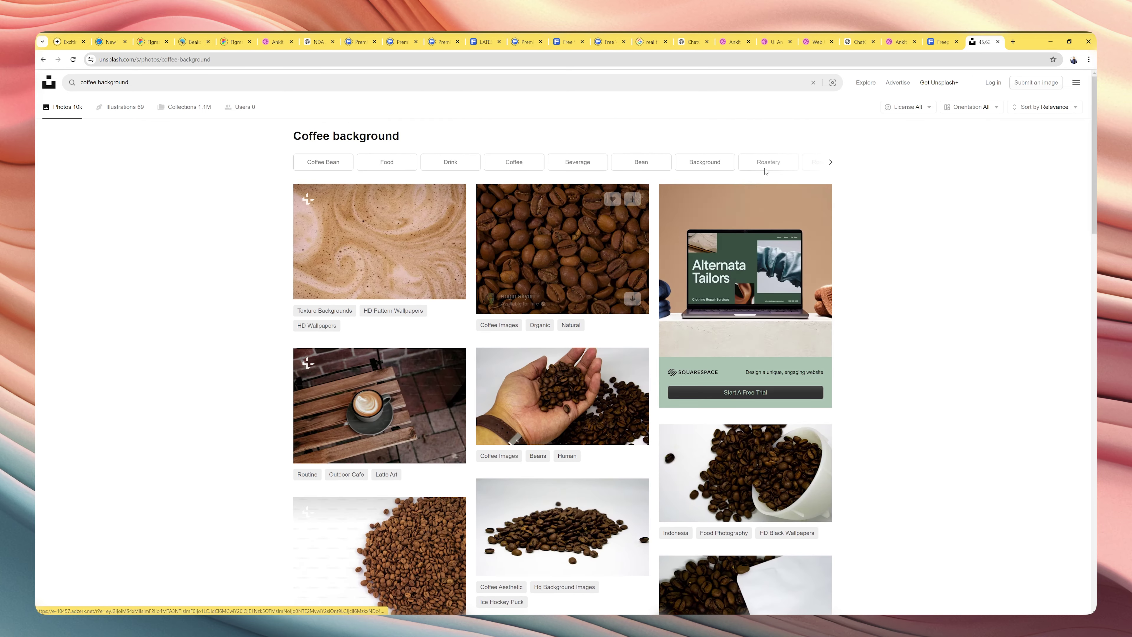
Step: Switch to Freepik, search all assets for "coffee background" and glance over the results
left_click(939, 42)
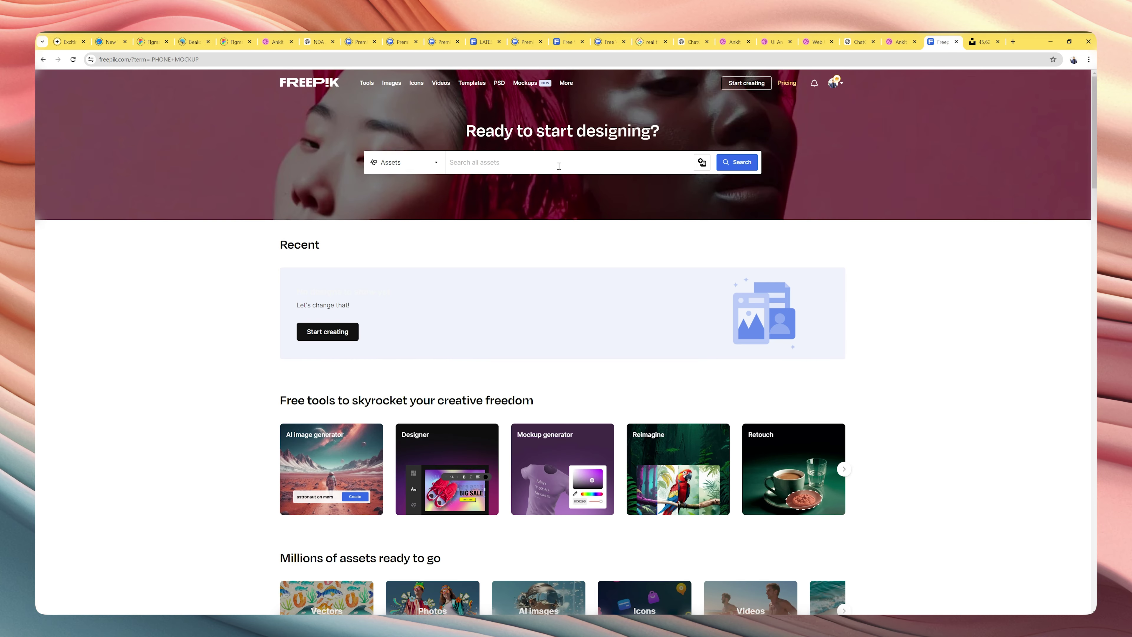
type("coffee background")
key("Return")
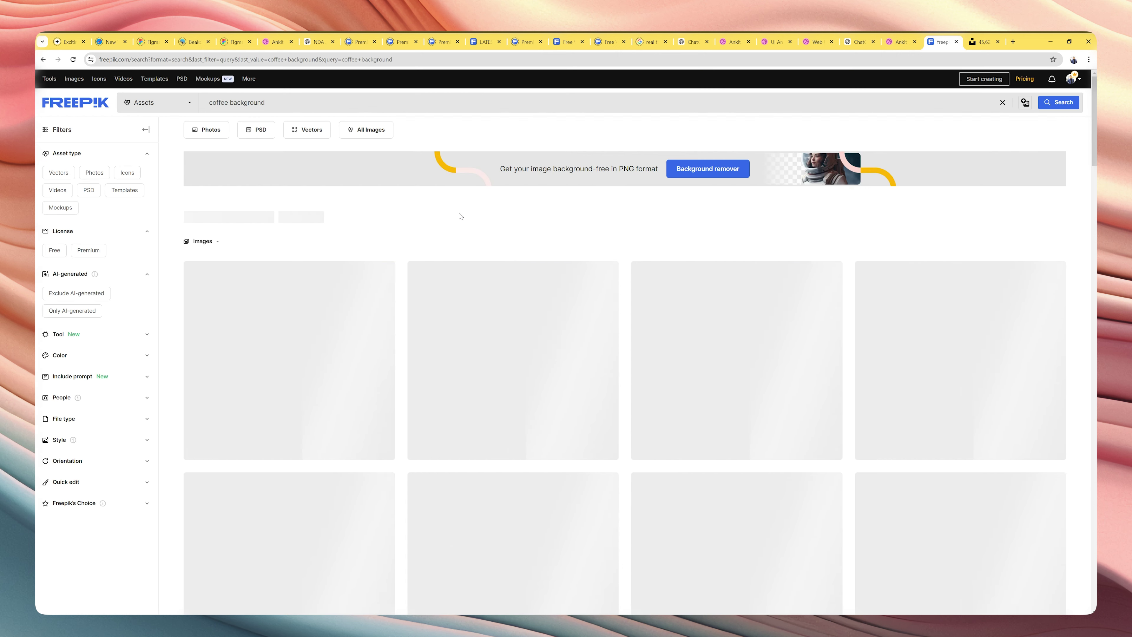
scroll(450, 220, "down", 8)
scroll(450, 220, "up", 8)
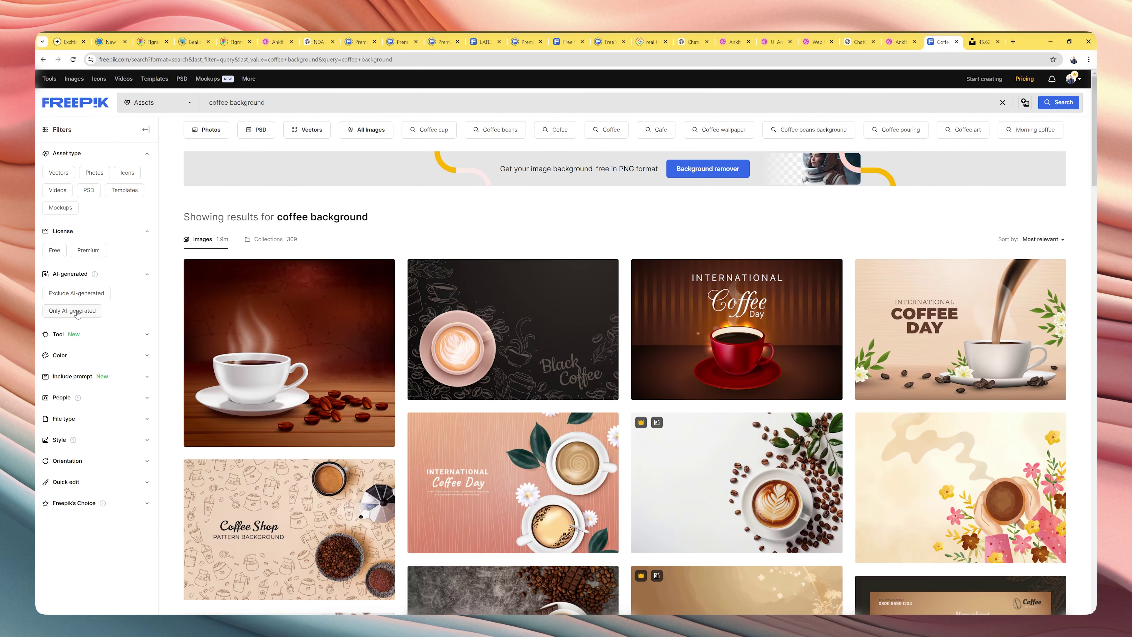
Step: Filter the coffee background results to only AI-generated images and look through them
left_click(88, 311)
scroll(489, 305, "down", 15)
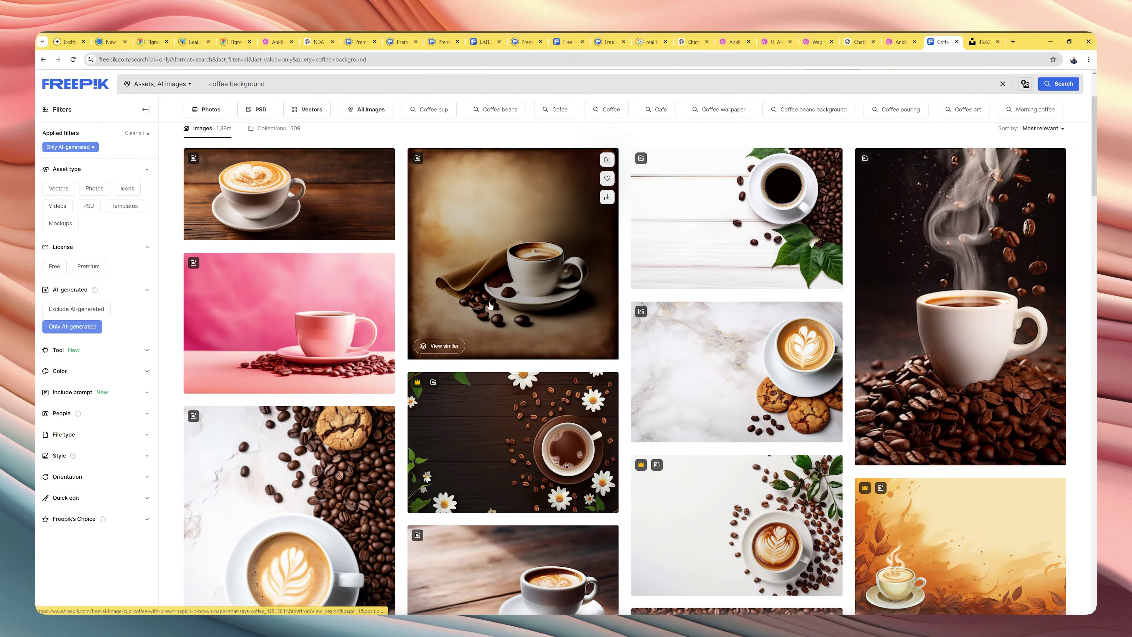
scroll(489, 306, "down", 15)
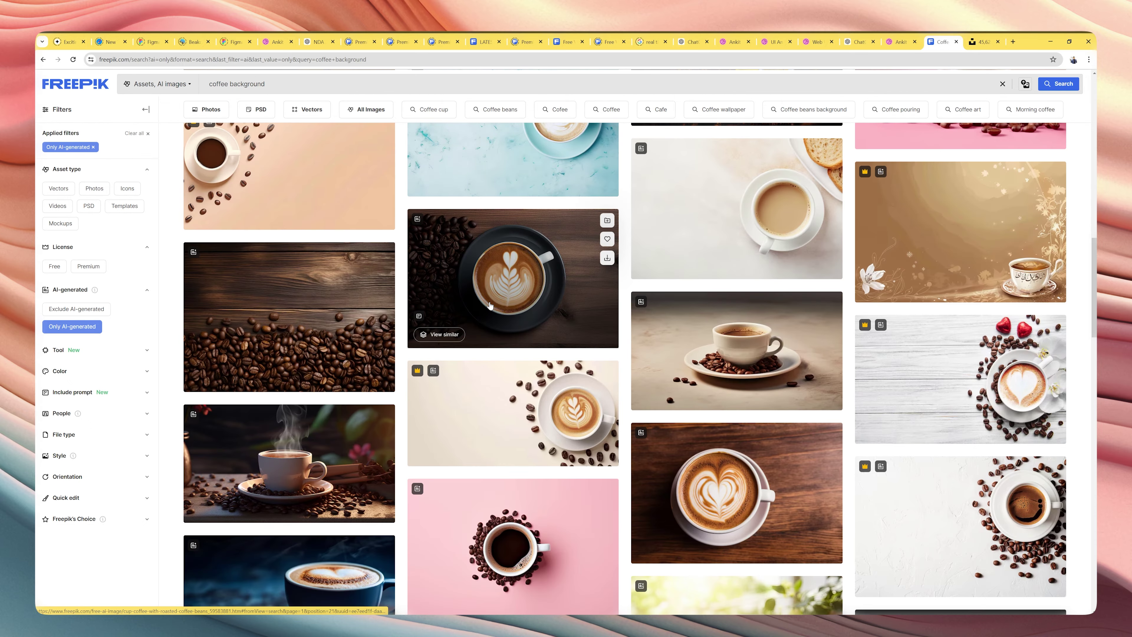
scroll(489, 306, "down", 10)
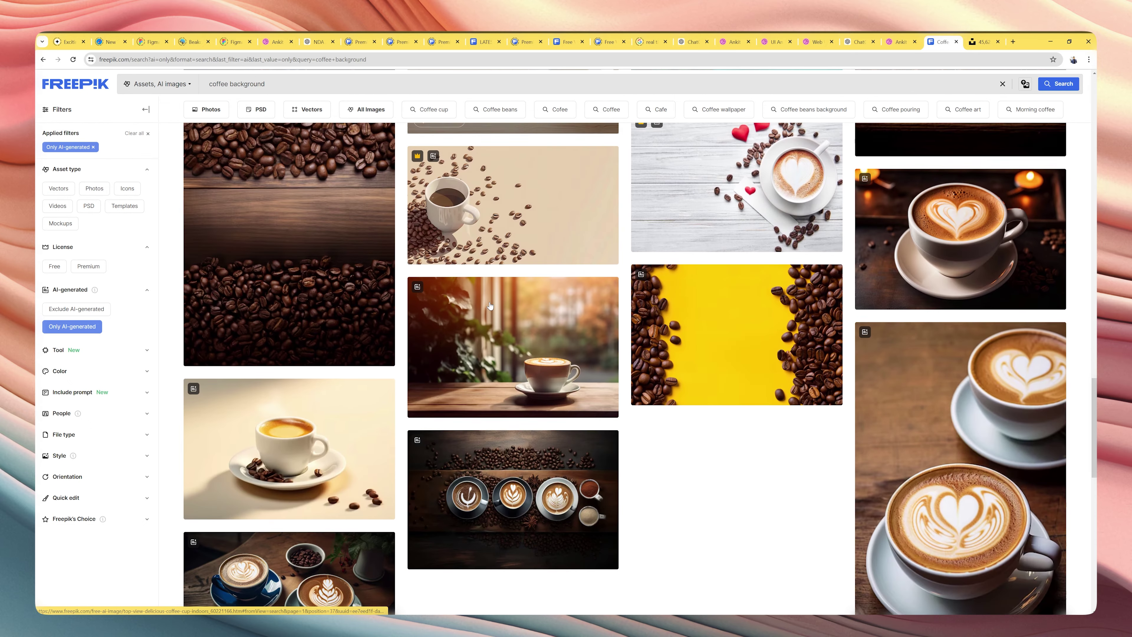
scroll(489, 305, "down", 5)
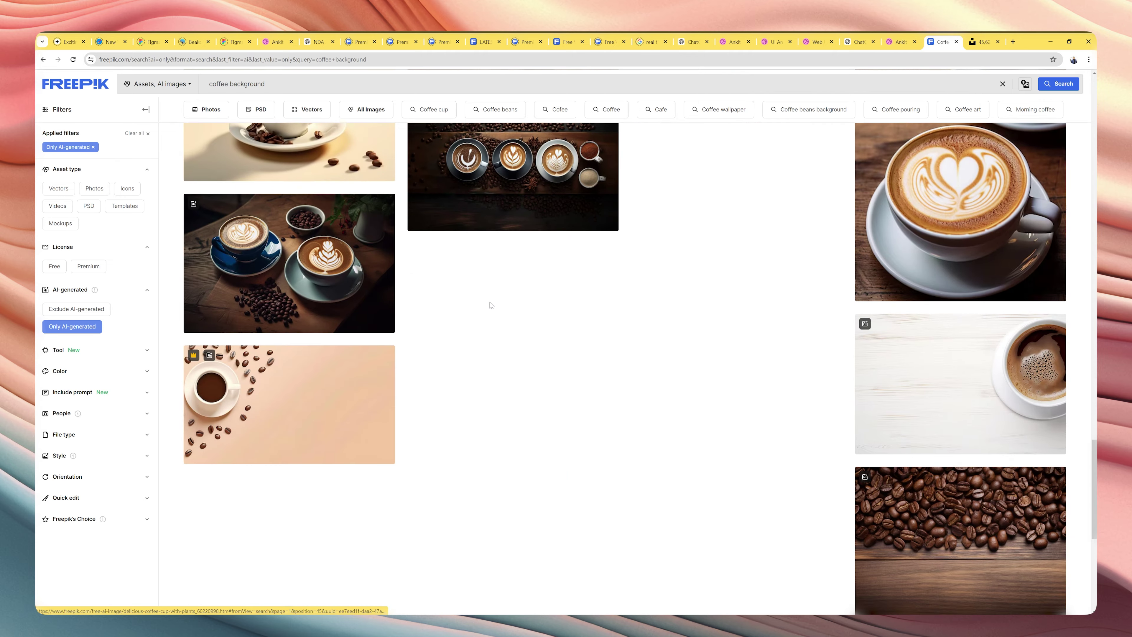
scroll(490, 306, "down", 3)
scroll(490, 305, "up", 10)
scroll(490, 305, "up", 15)
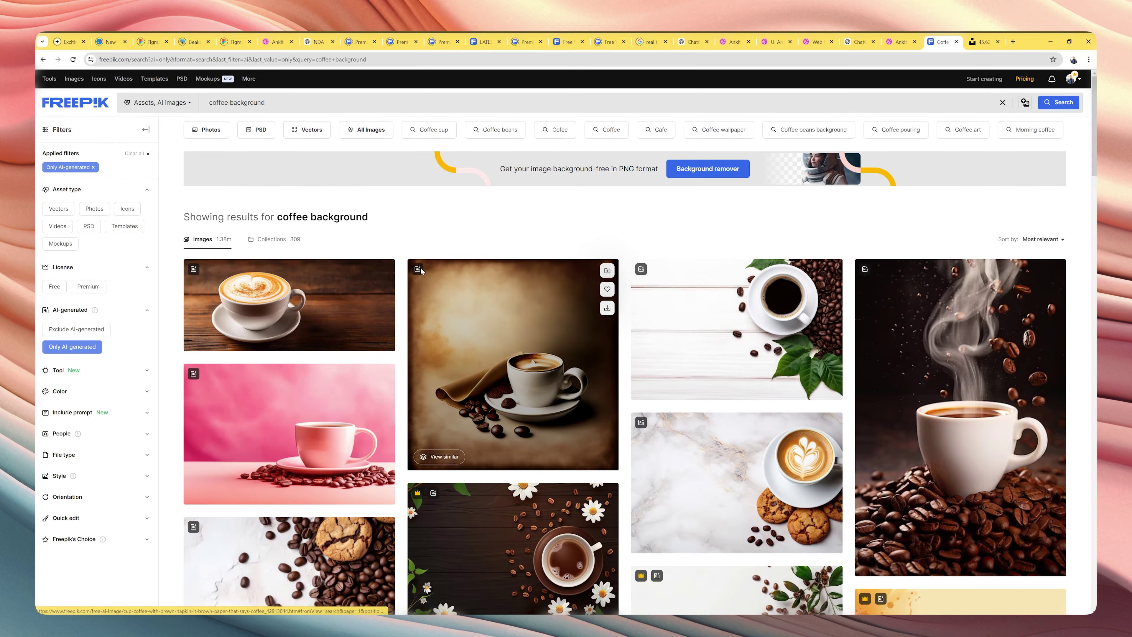
Step: Change the Freepik search to "coffee wallpaper", keeping the AI-generated filter
double_click(250, 98)
type("hd")
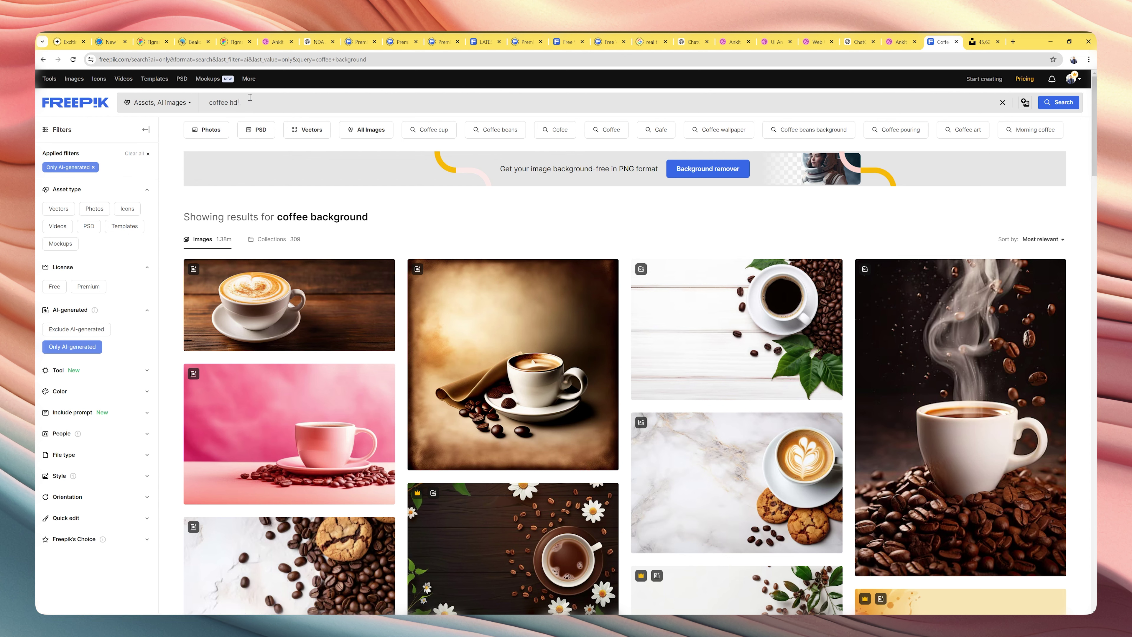
key("BackSpace")
key("BackSpace")
key("BackSpace")
type("wallpaper")
key("Return")
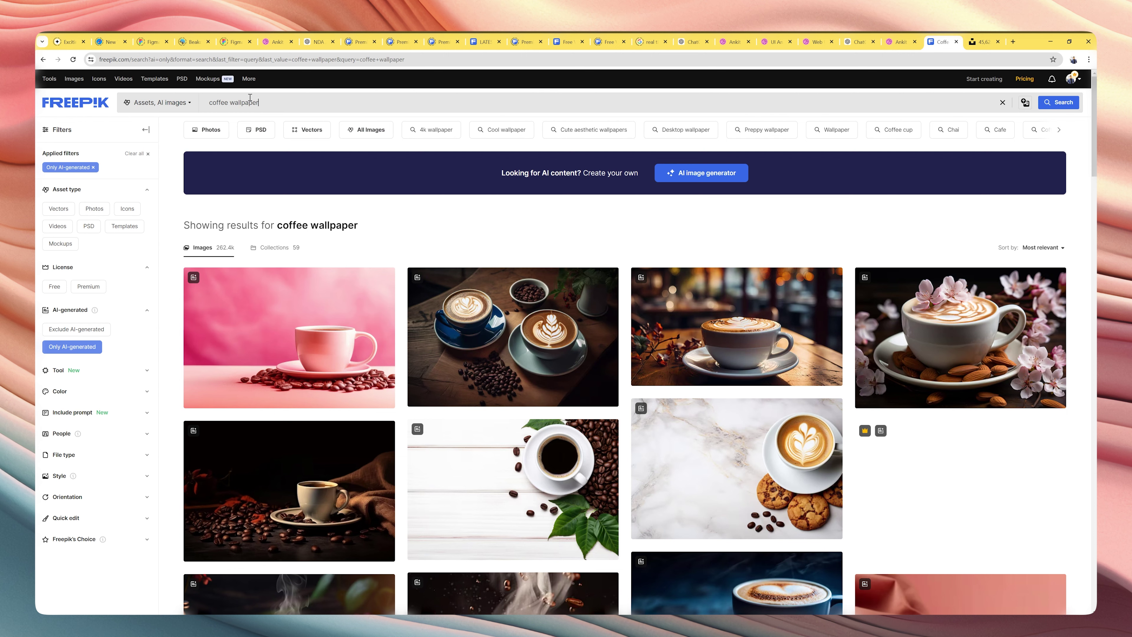
Step: Preview the tall image of a steaming white coffee cup on coffee beans, and close the preview
scroll(528, 361, "down", 10)
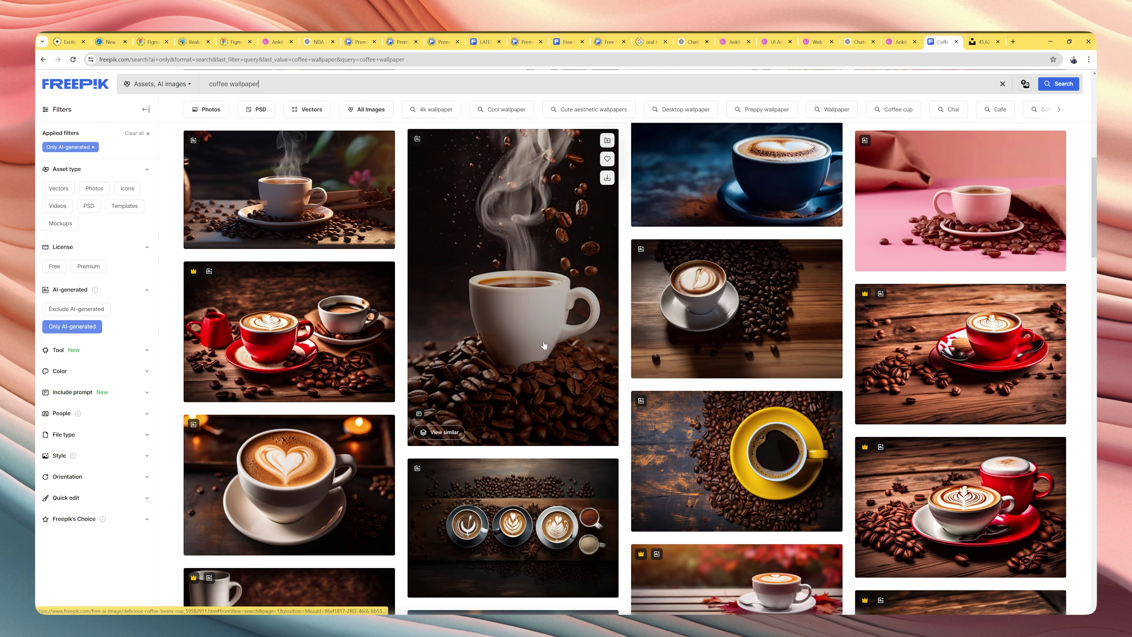
left_click(542, 347)
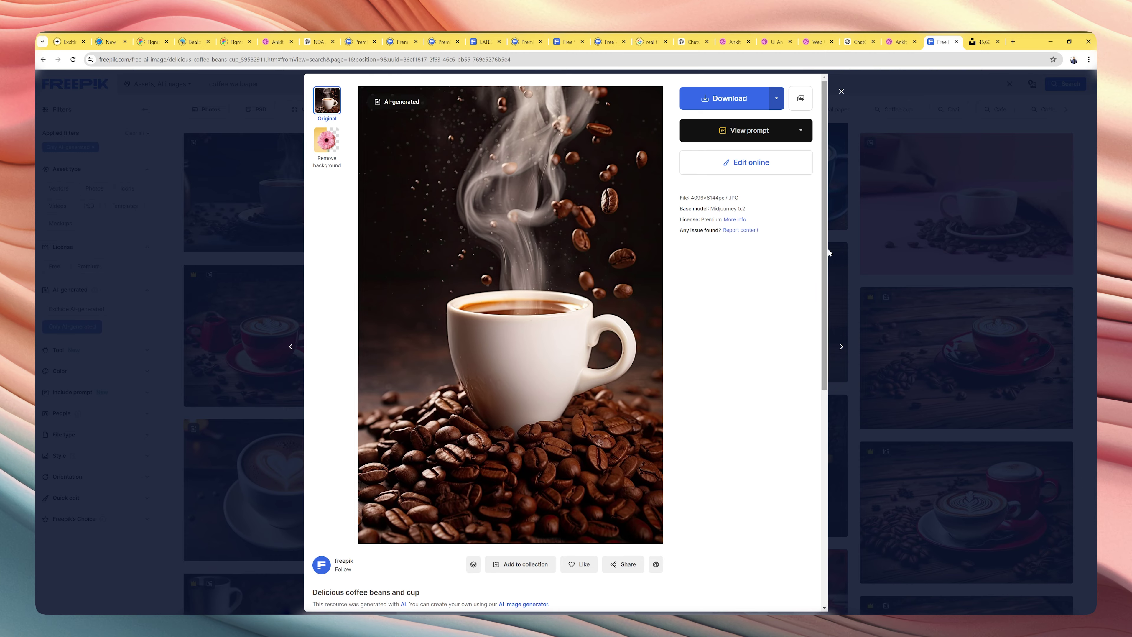
key("Escape")
Step: Browse further through the coffee wallpaper results, comparing images for a suitable dark coffee cup picture
scroll(532, 359, "down", 2)
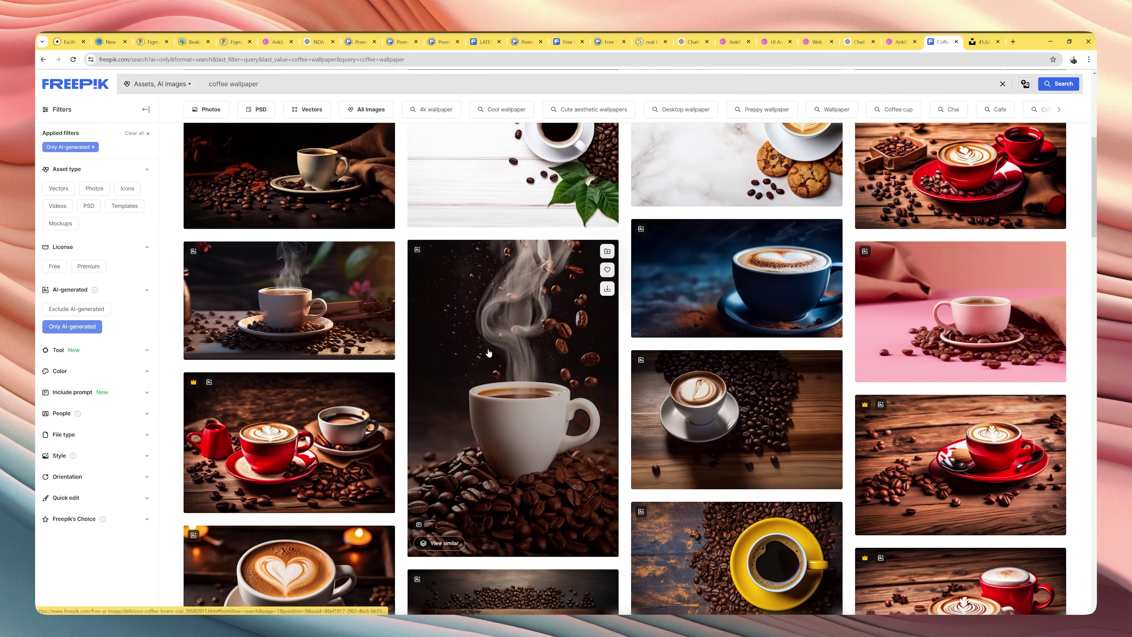
scroll(523, 381, "down", 2)
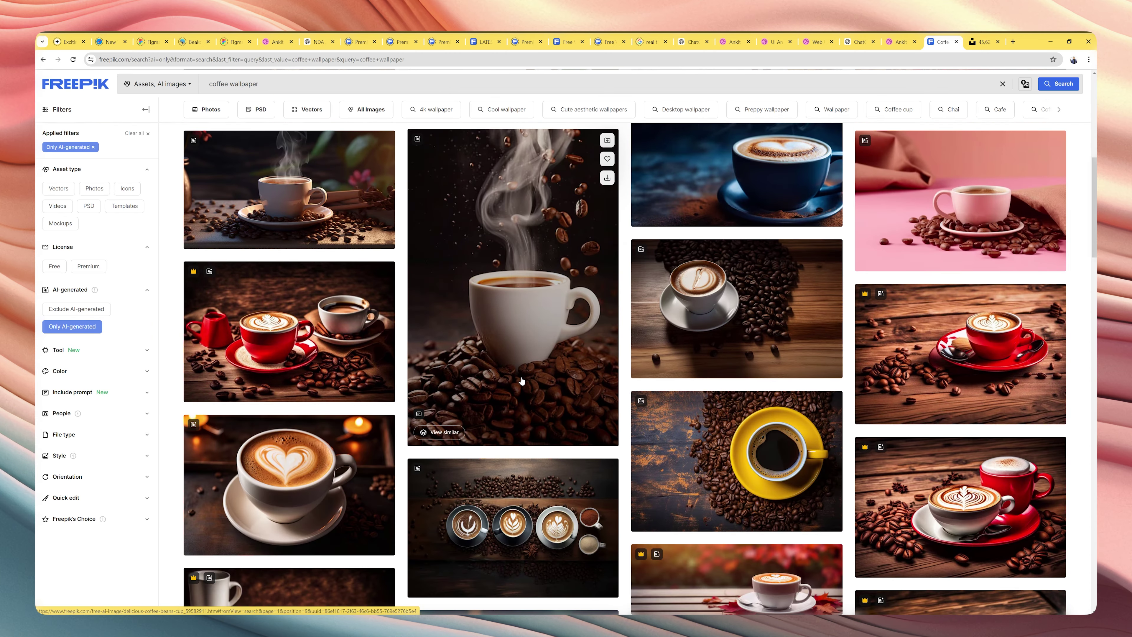
scroll(522, 365, "up", 2)
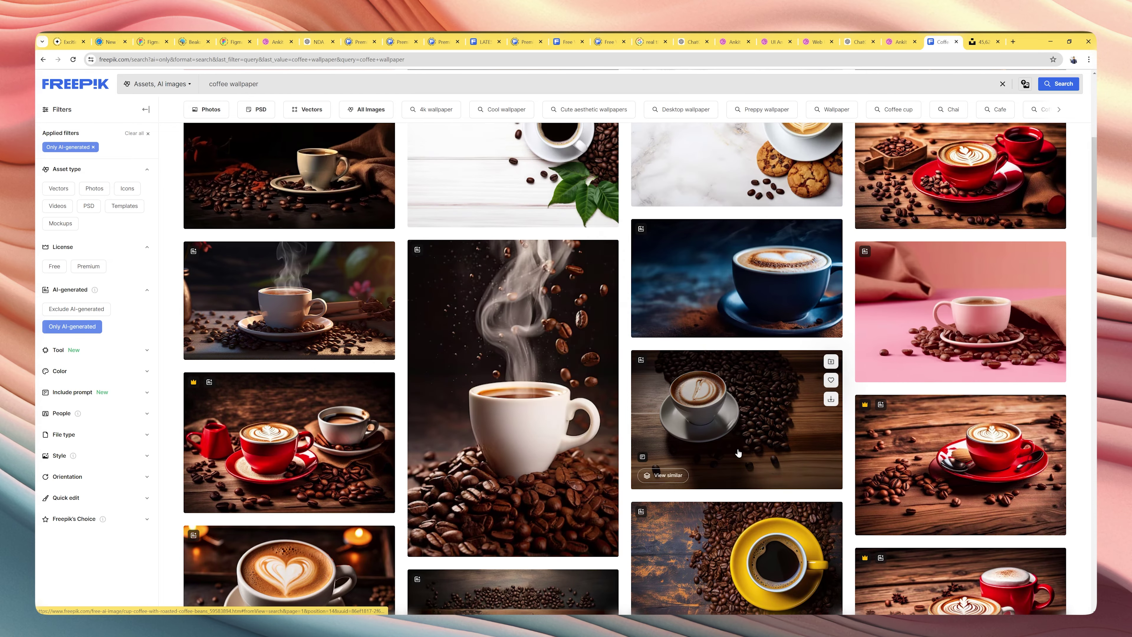
scroll(535, 401, "down", 2)
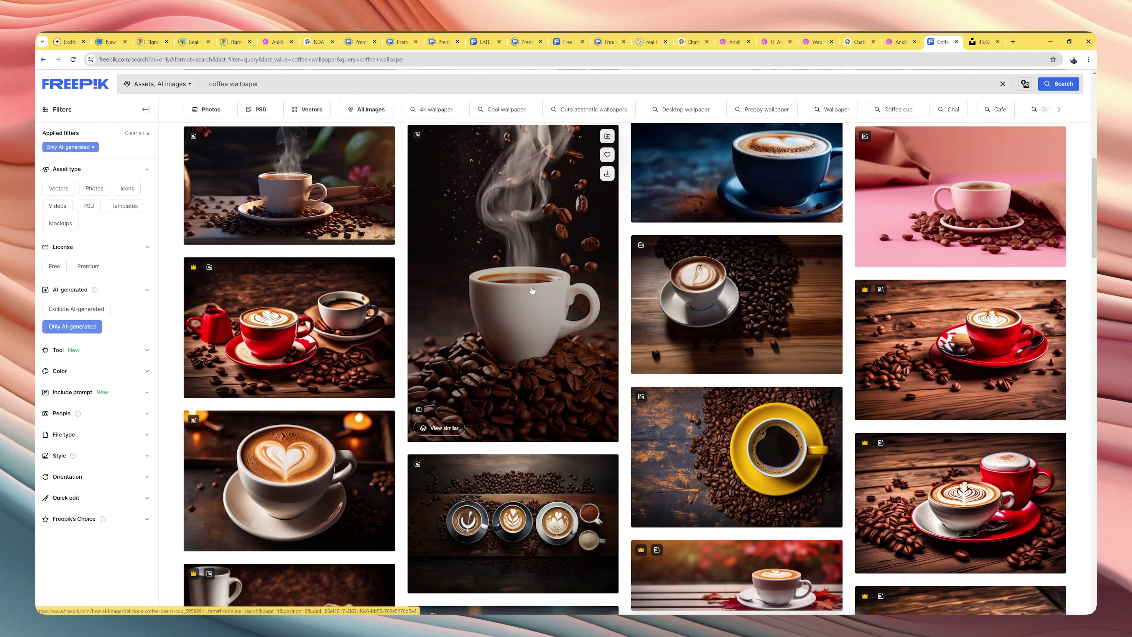
scroll(531, 290, "down", 8)
scroll(450, 377, "down", 5)
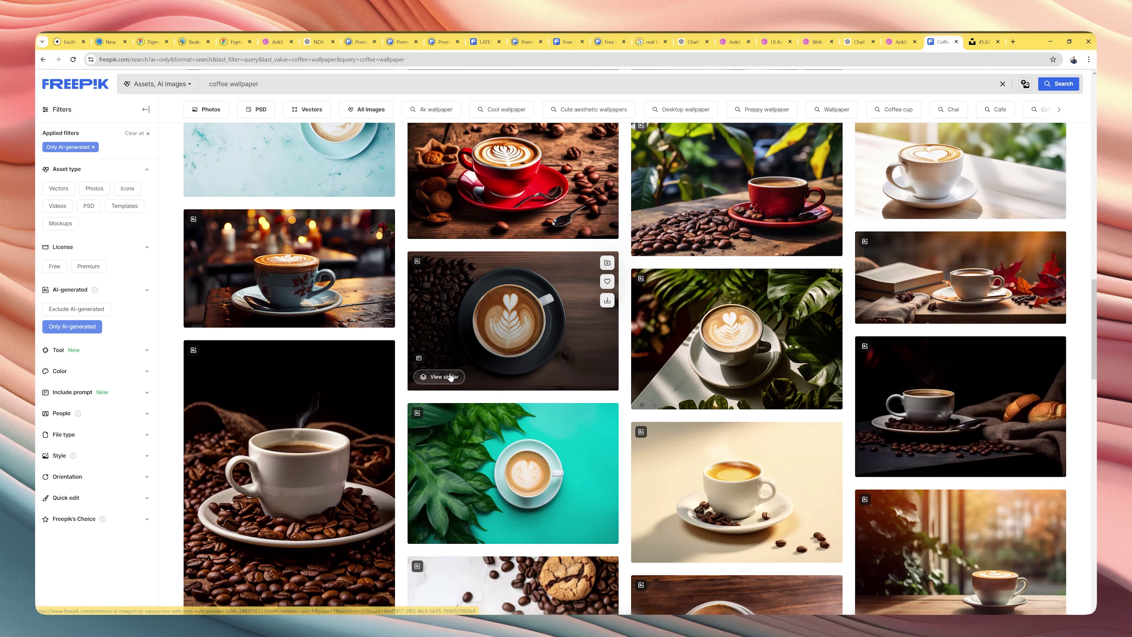
Step: Find the tall AI image of a steaming white cup on coffee beans with falling beans, and copy it to the clipboard
scroll(254, 384, "down", 3)
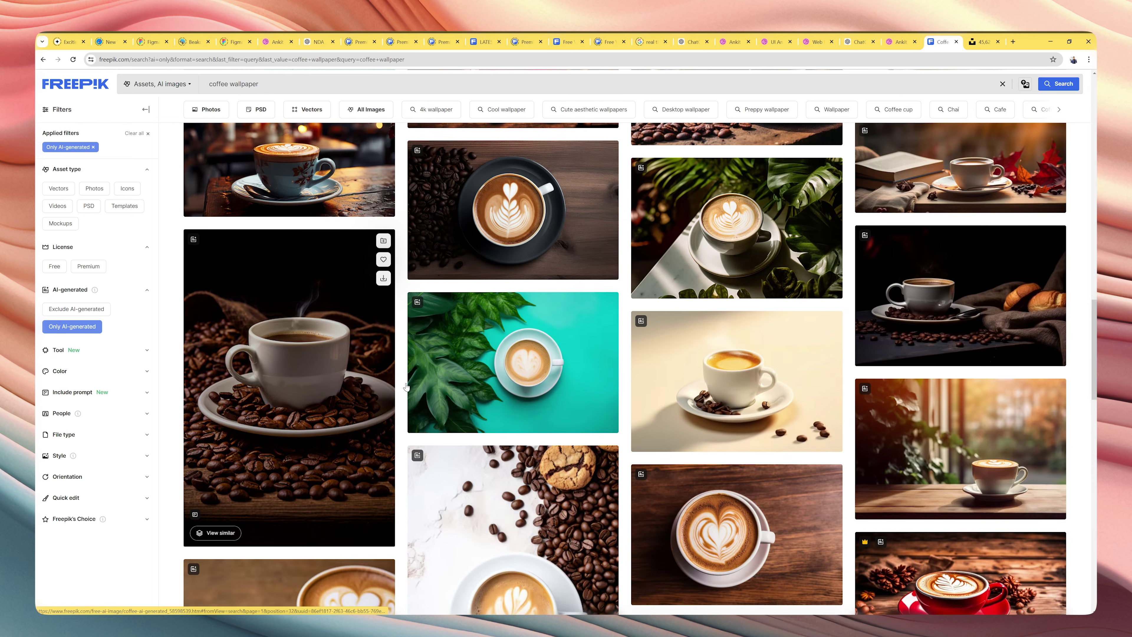
scroll(513, 397, "down", 6)
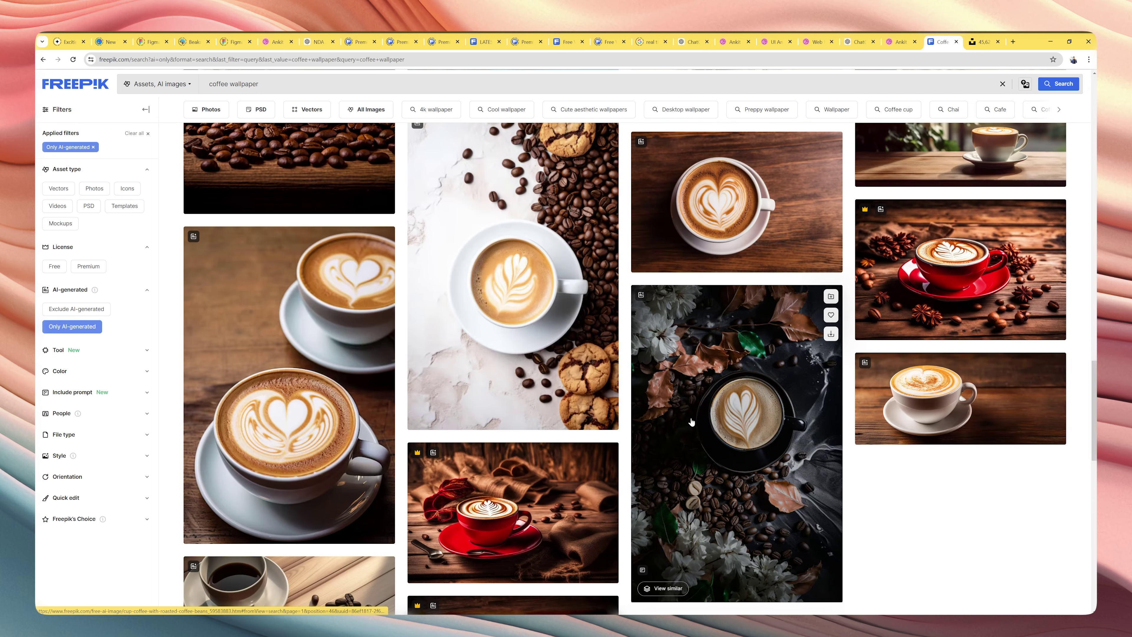
scroll(691, 440, "down", 4)
scroll(627, 450, "down", 8)
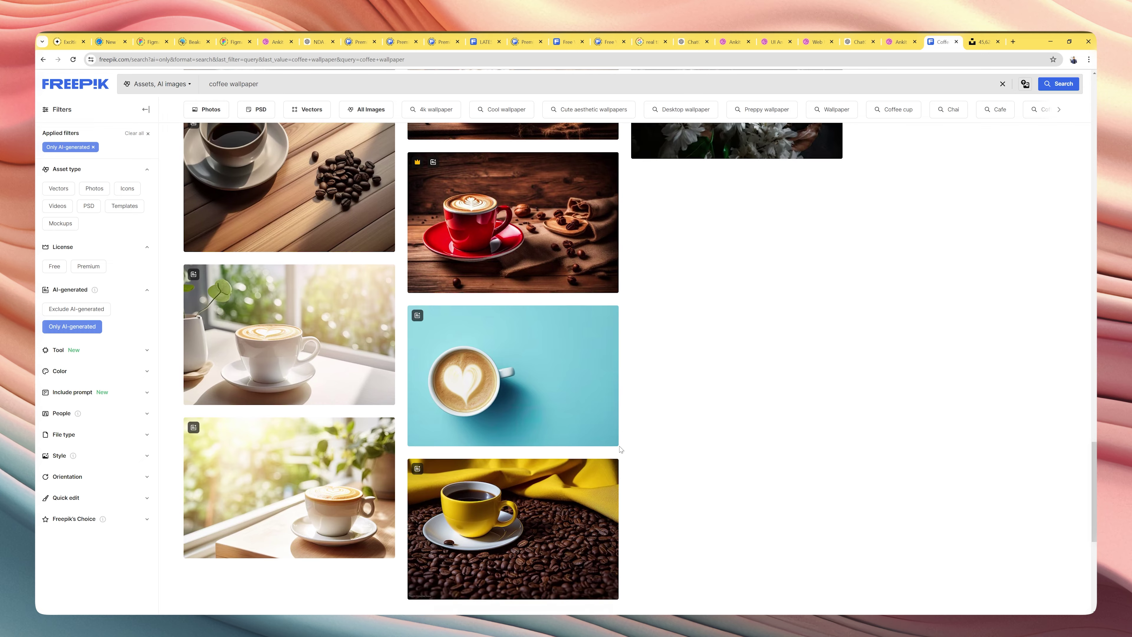
scroll(533, 443, "up", 12)
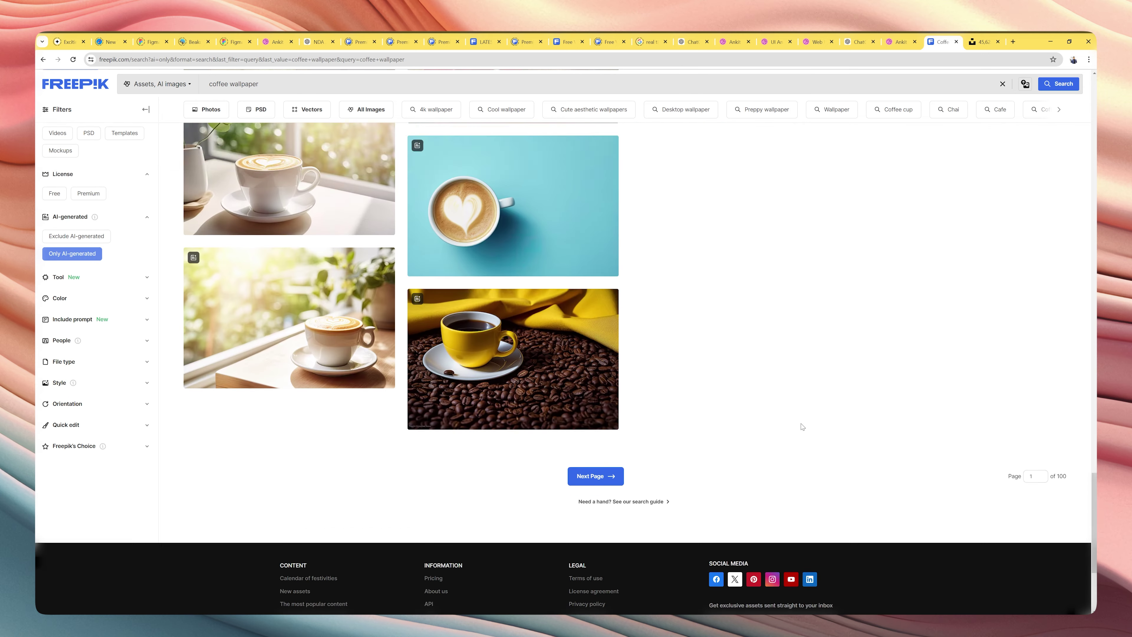
scroll(533, 442, "up", 5)
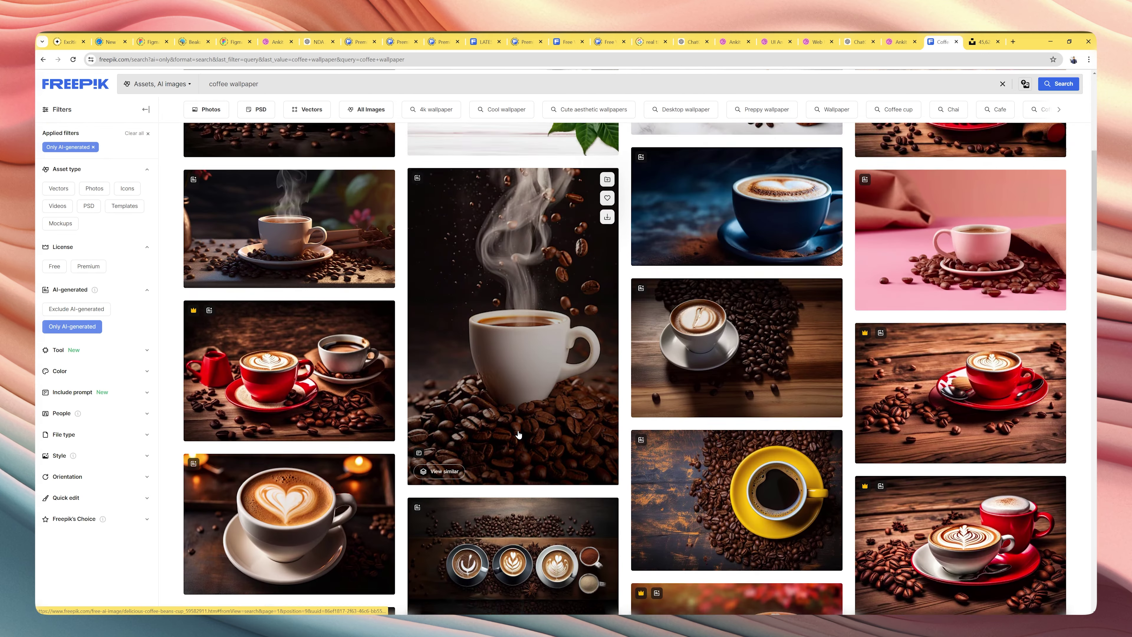
left_click(568, 396)
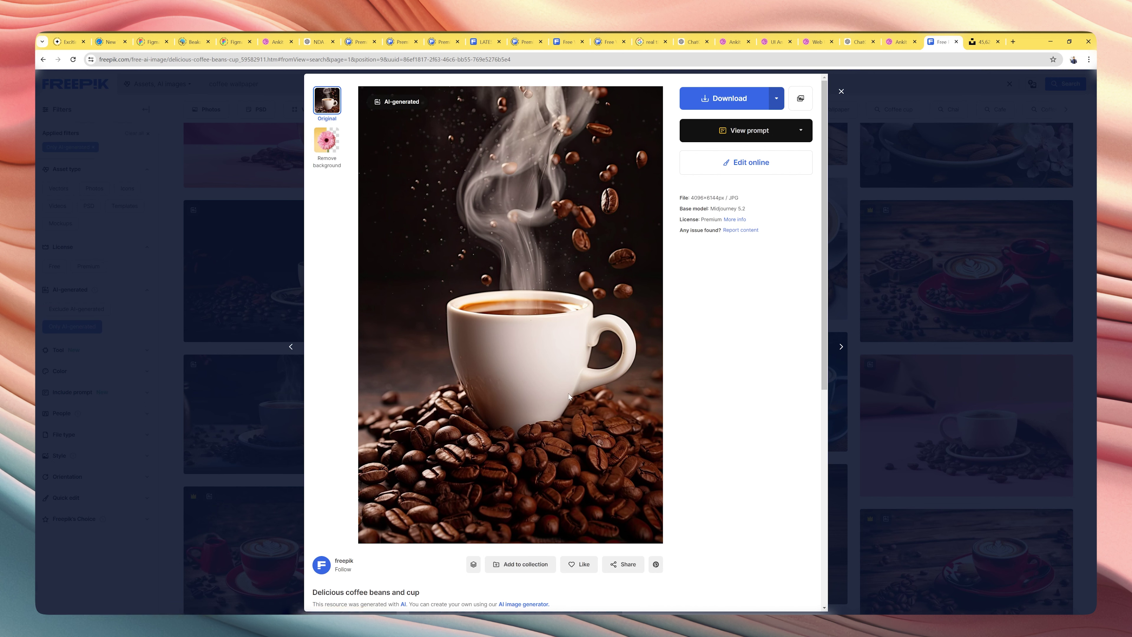
left_click(800, 100)
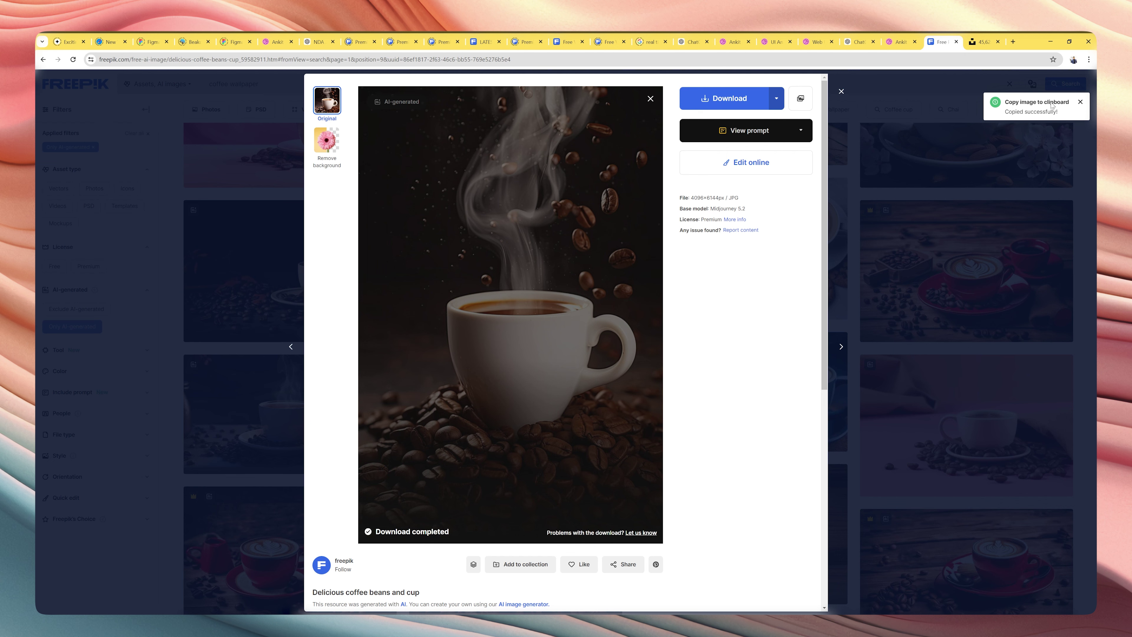
Step: Switch to Figma and paste the copied coffee image into the Onboarding frame
key("alt+Tab")
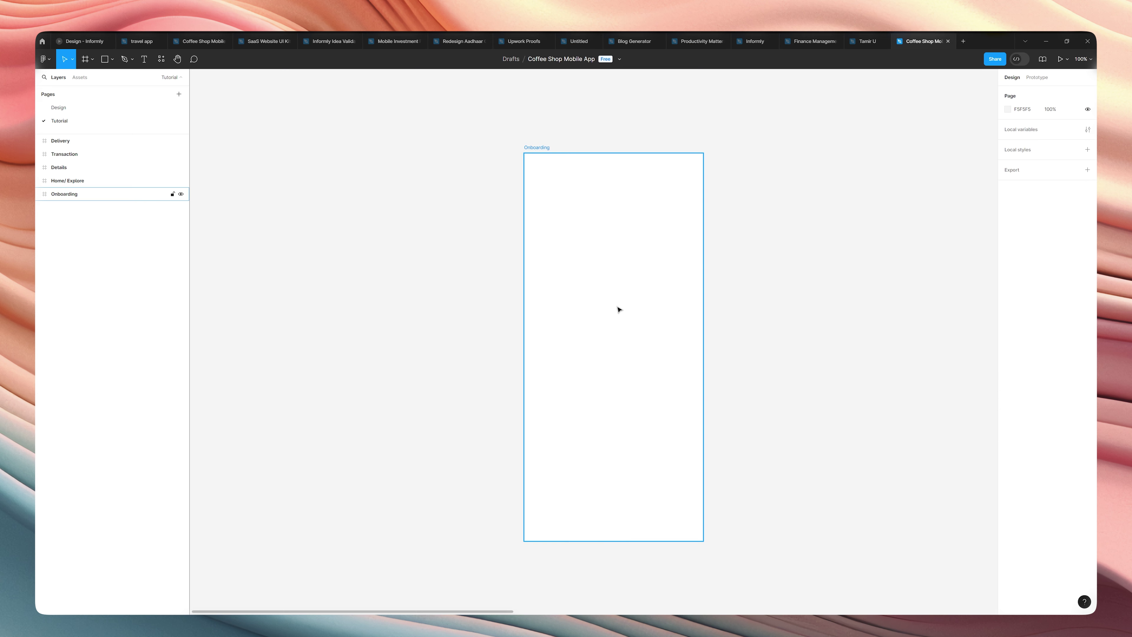
left_click(539, 146)
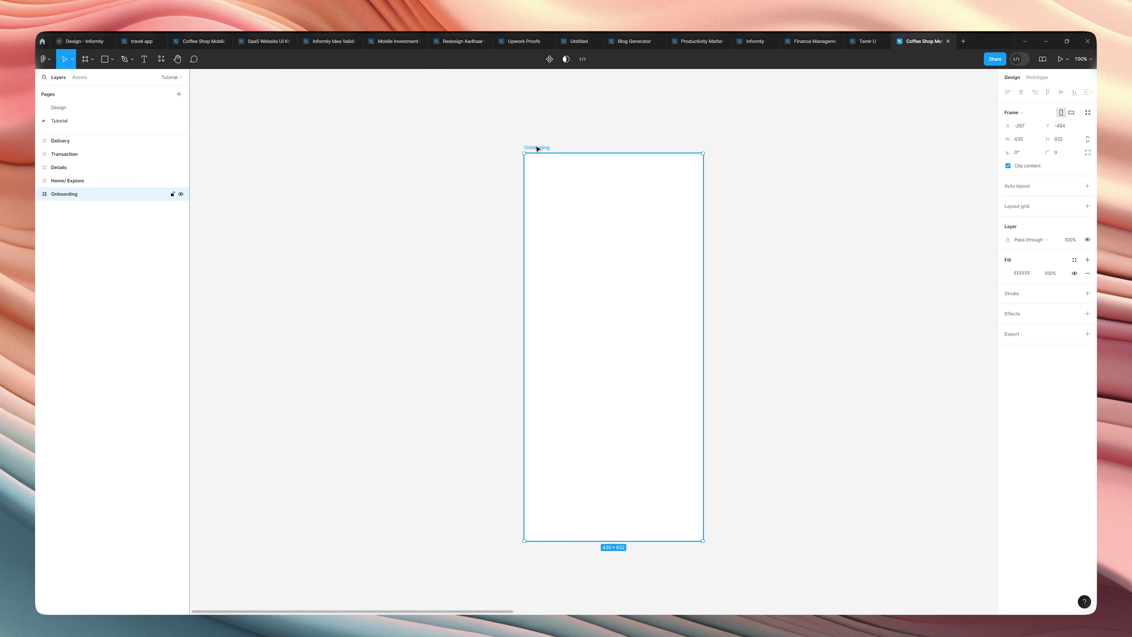
key("ctrl+v")
Step: Scale the coffee image down proportionally to about 641 × 962, slightly larger than the Onboarding frame's height
scroll(612, 191, "down", 5)
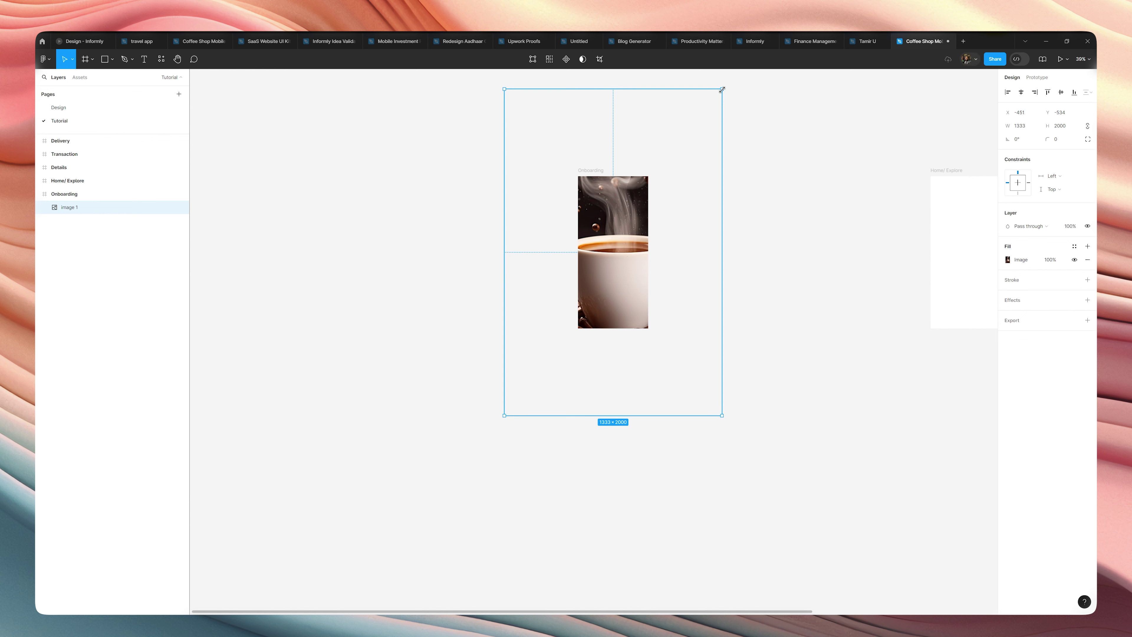
left_click_drag(722, 89, 657, 172)
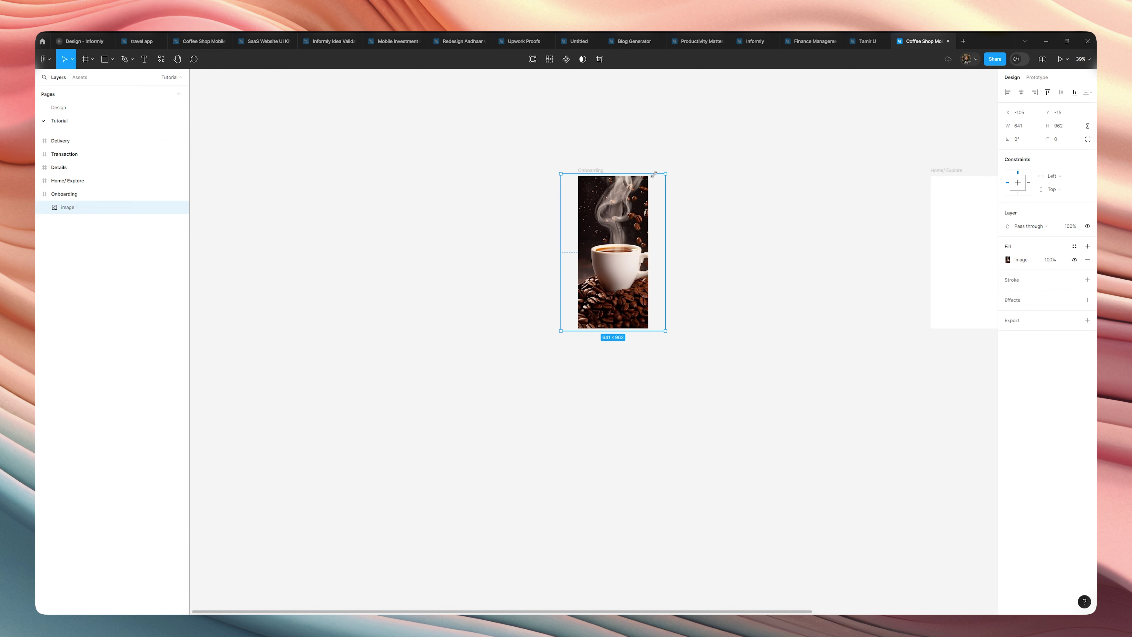
left_click(703, 181)
Step: Fit the coffee image to about 621 × 932 and shift it to X -143, Y 0 within the Onboarding frame
scroll(574, 197, "up", 5)
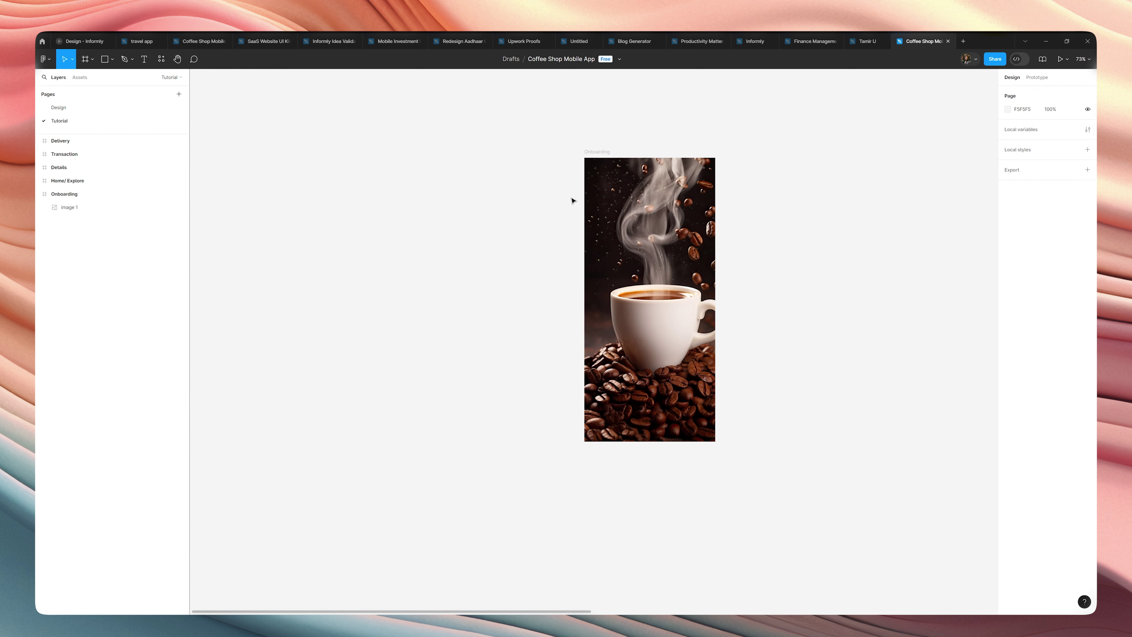
left_click(689, 233)
left_click_drag(689, 233, 676, 243)
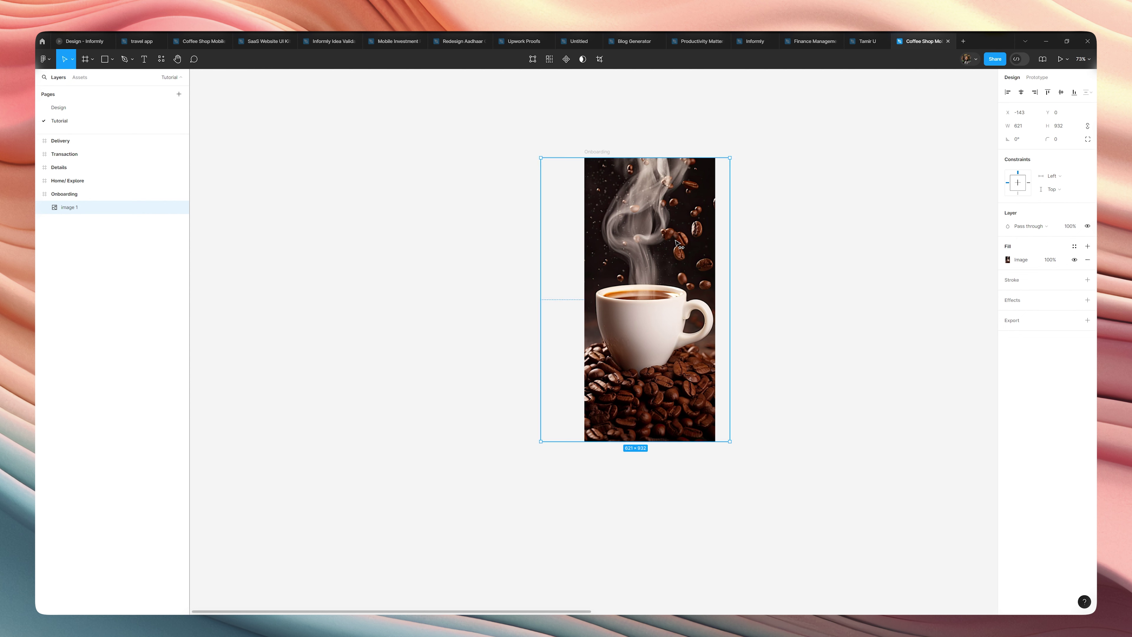
left_click(855, 247)
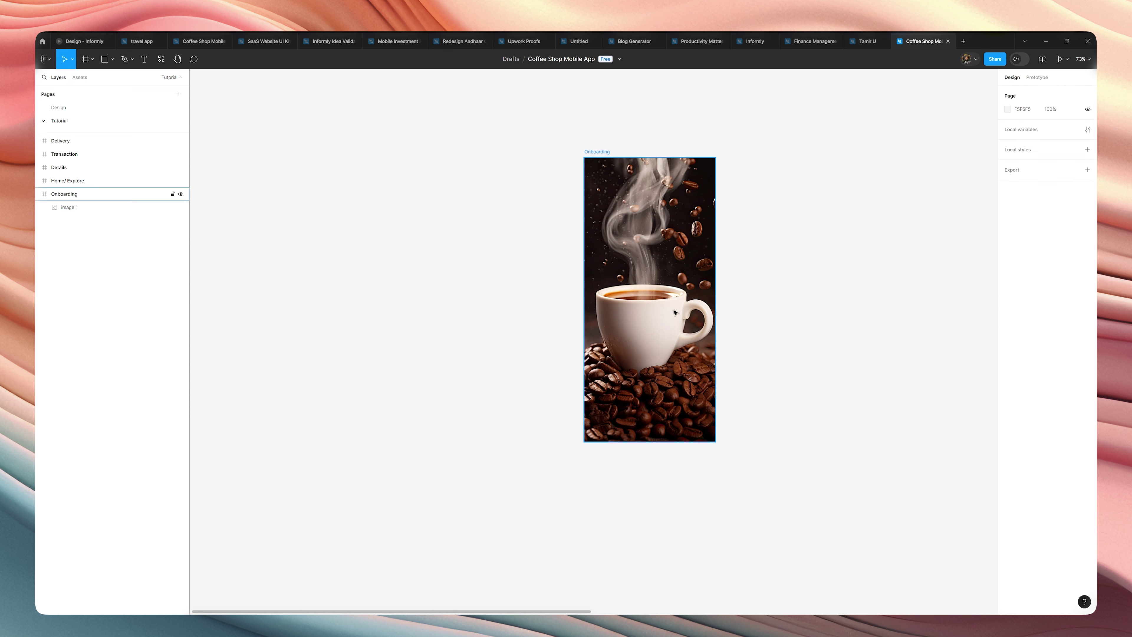
scroll(675, 313, "up", 2)
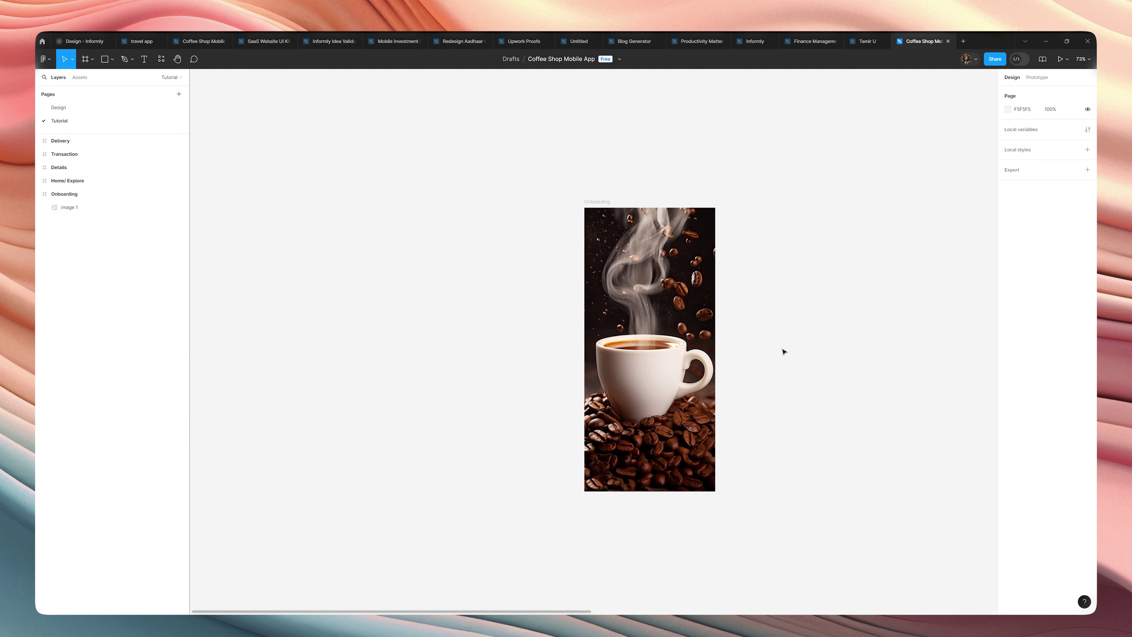
key("r")
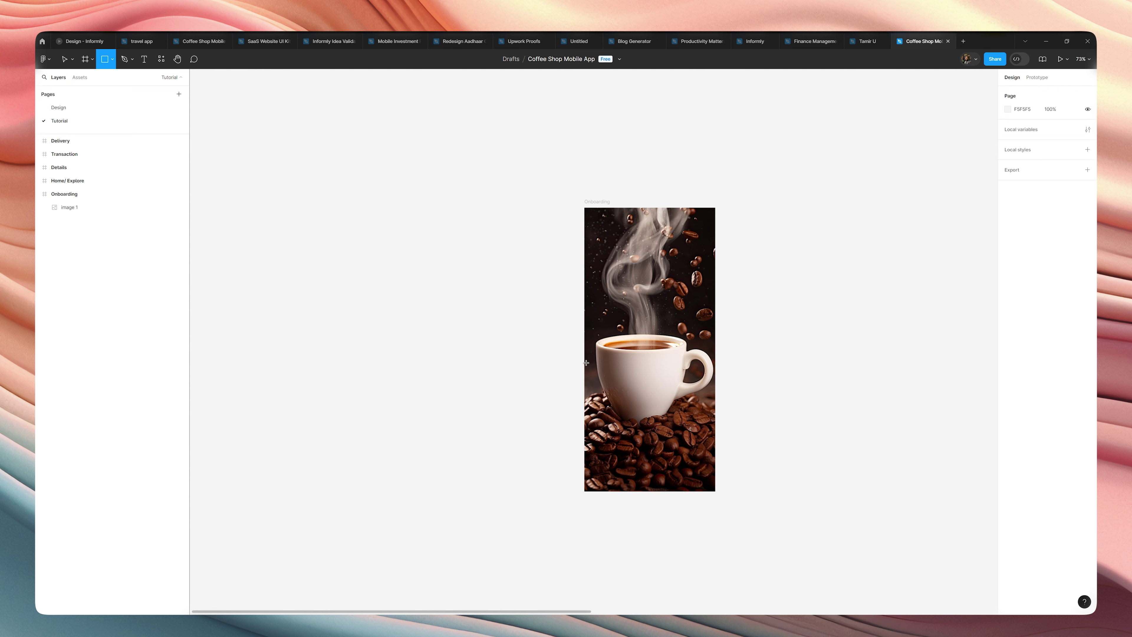
key("v")
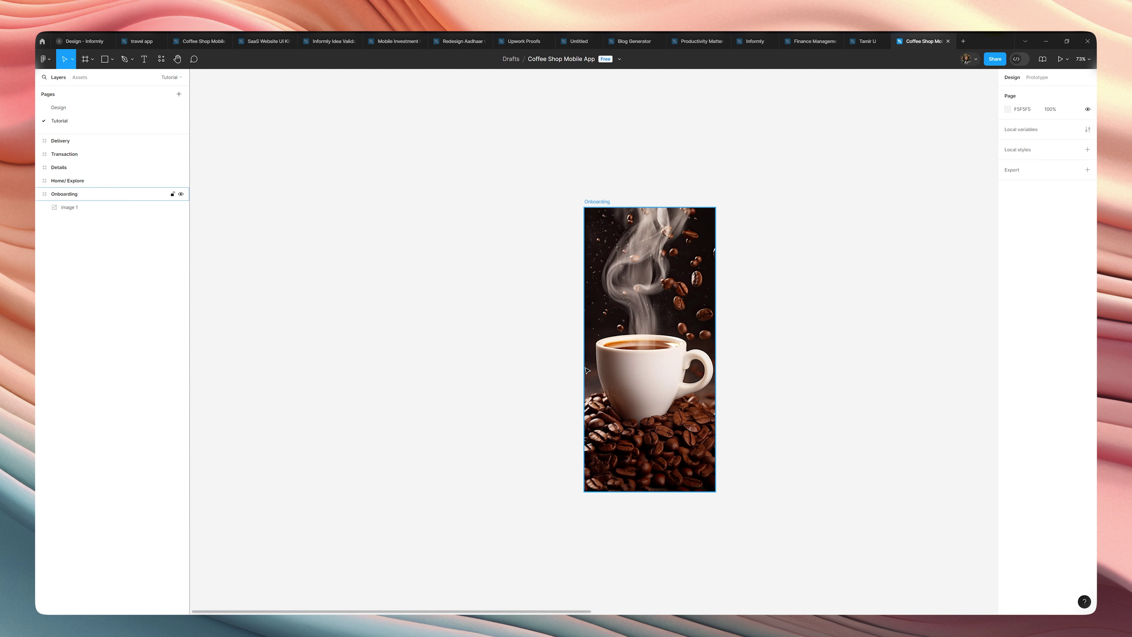
Step: Switch back to Freepik in the browser, close the image preview and remove the Only AI-generated filter
key("alt+Tab")
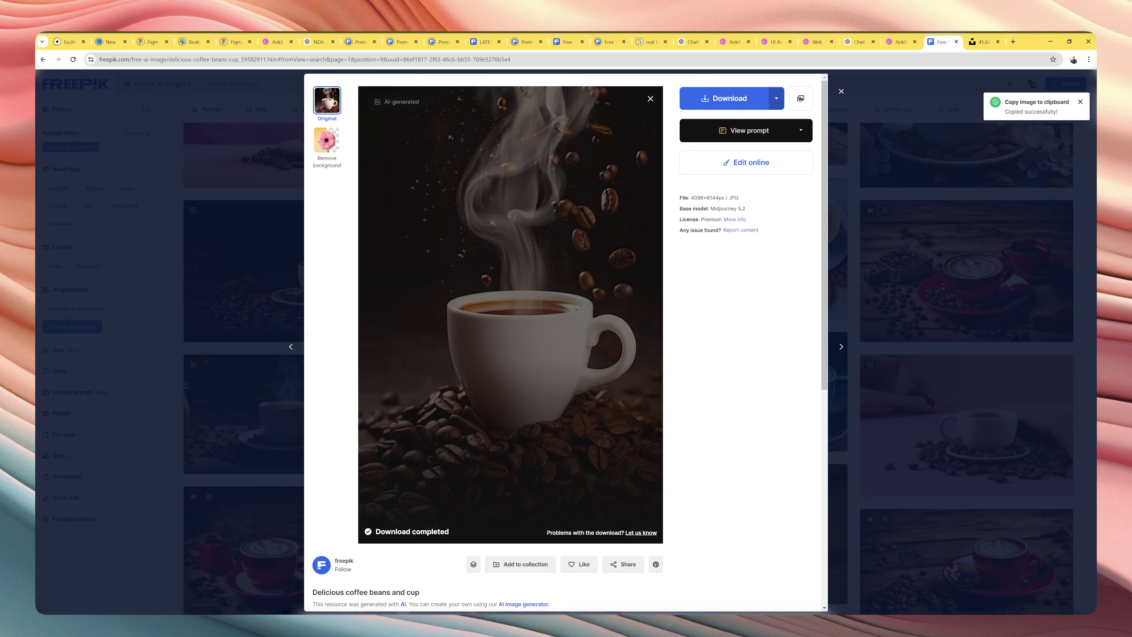
left_click(883, 220)
left_click(59, 330)
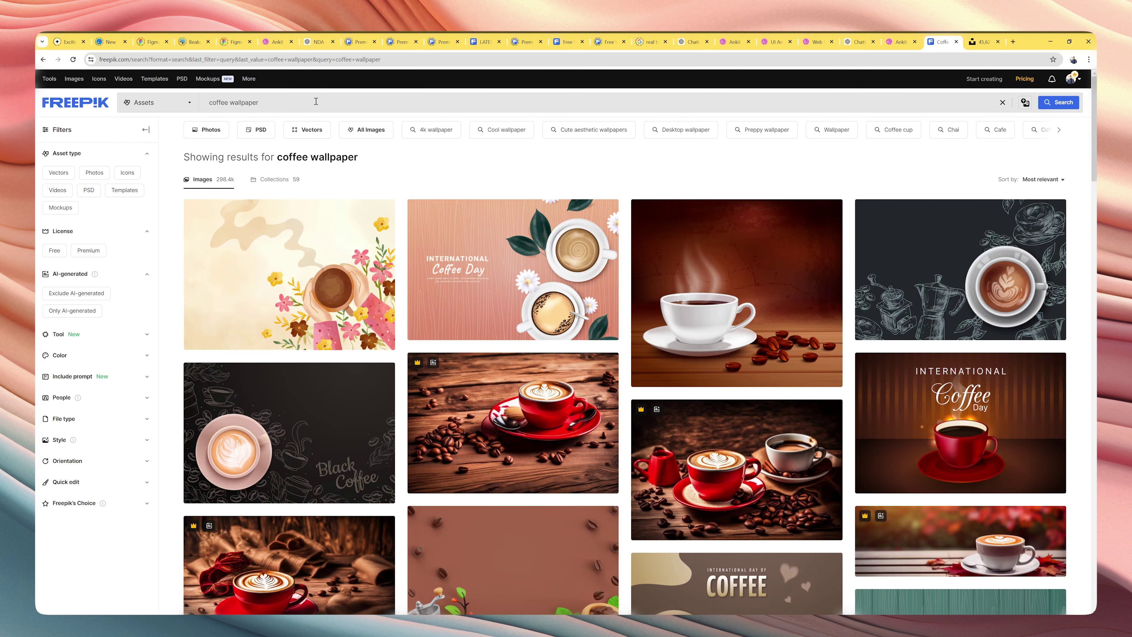
Step: Search Freepik for "iphone status bar", look through the results and refine the search to "iphone status bar ui"
triple_click(315, 102)
type("iphomne status bar")
key("Return")
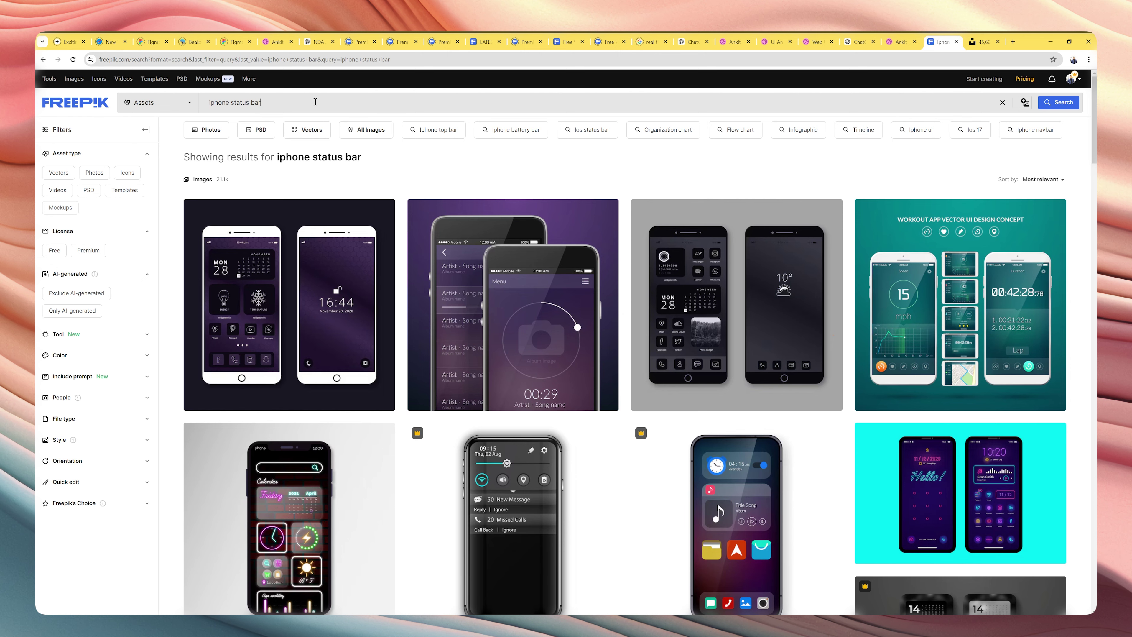
scroll(315, 107, "down", 10)
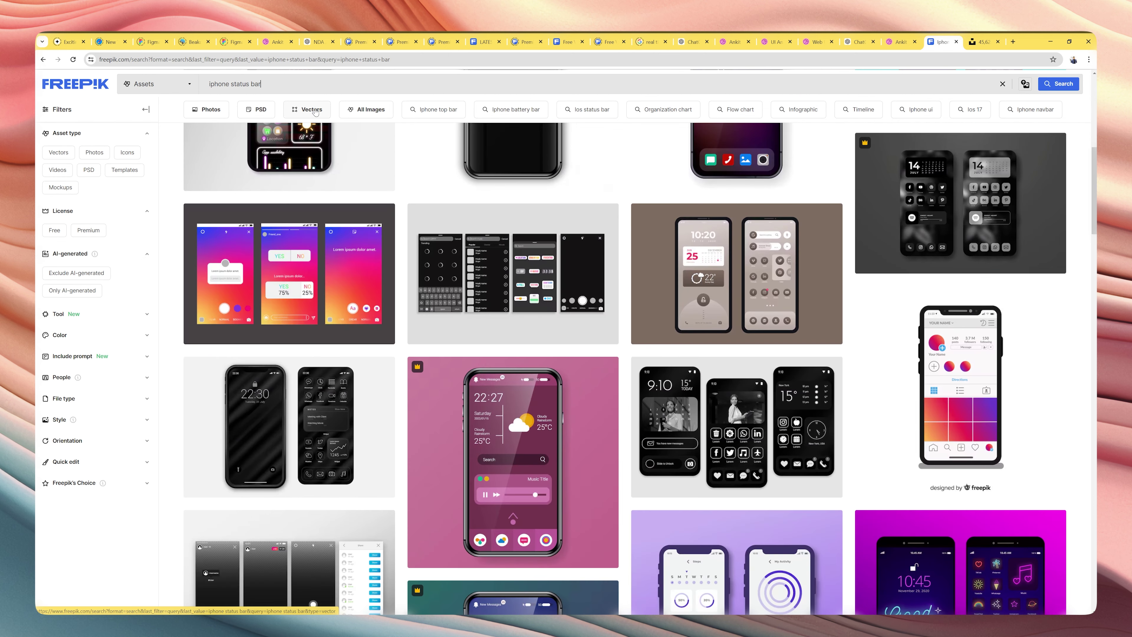
left_click(448, 84)
type("ui")
key("Return")
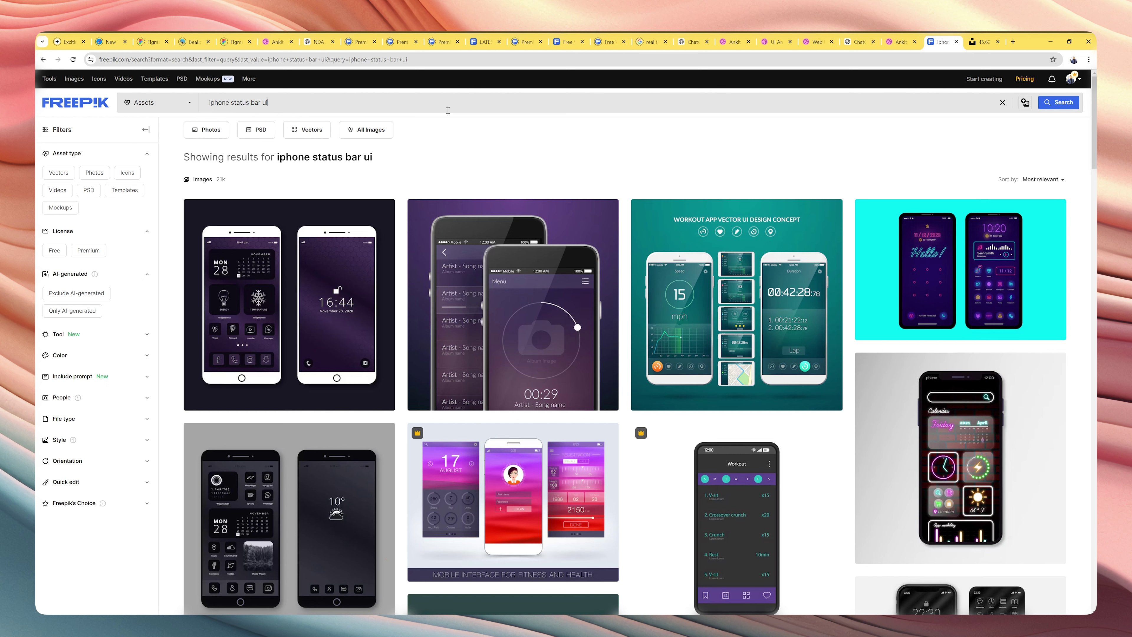
Step: Search Google in a new browser tab for "iphone status bar ui figma resource"
triple_click(446, 110)
left_click(1011, 42)
key("ctrl+v")
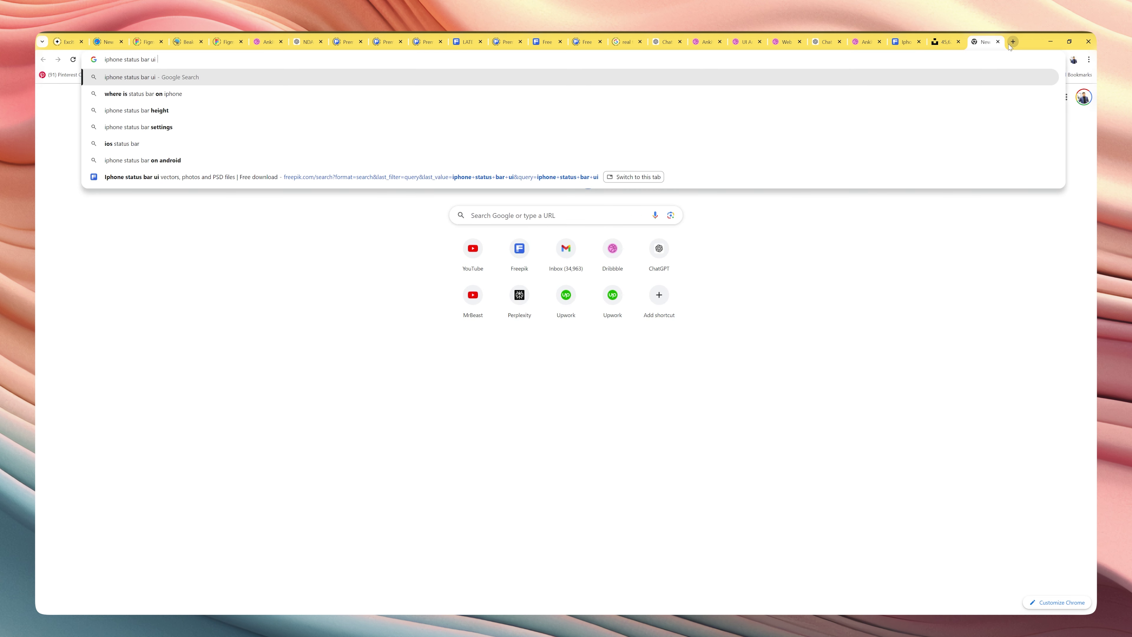
type("figma resource")
key("Return")
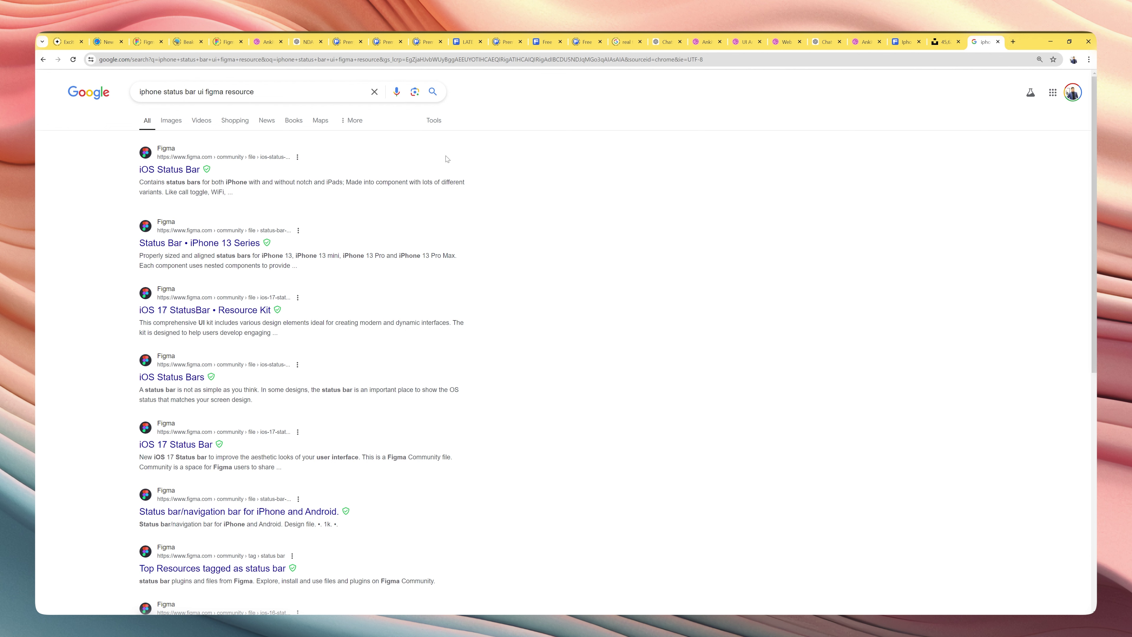
Step: Look through the iOS Status Bar resource page on Figma Community and return to the search results
left_click(157, 172)
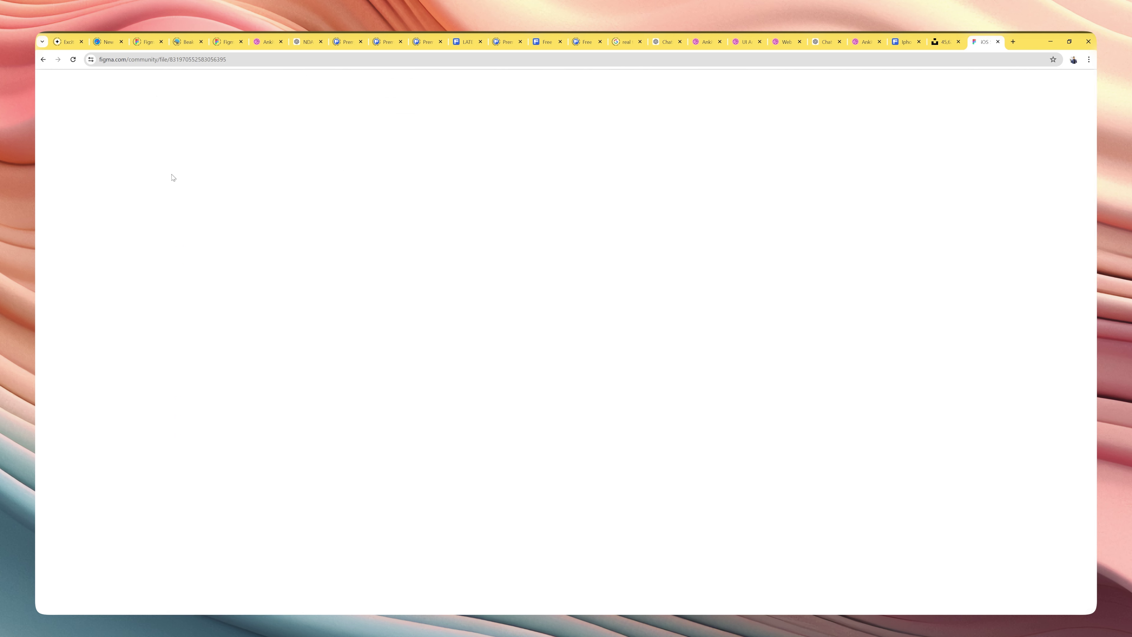
scroll(428, 267, "down", 3)
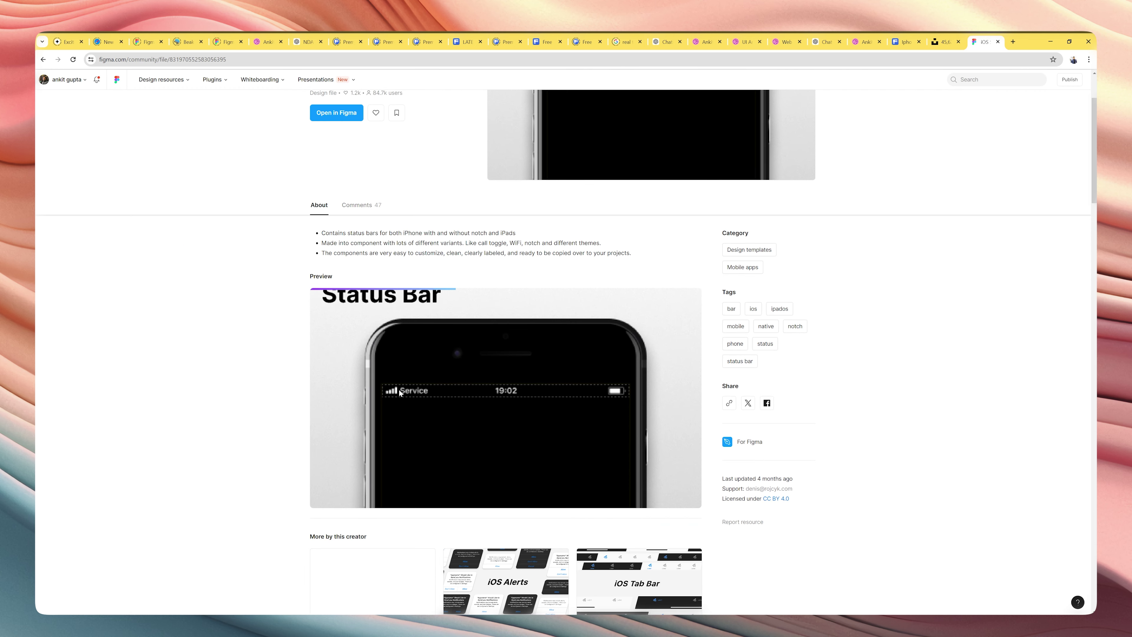
scroll(571, 397, "down", 3)
scroll(222, 228, "up", 3)
left_click(43, 59)
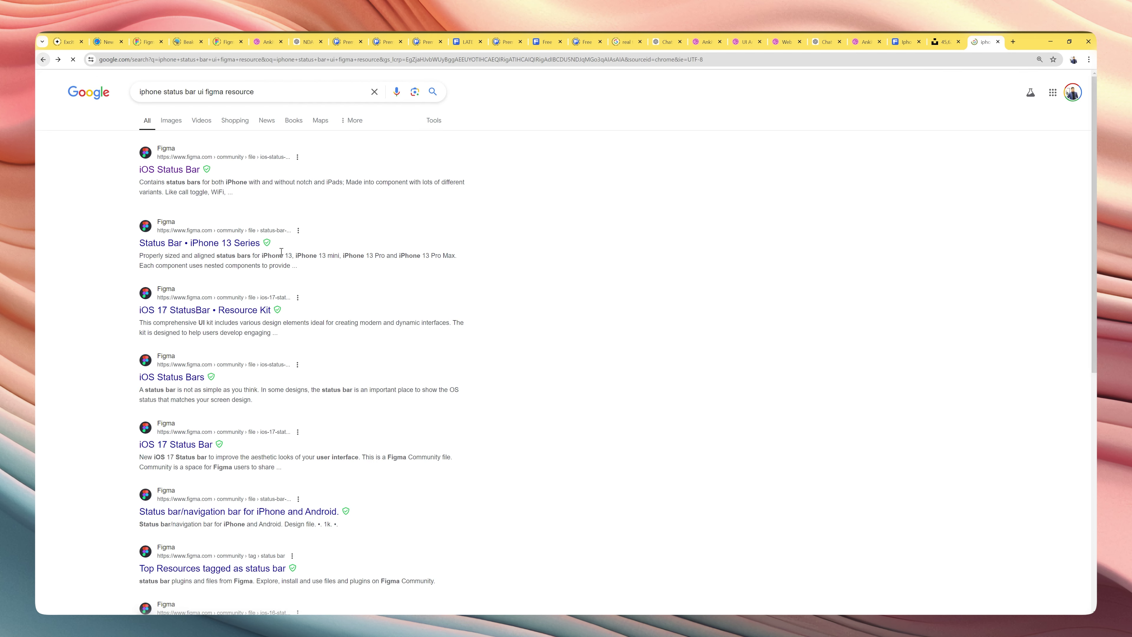
Step: Review the "Status Bar • iPhone 13 Series" community resource and open a copy of it in Figma
left_click(215, 246)
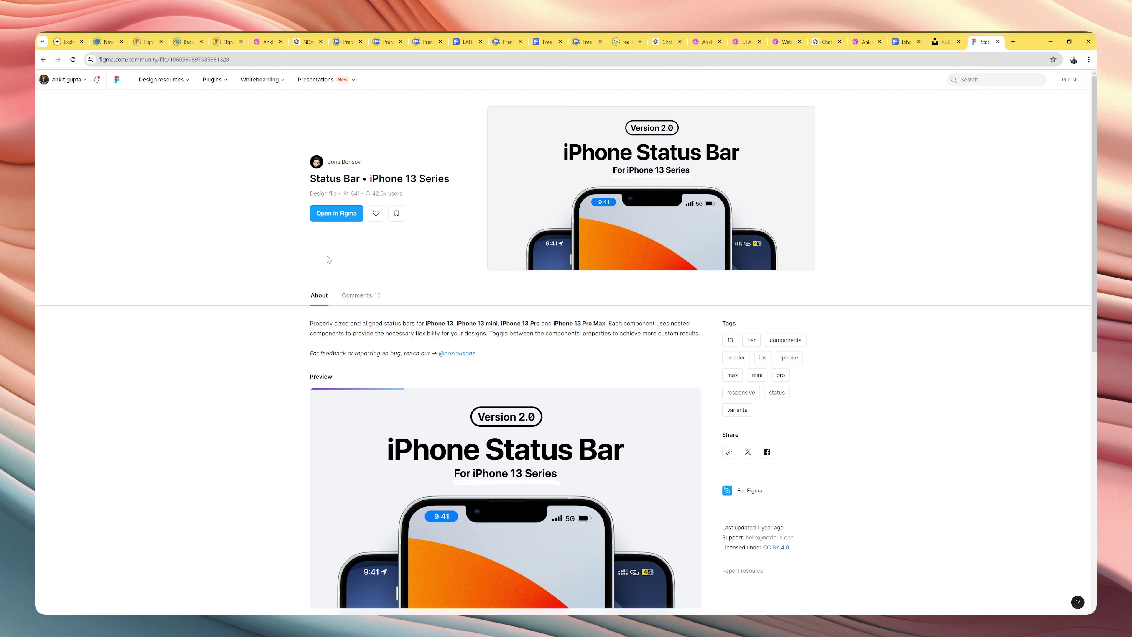
scroll(313, 258, "down", 5)
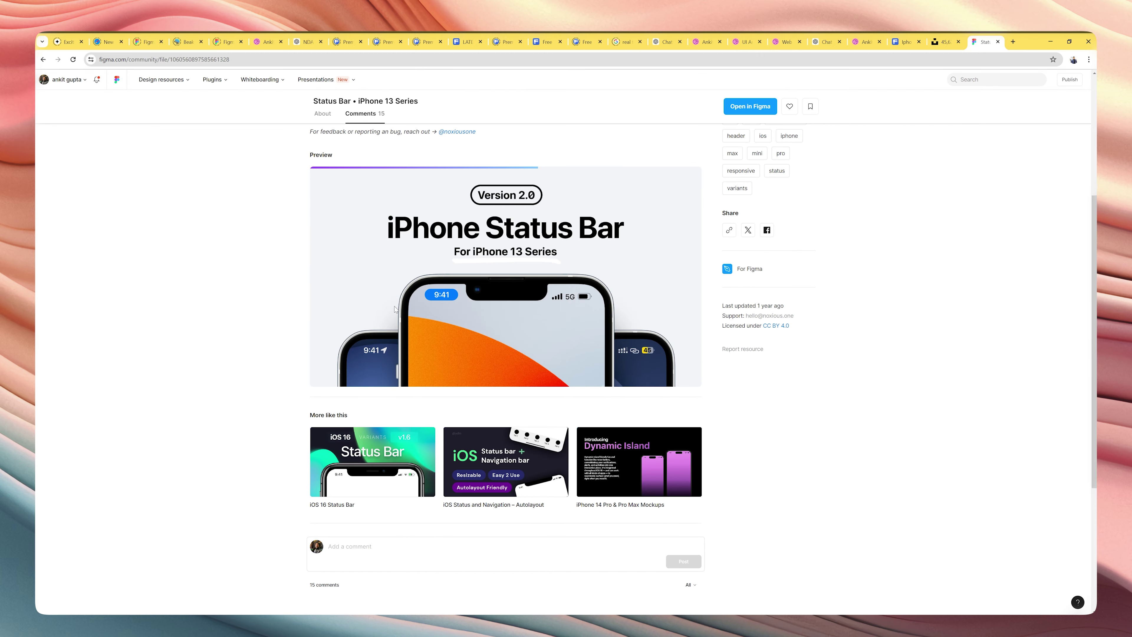
scroll(394, 309, "down", 5)
scroll(397, 311, "up", 7)
scroll(396, 311, "up", 2)
left_click(336, 214)
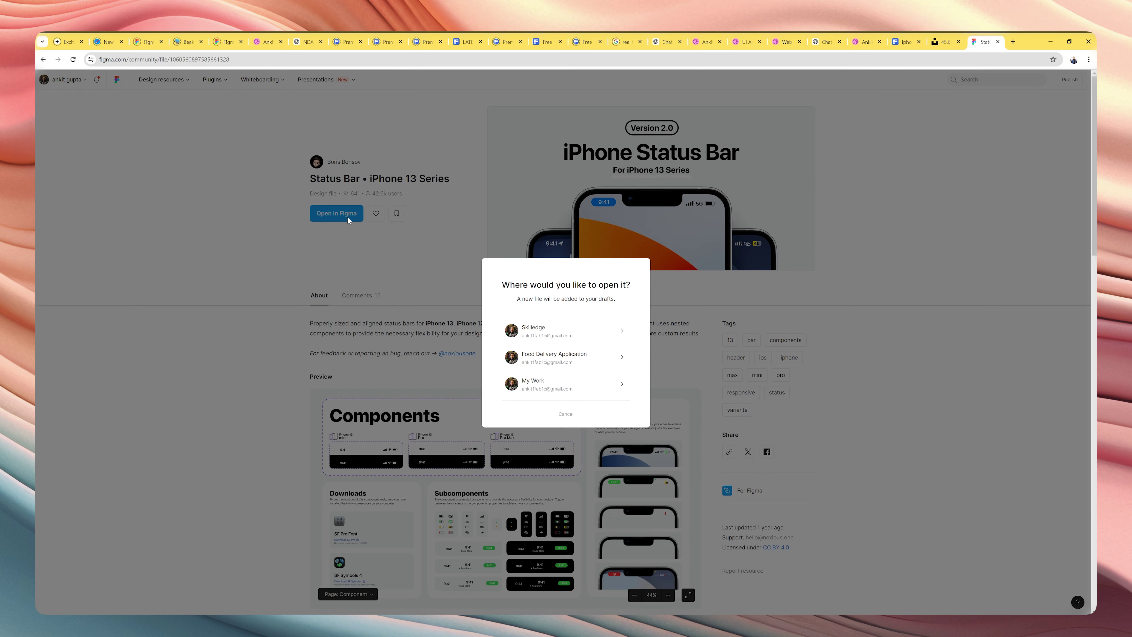
left_click(539, 372)
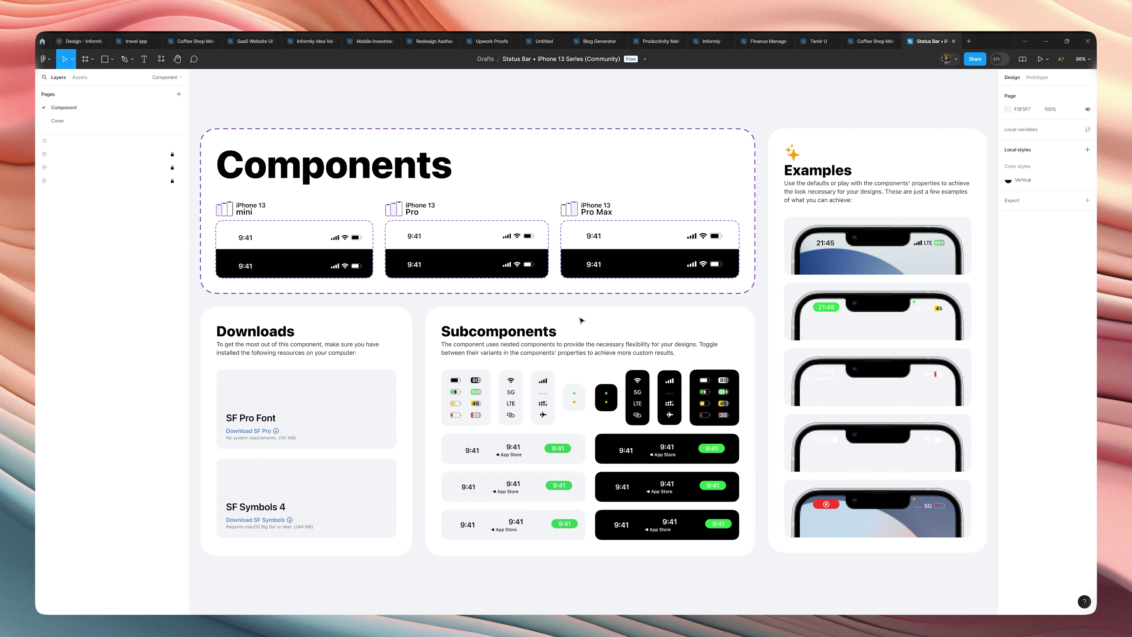
Step: Copy the light iPhone 13 Pro Max status bar component into the Onboarding frame of the Coffee Shop Mobile App file
scroll(584, 322, "down", 3)
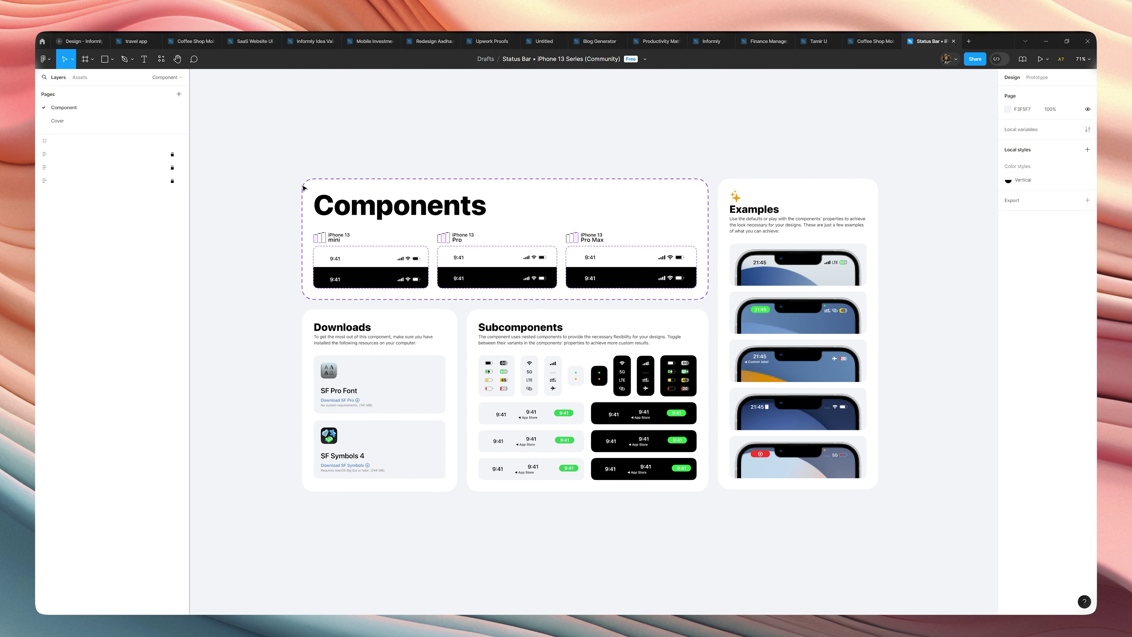
left_click(871, 41)
left_click(599, 203)
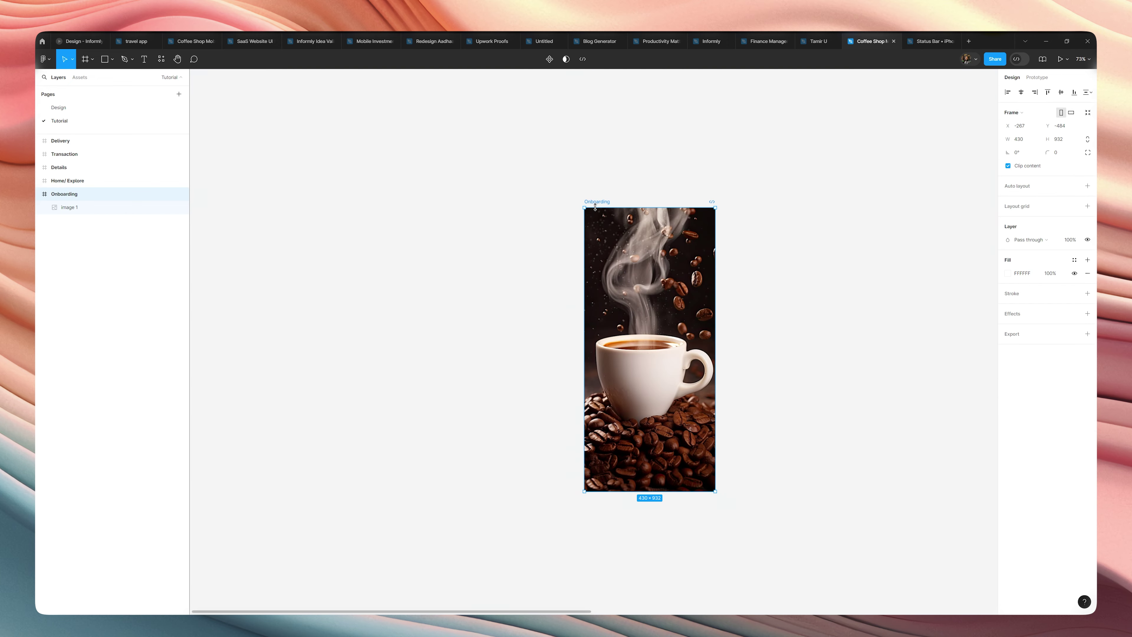
key("ctrl+v")
Step: Align the status bar to the horizontal centre and top edge of the Onboarding frame
scroll(626, 211, "up", 3)
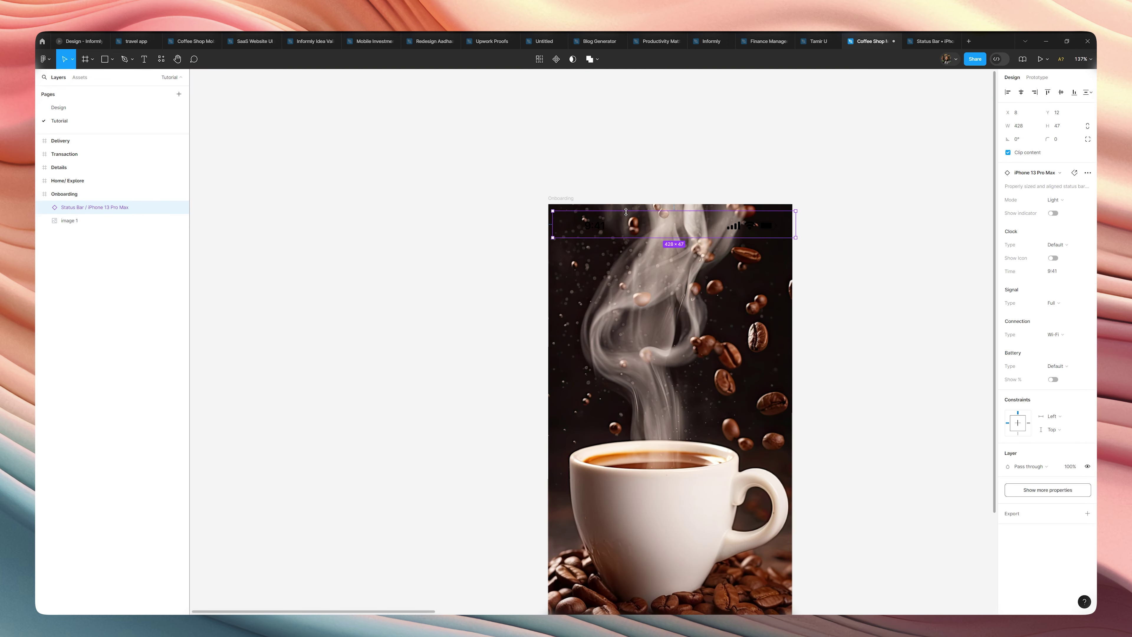
left_click(1021, 92)
left_click(1047, 92)
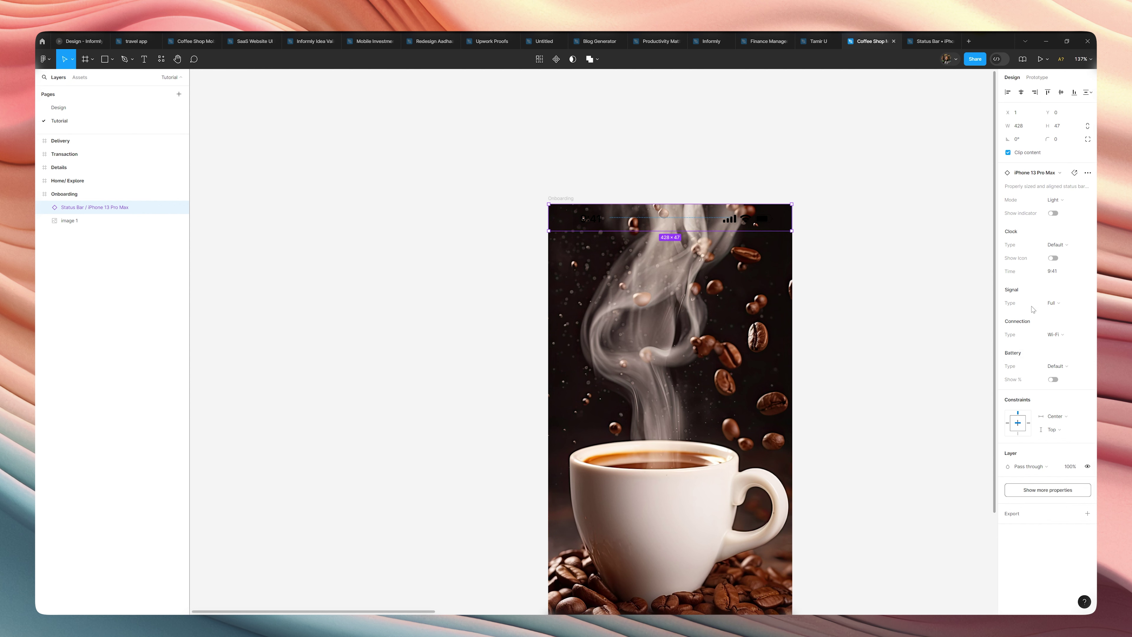
Step: Switch the status bar component's mode to the variant with a white clock and white icons
left_click(1058, 200)
left_click(1060, 211)
left_click(868, 249)
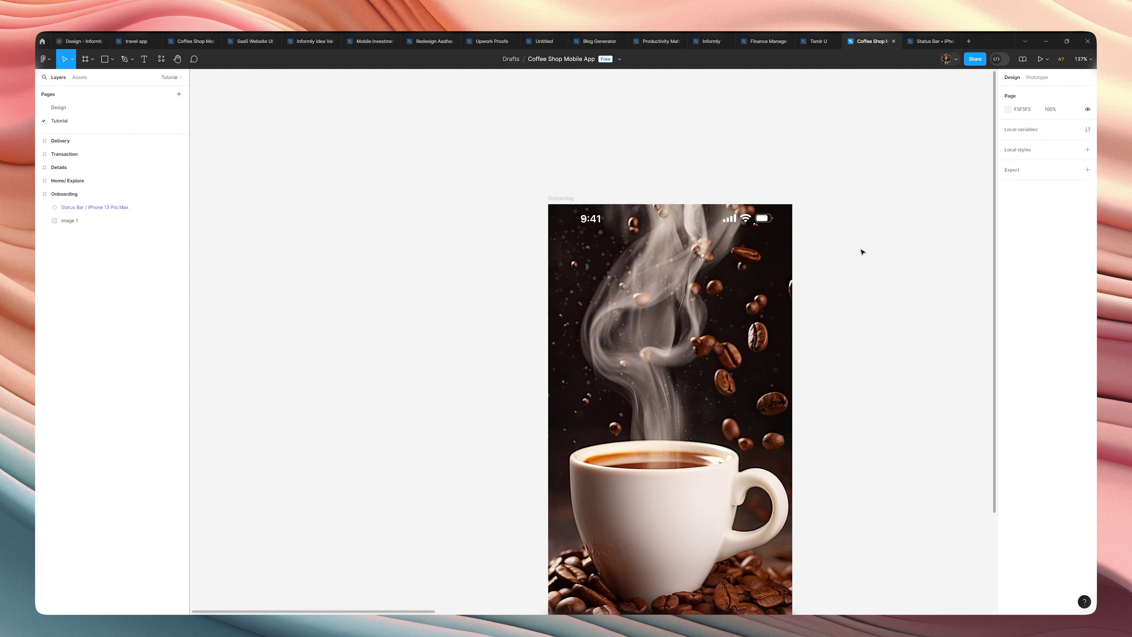
scroll(861, 292, "down", 1)
left_click_drag(836, 302, 774, 224)
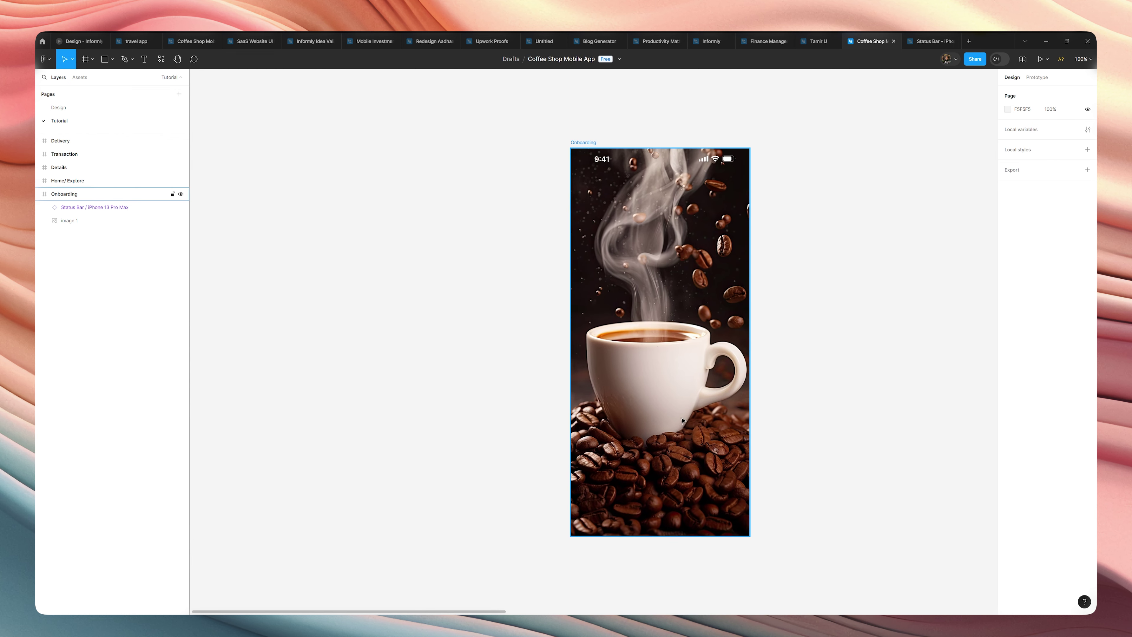
Step: Add the text "Fall in love with Coffee in Blissful Delight!" over the cup's base and fit it into a box about 311 px wide
key("r")
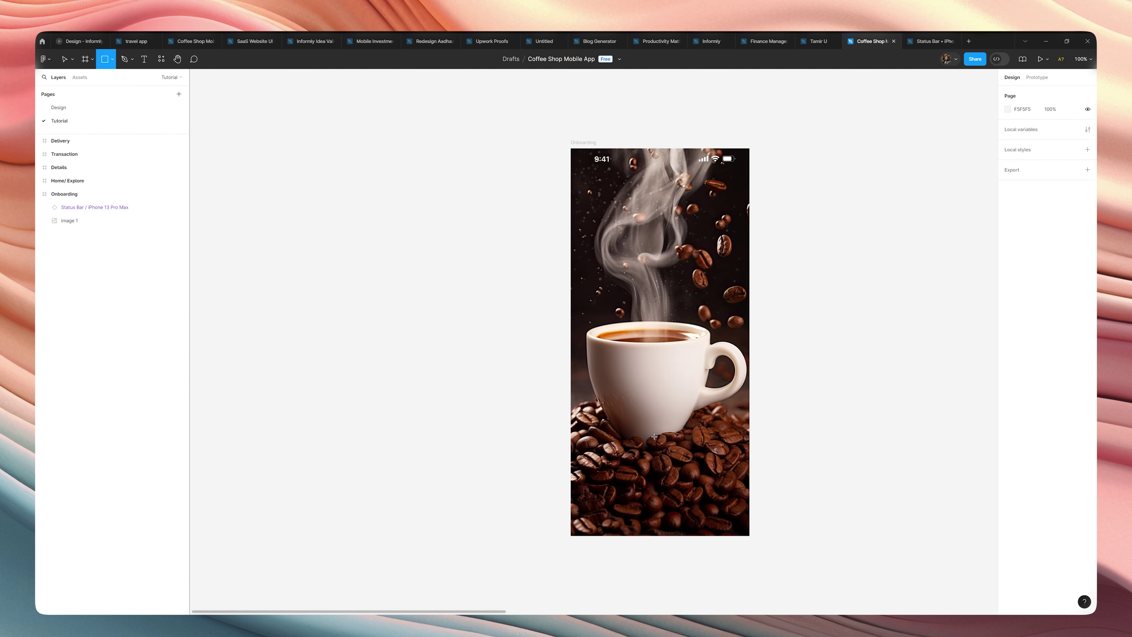
key("t")
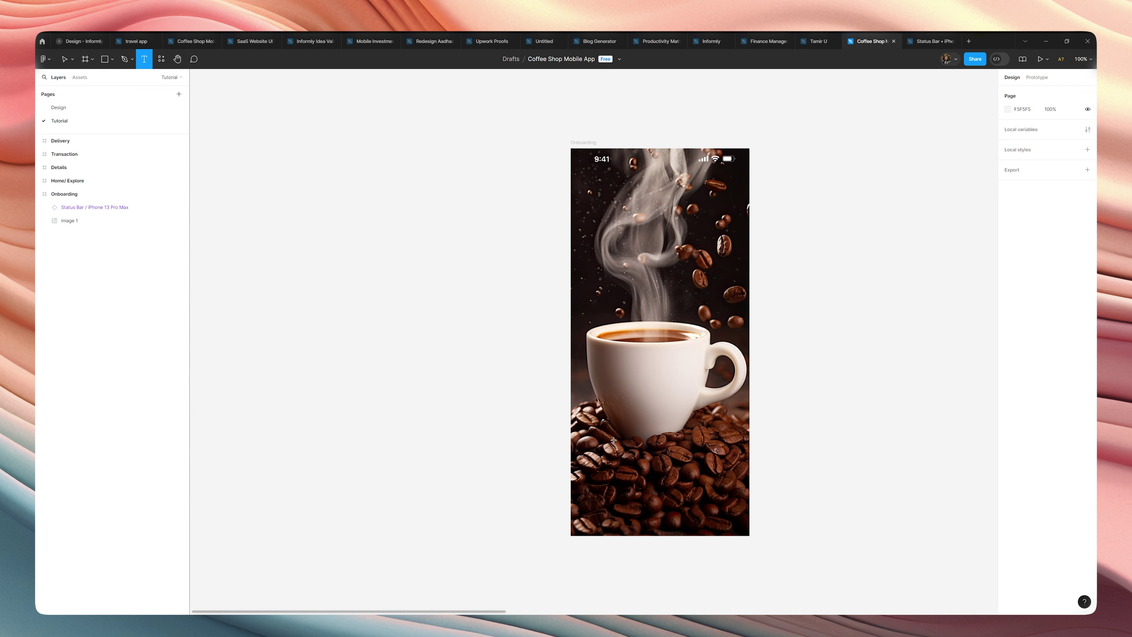
left_click(602, 408)
type("Fall")
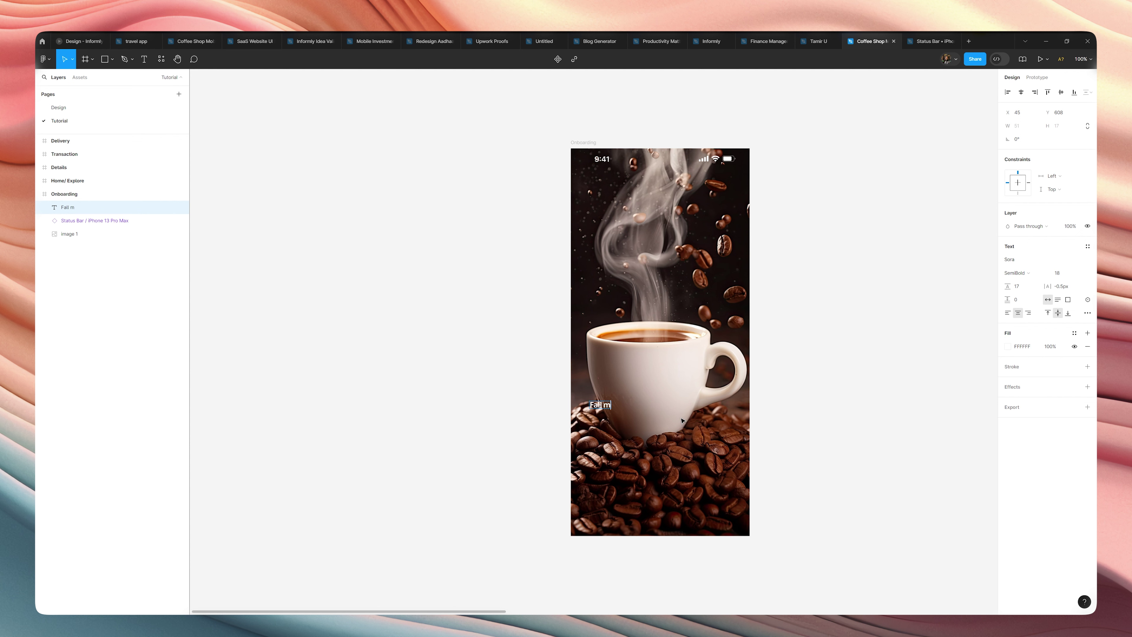
type(" in love with Coffee in")
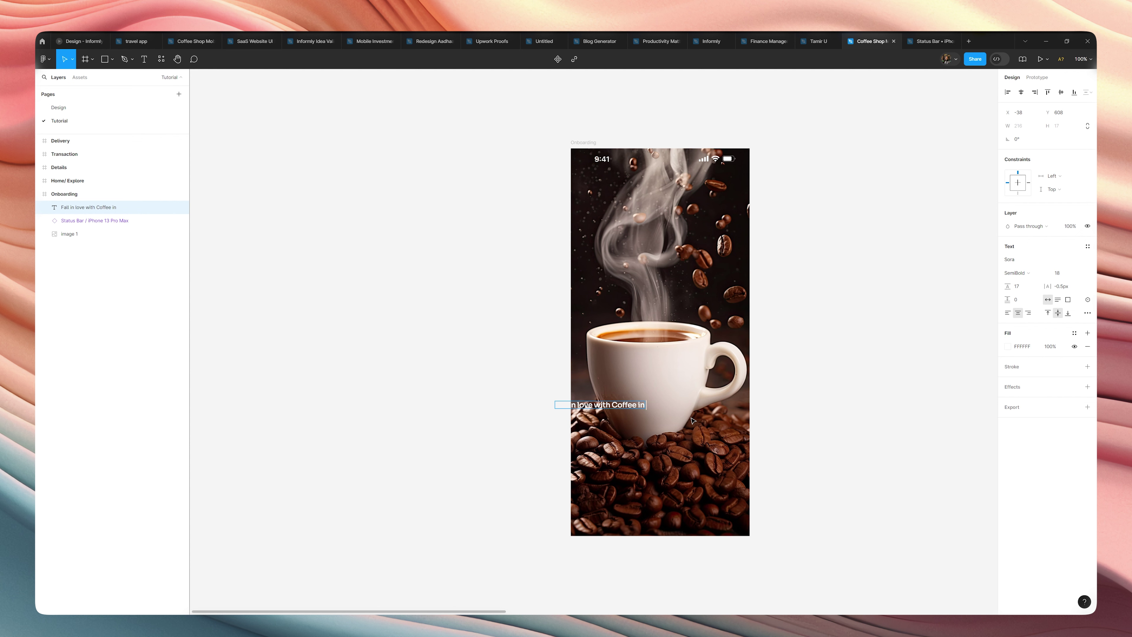
type(" Blissful Delight!")
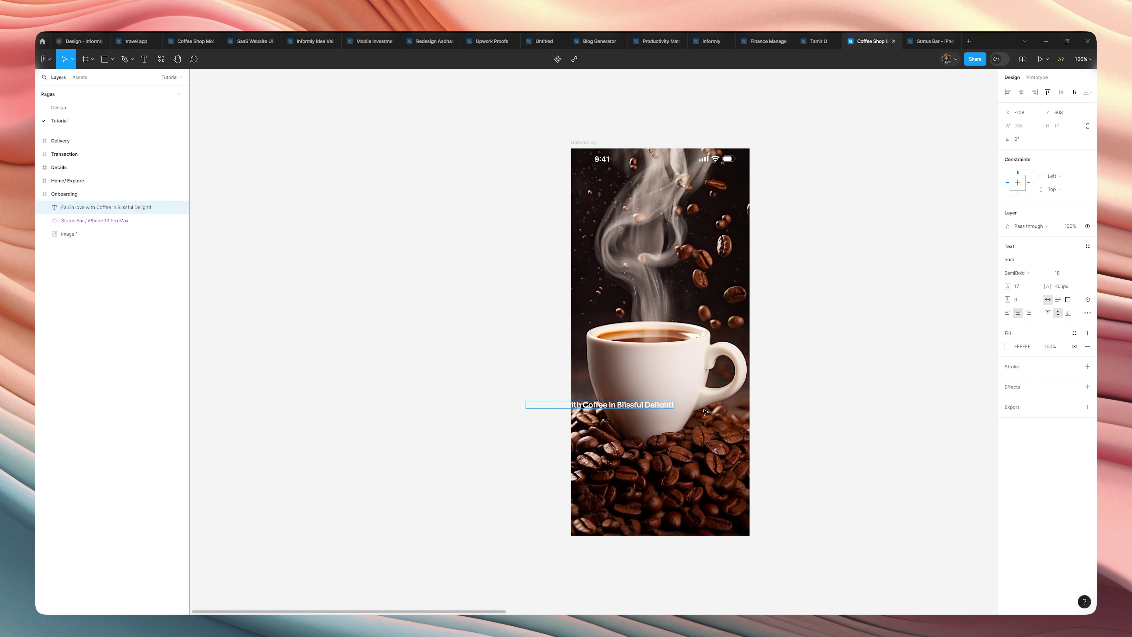
key("Escape")
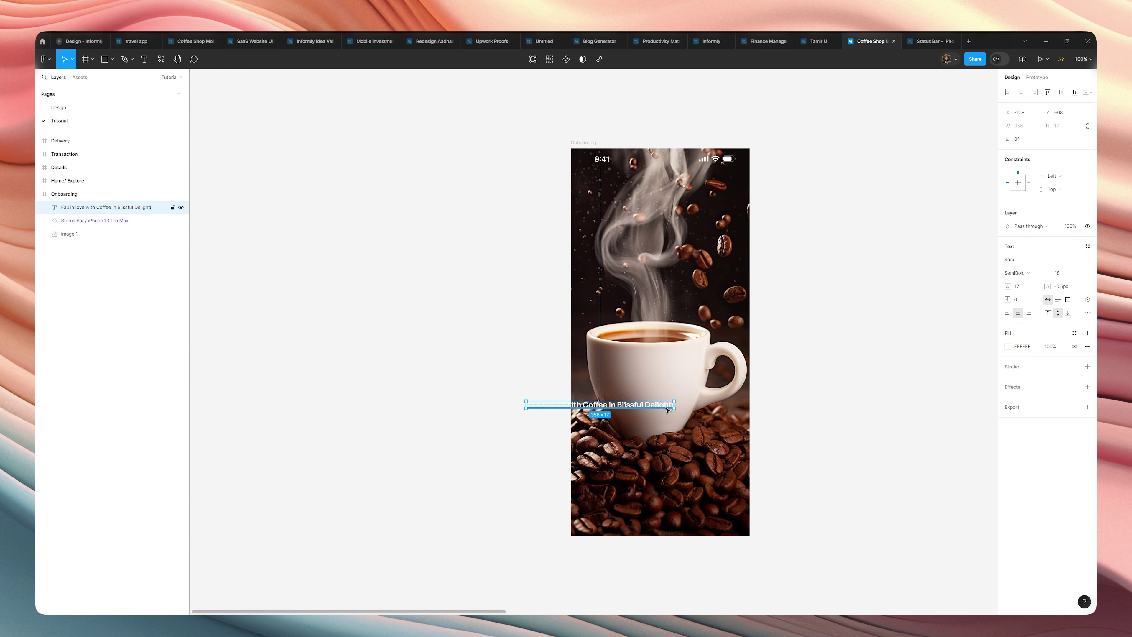
left_click_drag(678, 407, 723, 411)
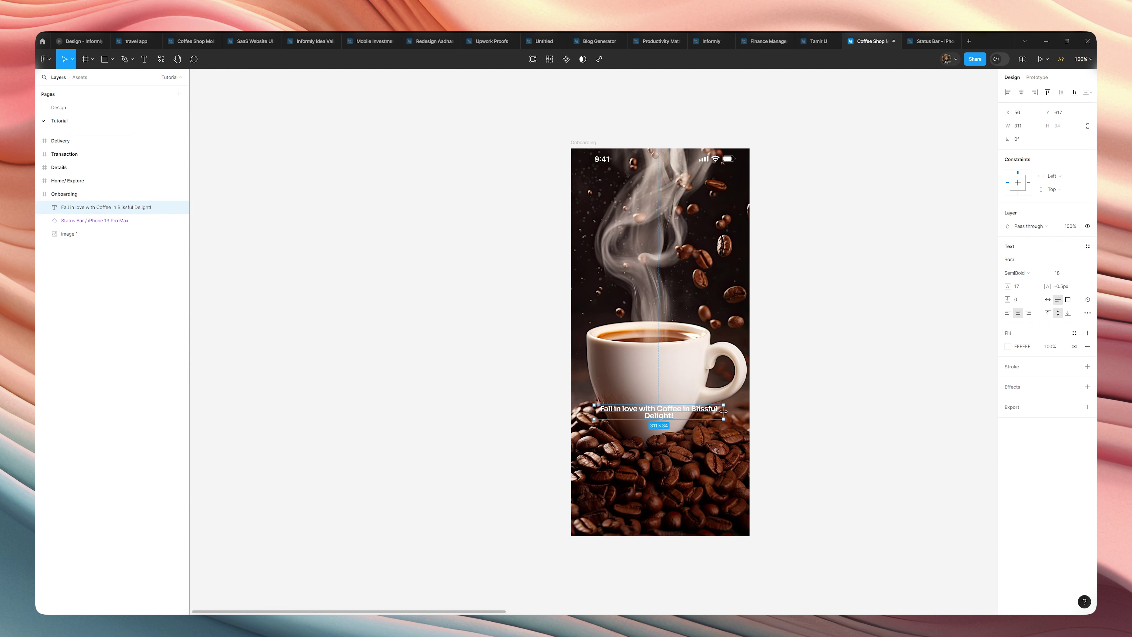
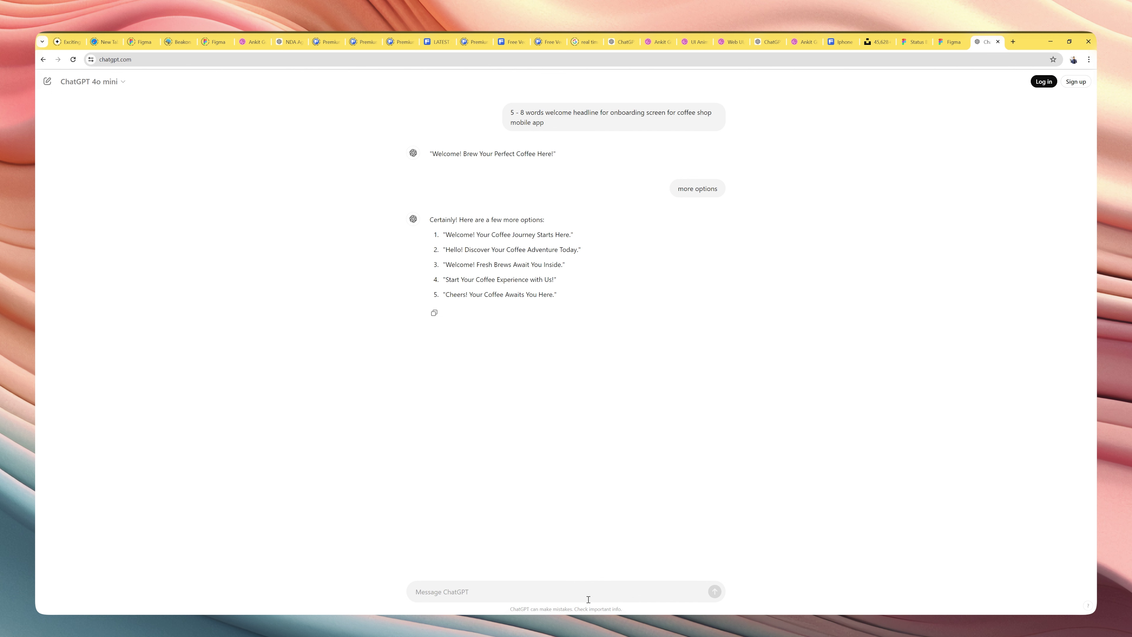
Step: Ask ChatGPT "10 words?" for more headlines and copy the earlier suggestion "Cheers! Your Coffee Awaits You Here."
type("10 words?")
key("Return")
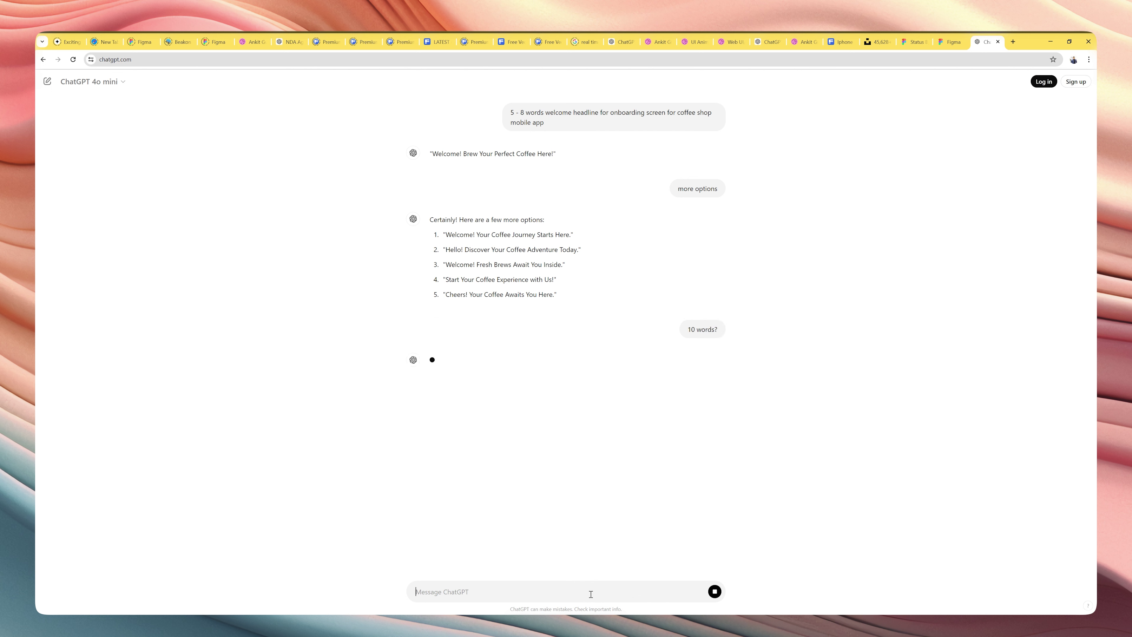
left_click_drag(443, 294, 553, 301)
key("ctrl+c")
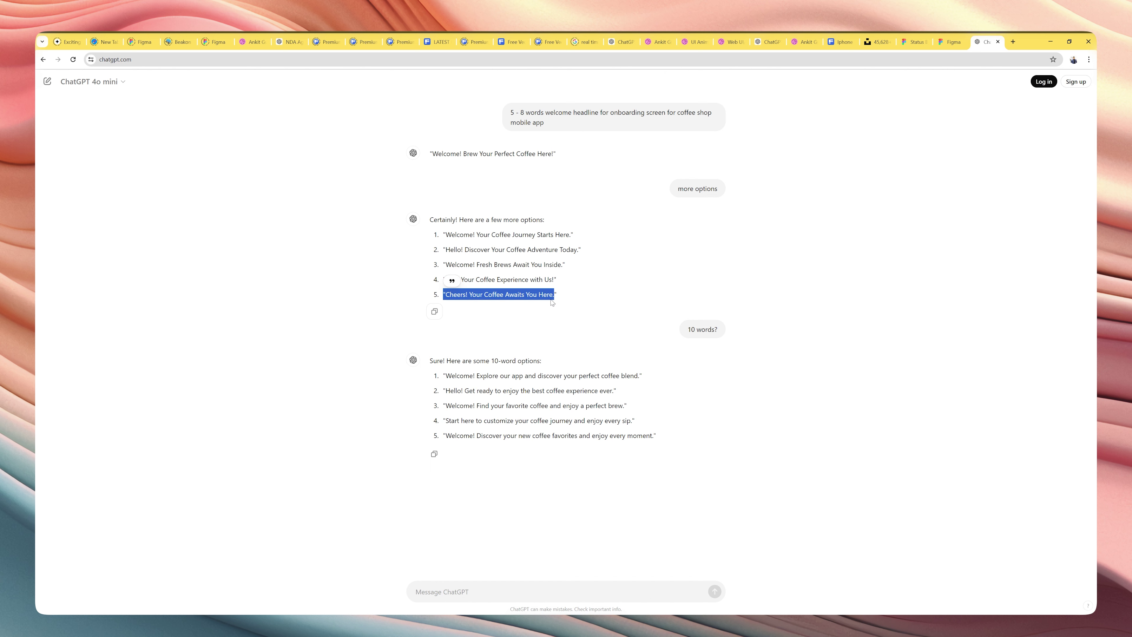
Step: Switch to Figma, replace the headline text with the copied line and narrow its box to about 275 px
key("alt+Tab")
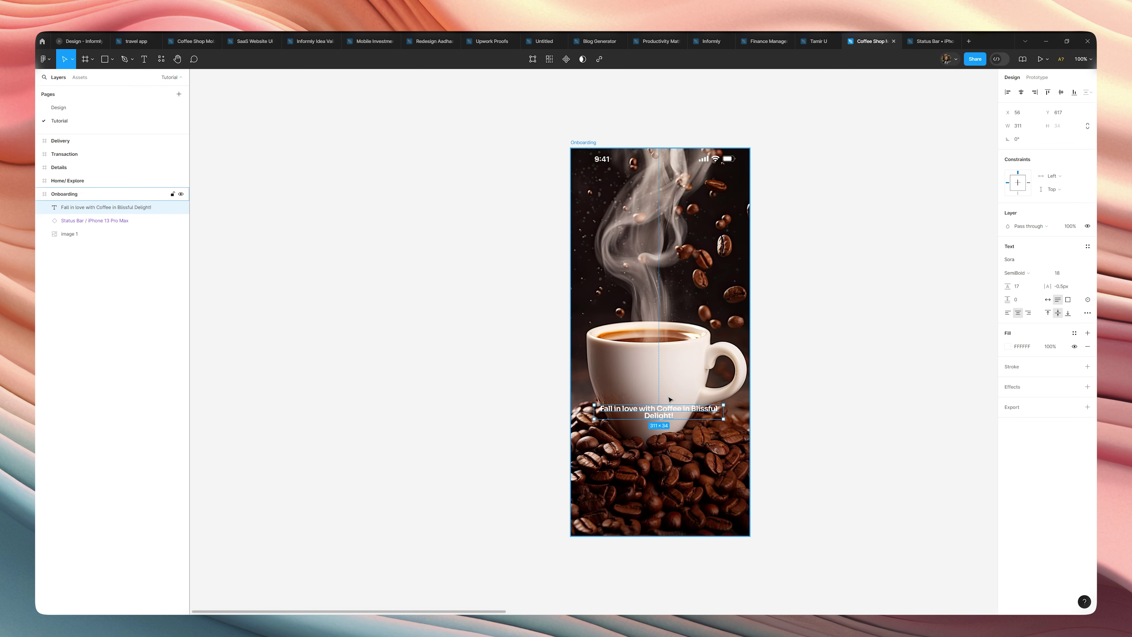
double_click(653, 412)
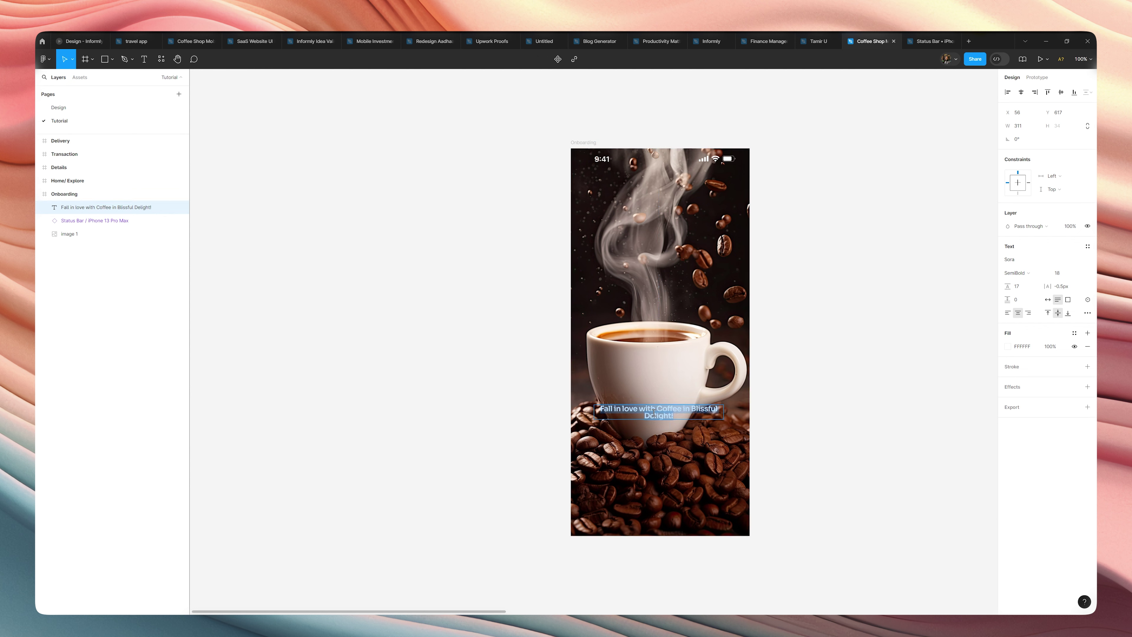
key("ctrl+v")
key("Escape")
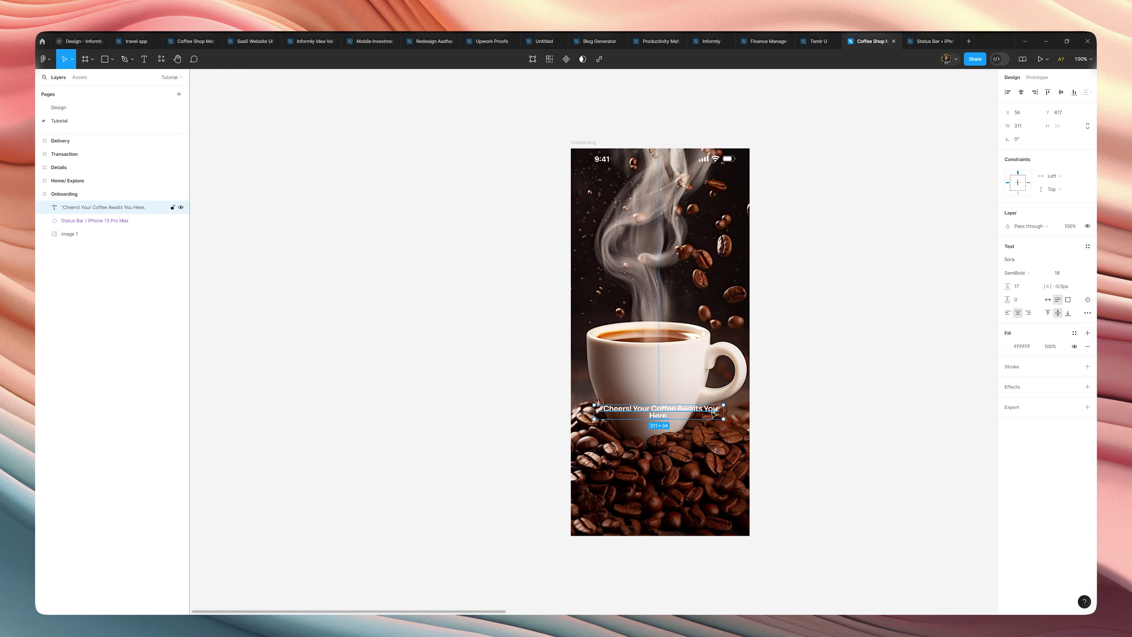
left_click_drag(722, 416, 709, 416)
Step: Set the headline's font to Ubuntu and its line height to 24
left_click(1020, 259)
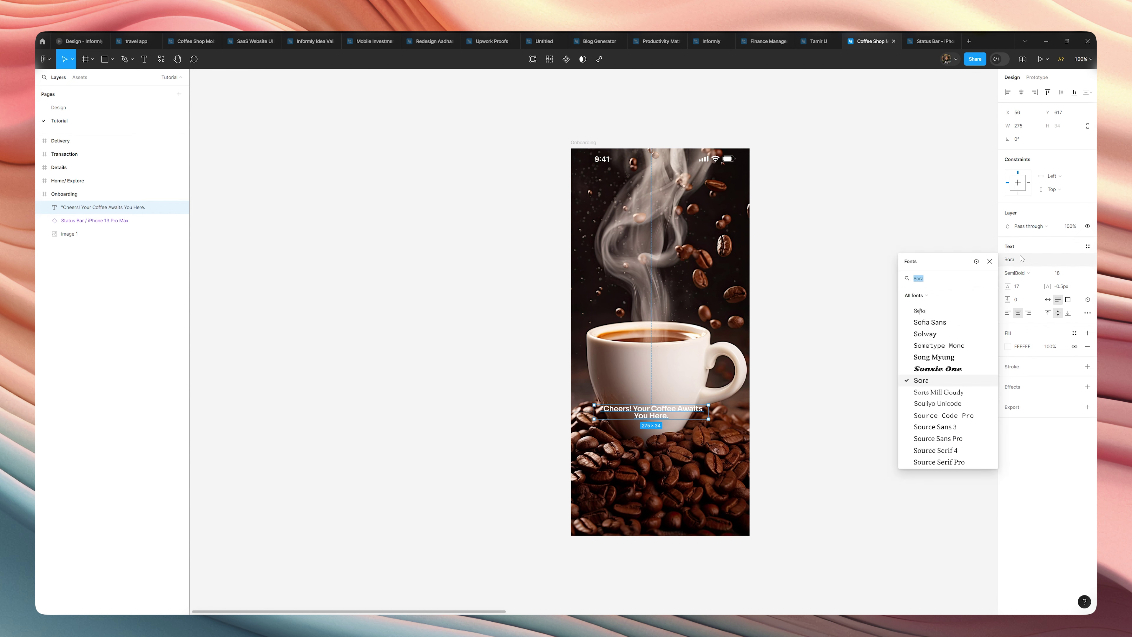
type("ubu")
key("Return")
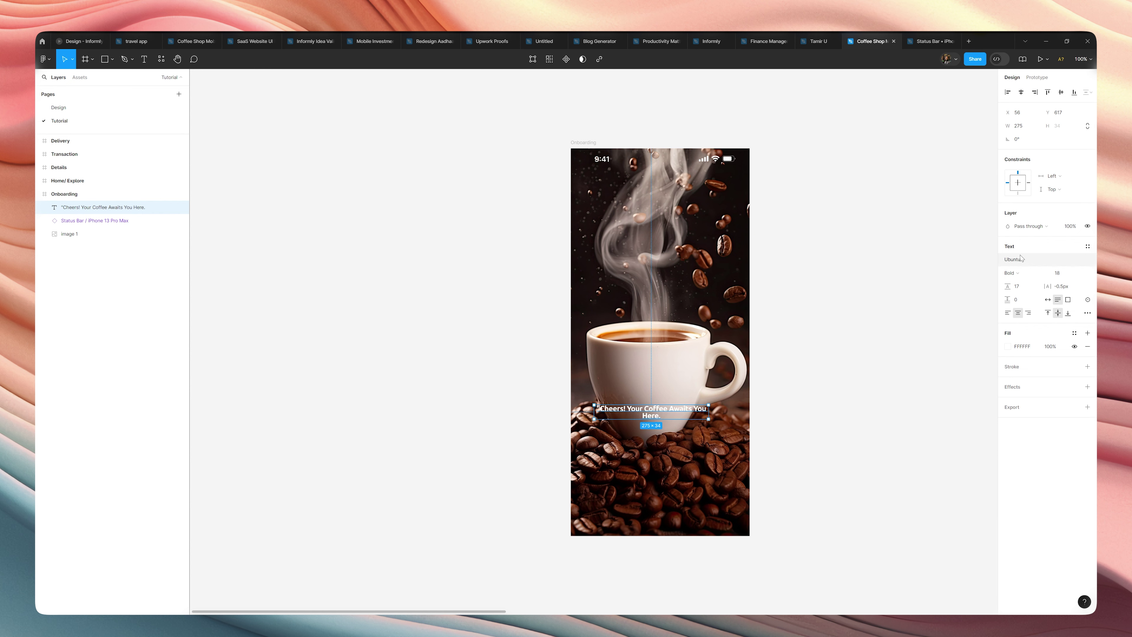
left_click(1018, 288)
key("Up")
key("Up")
key("Up")
key("Up")
key("Up")
key("Up")
key("Up")
left_click(768, 386)
Step: Narrow the headline box to about 217 px and set its letter spacing to 0
left_click(682, 409)
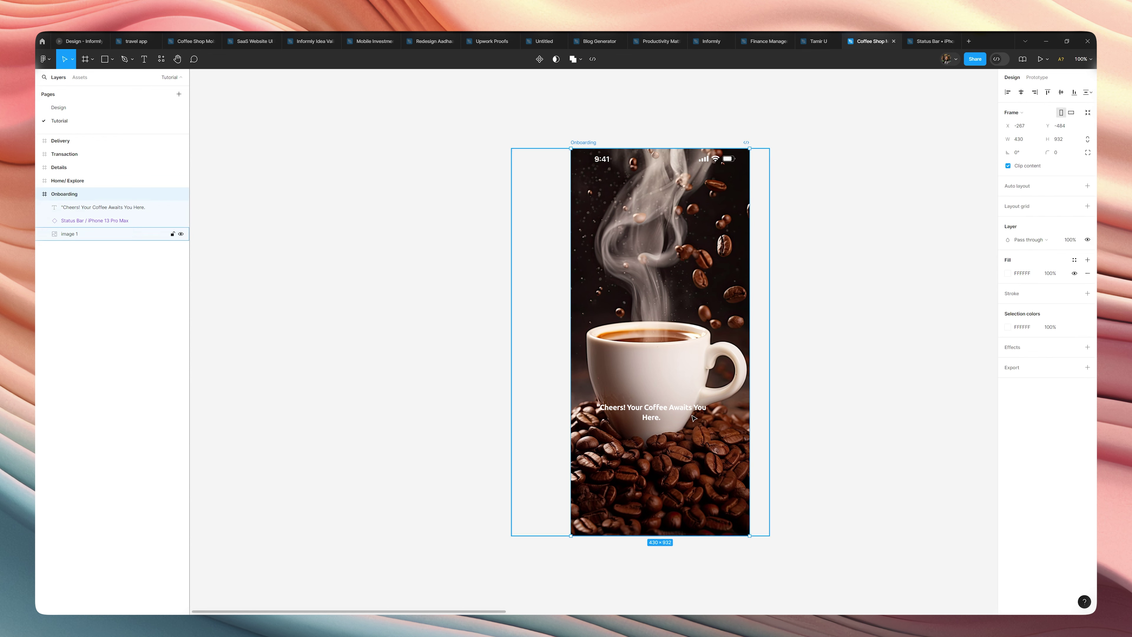
double_click(681, 409)
left_click(726, 419)
left_click_drag(708, 414, 684, 414)
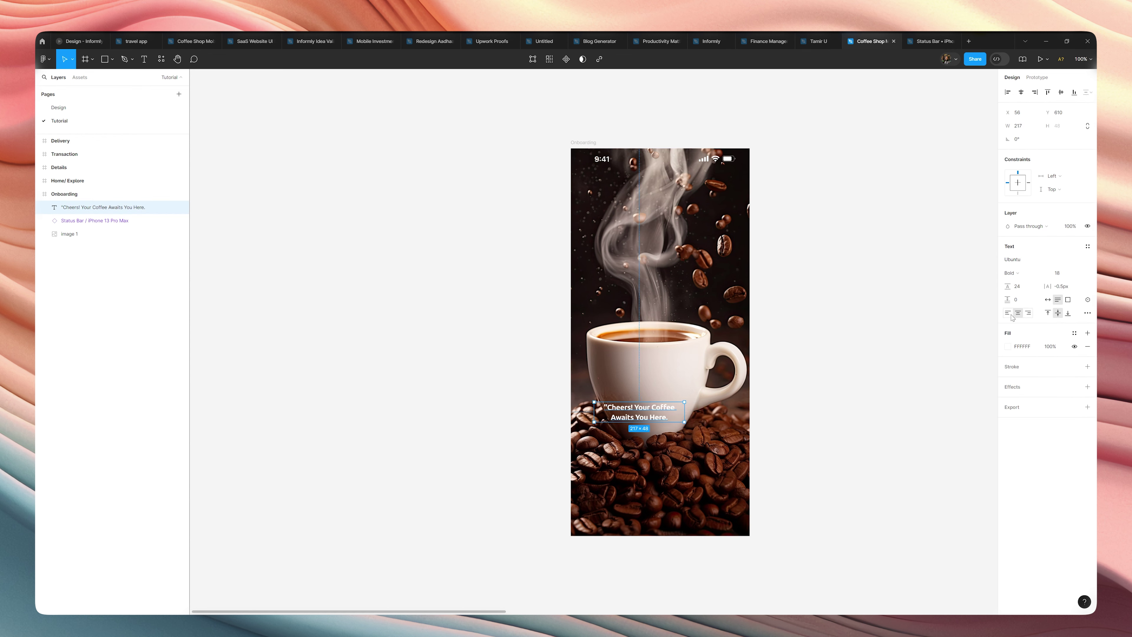
left_click(1065, 288)
type("0")
key("Return")
Step: Scale the headline up about 1.7 times and centre it horizontally in a box about 285 px wide
key("k")
mouse_move(685, 421)
left_mouse_down()
mouse_move(754, 437)
mouse_move(698, 421)
left_mouse_up()
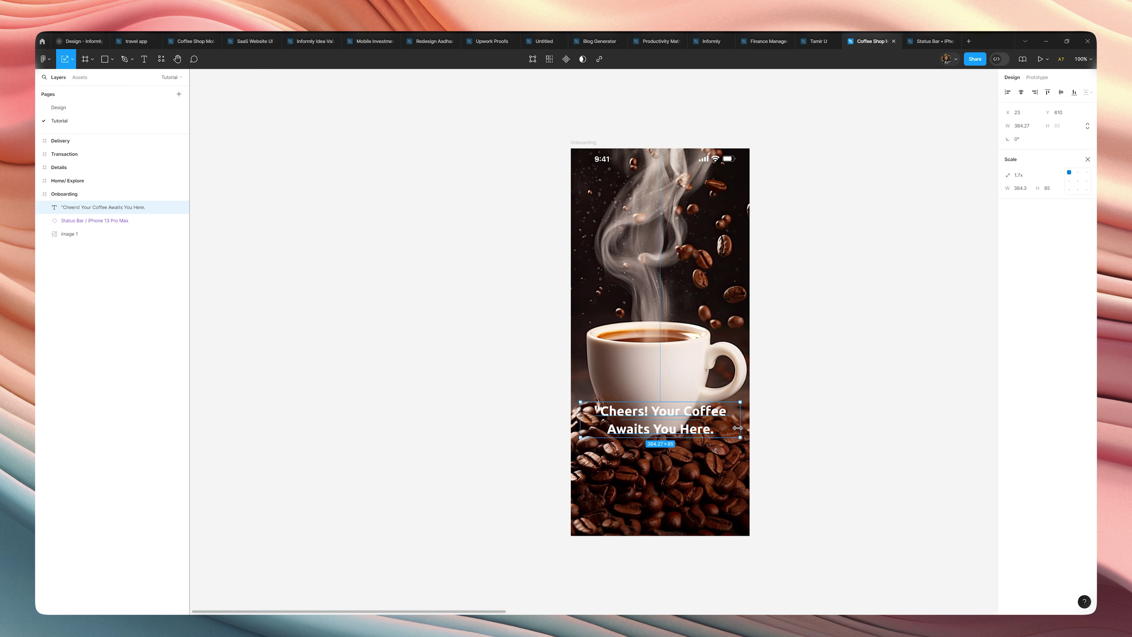
key("v")
left_click_drag(736, 421, 700, 420)
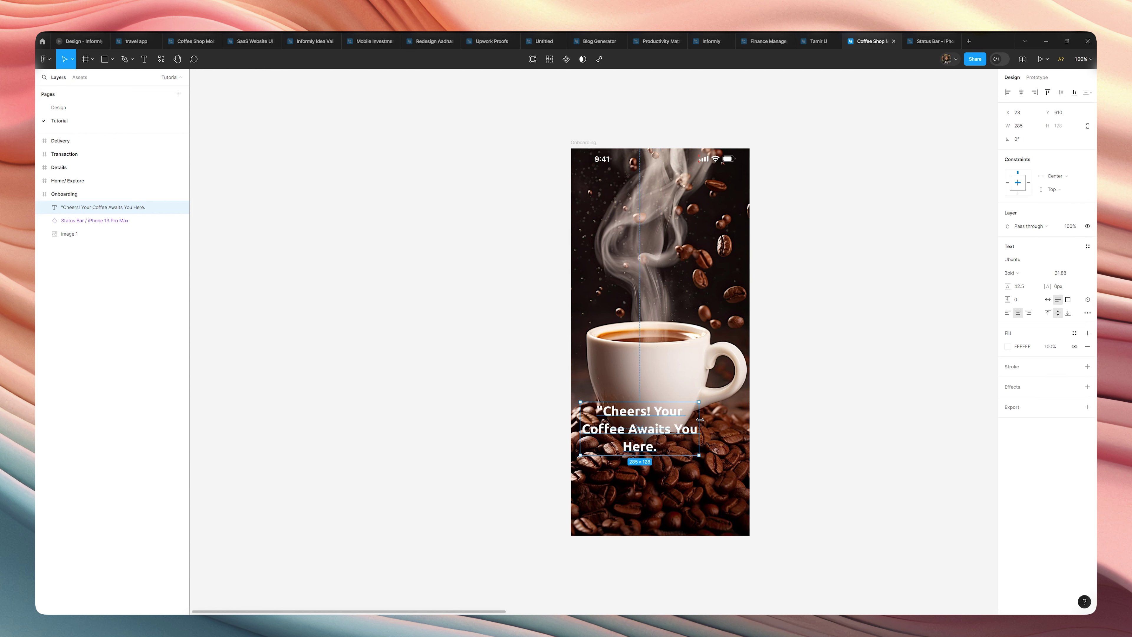
left_click(1021, 92)
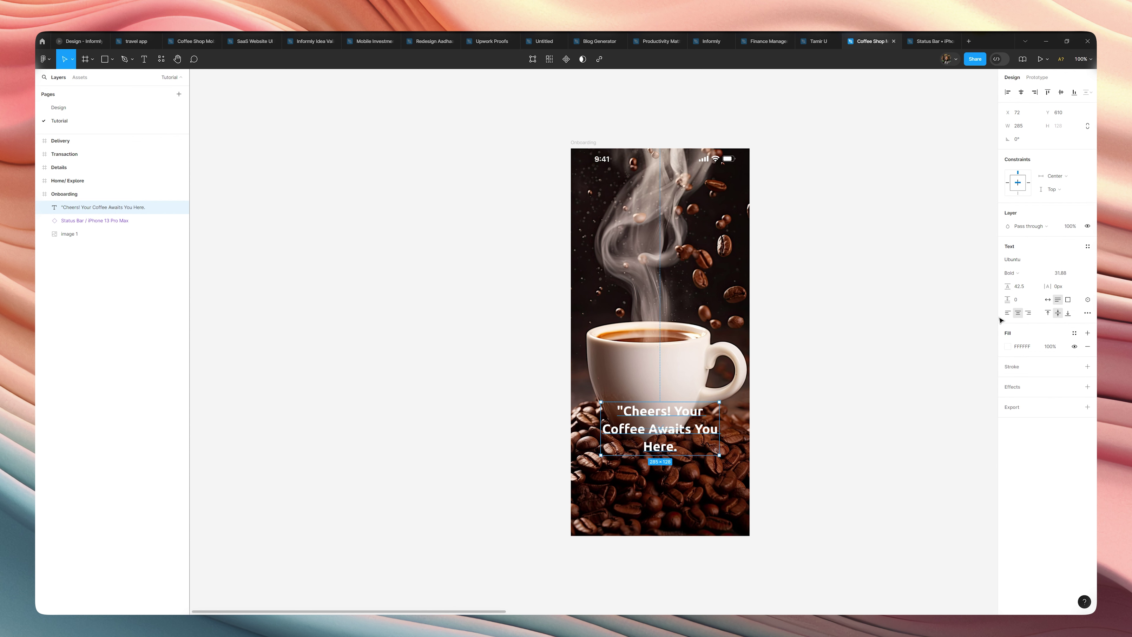
Step: Set the headline's font size to 40 and its line height to 48
left_click(1061, 274)
type("40")
key("Return")
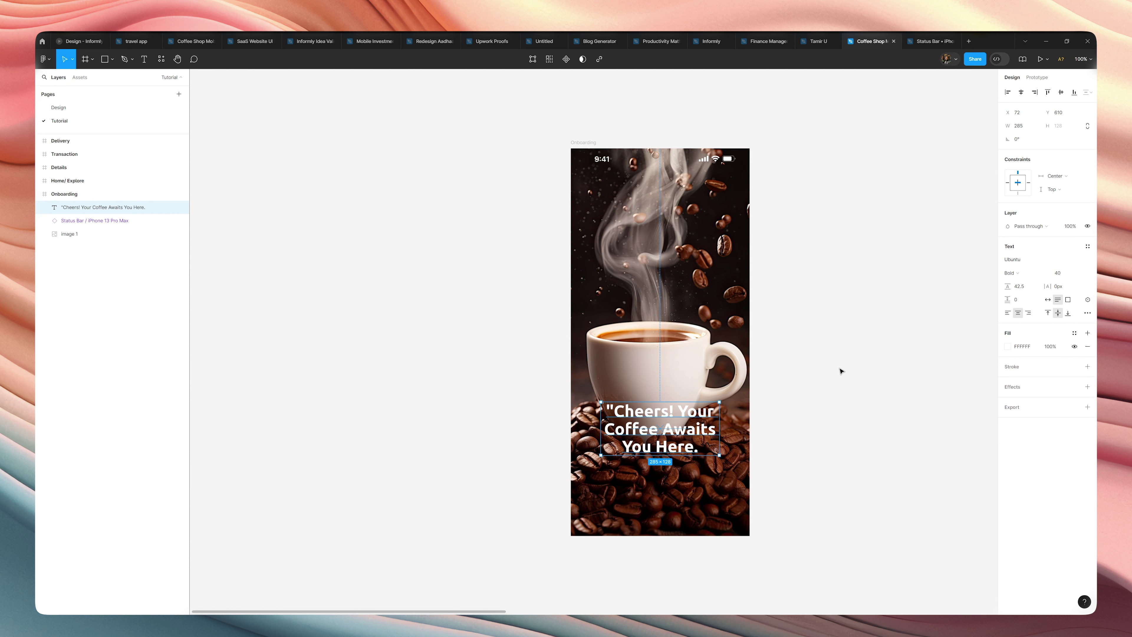
left_click(1018, 290)
key("Up")
key("Up")
key("Up")
key("Up")
key("Up")
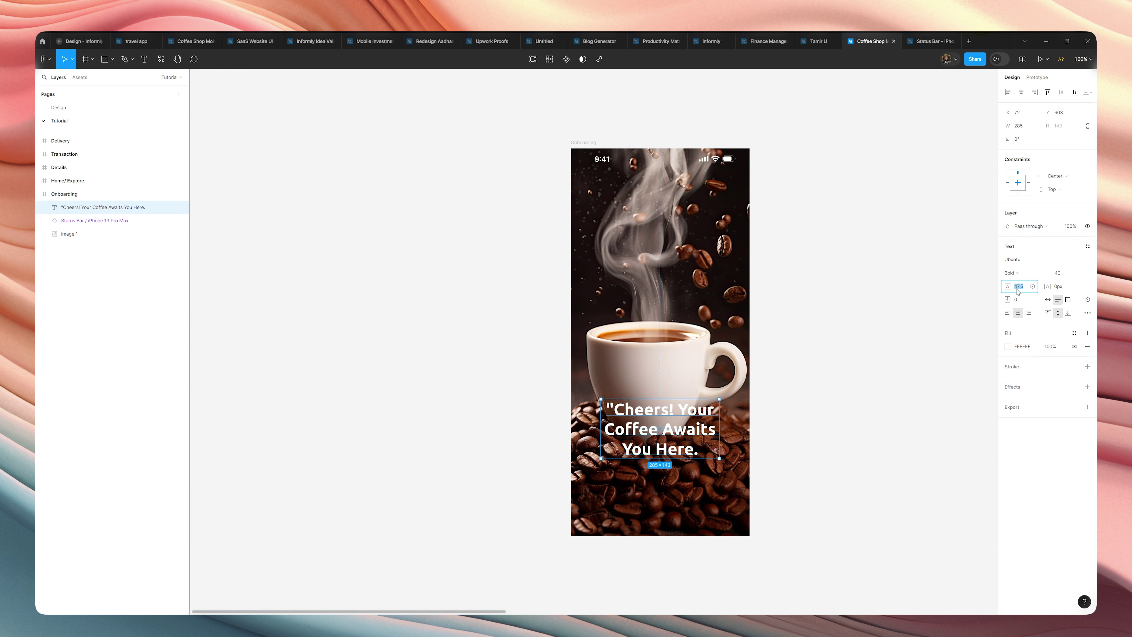
type("48")
key("Return")
left_click(864, 328)
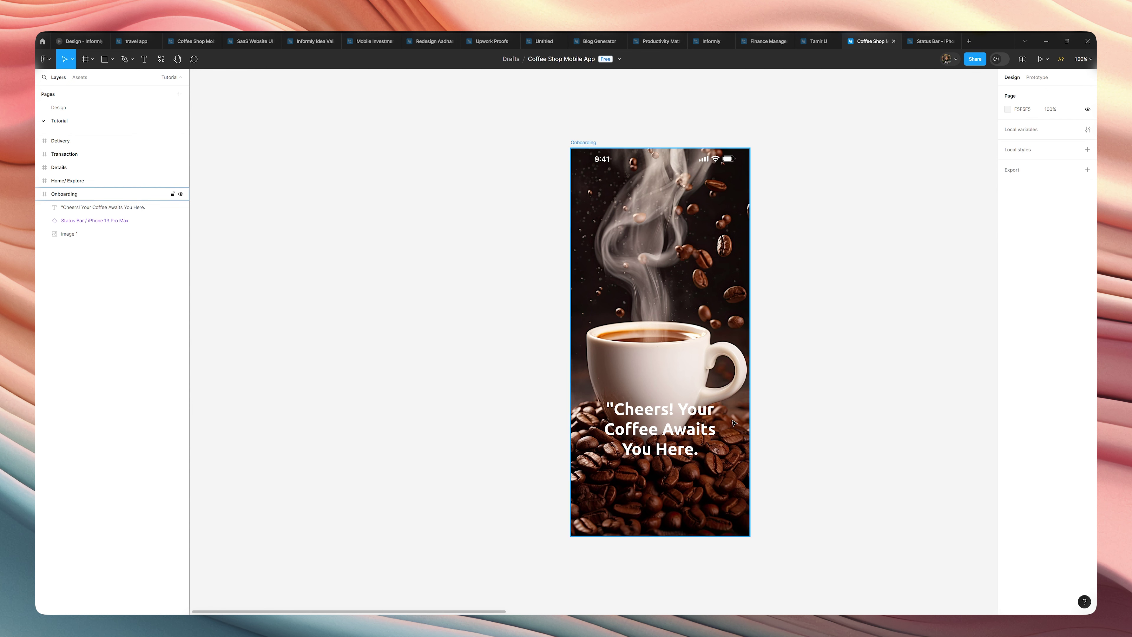
Step: Delete the opening quotation mark from the headline and move the text slightly down to about Y 617
double_click(612, 407)
left_click(612, 408)
key("BackSpace")
key("Escape")
left_click_drag(664, 429, 673, 437)
left_click(842, 434)
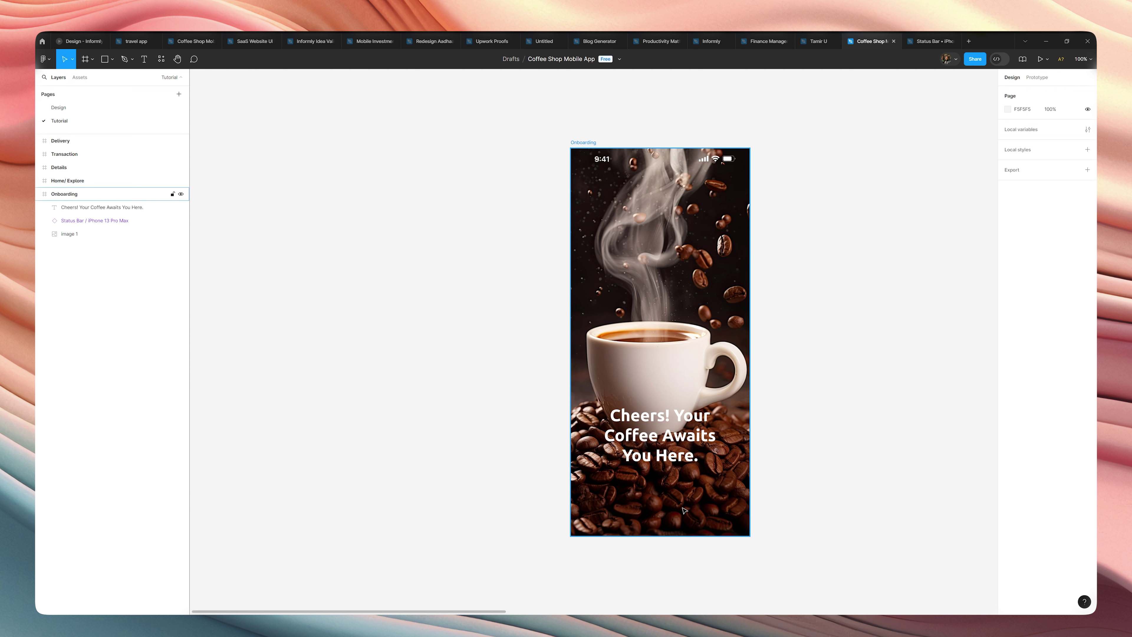
Step: Add a text layer starting with "We" below the headline, at about X 42, Y 767
key("t")
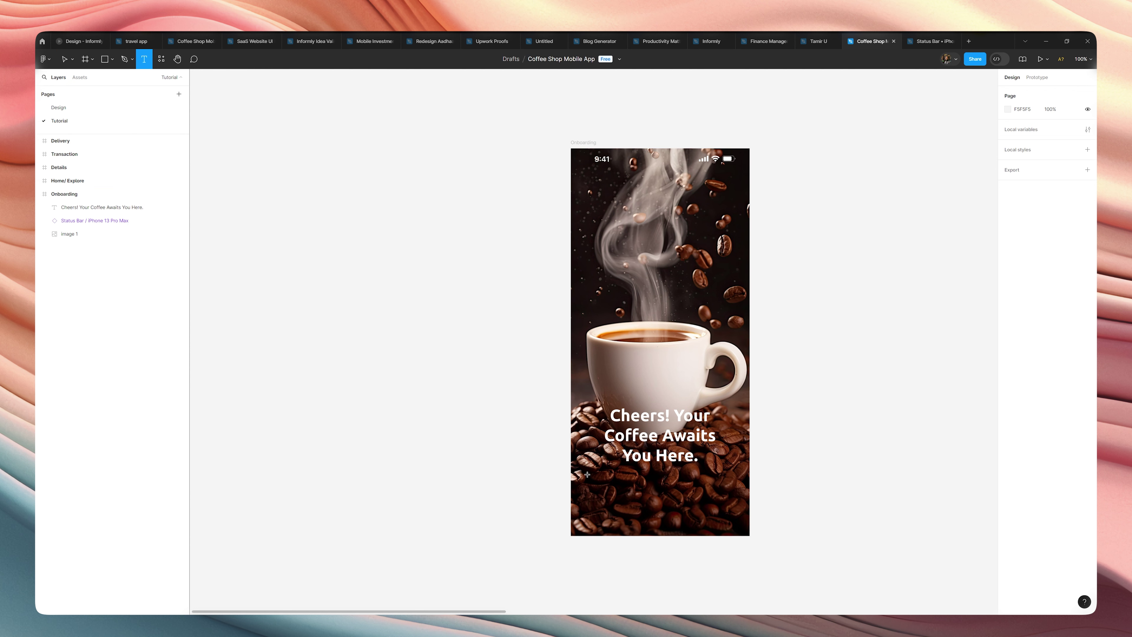
left_click(587, 474)
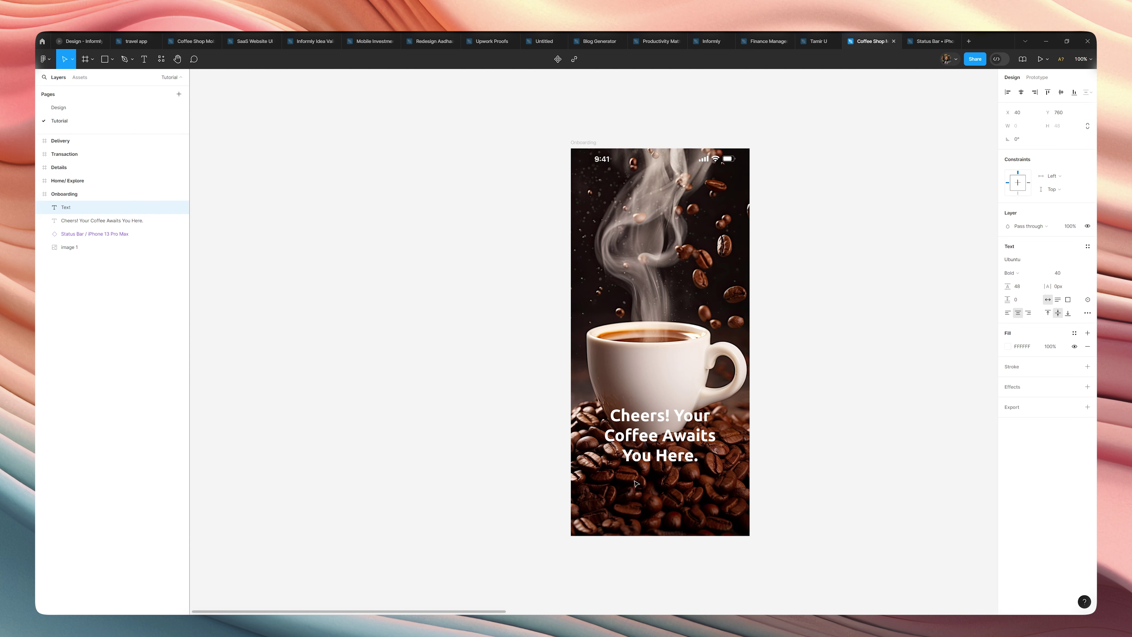
type("We")
key("Escape")
left_click_drag(587, 476, 601, 479)
left_click(655, 443)
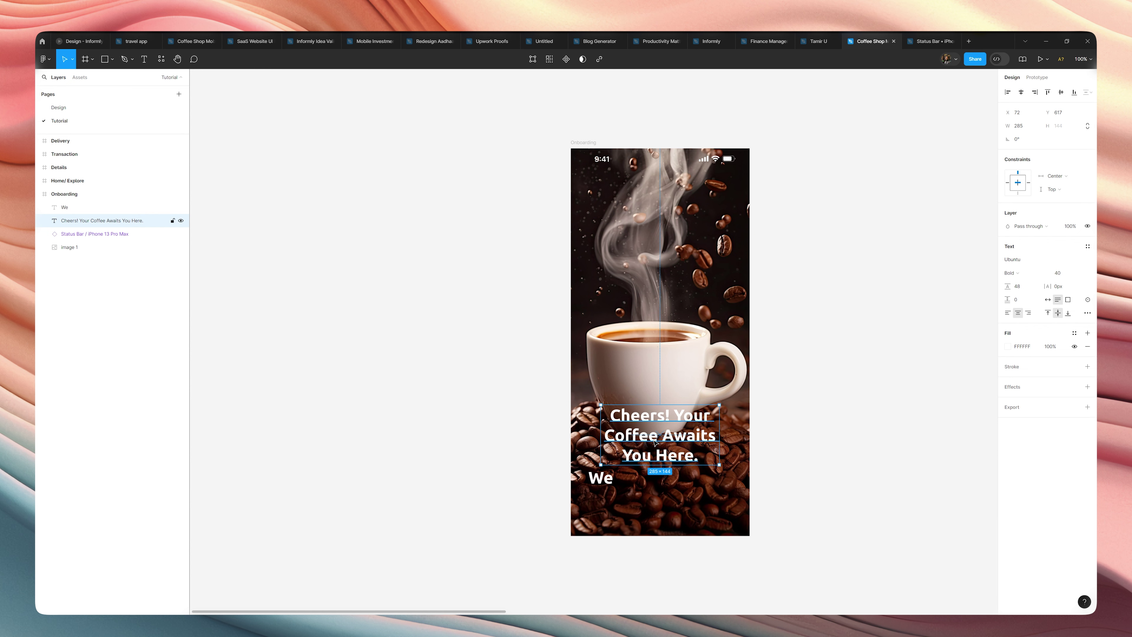
left_click(610, 483)
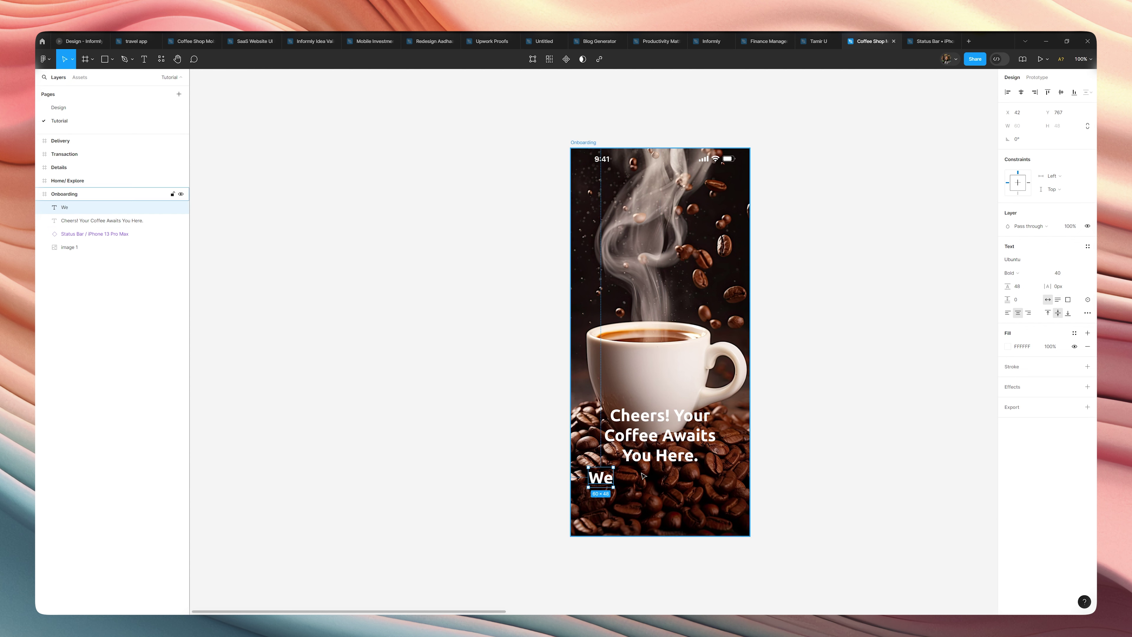
left_click(638, 452)
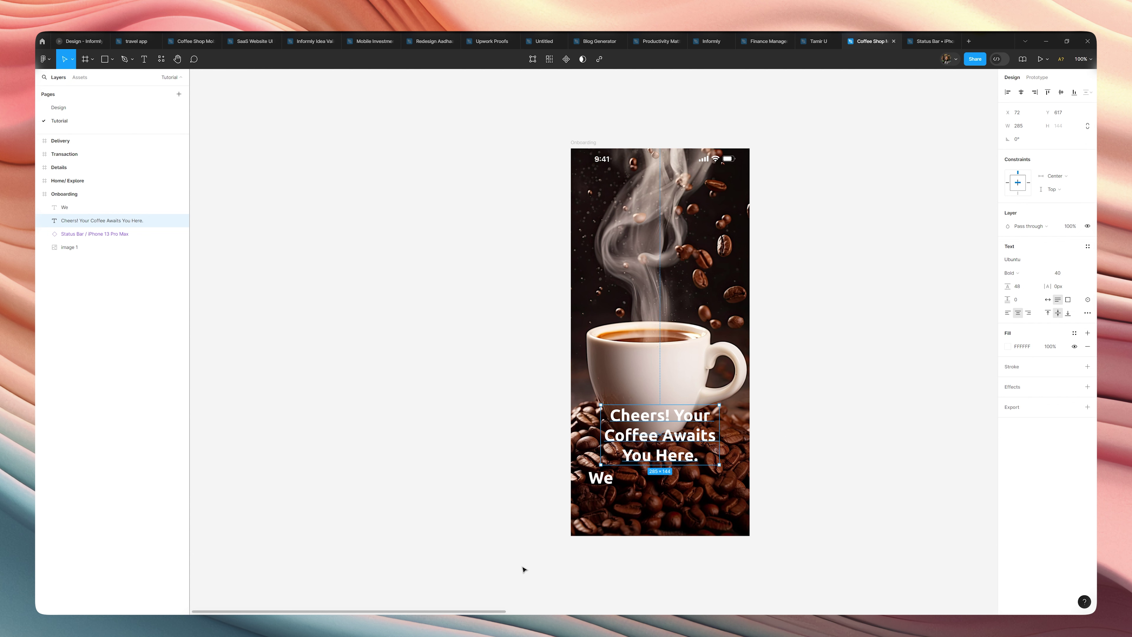
Step: Set the "We" text's font size to 20 and its weight to Medium
left_click(601, 480)
left_click(1062, 276)
type("20")
key("Return")
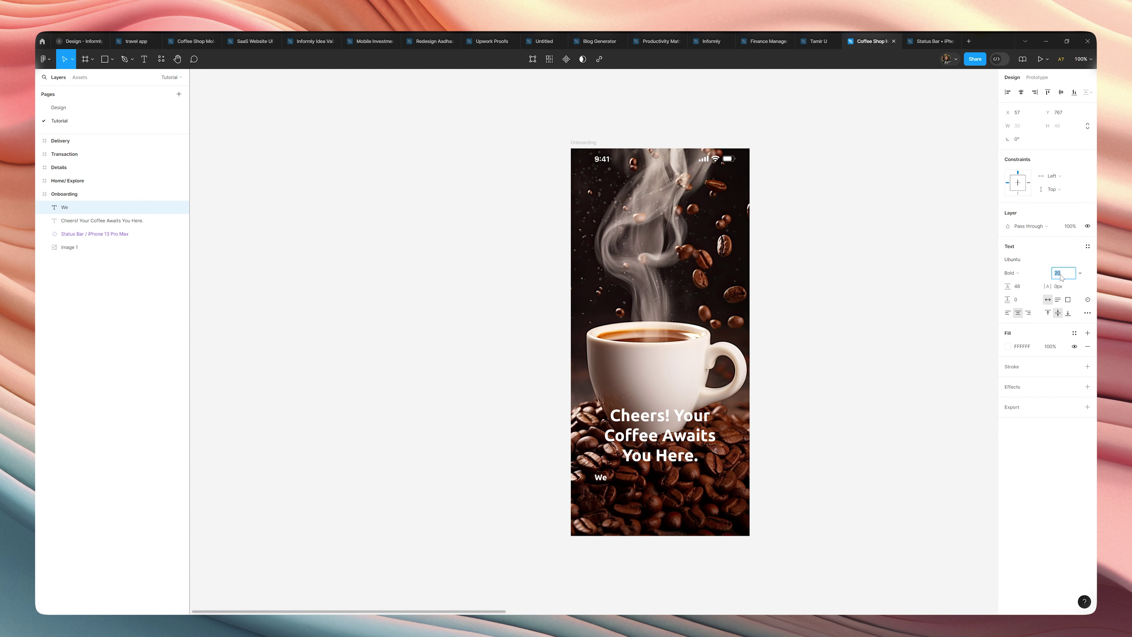
left_click(1011, 273)
left_click(1022, 262)
left_click(872, 433)
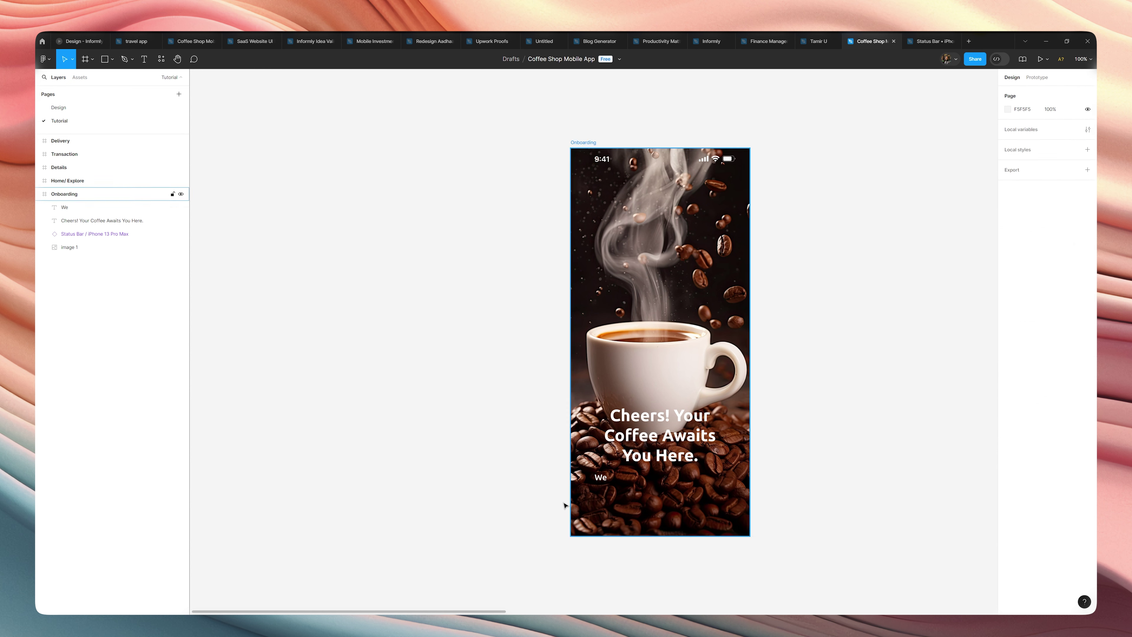
Step: Extend the "We" text to "Welcome to our cozy coffee corner, where" with a second line "every cup is a delightful for you"
double_click(599, 477)
left_click(597, 478)
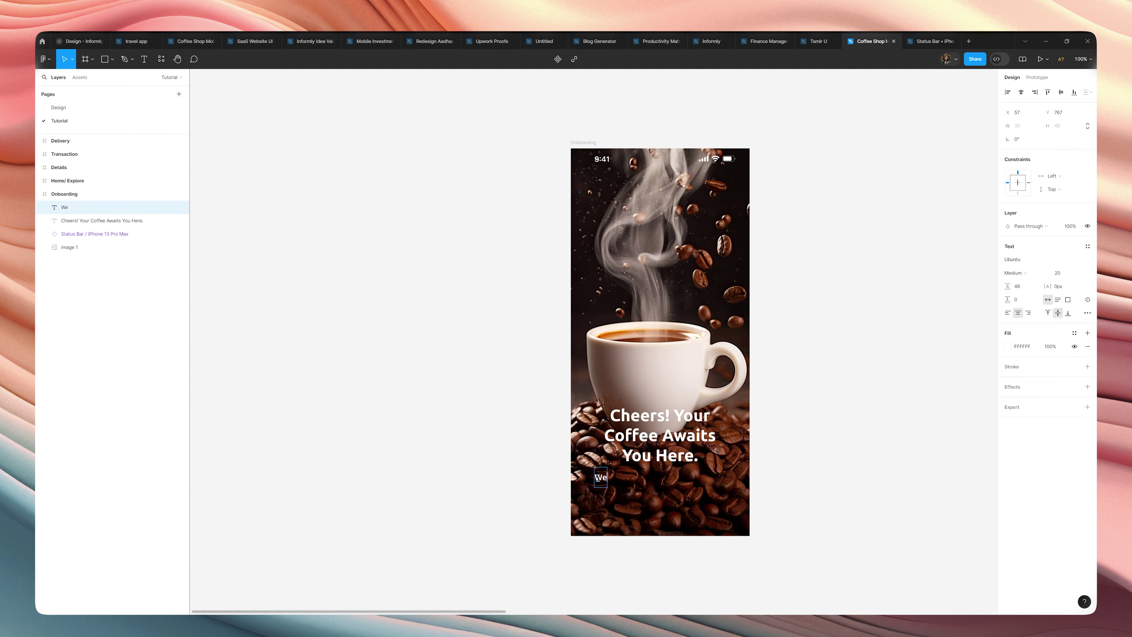
type("lcome to our")
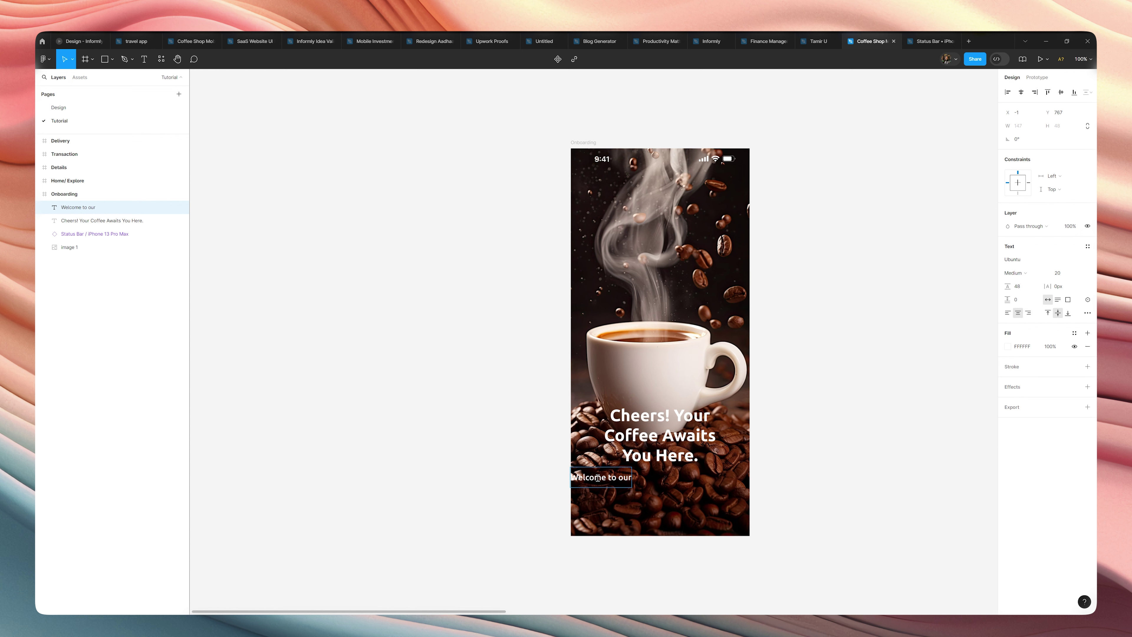
type("cozy cof")
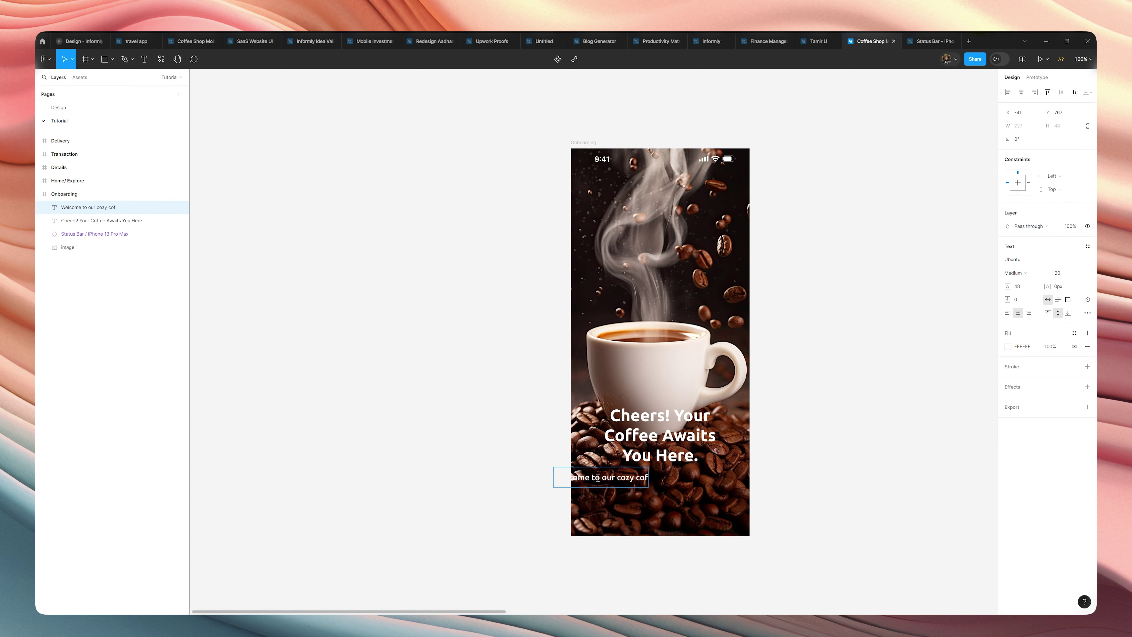
type("fee cor")
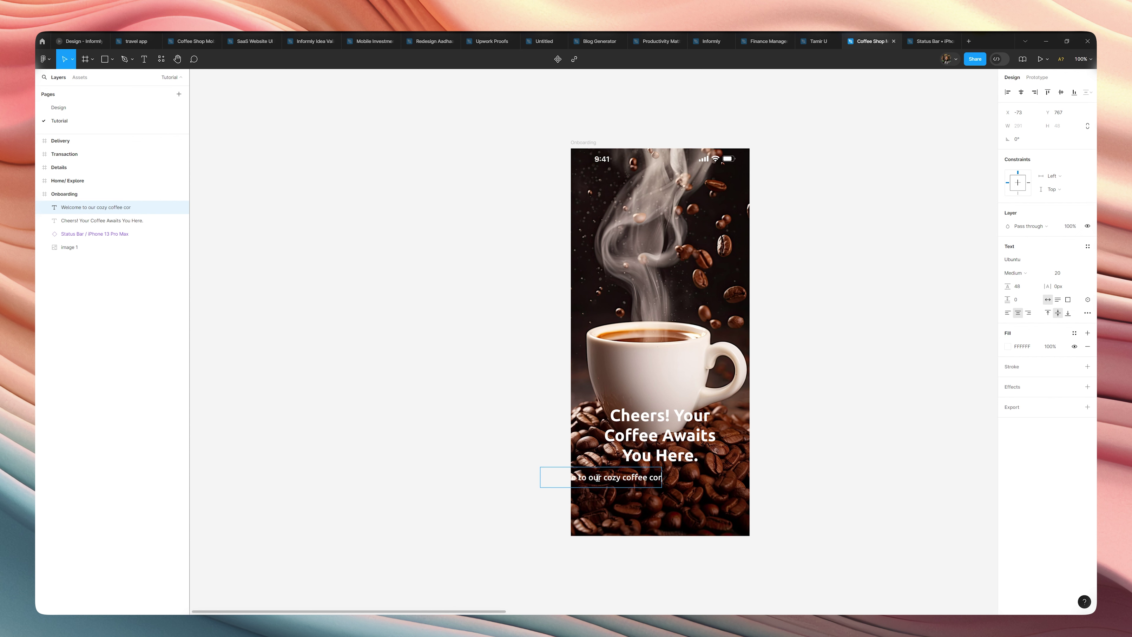
type("ner")
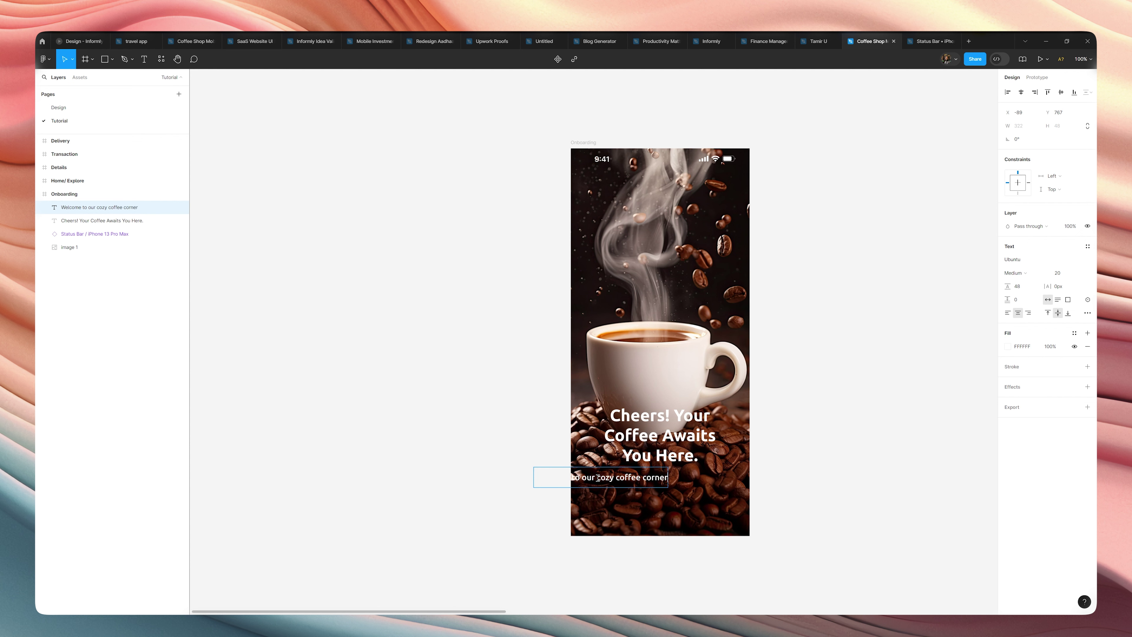
type(", where")
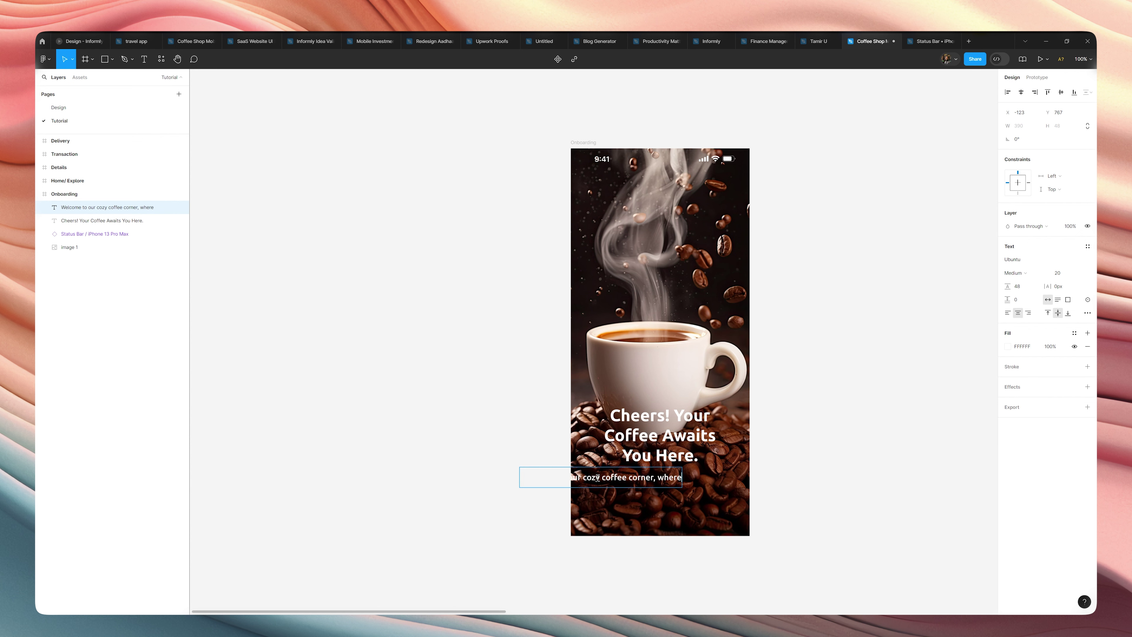
key("Return")
type("every")
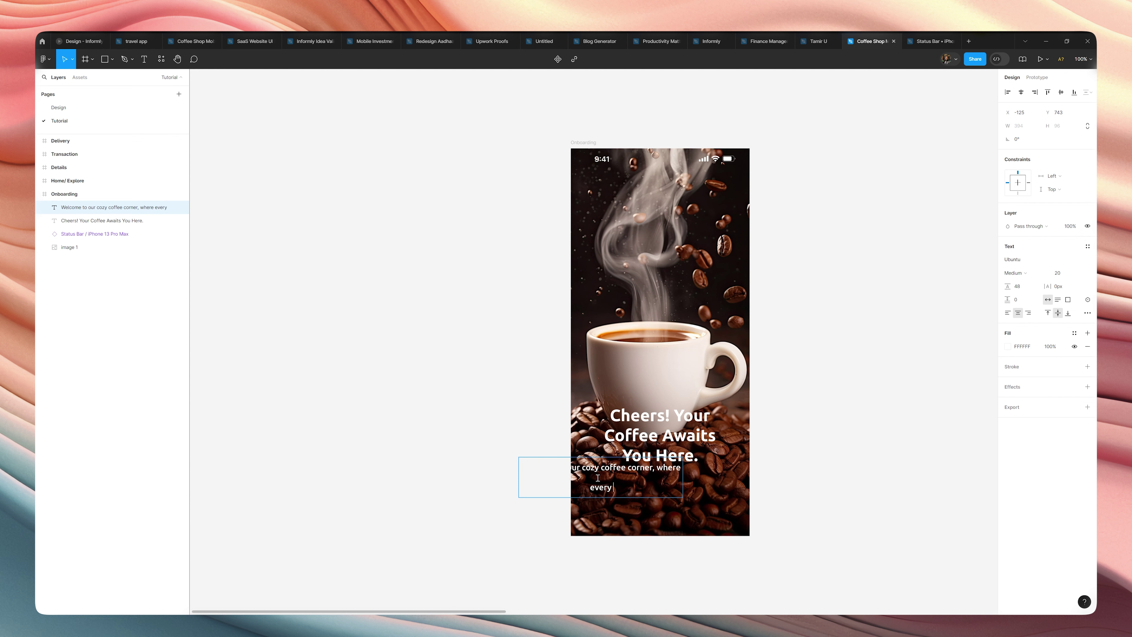
type(" cup is")
type(" a de")
type("light")
type("fu")
type("l")
type(" for")
type(" you")
Step: Remove the word "a" before "delightful" and center the supporting text horizontally in the Onboarding frame
left_click(593, 490)
key("BackSpace")
key("BackSpace")
key("Escape")
left_click(1021, 92)
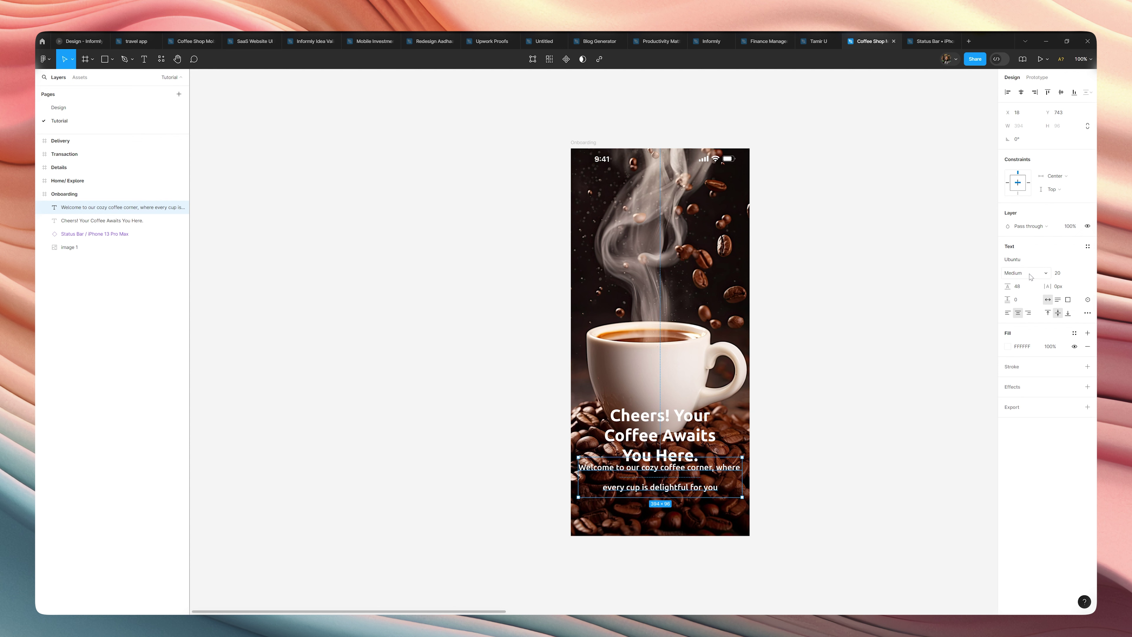
Step: Set the supporting text's line height to 28 and weight to Regular, and move it down to Y 783
left_click(1024, 289)
key("shift+Down")
key("shift+Down")
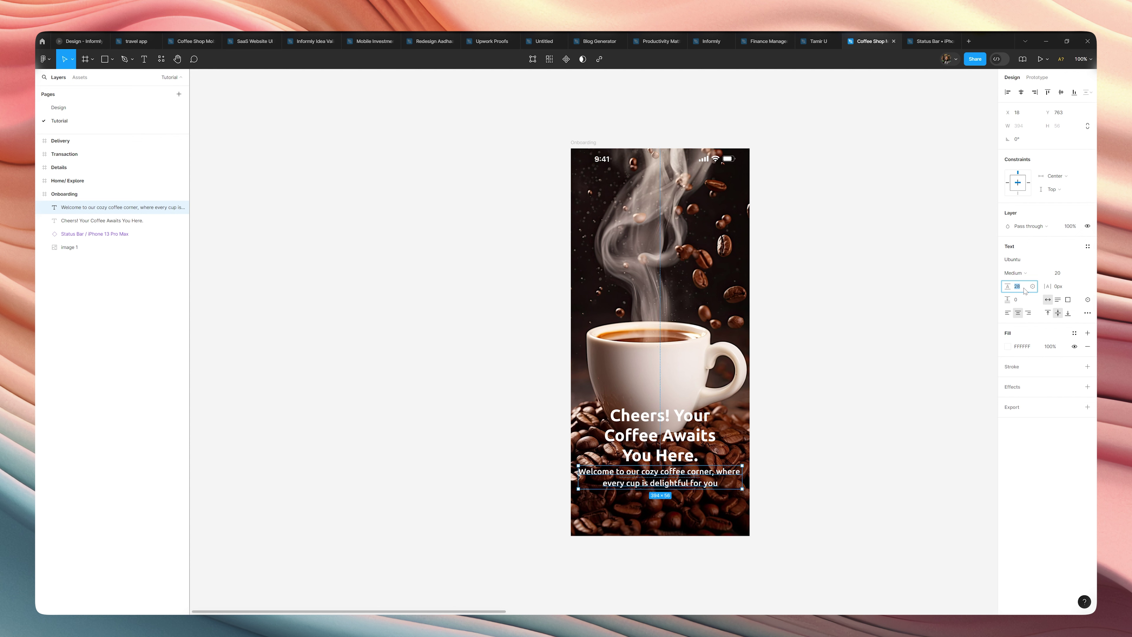
left_click(1016, 273)
left_click(1021, 263)
left_click_drag(708, 478, 710, 487)
Step: Try narrowing the supporting text box to a width of 273 and centering it horizontally in the frame
left_click_drag(740, 485, 723, 485)
double_click(640, 498)
left_click(640, 497)
key("BackSpace")
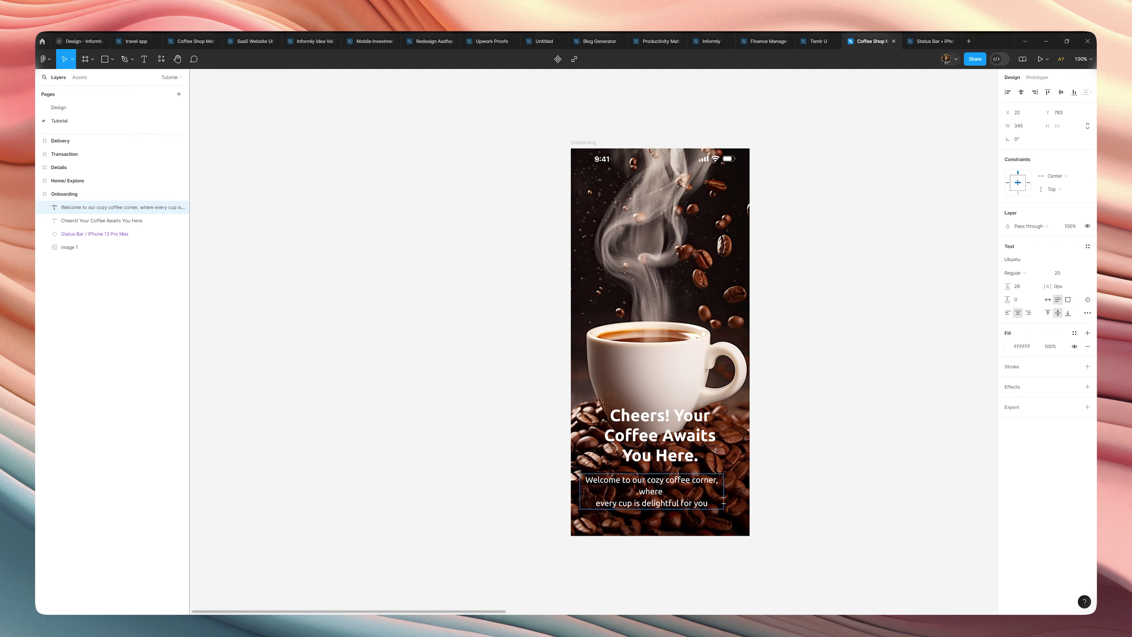
key("Escape")
left_click_drag(723, 492, 693, 493)
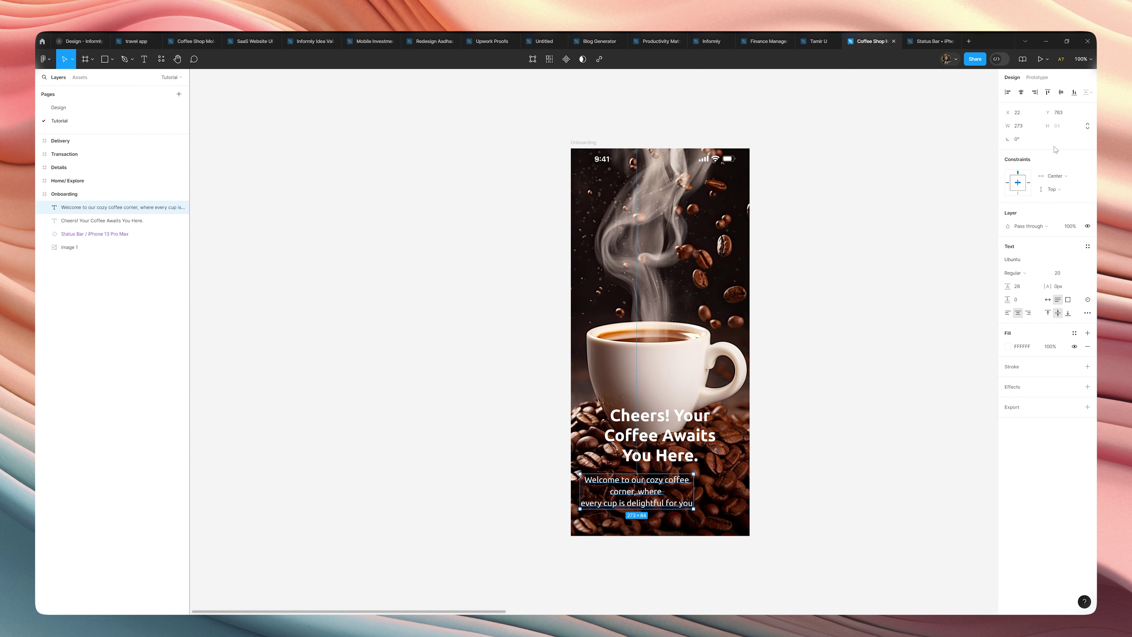
left_click(1021, 92)
left_click(924, 308)
left_click(648, 495)
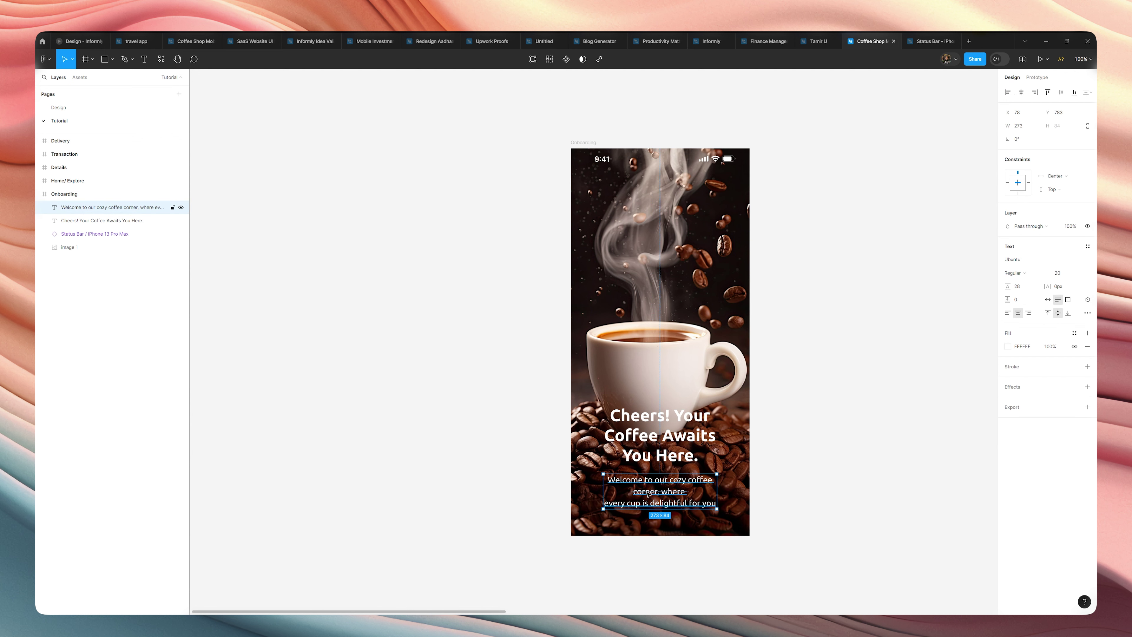
Step: Widen the supporting text box to 400 and center it horizontally in the frame
left_click_drag(717, 488, 768, 485)
left_click(1021, 92)
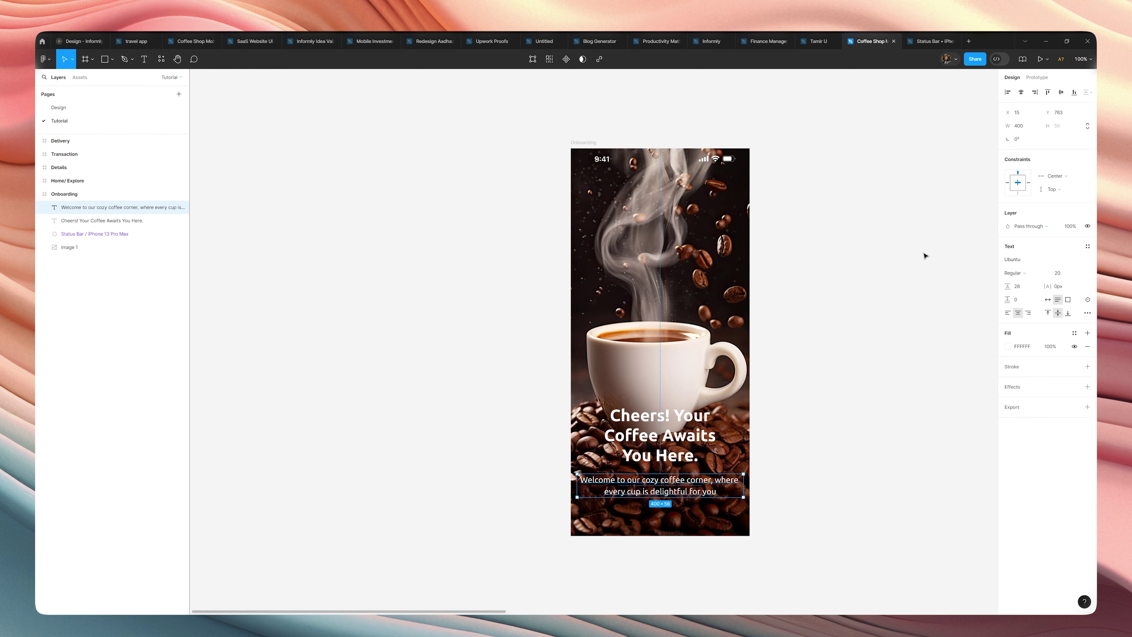
left_click(798, 463)
left_click(686, 478)
Step: Add a layout grid of 5 stretched columns with a margin of 16 to the Onboarding frame
left_click(592, 144)
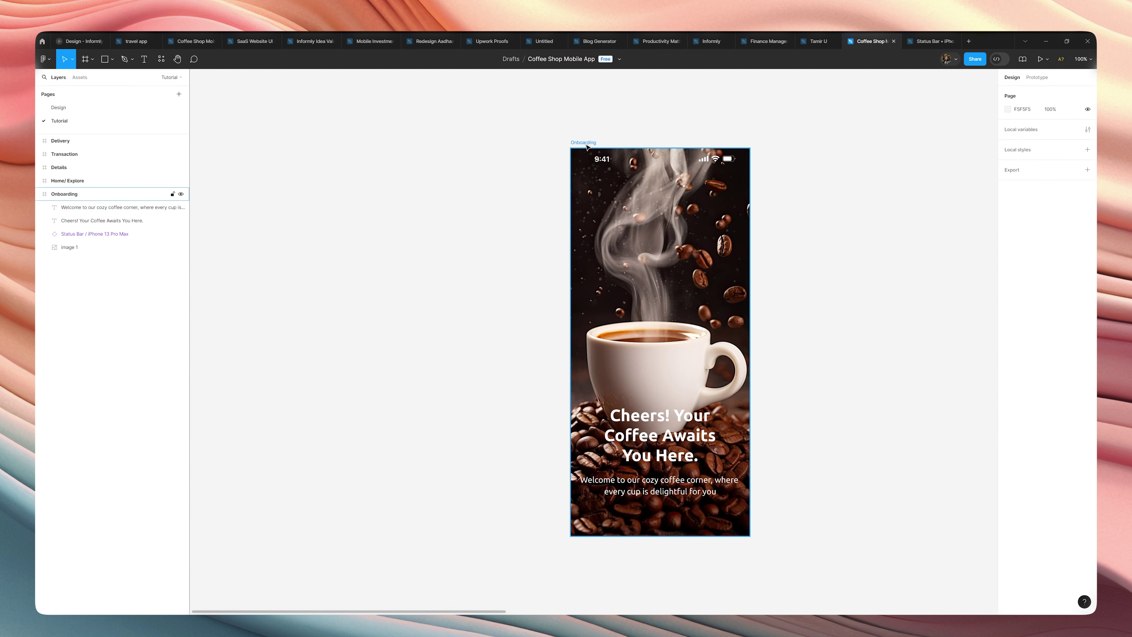
left_click(1088, 206)
left_click(1007, 220)
left_click(910, 221)
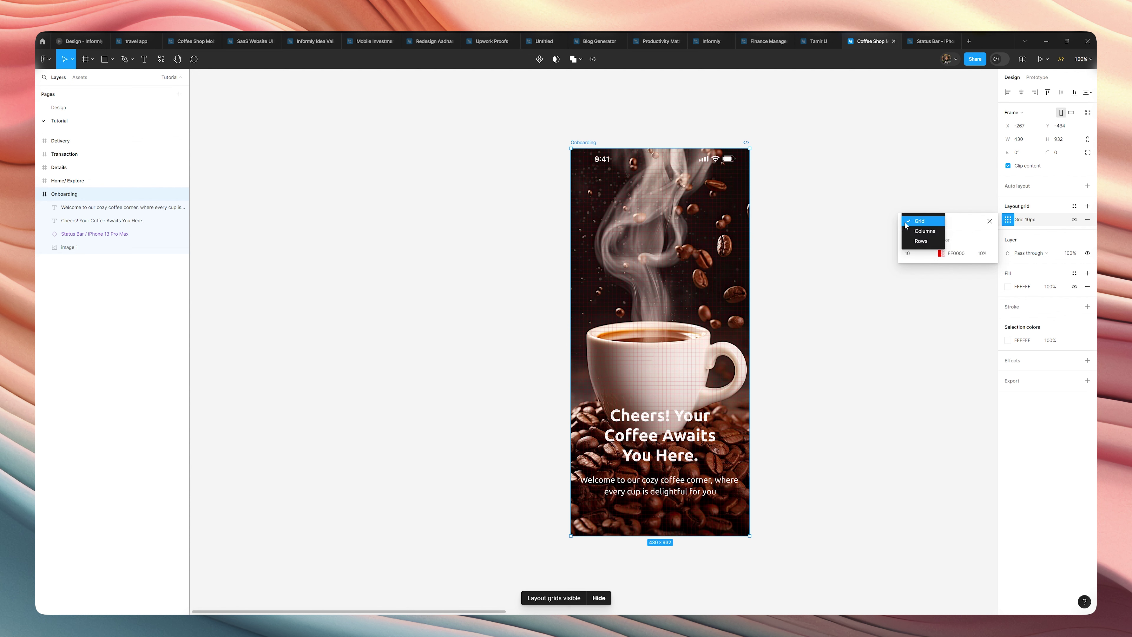
left_click(922, 232)
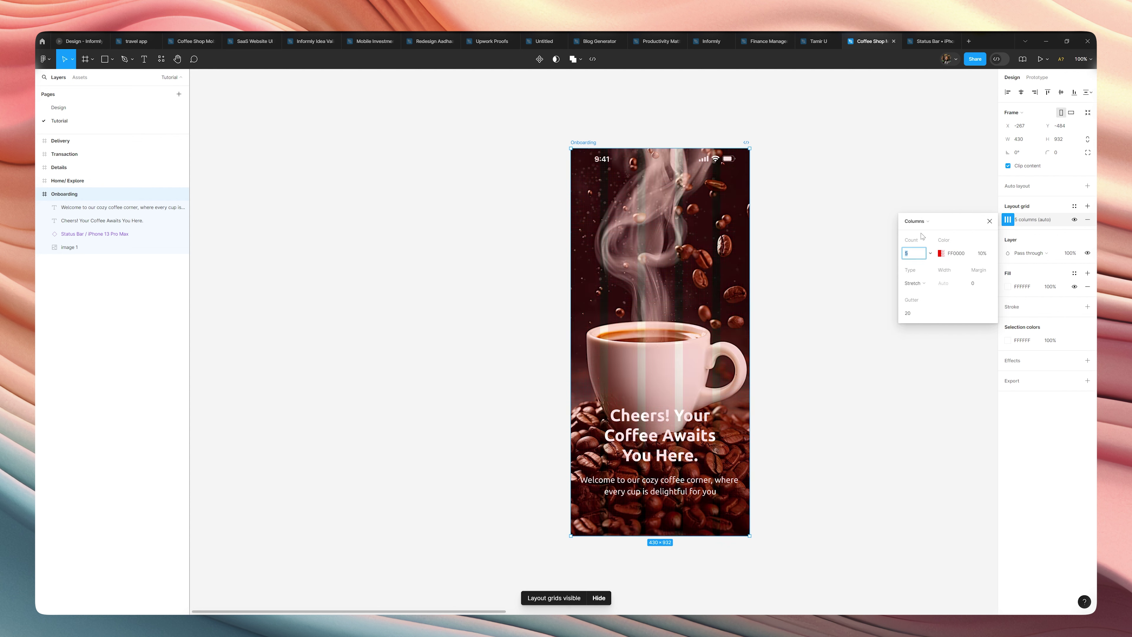
left_click(973, 283)
key("Return")
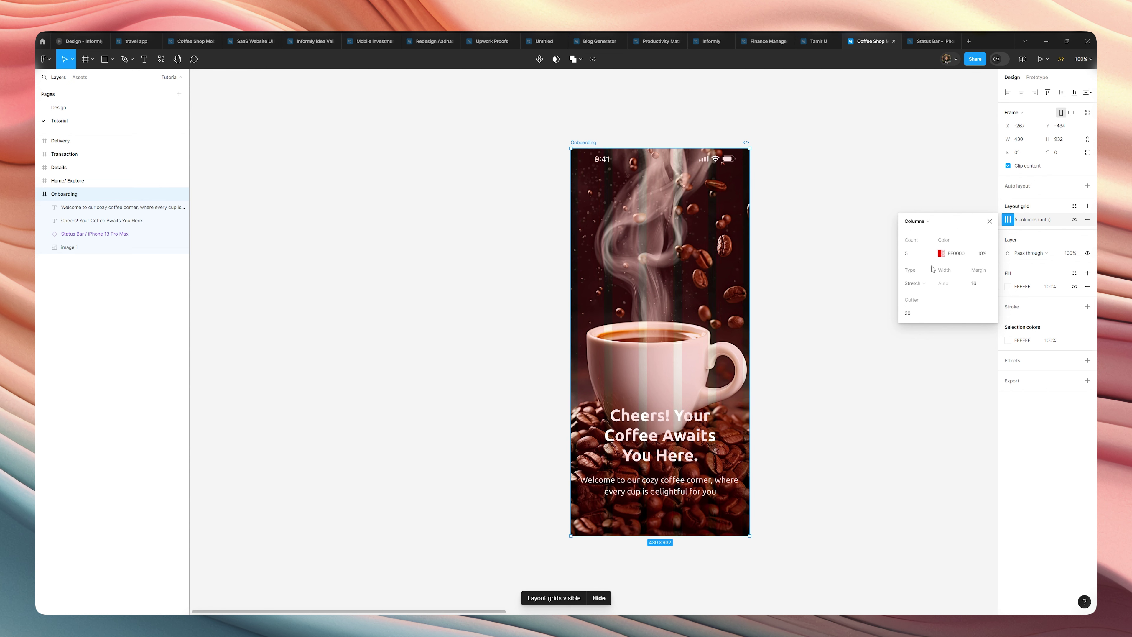
Step: Set the column grid's color to FFFFFF and its opacity to 30%
left_click(941, 254)
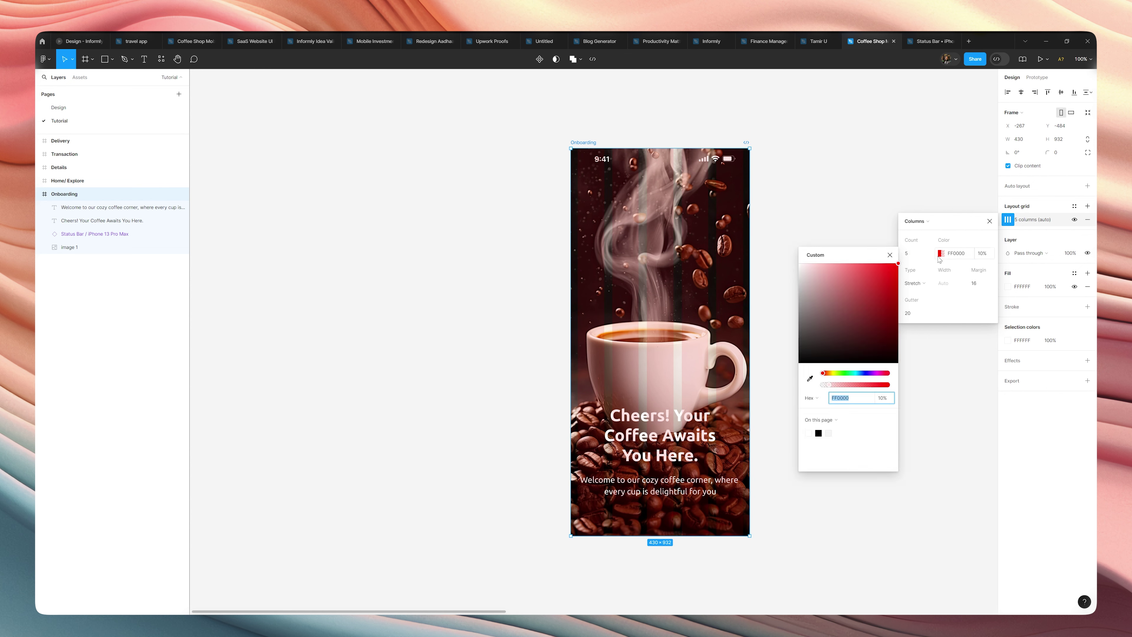
type("FFFFFF")
key("Return")
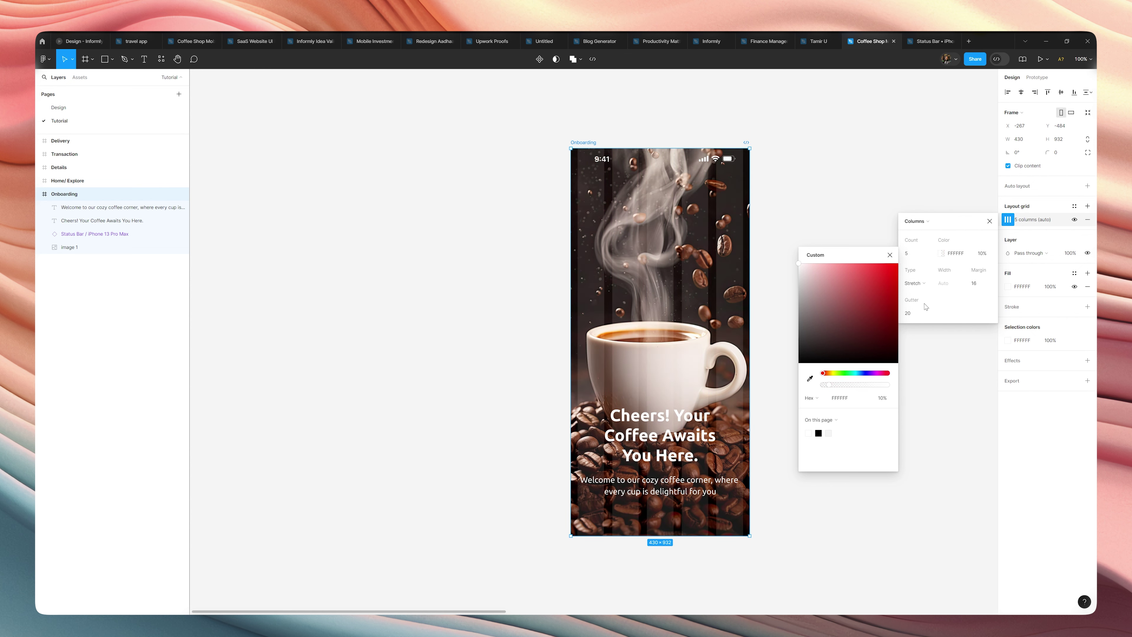
left_click(981, 254)
key("shift+Up")
key("shift+Up")
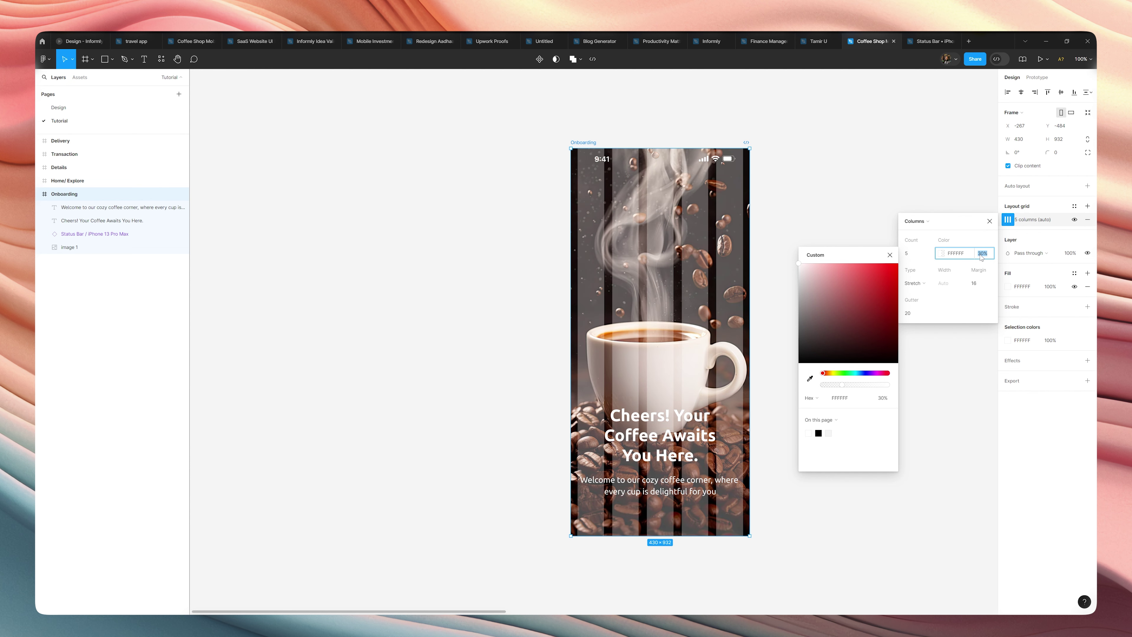
left_click(896, 203)
Step: Resize the supporting text box to the grid's outer column edges, at X 16 with a width of 398
left_click(705, 489)
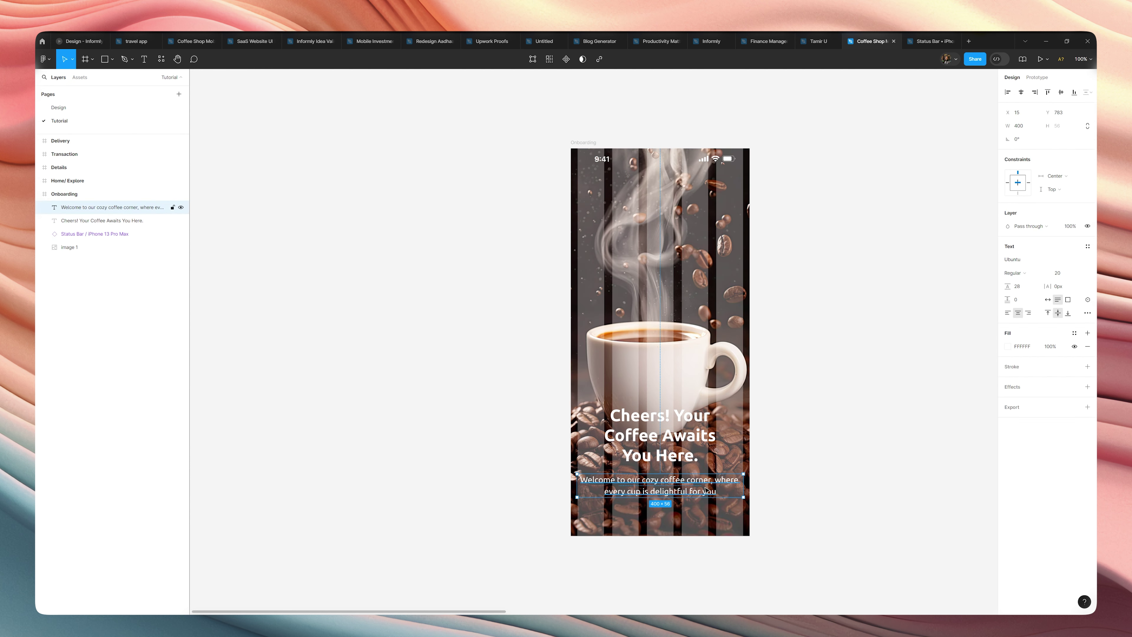
left_click(678, 434)
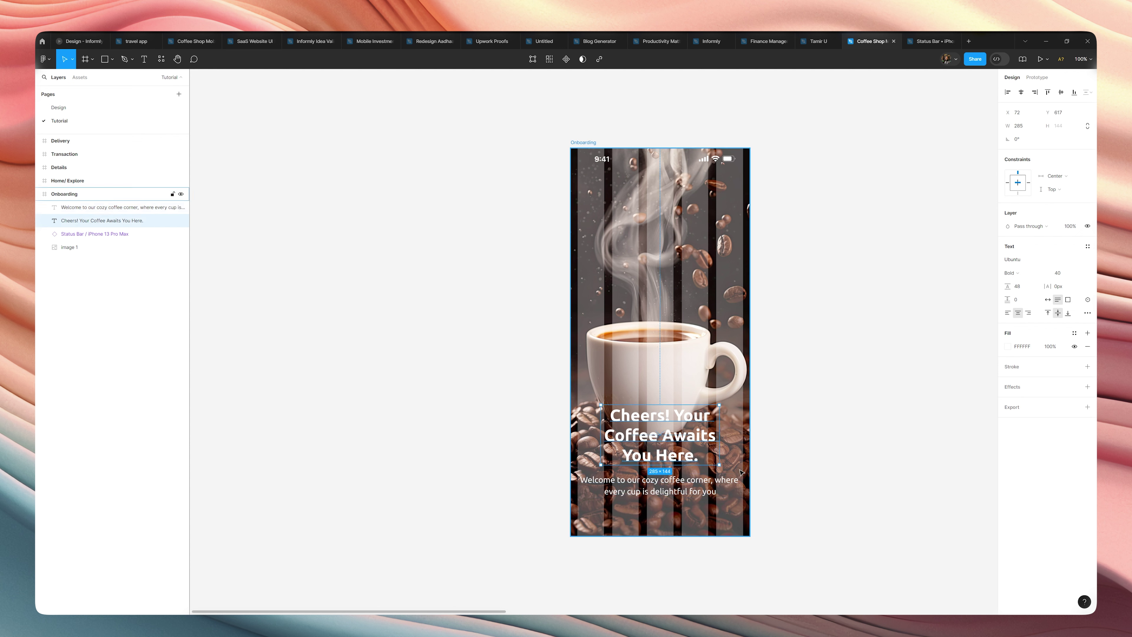
left_click(628, 481)
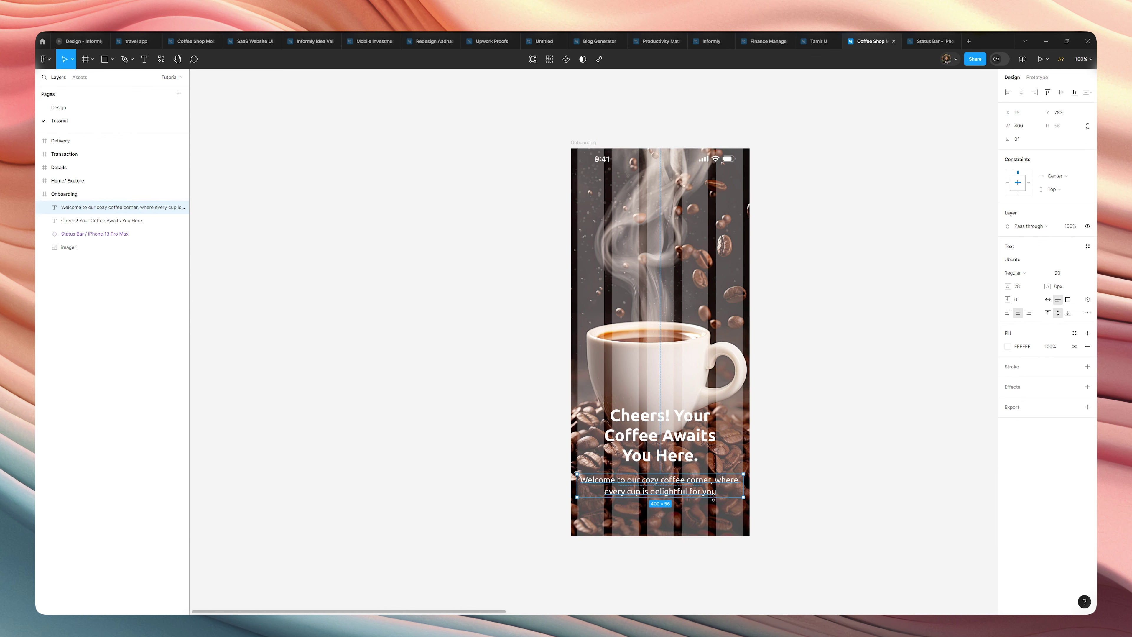
scroll(745, 483, "up", 5)
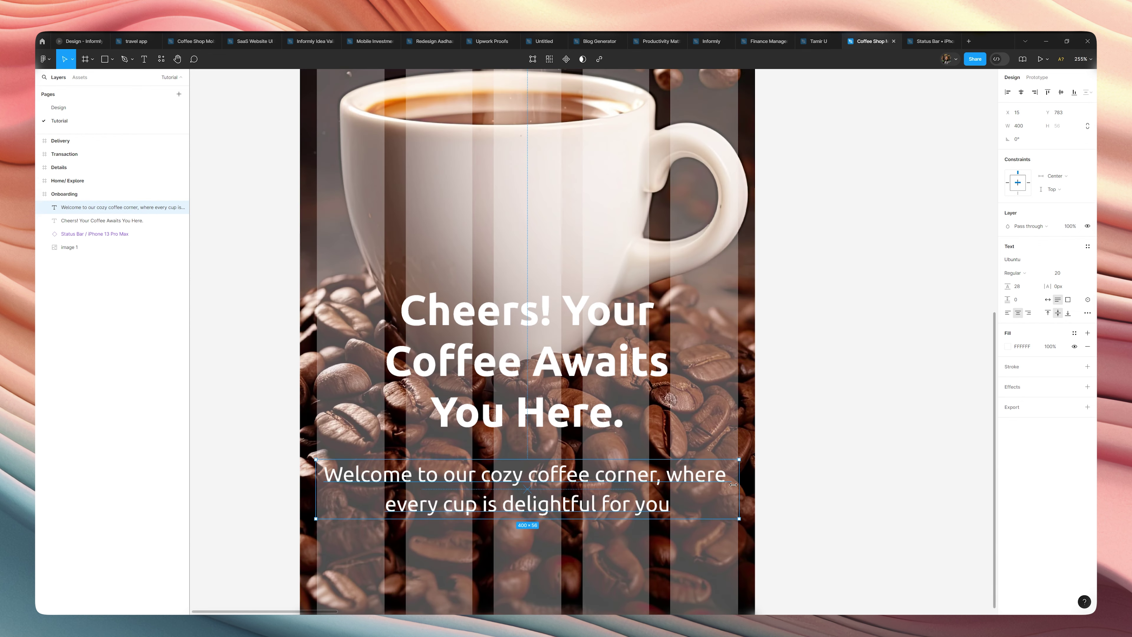
scroll(753, 479, "up", 10)
left_click_drag(756, 476, 751, 476)
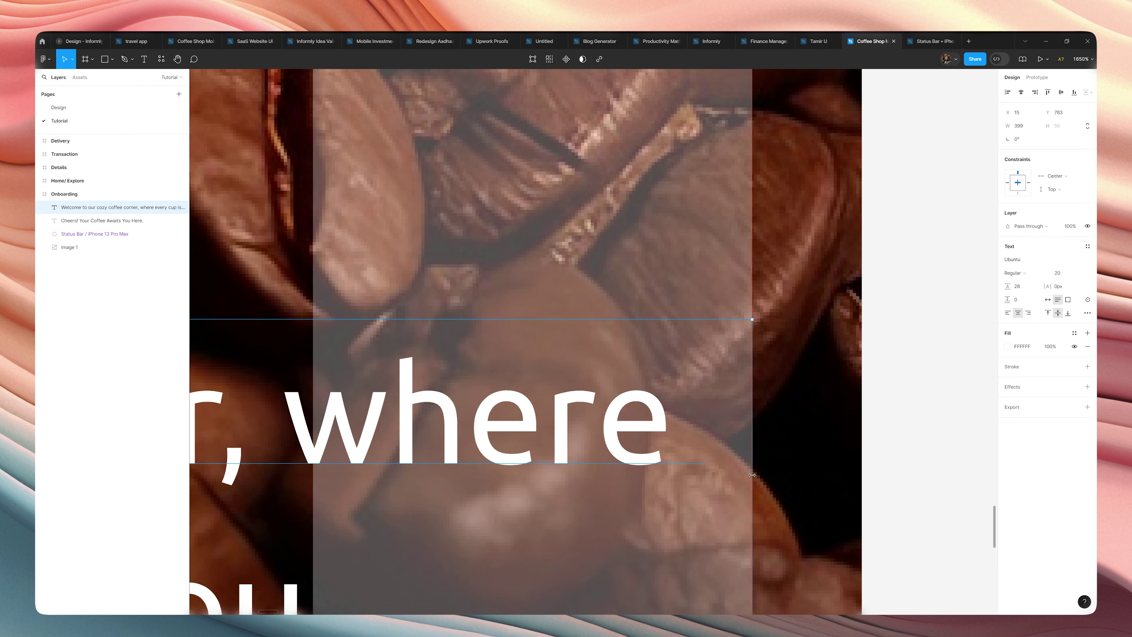
scroll(751, 475, "down", 5)
scroll(625, 460, "left", 15)
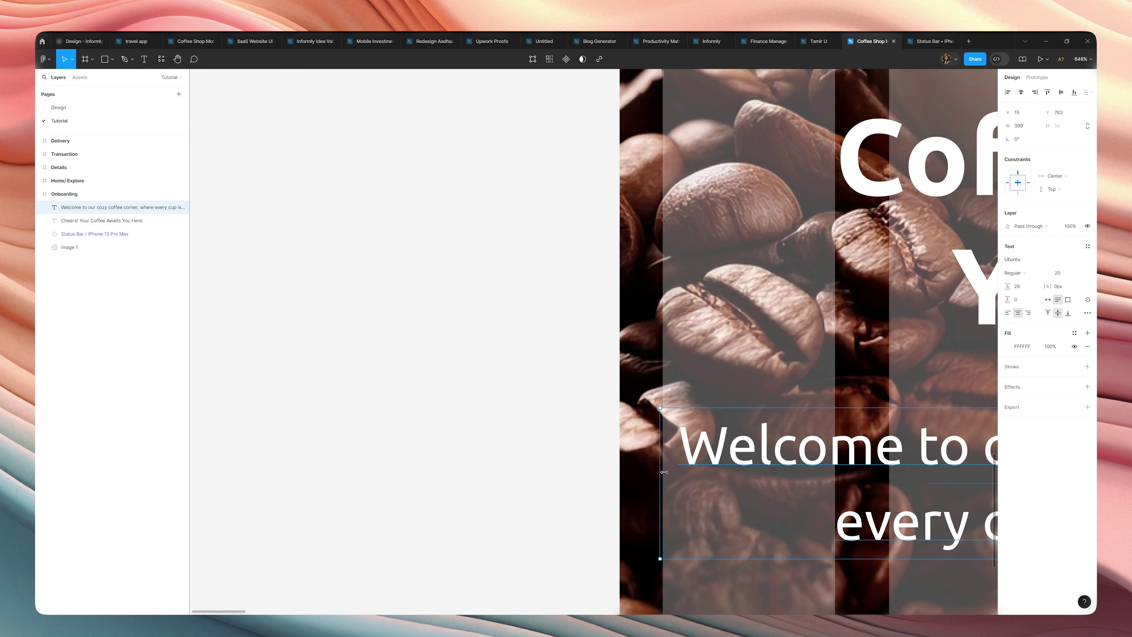
left_click_drag(664, 472, 665, 470)
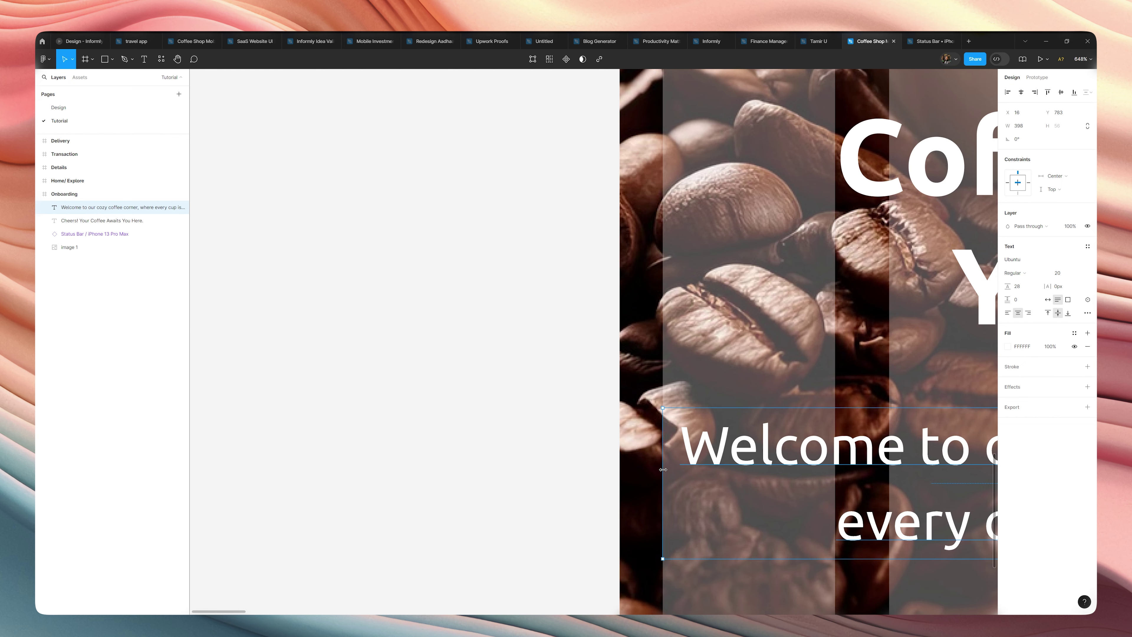
key("Escape")
scroll(664, 470, "down", 10)
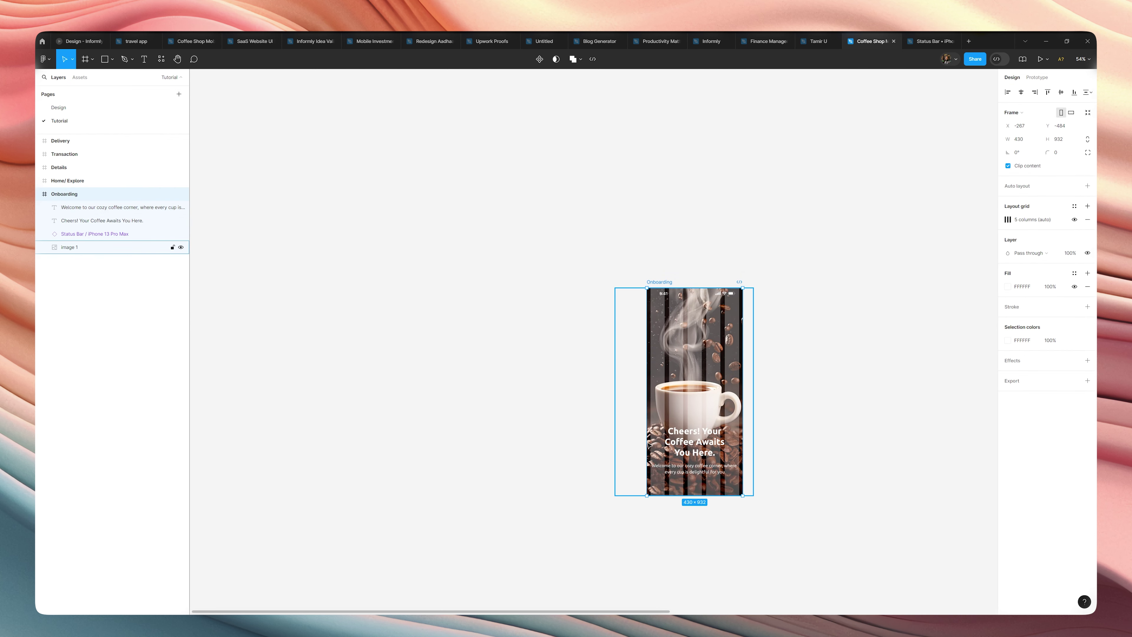
left_click(611, 433)
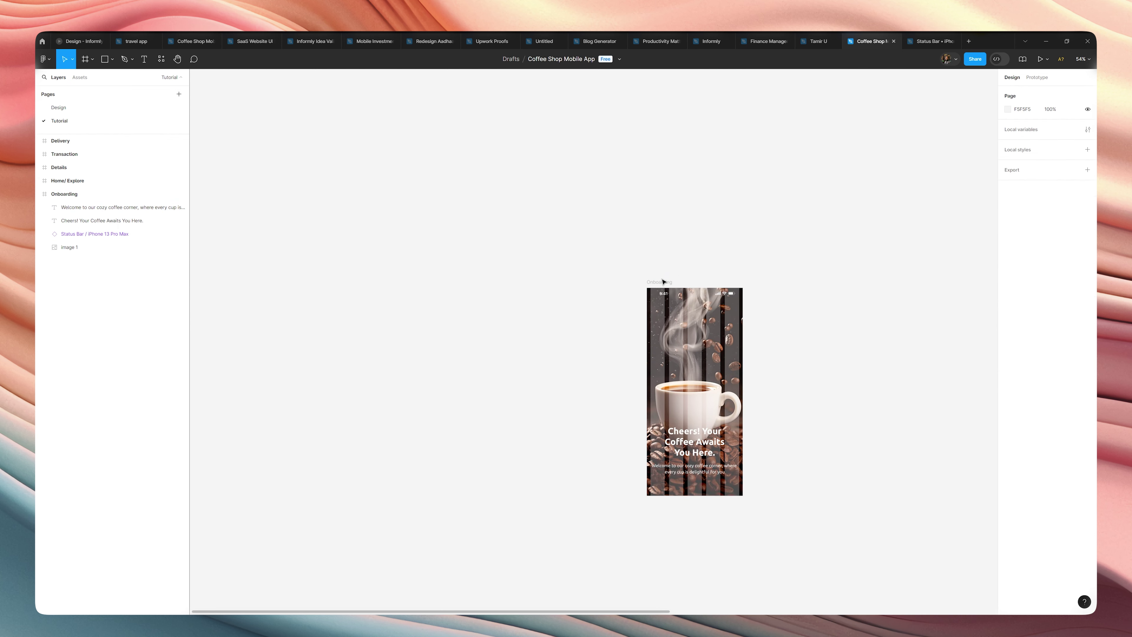
Step: Move the headline and supporting text up together so there is room beneath them in the frame
key("shift+0")
left_click(689, 526)
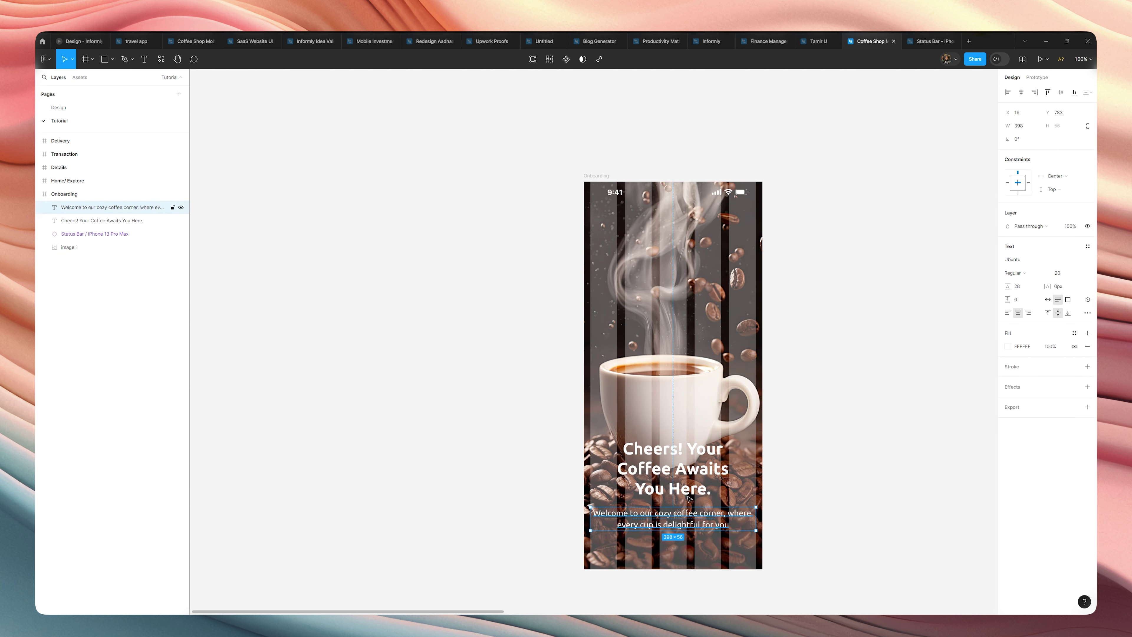
left_click(715, 476, "shift")
left_click_drag(715, 476, 715, 444)
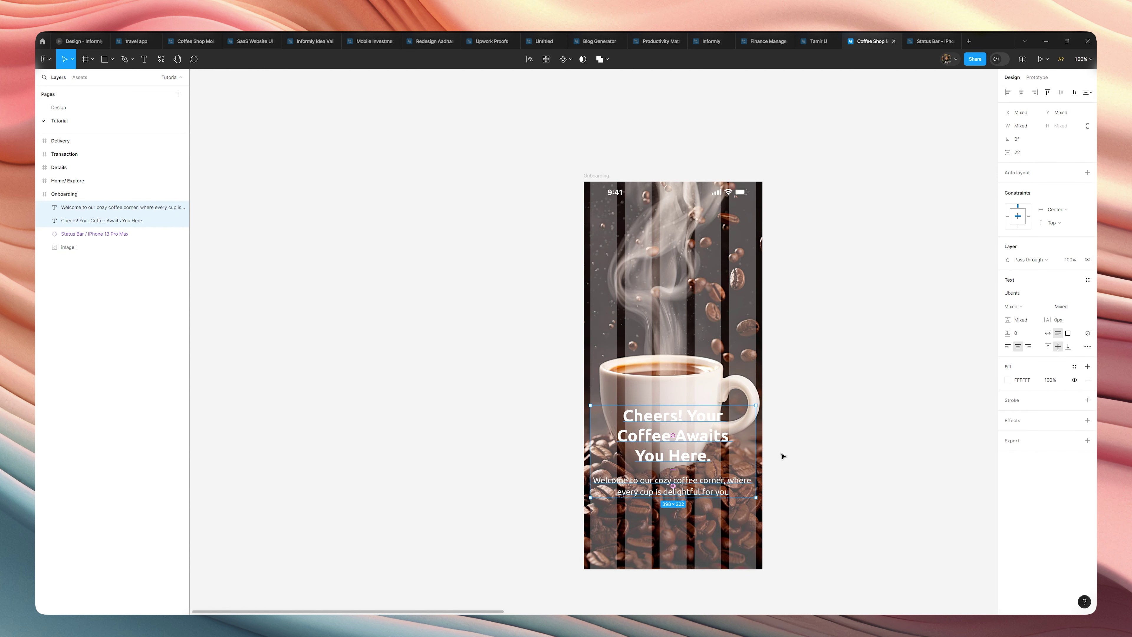
left_click(820, 463)
left_click(670, 358)
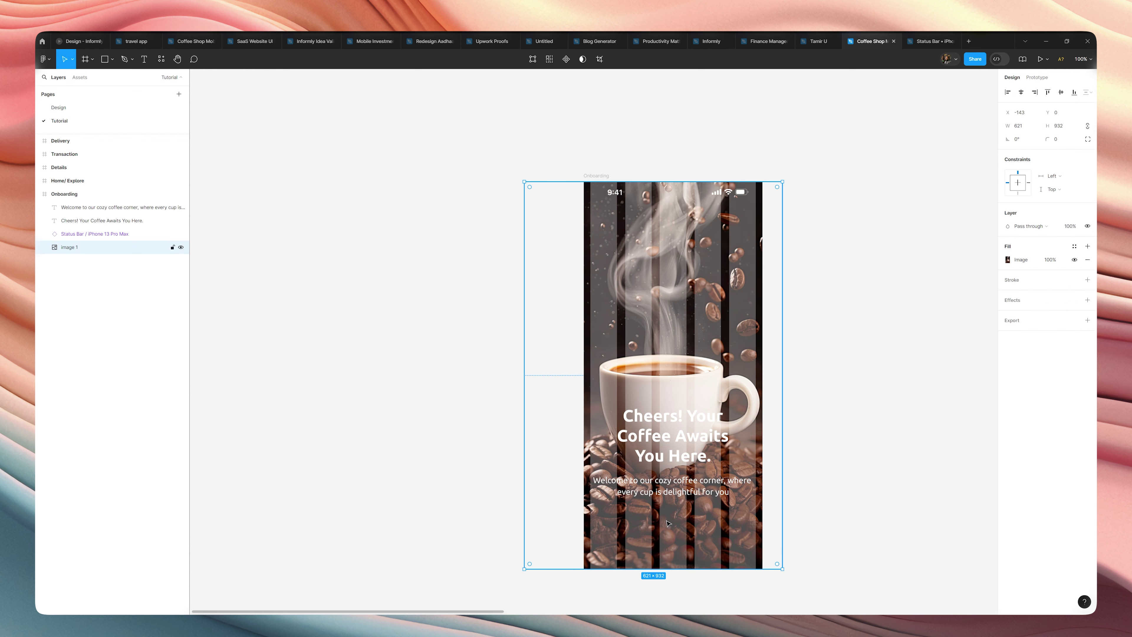
left_click(809, 523)
Step: Add a "Get Started" text below the supporting text at Y 815 and center it horizontally in the frame
key("t")
left_click(644, 526)
type("Get Styart")
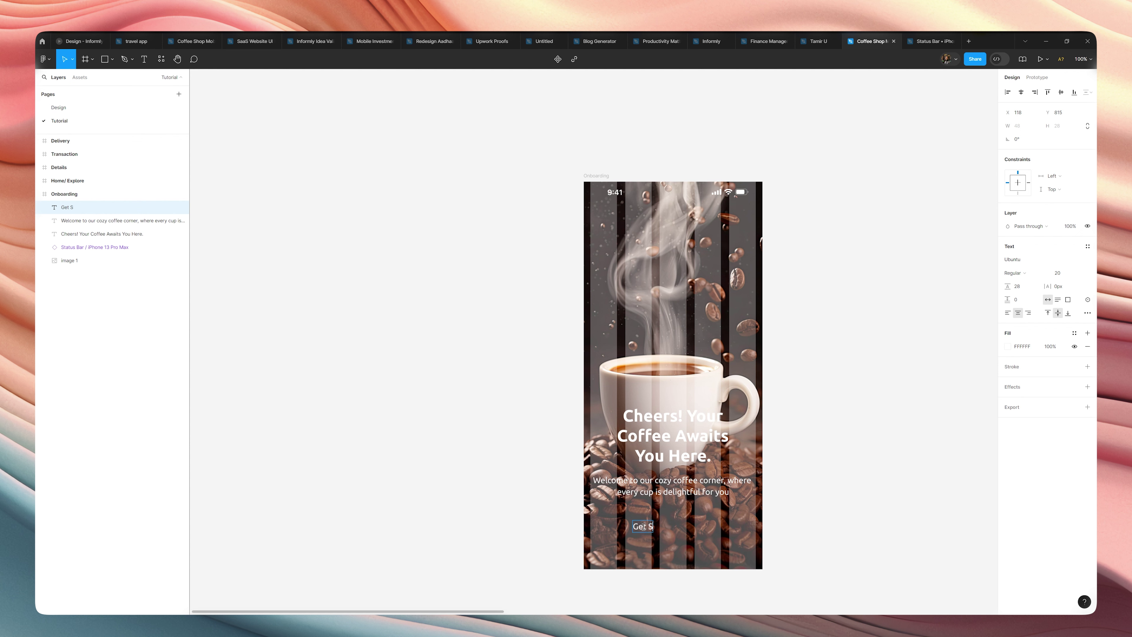
key("BackSpace")
key("BackSpace")
key("BackSpace")
key("BackSpace")
type("arted")
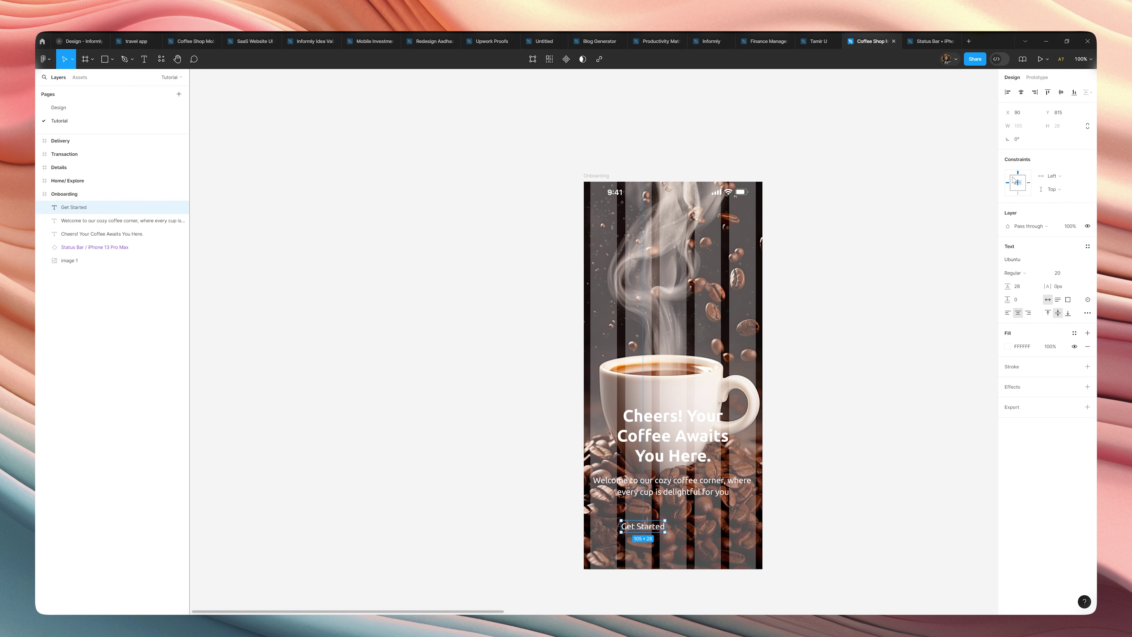
key("alt+shift+h")
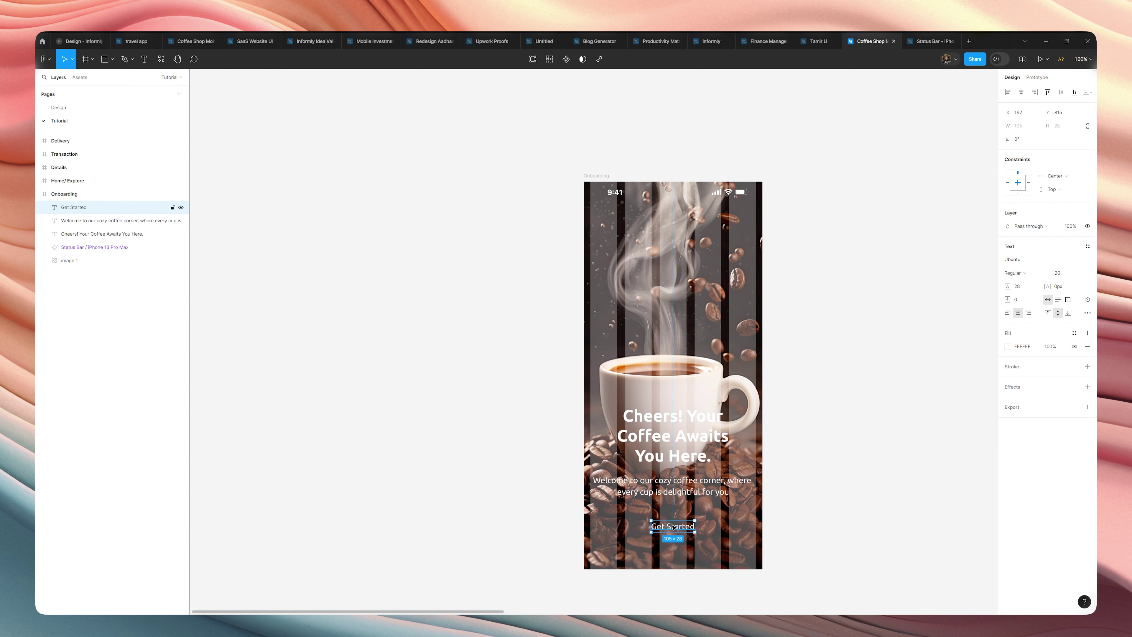
Step: Wrap the "Get Started" text in an auto layout frame and give it an orange F18200 fill
key("shift+a")
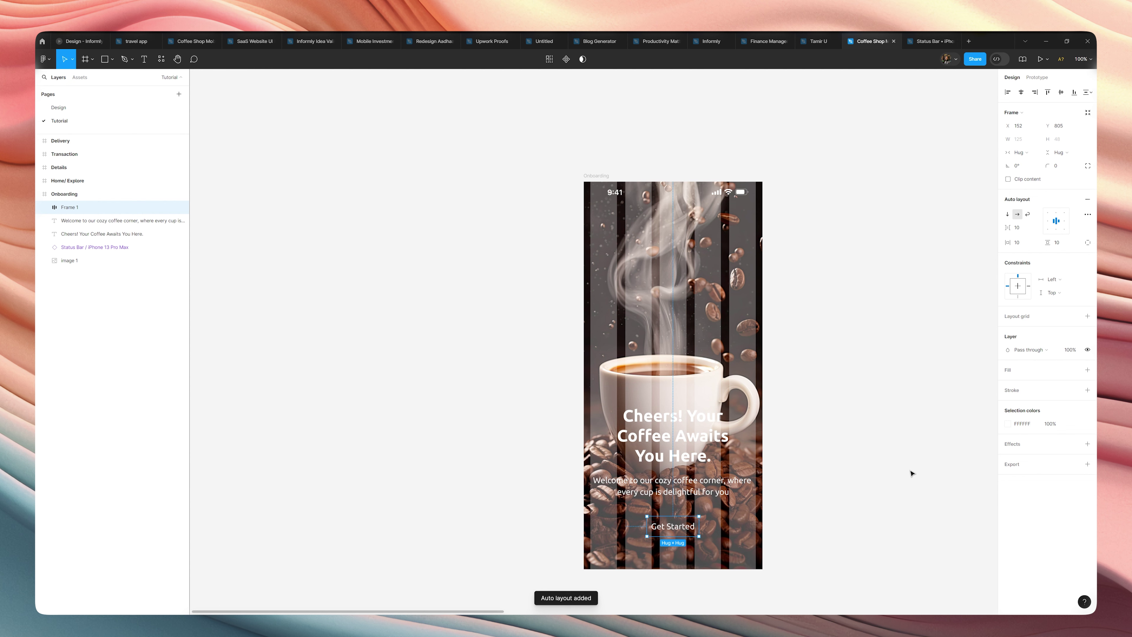
left_click(1062, 244)
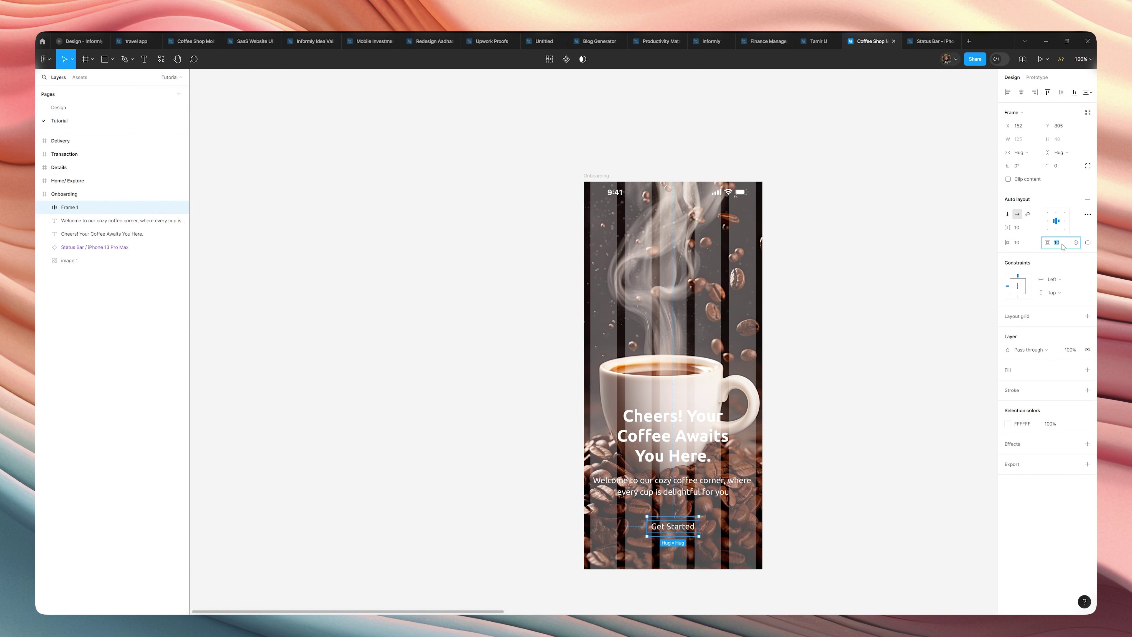
left_click(1087, 369)
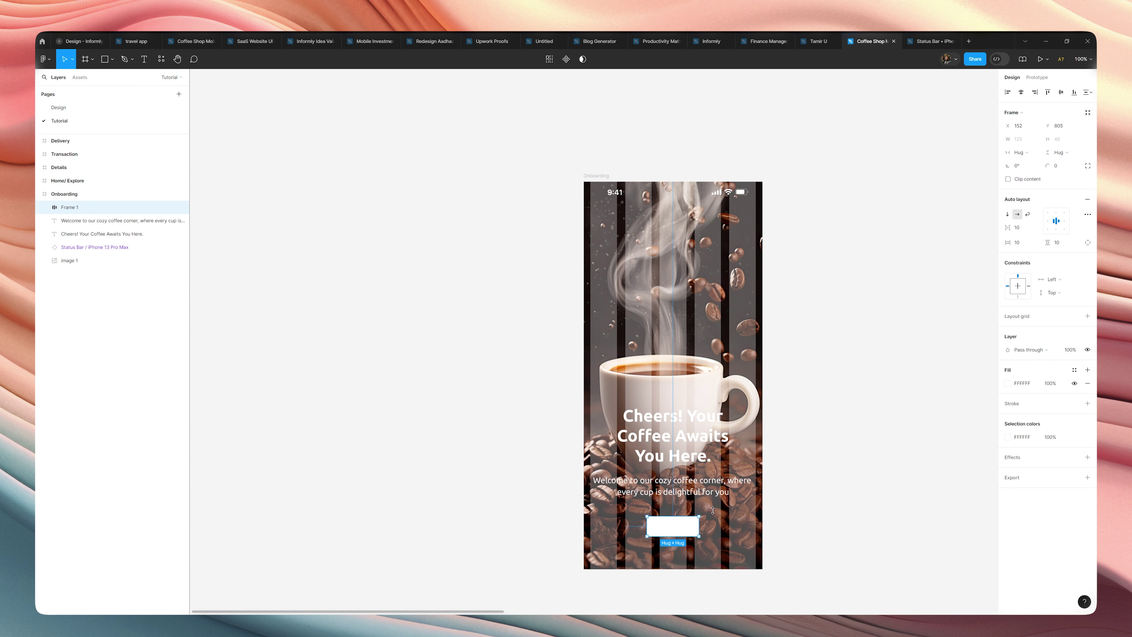
left_click(1007, 437)
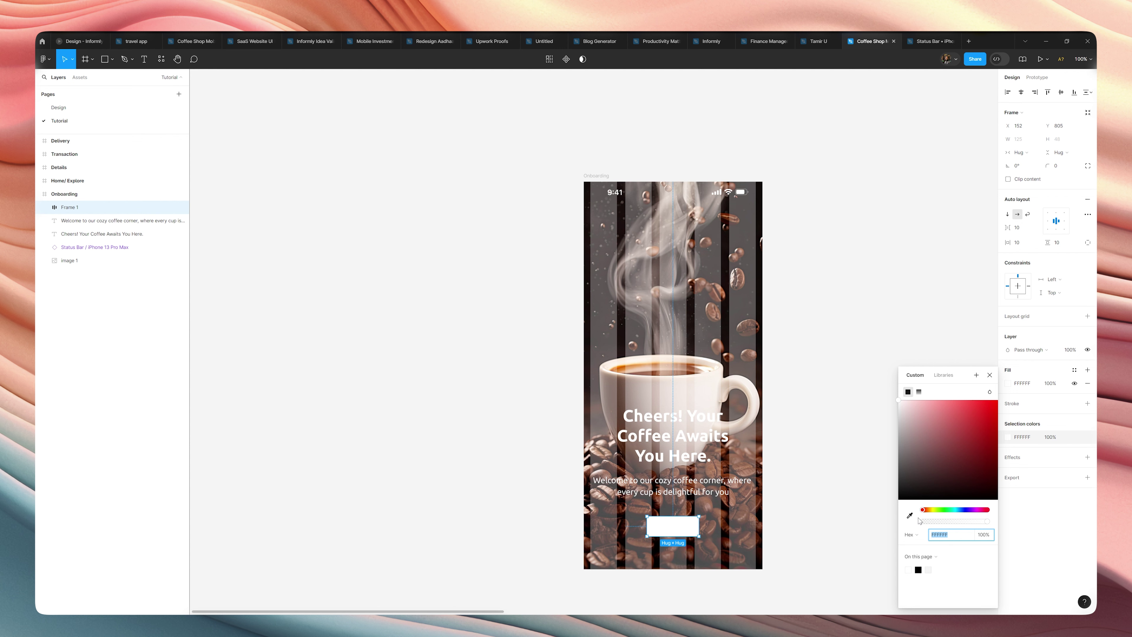
left_click_drag(934, 510, 928, 511)
left_click_drag(963, 467, 1018, 408)
left_click(790, 464)
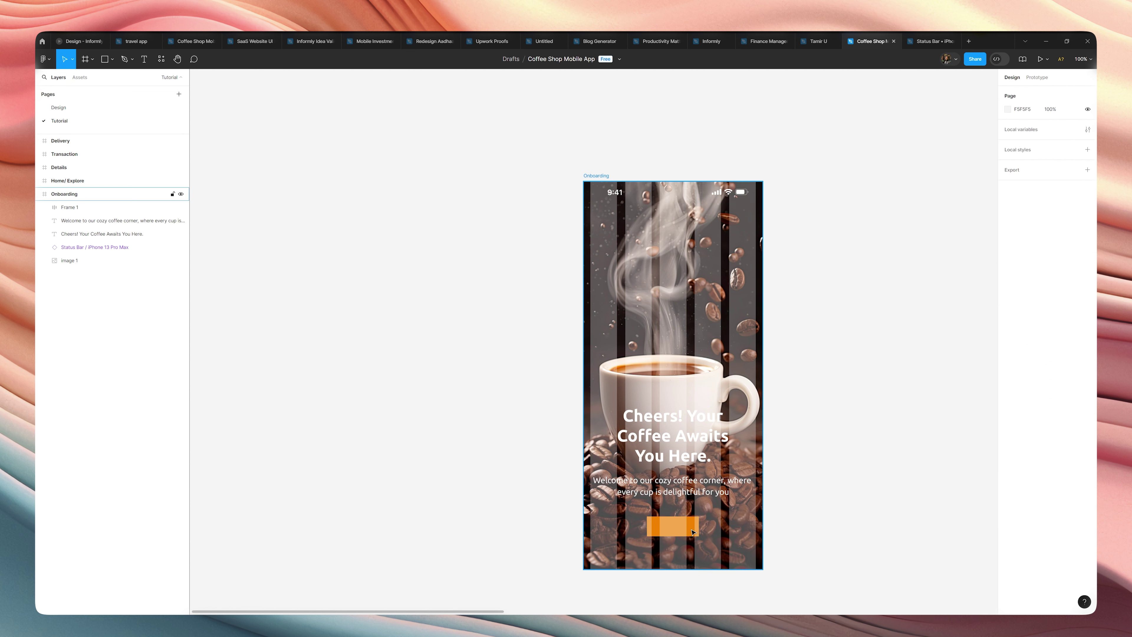
Step: Set the fill of the "Get Started" text inside the button to white FFFFFF
double_click(668, 529)
left_click(1007, 306)
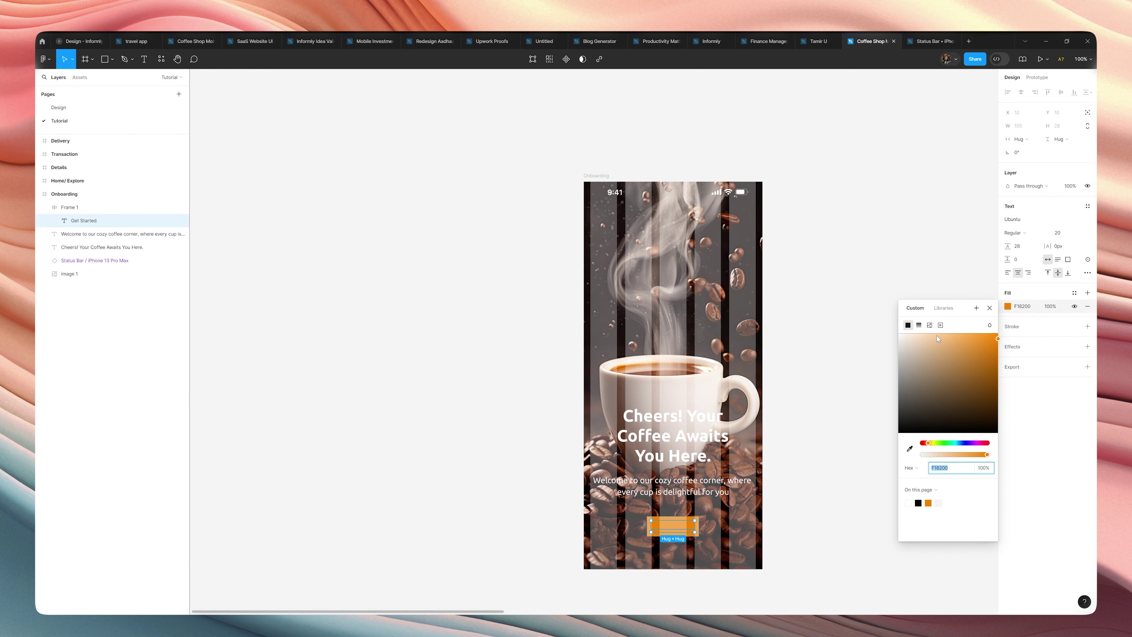
left_click_drag(918, 344, 829, 331)
left_click(830, 331)
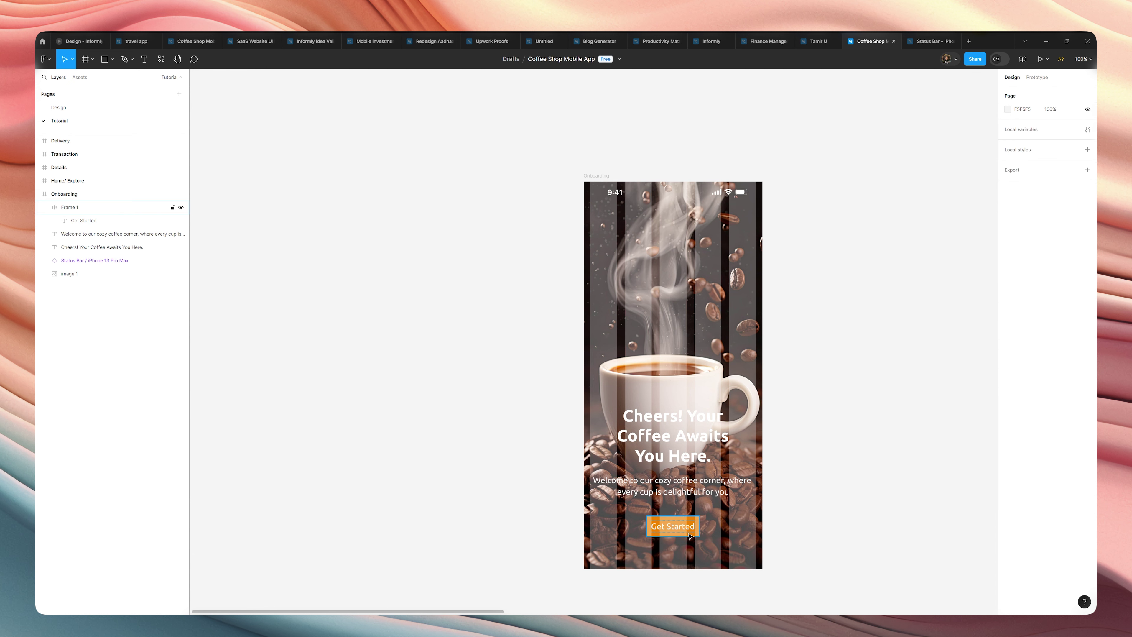
Step: Set the Get Started button's constraints to Center both ways and its horizontal padding to 146 to span the outer grid columns
left_click(698, 530)
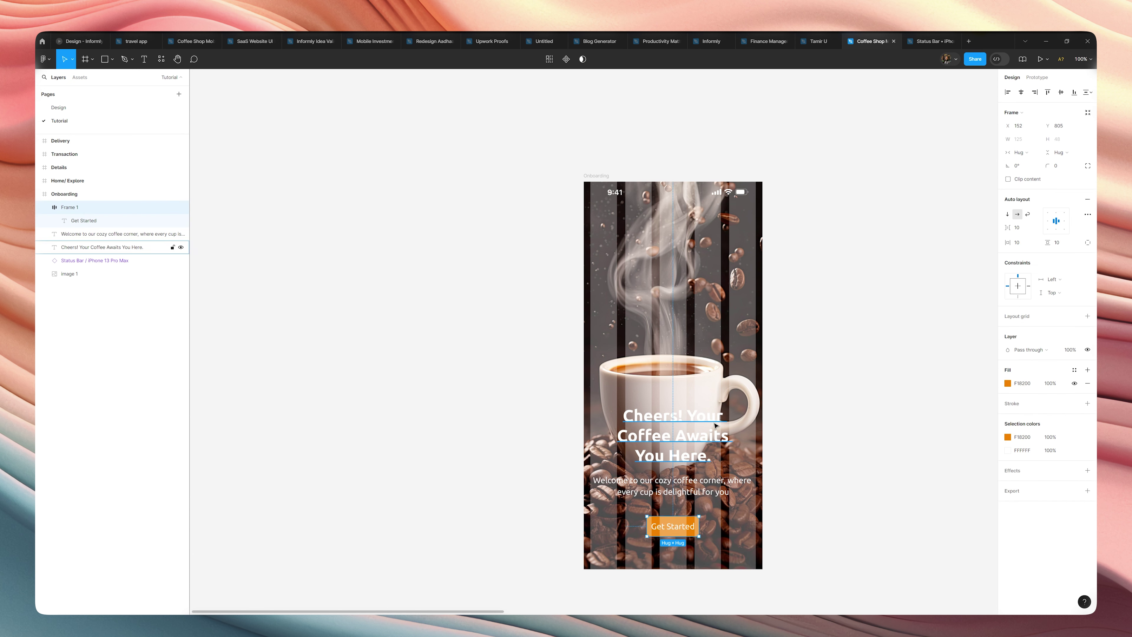
left_click(1020, 287)
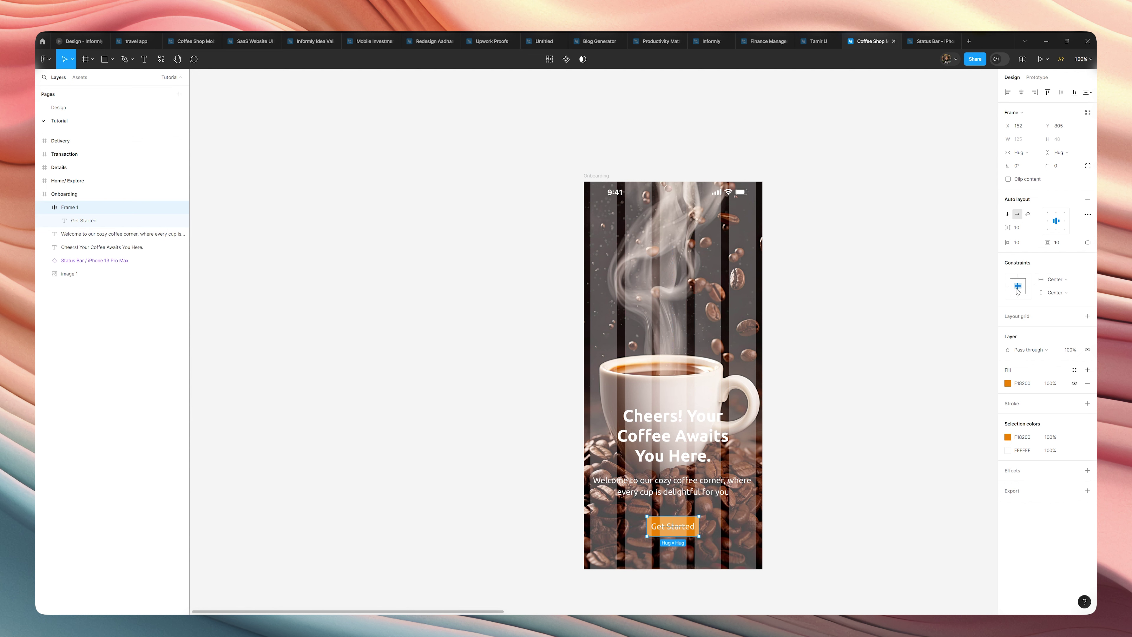
left_click(1019, 245)
left_click_drag(1019, 246, 1015, 249)
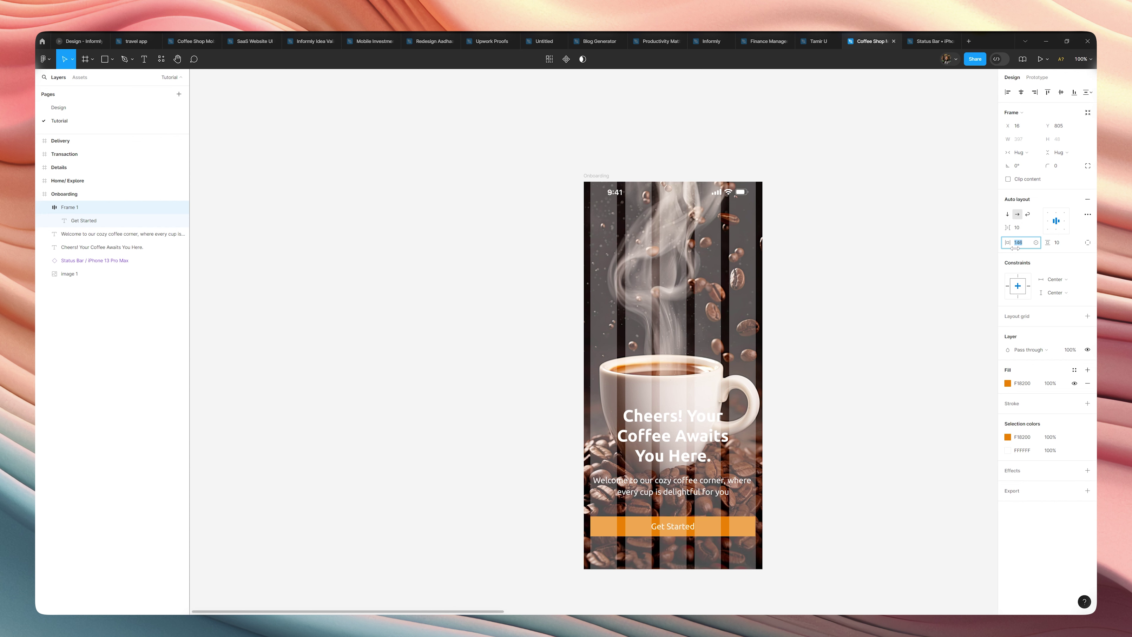
Step: Set the Get Started button's vertical padding to 20
left_click(1067, 243)
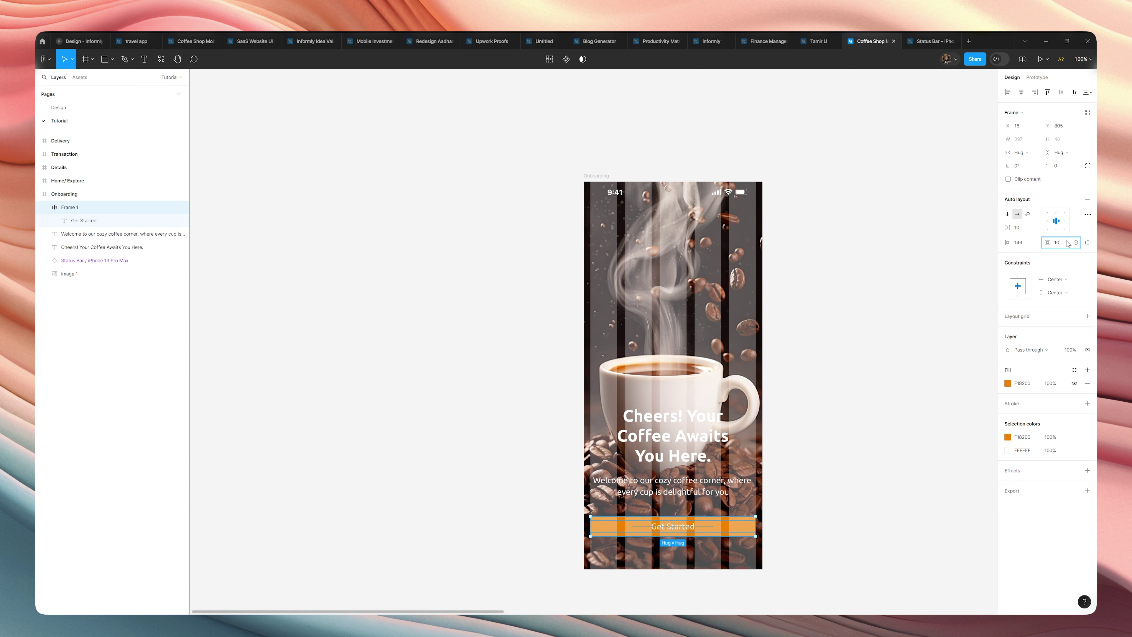
type("16")
key("Return")
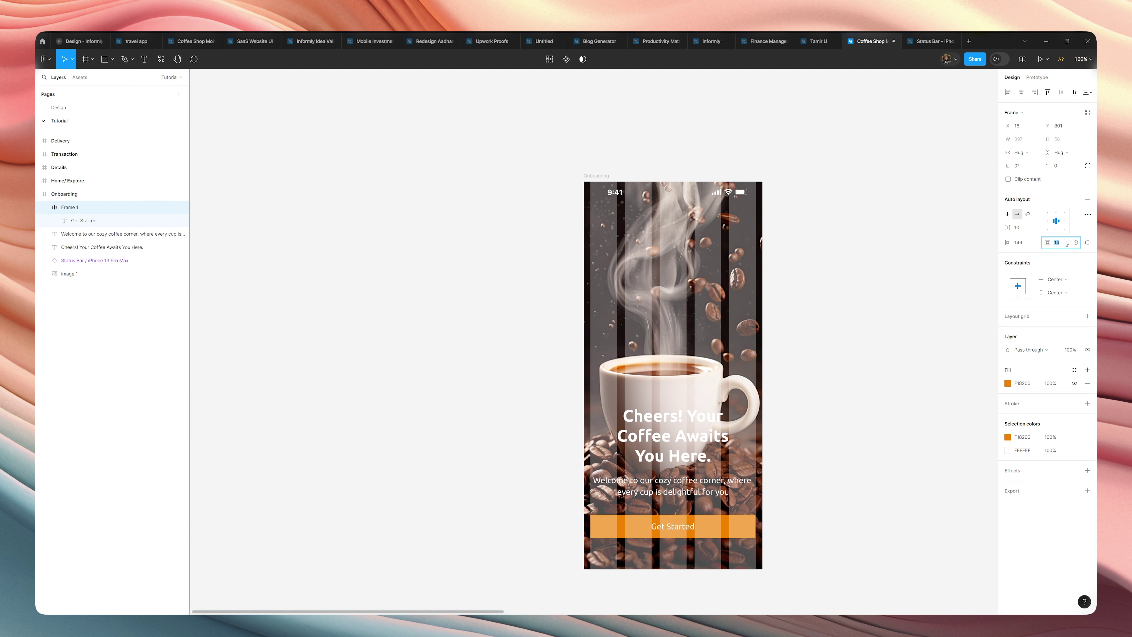
key("Up")
key("Up")
key("Up")
key("Up")
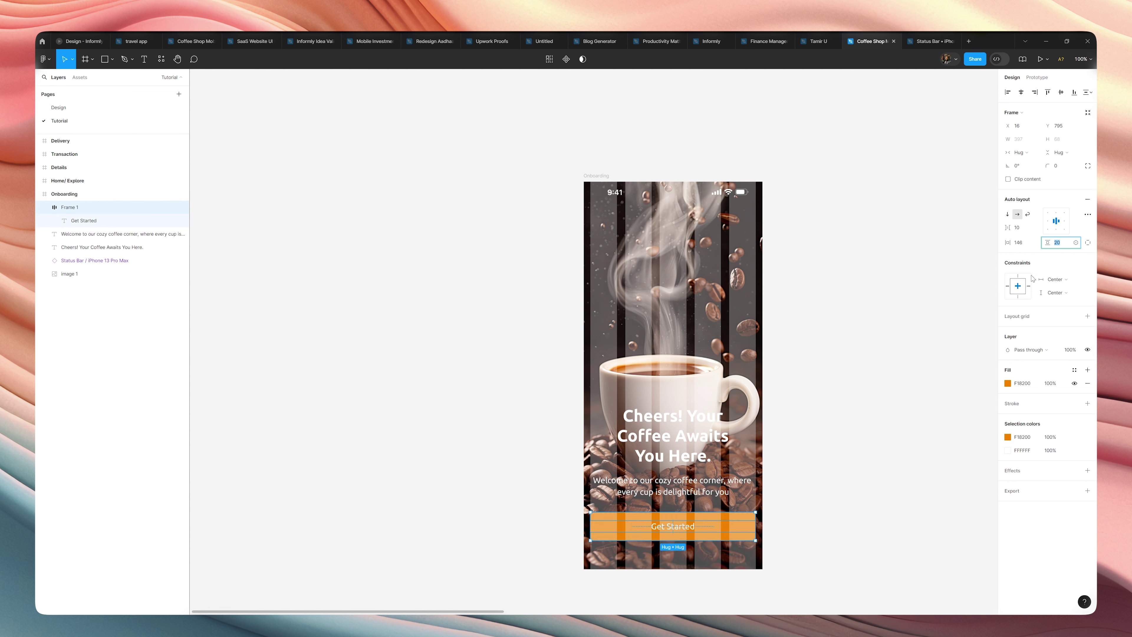
left_click(844, 528)
Step: Round the Get Started button's corners with a radius of 12 and set corner smoothing to about 99%
left_click(743, 528)
left_click(1071, 169)
type("10")
key("Return")
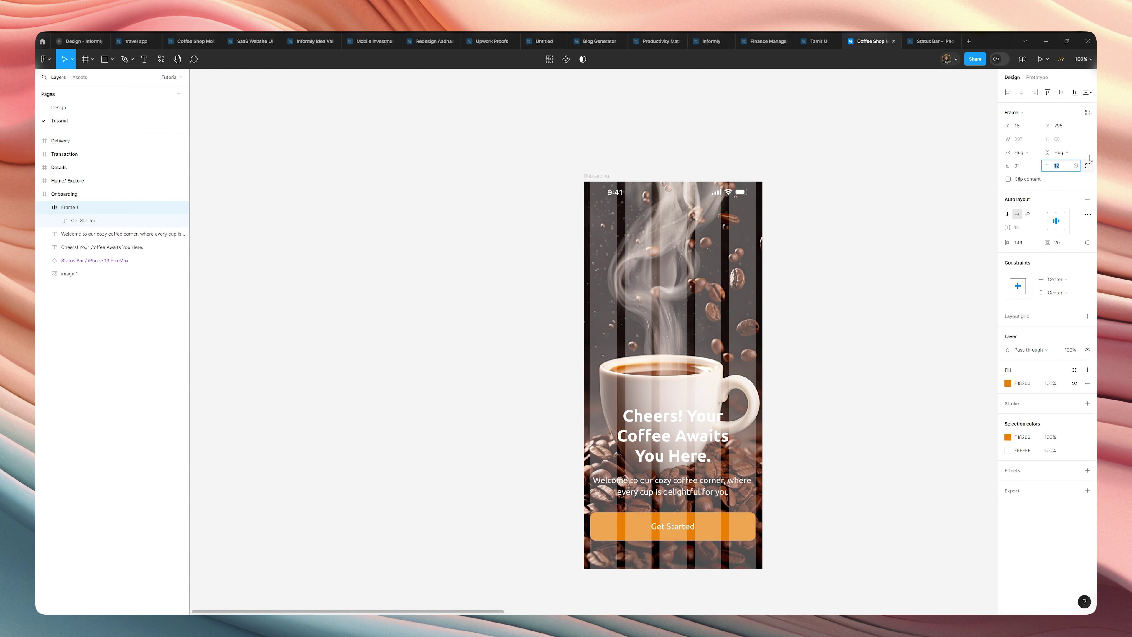
left_click(1087, 165)
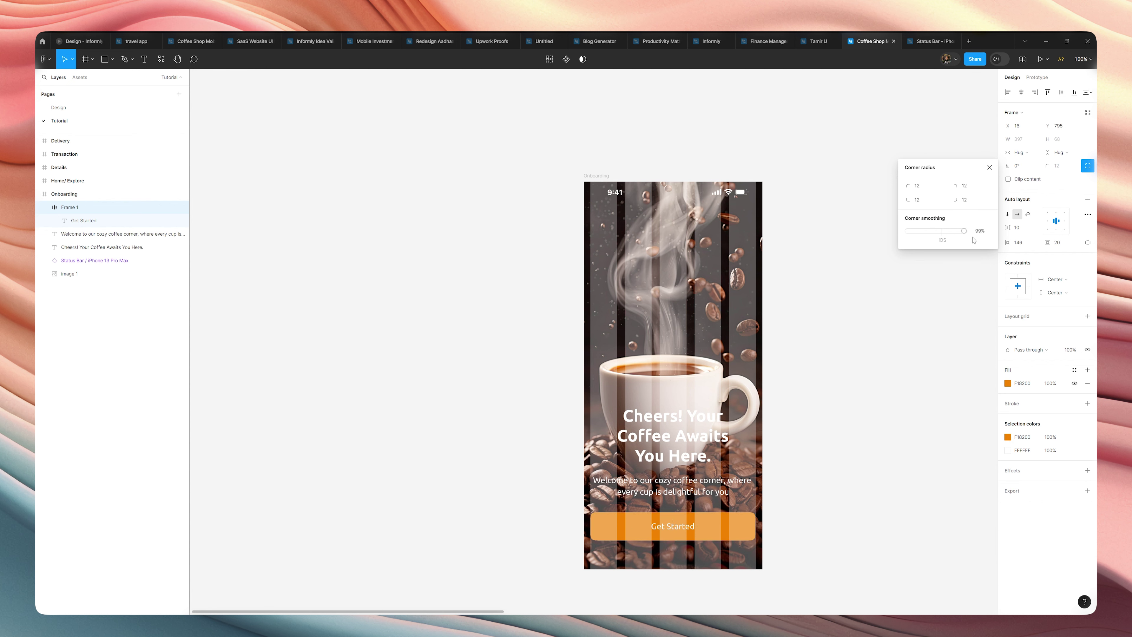
left_click(887, 444)
Step: Set the Get Started button's corner radius to 16
left_click(718, 539)
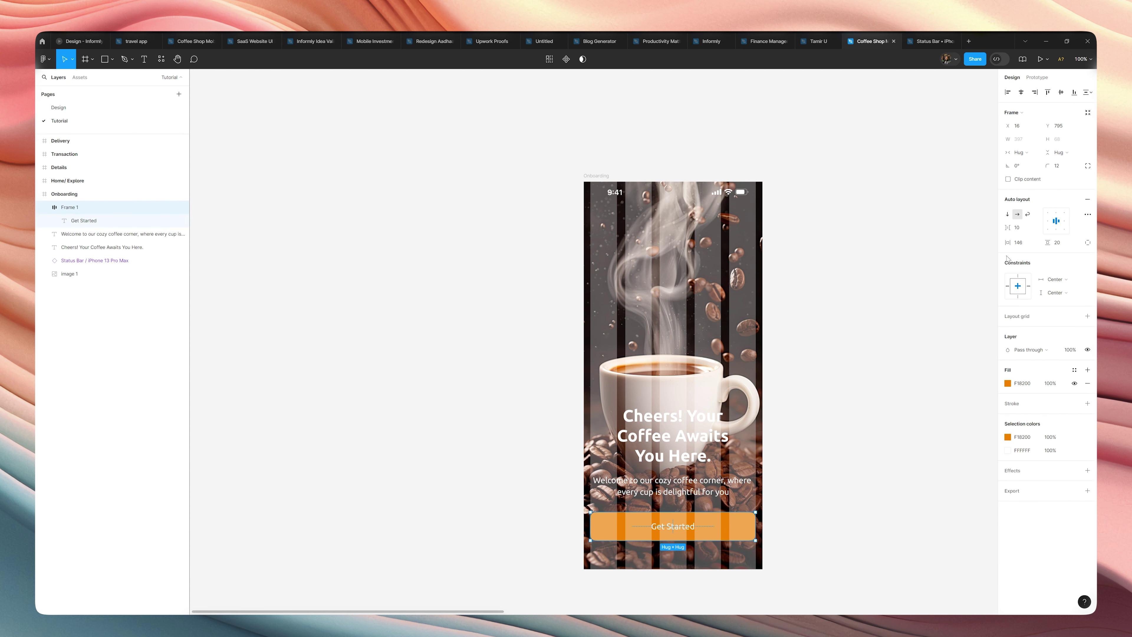
left_click(1057, 165)
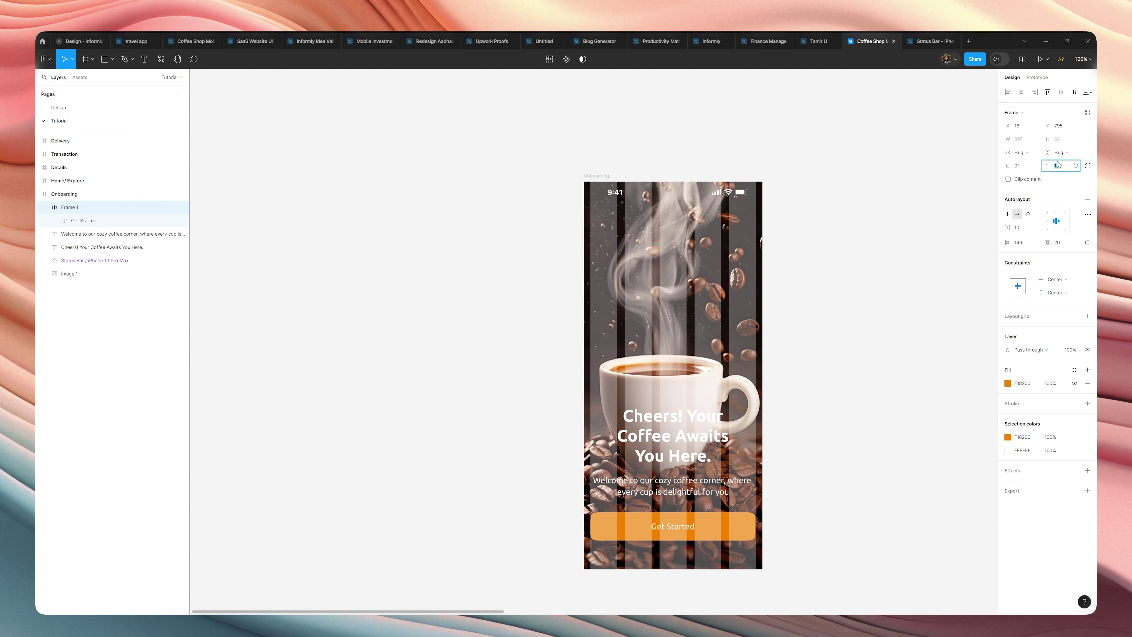
left_click(890, 298)
Step: Hide the column layout grid of the Onboarding frame
left_click(607, 185)
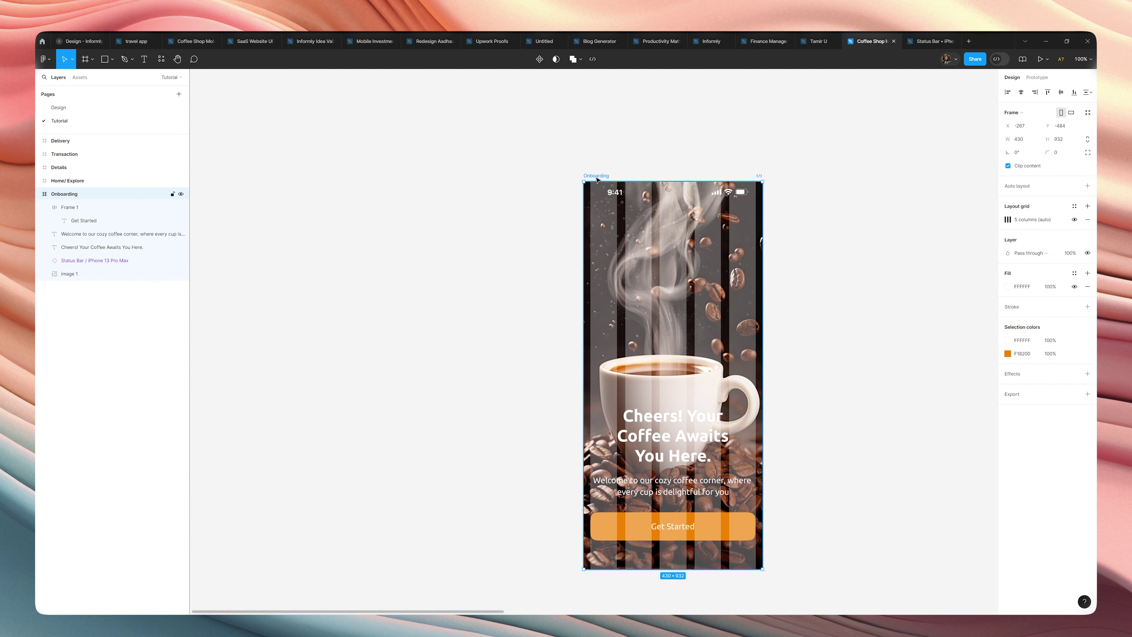
left_click(1074, 219)
left_click(899, 340)
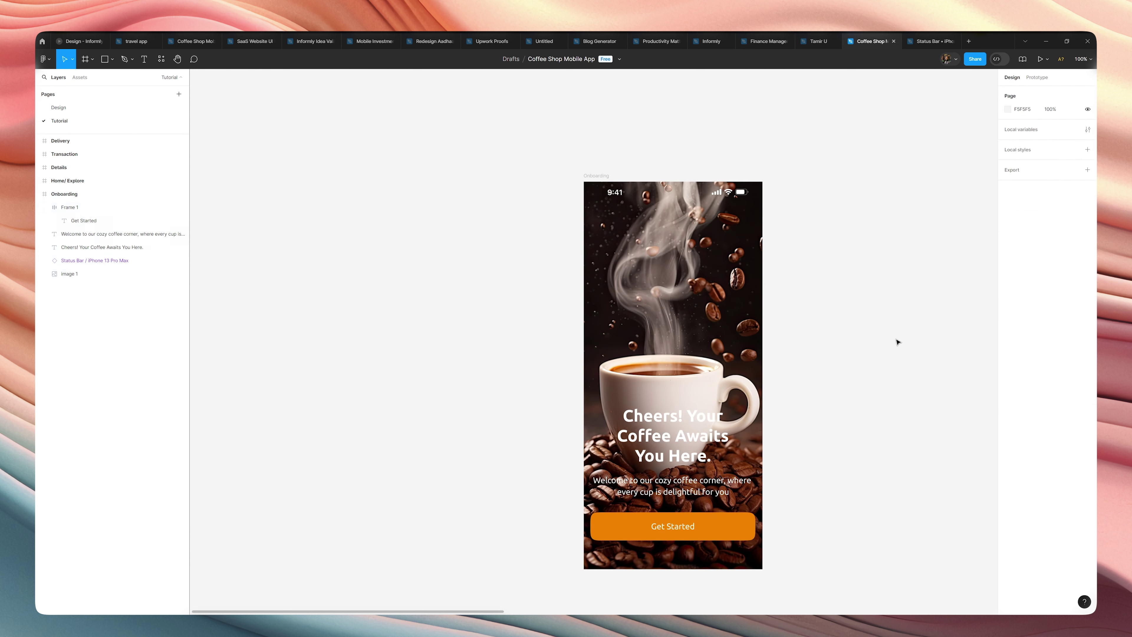
Step: Combine the headline and supporting text into a vertical auto layout with a spacing of 20
left_click(685, 523)
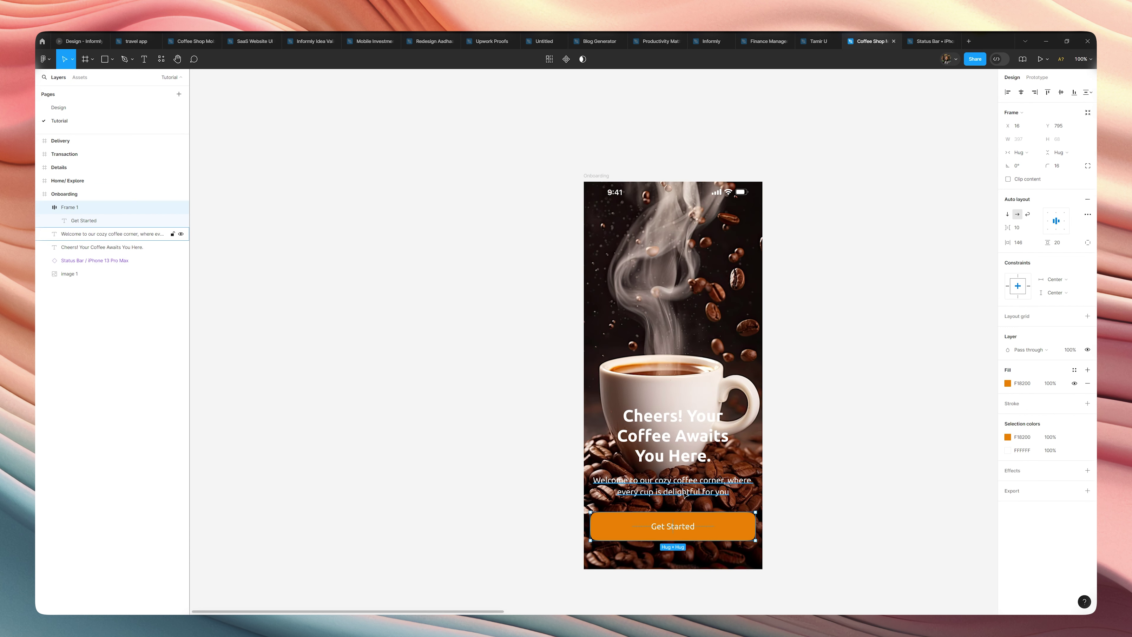
left_click(684, 492)
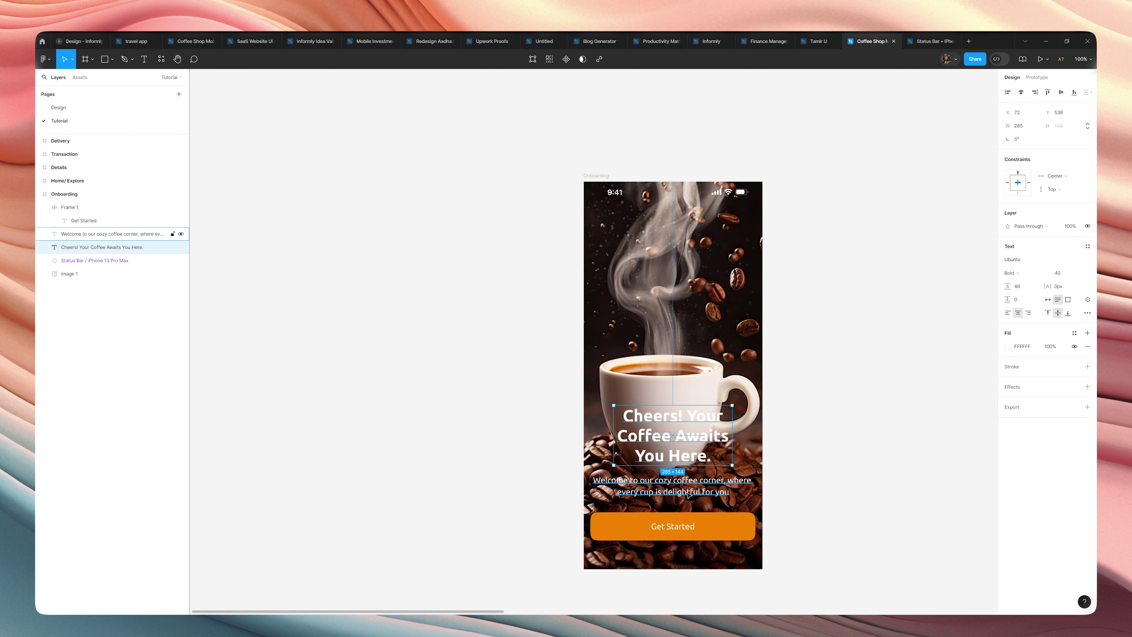
left_click(682, 464, "shift")
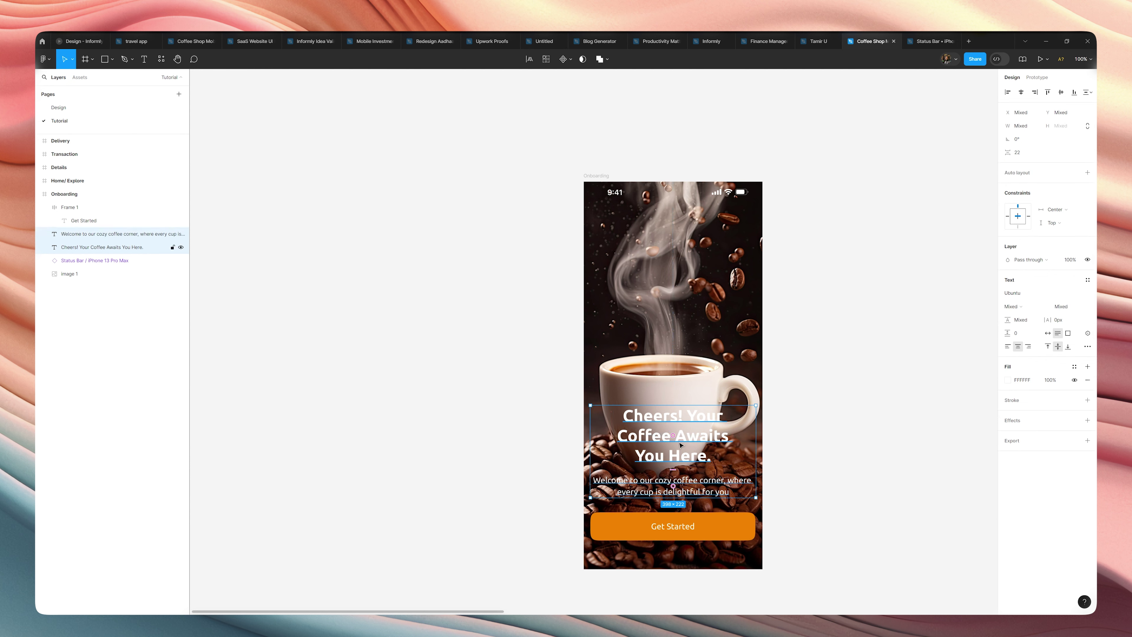
key("shift+a")
left_click(673, 469)
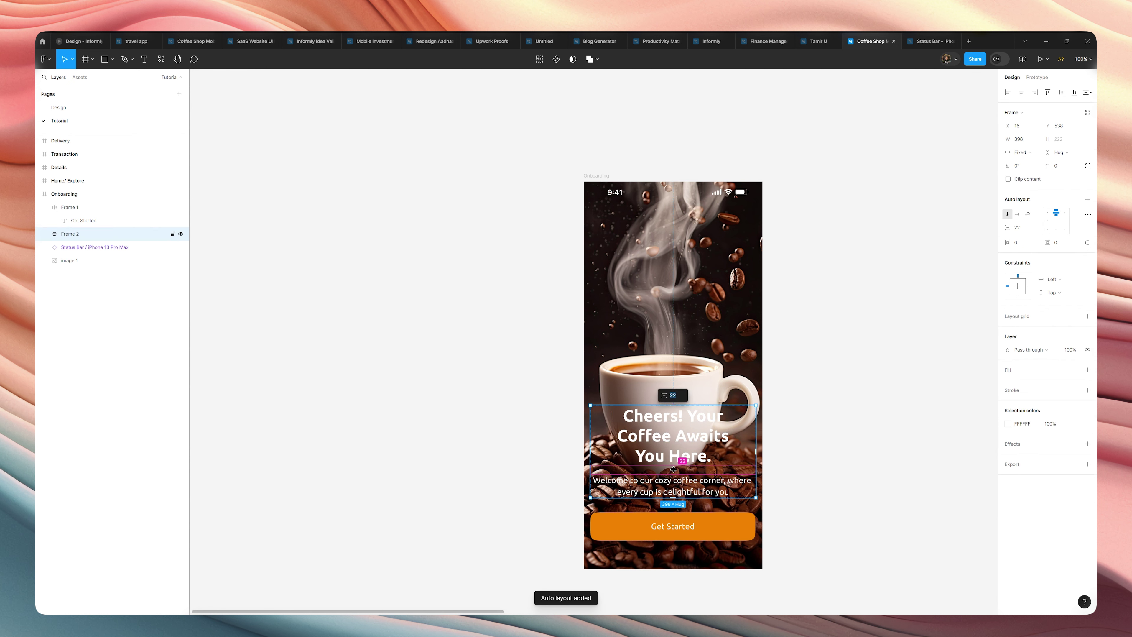
type("20")
key("Return")
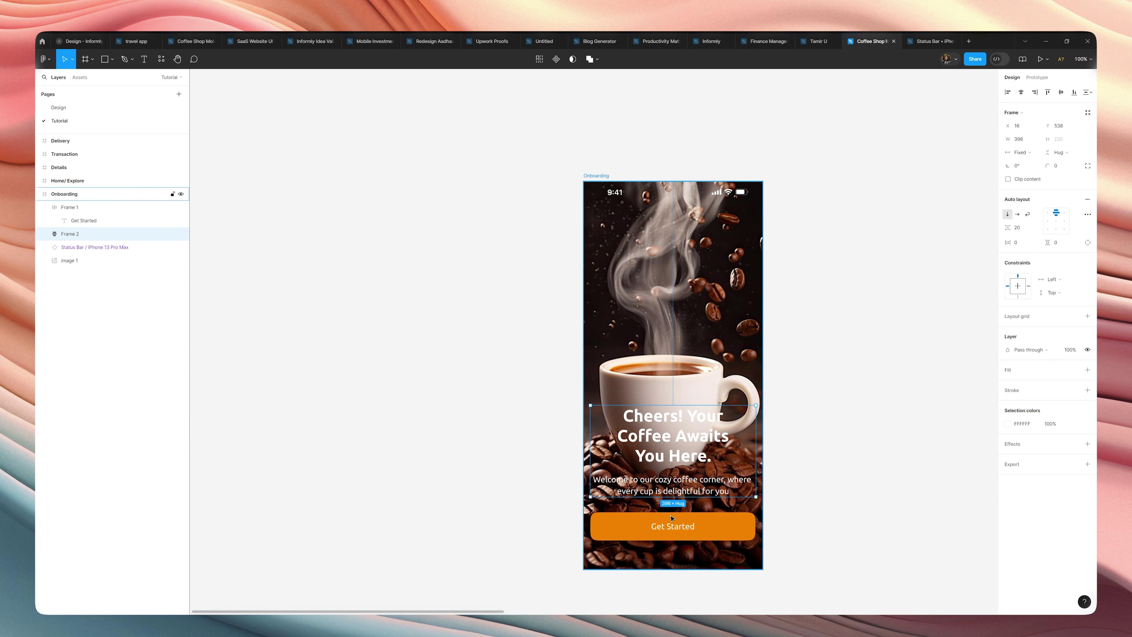
Step: Combine the text group and the Get Started button into a vertical auto layout with a spacing of 36
left_click(672, 519, "shift")
key("shift+a")
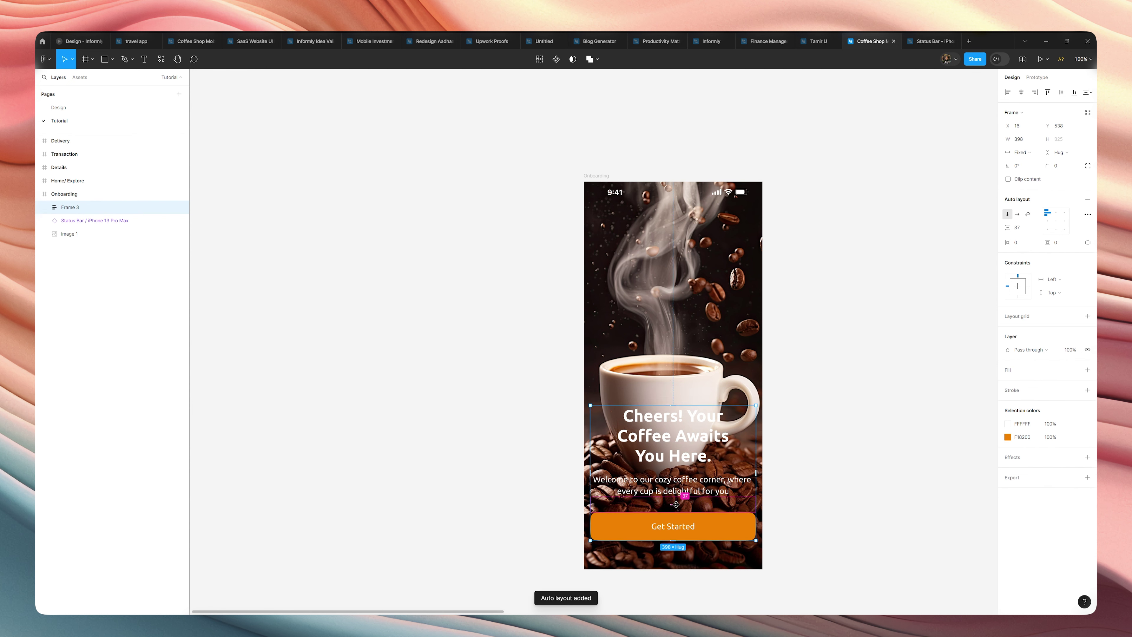
left_click(675, 505)
key("Down")
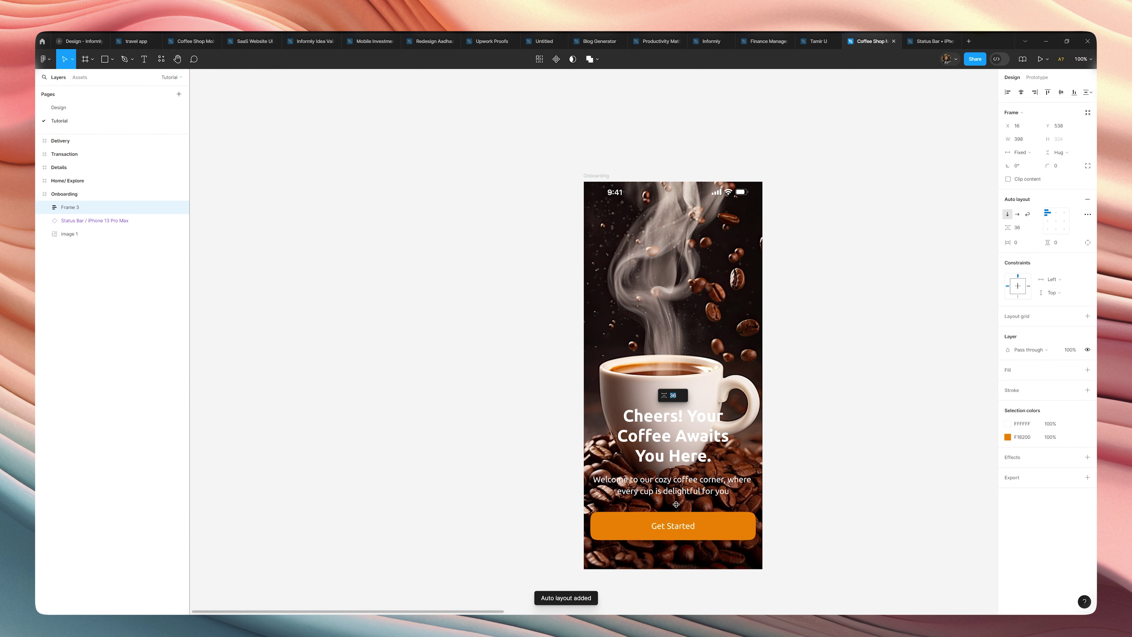
left_click(832, 495)
Step: Move the combined text and button group slightly down in the Onboarding frame
left_click_drag(693, 448, 694, 457)
left_click(858, 437)
scroll(858, 438, "down", 2)
scroll(852, 438, "up", 2)
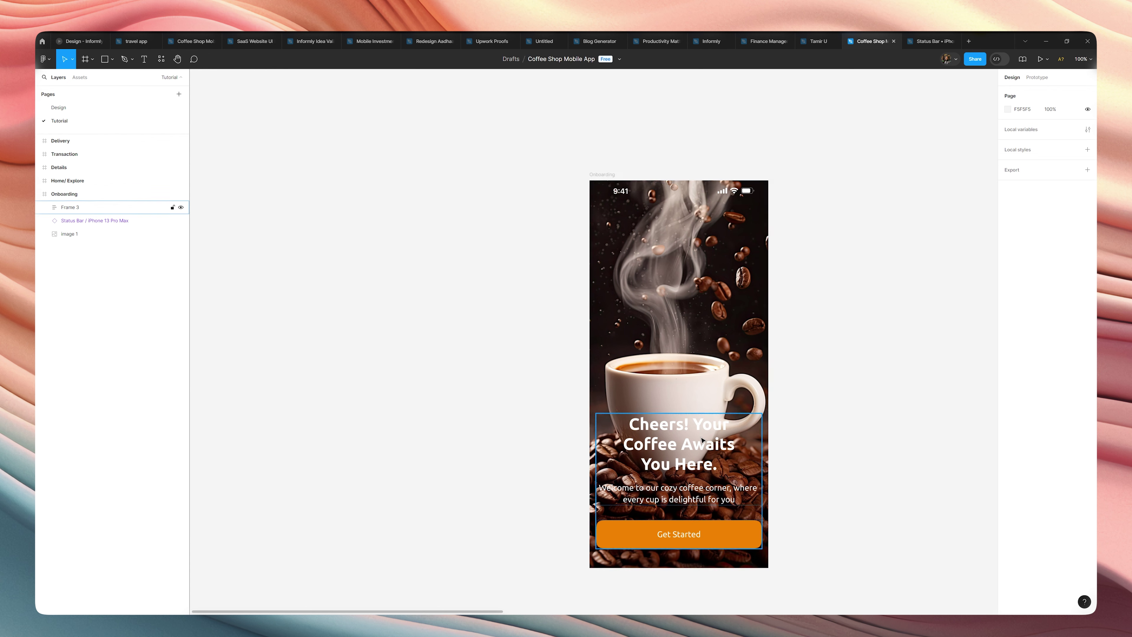
Step: Check how legible the headline and supporting text are against the coffee background
double_click(671, 444)
double_click(671, 445)
double_click(689, 494)
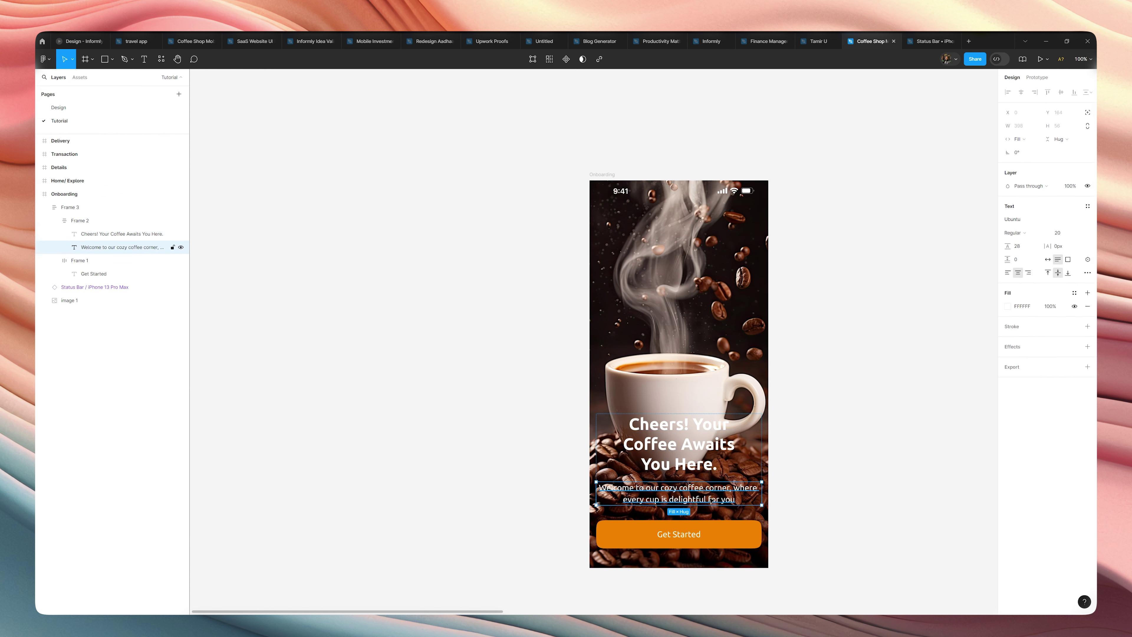
left_click(798, 496)
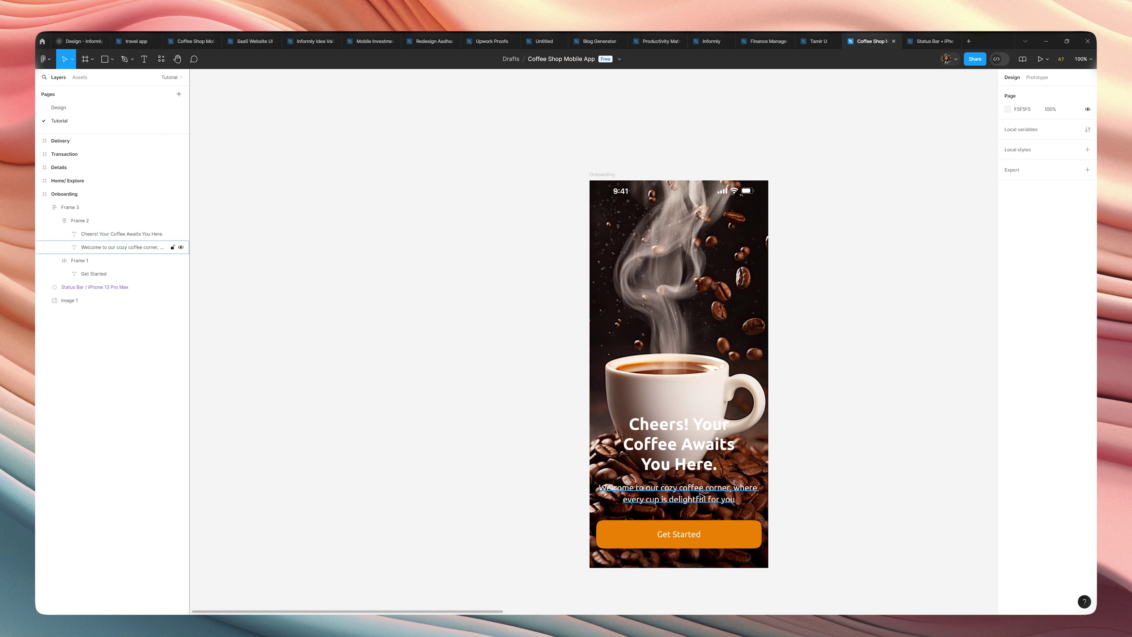
scroll(700, 495, "down", 5)
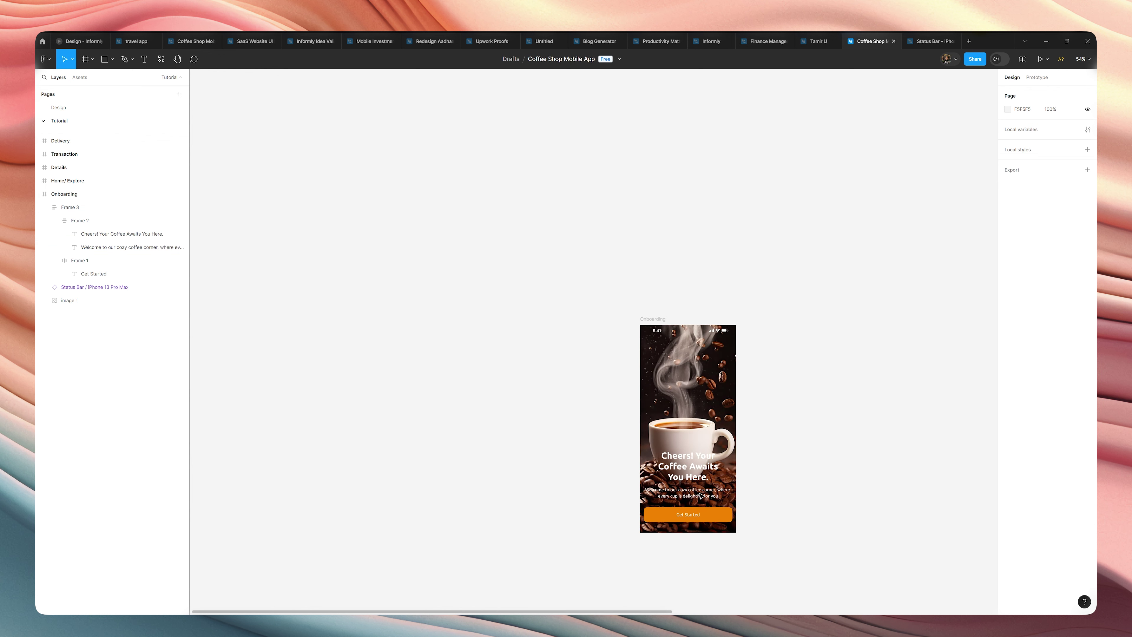
scroll(701, 496, "up", 5)
scroll(704, 494, "up", 5)
scroll(716, 490, "down", 7)
scroll(717, 490, "up", 2)
Step: Draw a 430 × 932 rectangle covering the whole Onboarding frame and send it behind the text and button group
key("r")
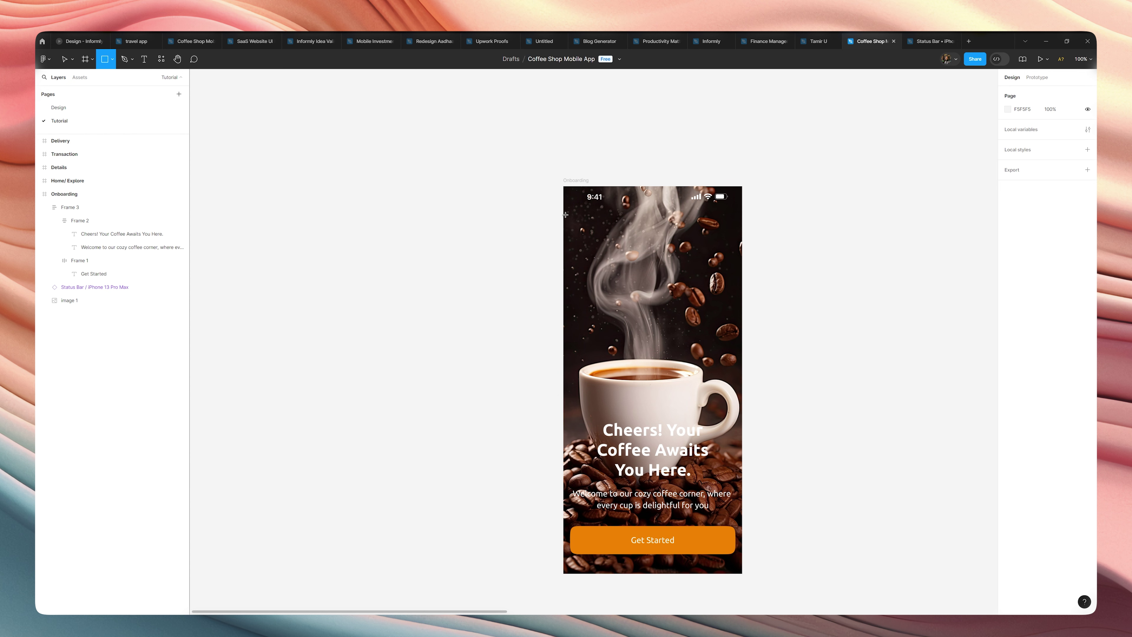
left_click_drag(563, 212, 742, 391)
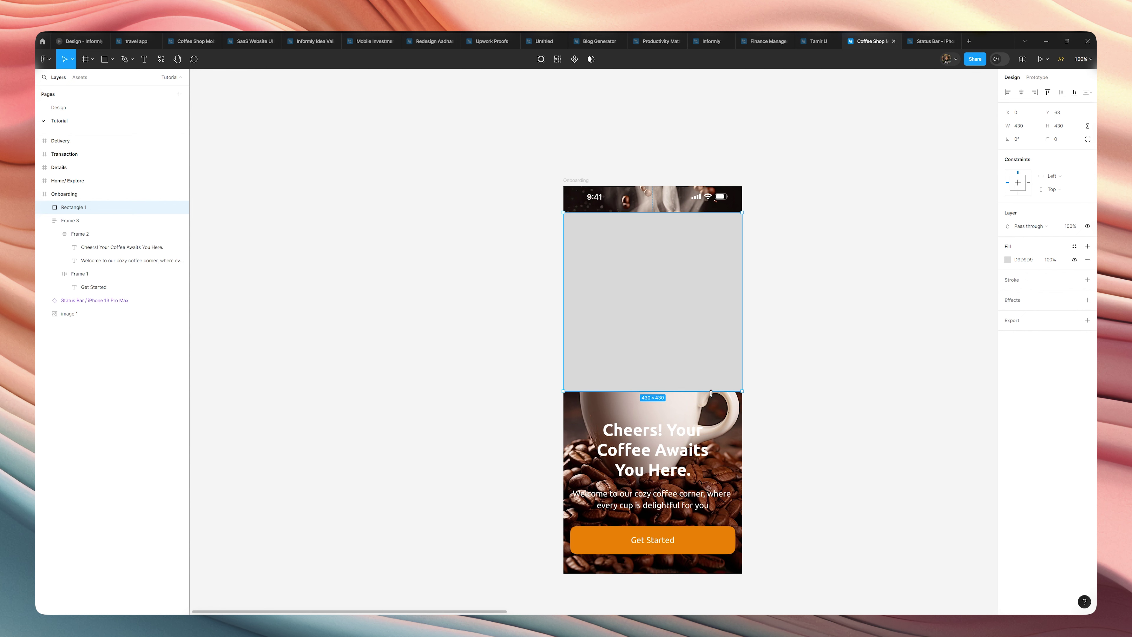
left_click_drag(714, 392, 719, 574)
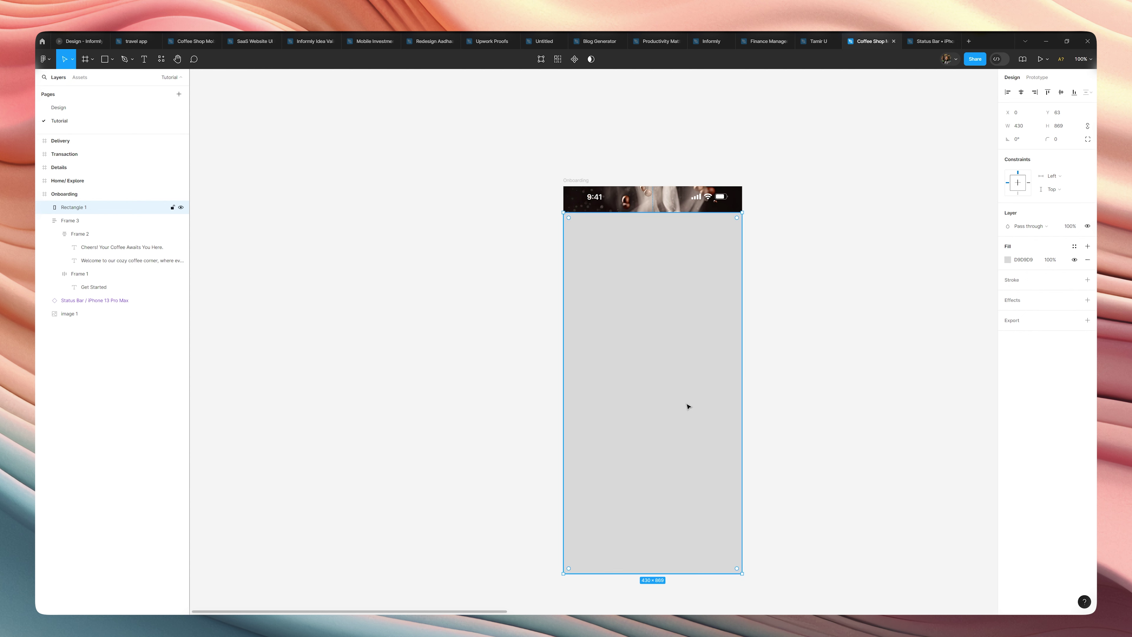
left_click_drag(646, 213, 647, 186)
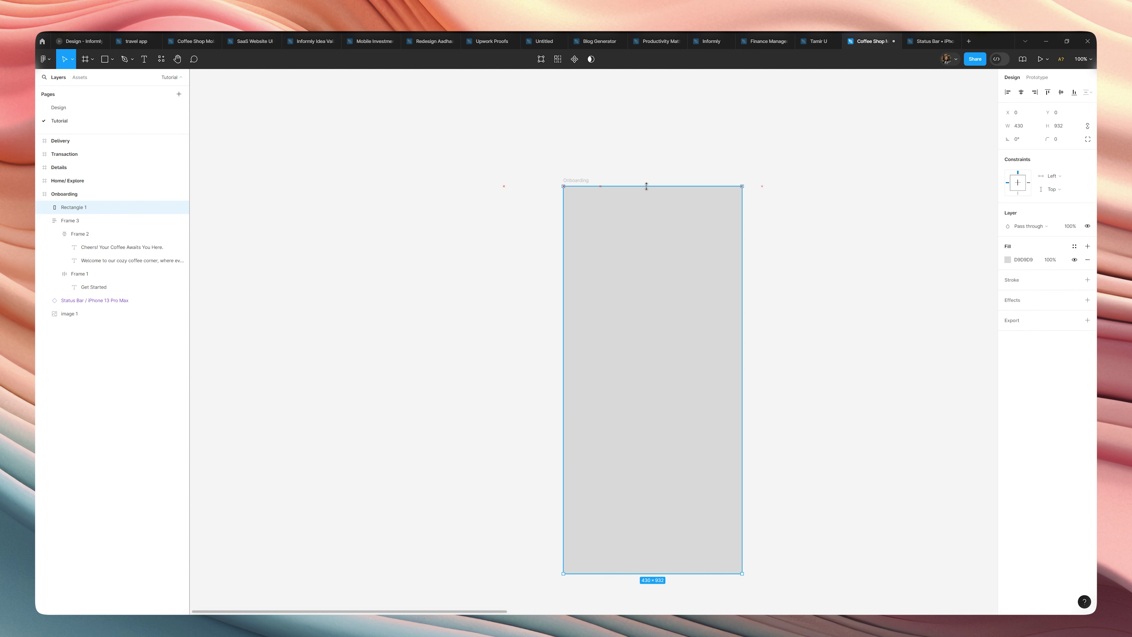
key("ctrl+bracketleft")
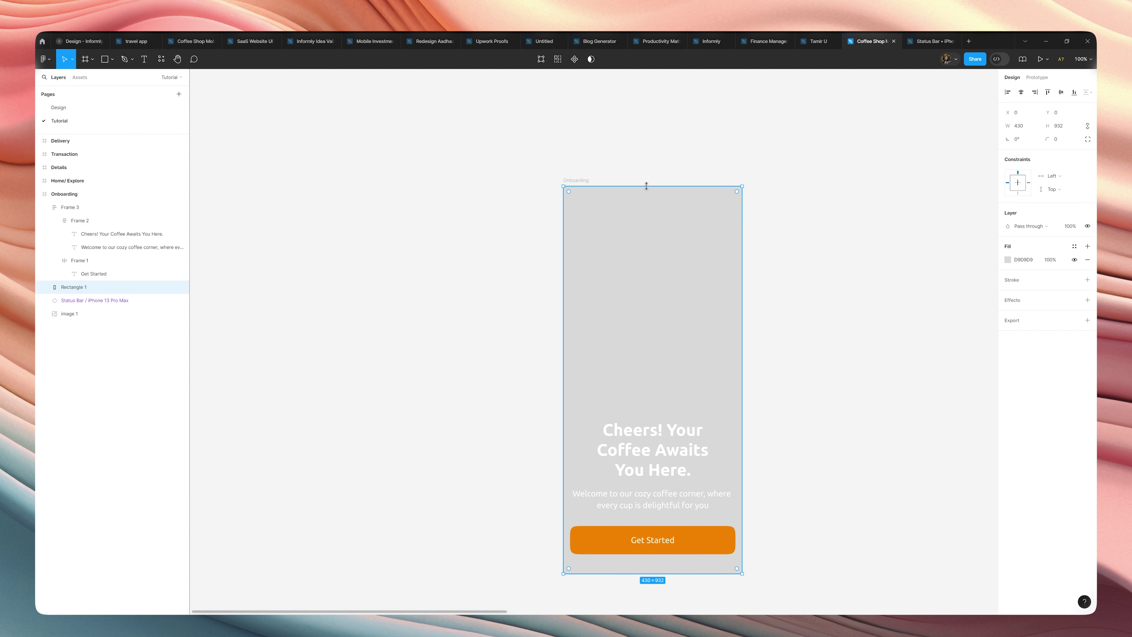
Step: Place the overlay rectangle behind the status bar and directly above the coffee background image in the layer order
key("ctrl+bracketleft")
key("ctrl+bracketleft")
key("ctrl+bracketright")
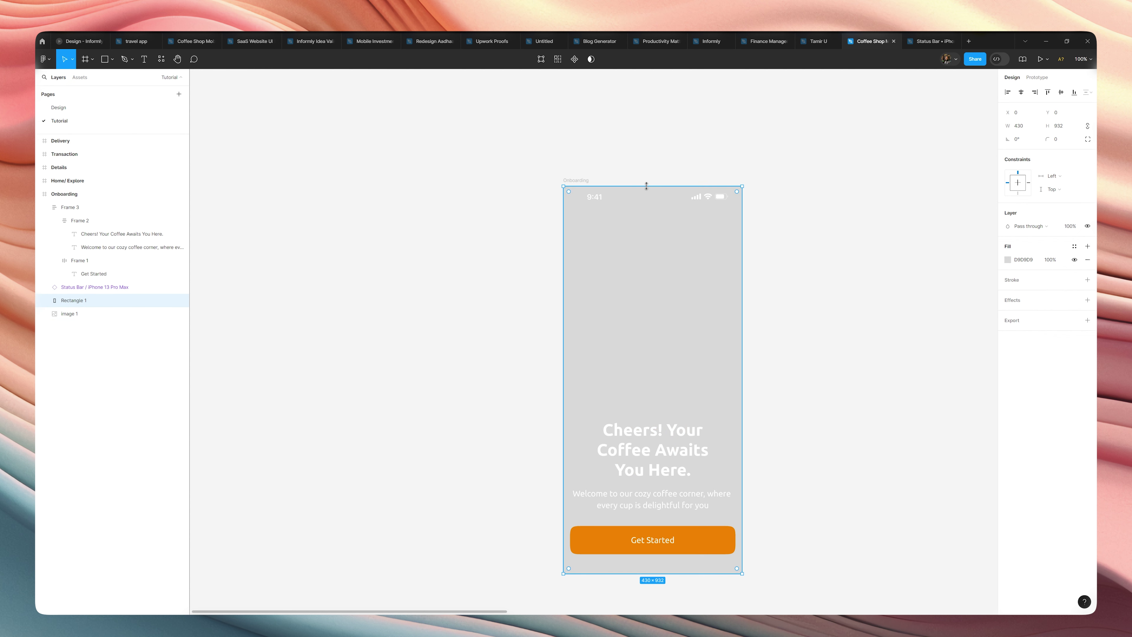
key("ctrl+bracketleft")
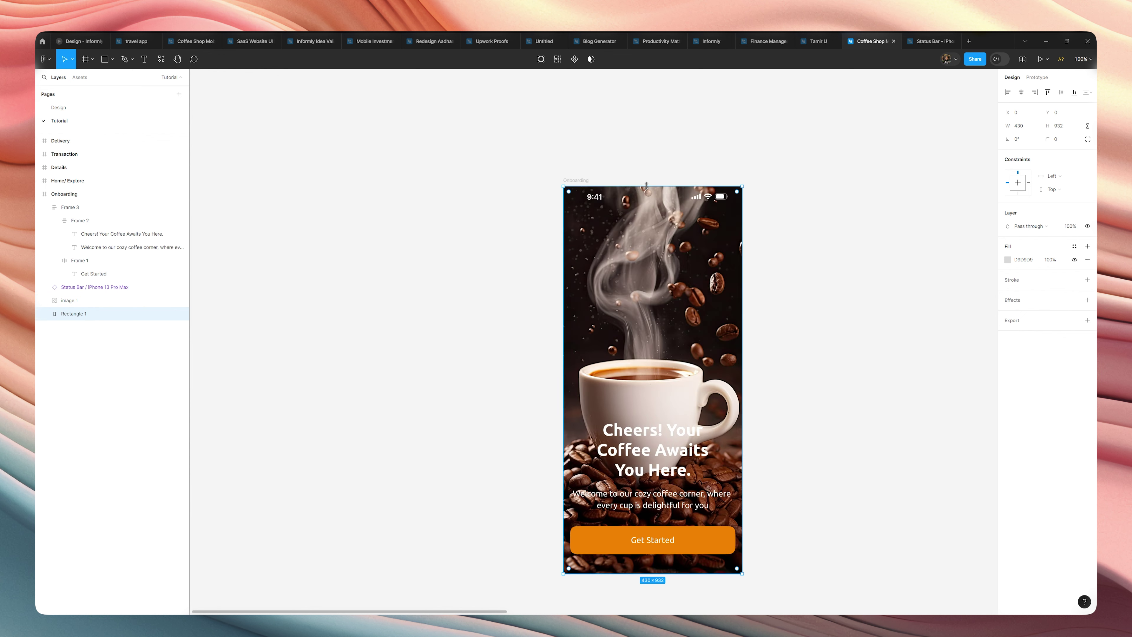
key("ctrl+bracketright")
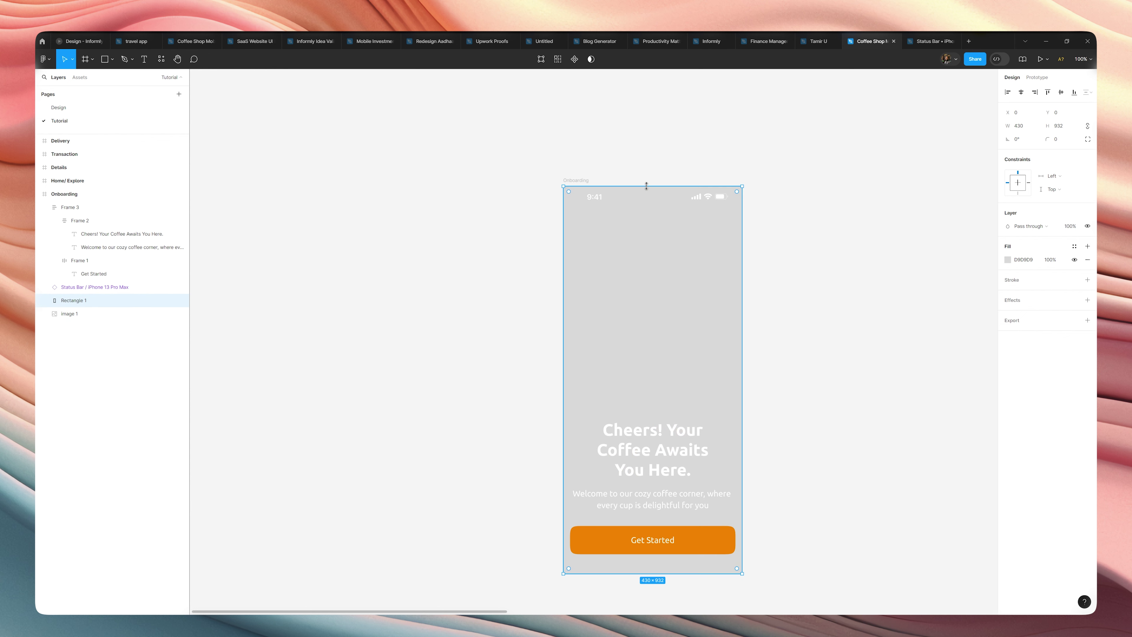
Step: Set the overlay rectangle's fill colour to black (000000)
left_click(1007, 260)
left_click_drag(948, 338, 849, 443)
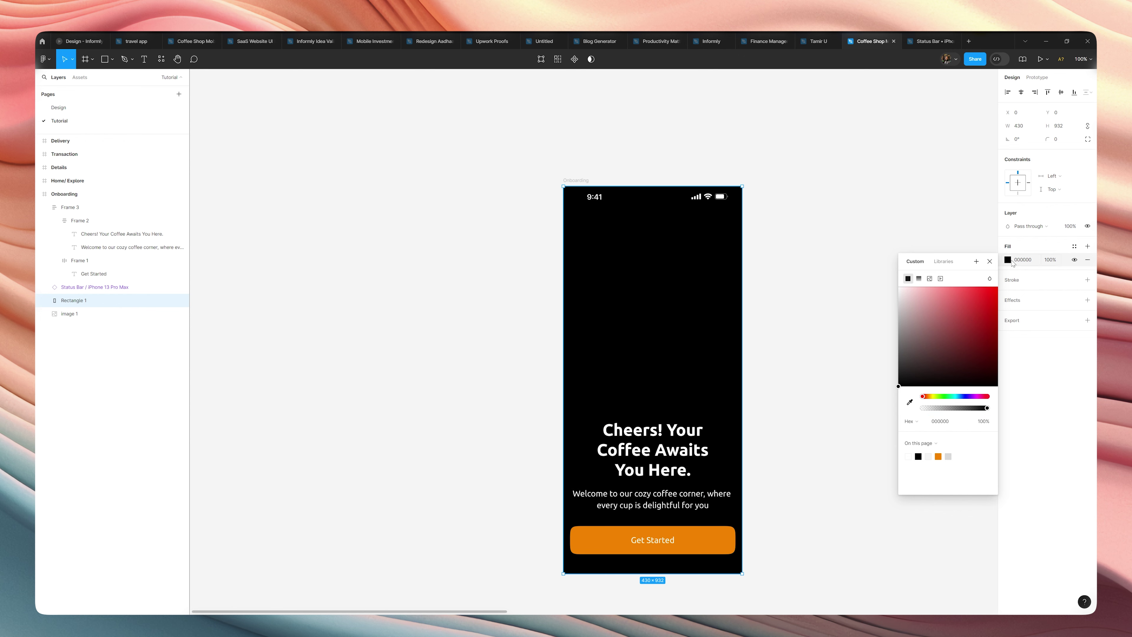
left_click(990, 263)
left_click(1007, 260)
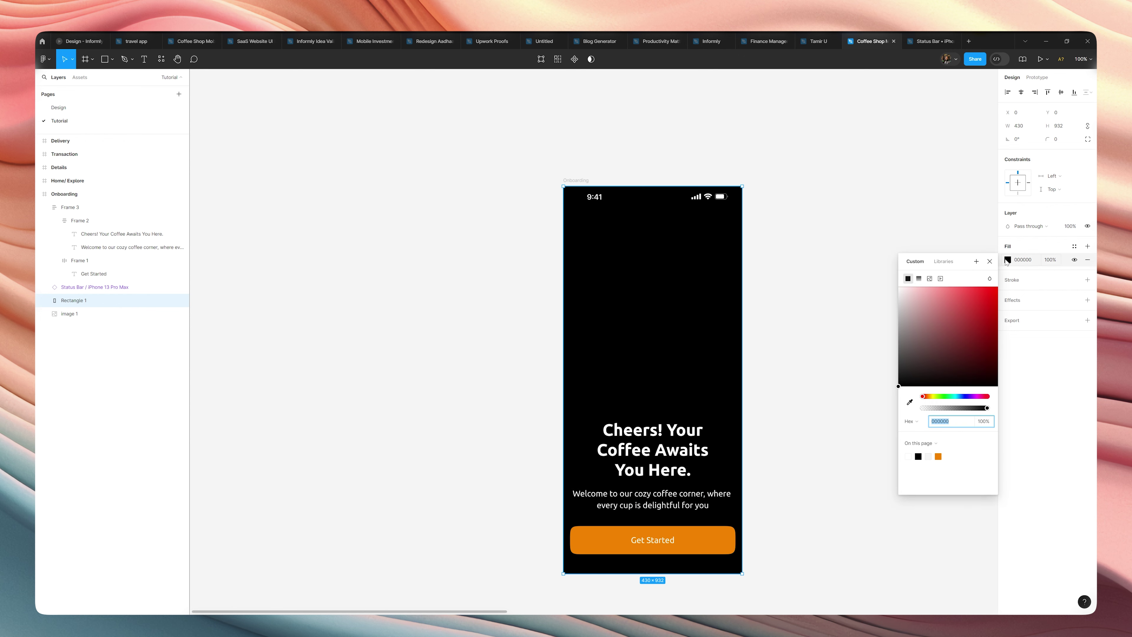
Step: Change the overlay rectangle's fill to a radial gradient and set its 100% stop to 000000
left_click(919, 281)
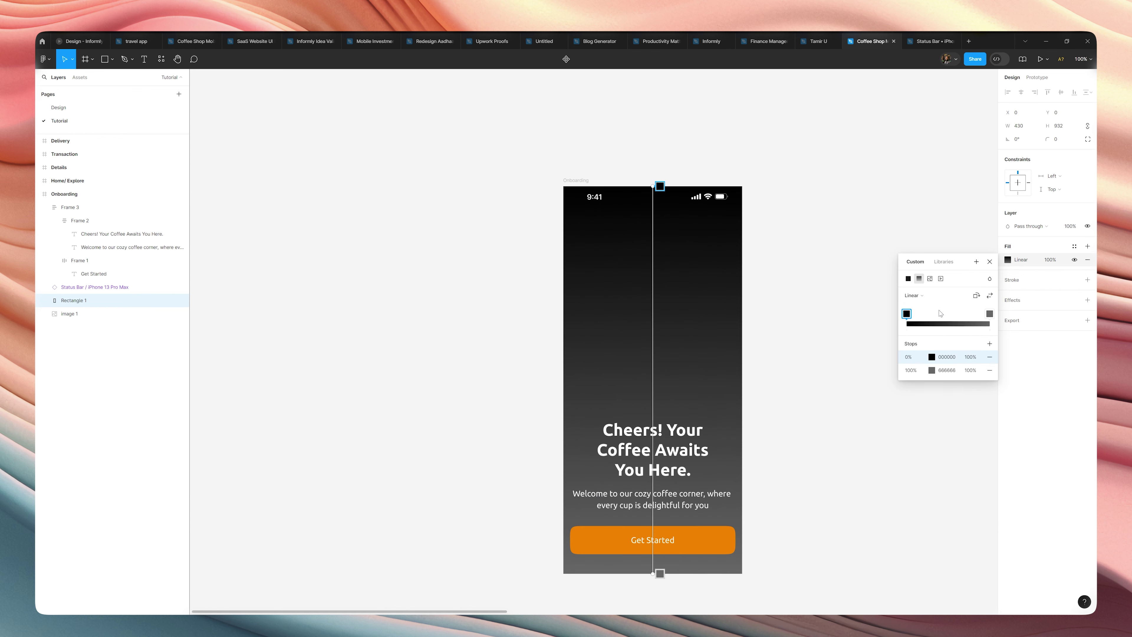
left_click(916, 296)
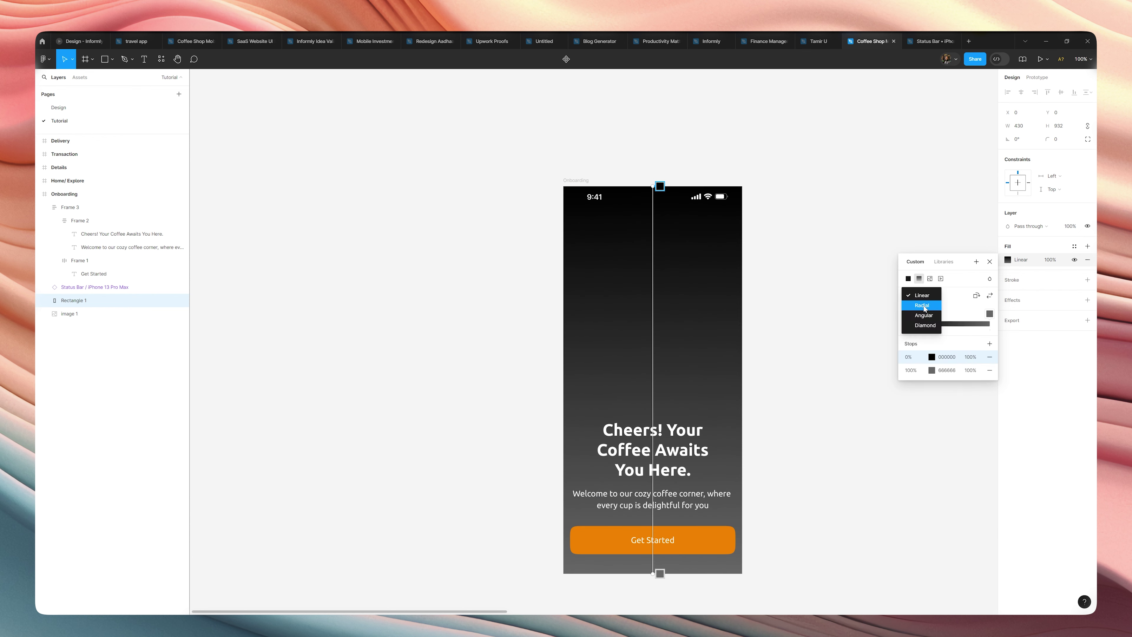
left_click(922, 307)
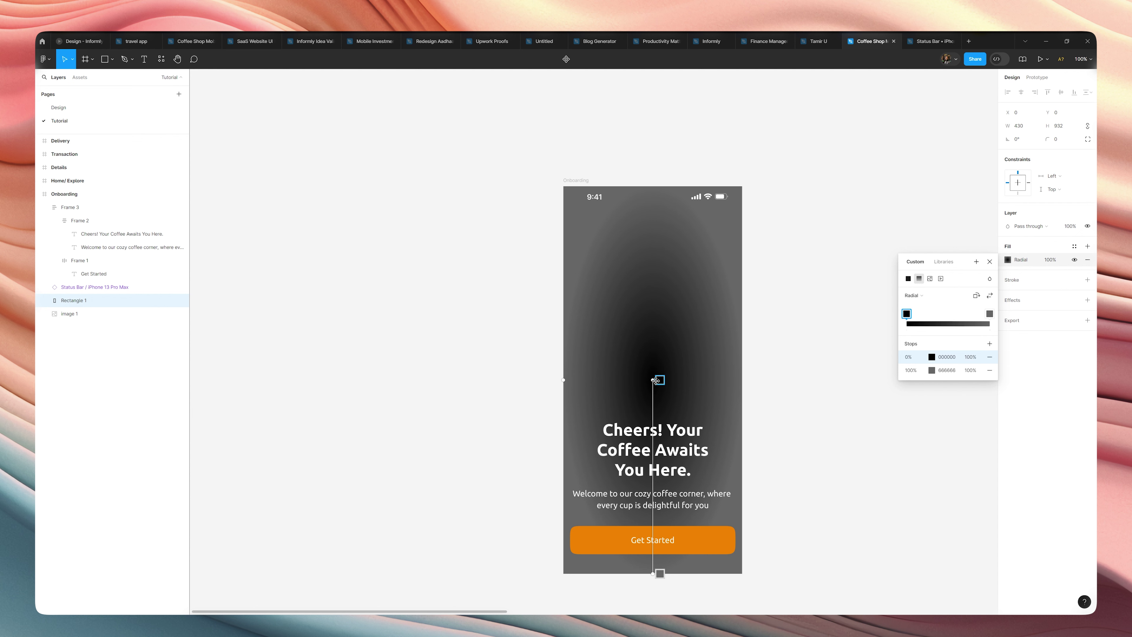
left_click(955, 355)
left_click(943, 371)
double_click(943, 371)
type("000000")
key("Return")
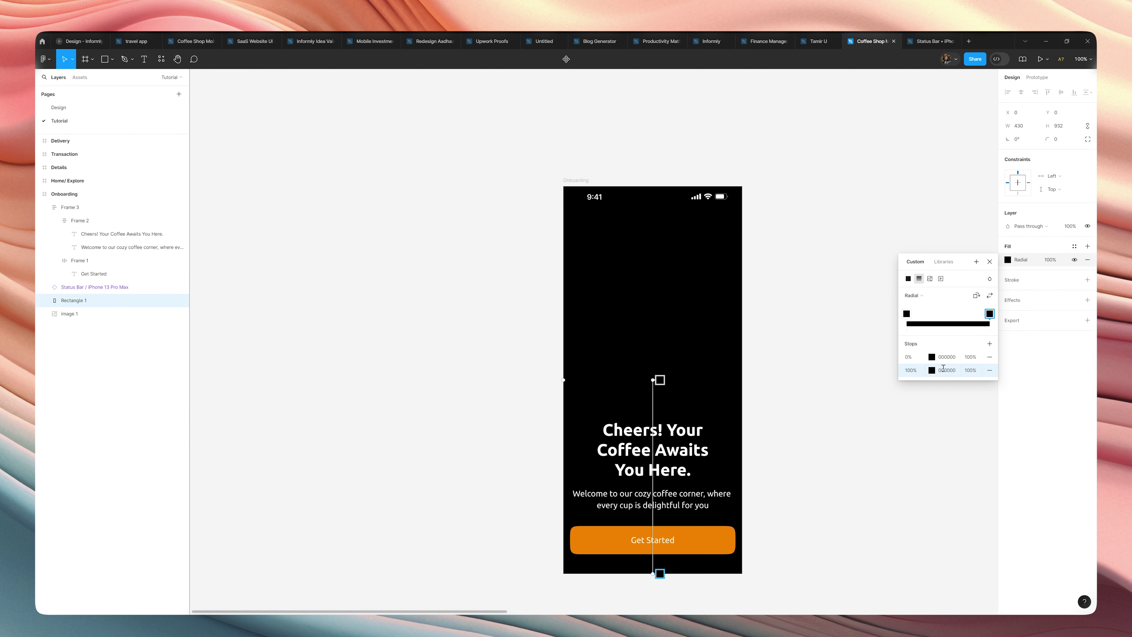
Step: Set the opacity of the radial gradient's 0% stop to 0%
left_click(931, 358)
left_click(931, 358)
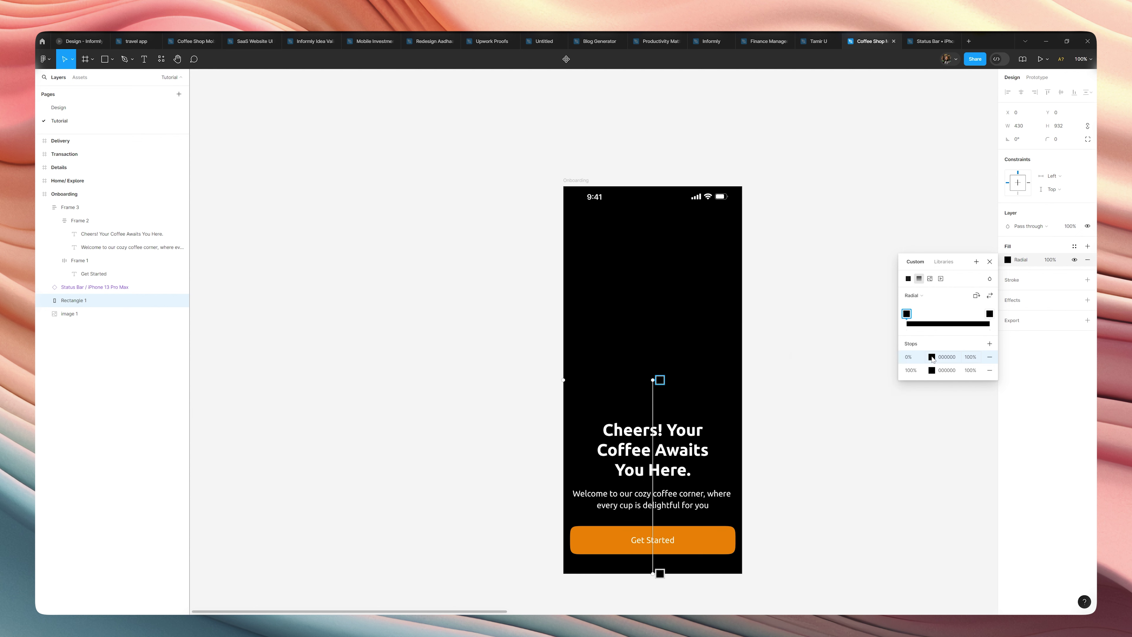
left_click(974, 358)
mouse_move(659, 376)
key("shift+Down")
key("shift+Down")
key("shift+Down")
key("shift+Down")
key("shift+Down")
key("shift+Down")
key("shift+Down")
key("shift+Down")
key("shift+Down")
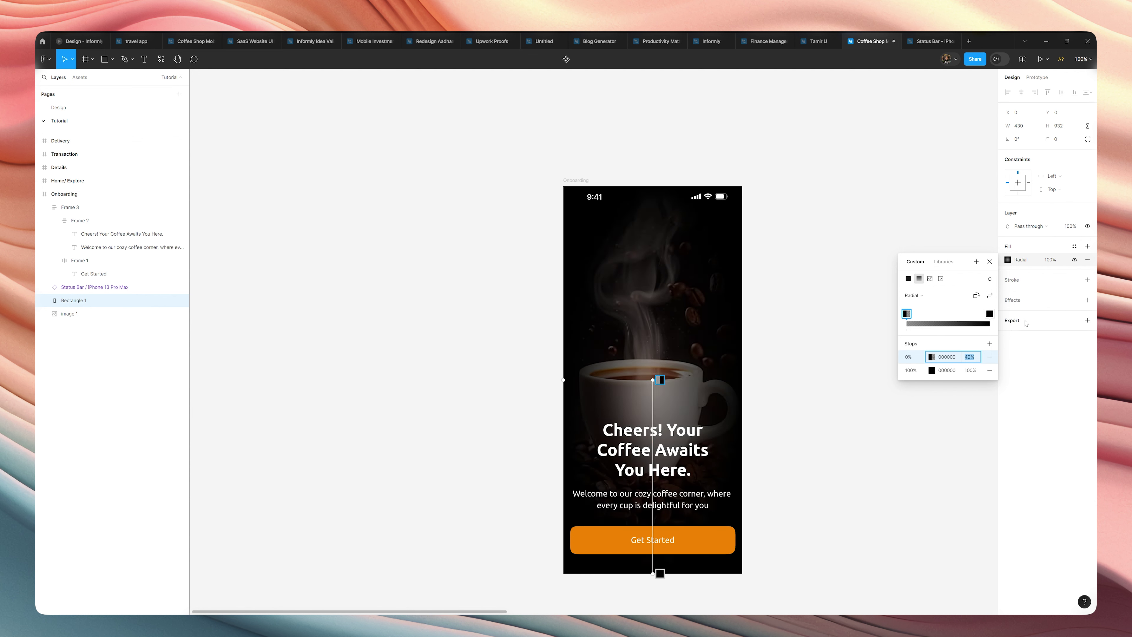
key("shift+Down")
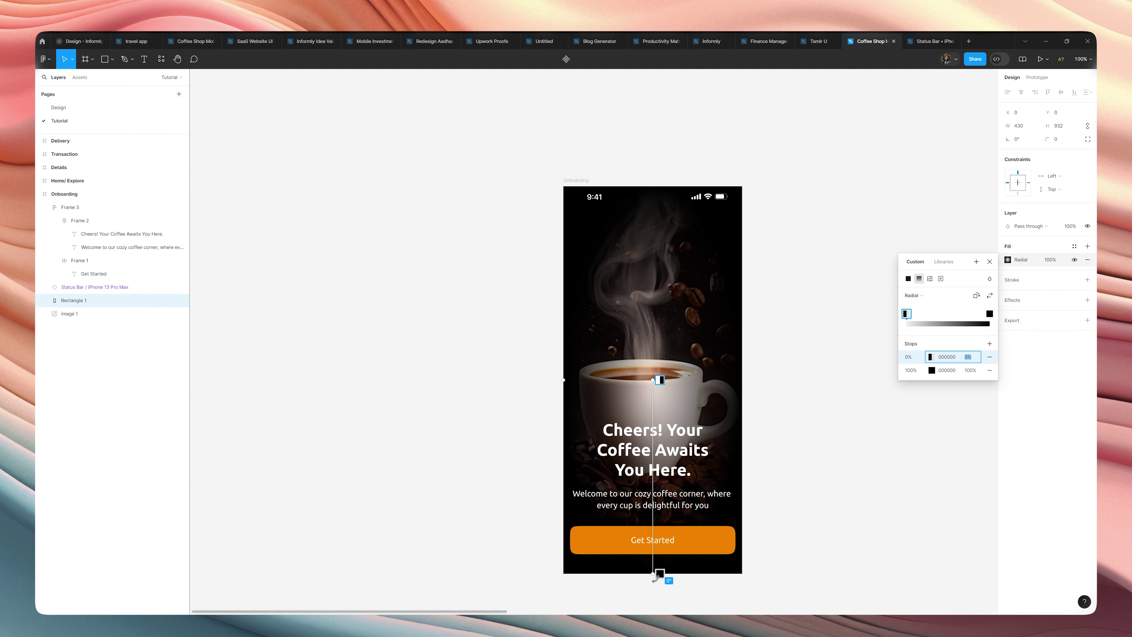
Step: Swing the radial gradient's end stop to point straight up, slightly beyond the Onboarding frame's upper edge
left_click_drag(653, 574, 587, 315)
left_click_drag(626, 262, 682, 150)
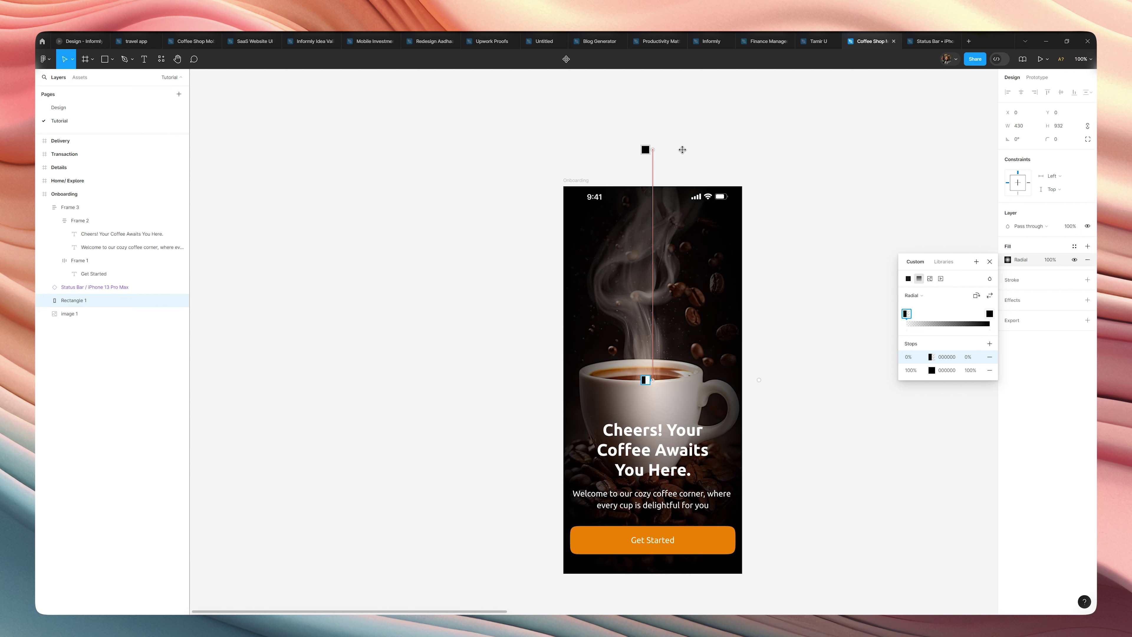
left_click_drag(682, 149, 682, 148)
left_click(806, 260)
scroll(806, 260, "down", 5)
scroll(796, 284, "up", 5)
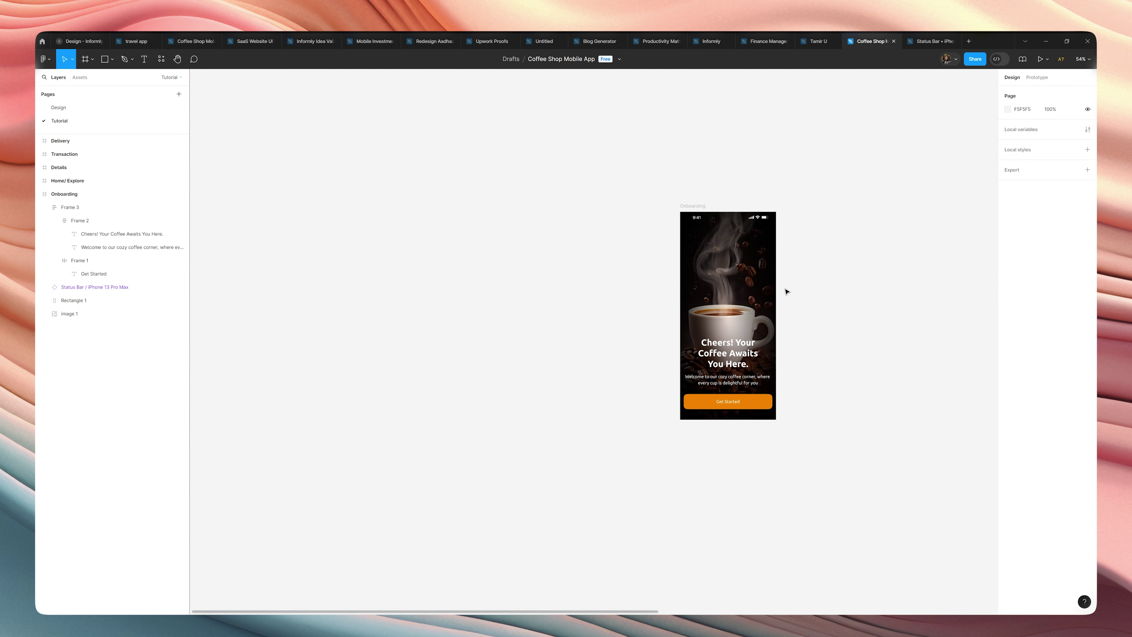
Step: Widen the overlay rectangle's radial gradient horizontally so its side handle lies farther outside the frame
left_click(704, 315)
left_click(1007, 259)
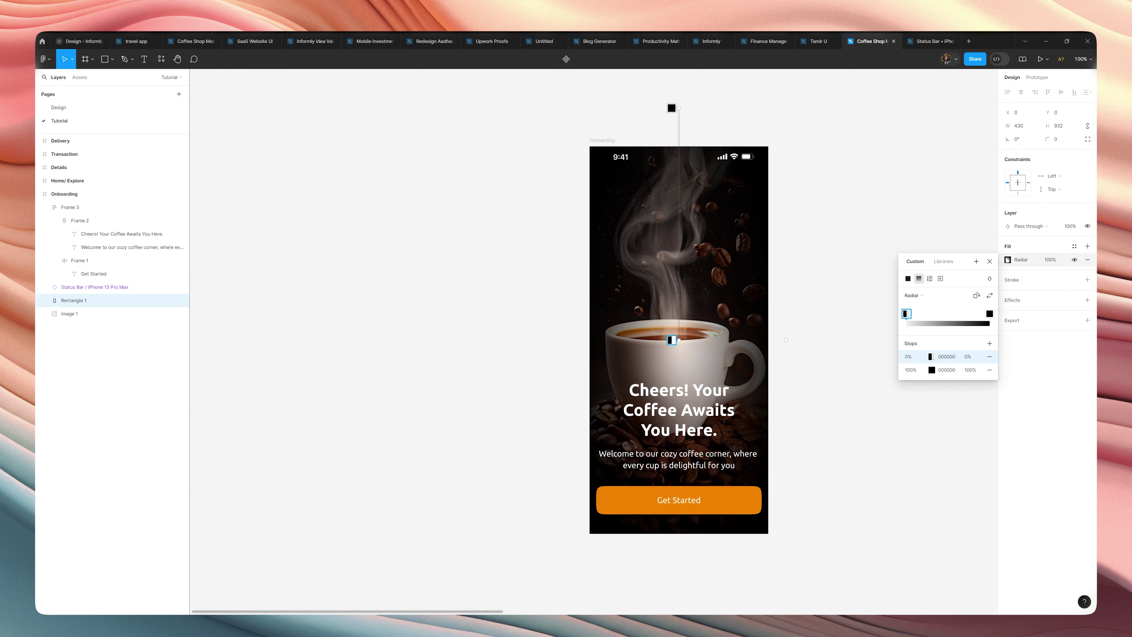
left_click_drag(786, 340, 824, 337)
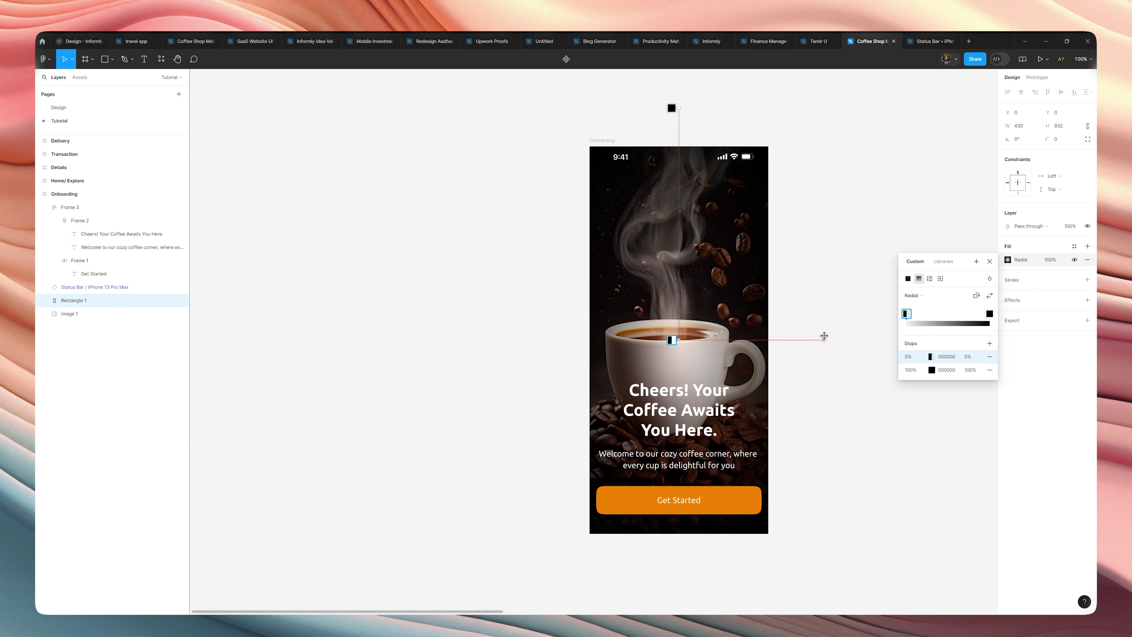
left_click(826, 298)
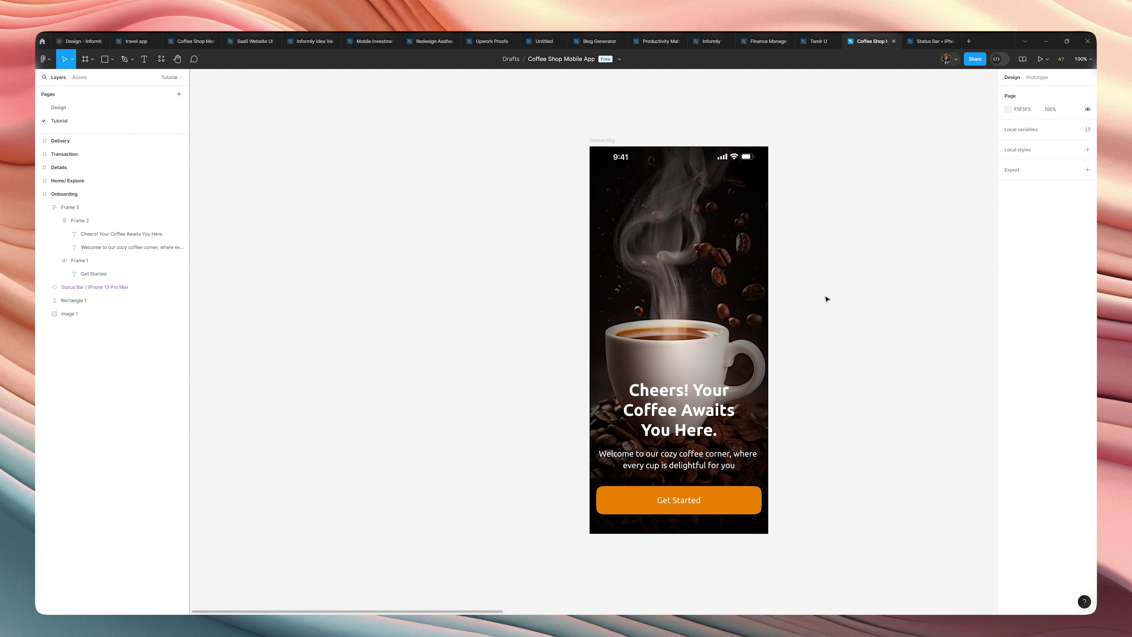
Step: Set the fill opacity of the supporting text below the headline to 80%
scroll(826, 297, "down", 3)
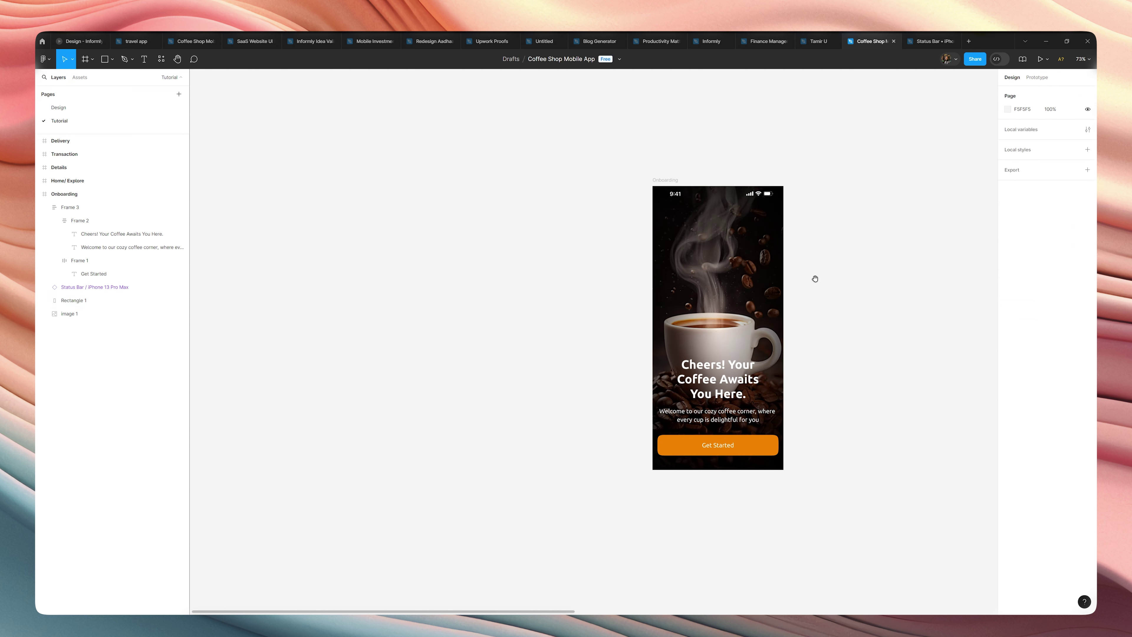
left_click_drag(815, 278, 769, 291)
left_click(710, 428)
double_click(710, 428)
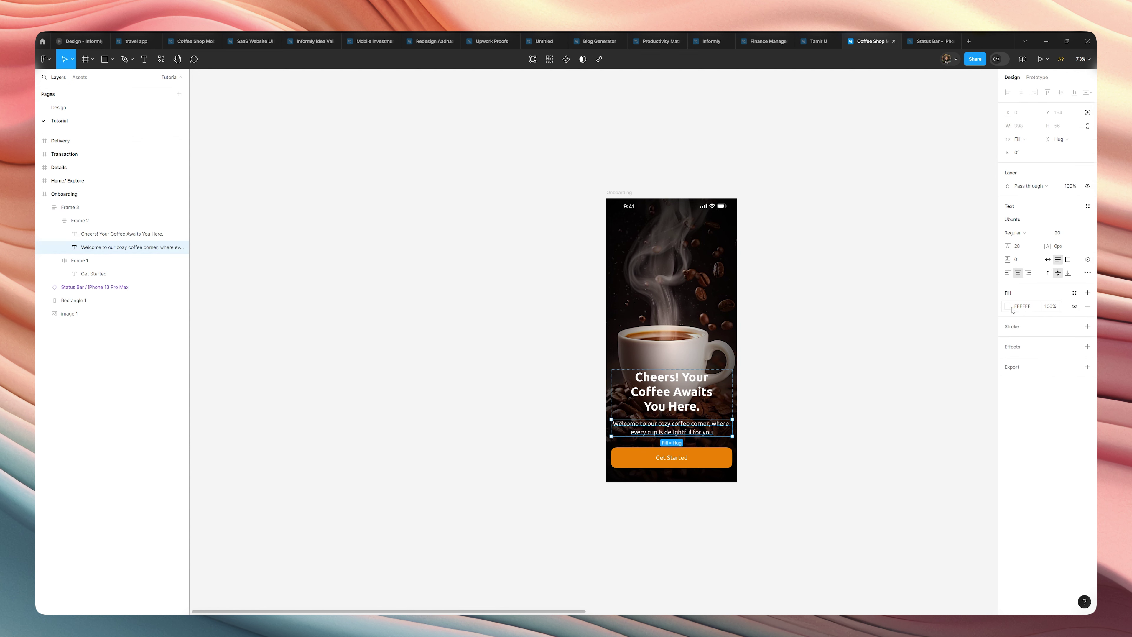
left_click(1049, 307)
left_click(1008, 307)
left_click(1009, 307)
left_click(1050, 307)
type("70")
key("Return")
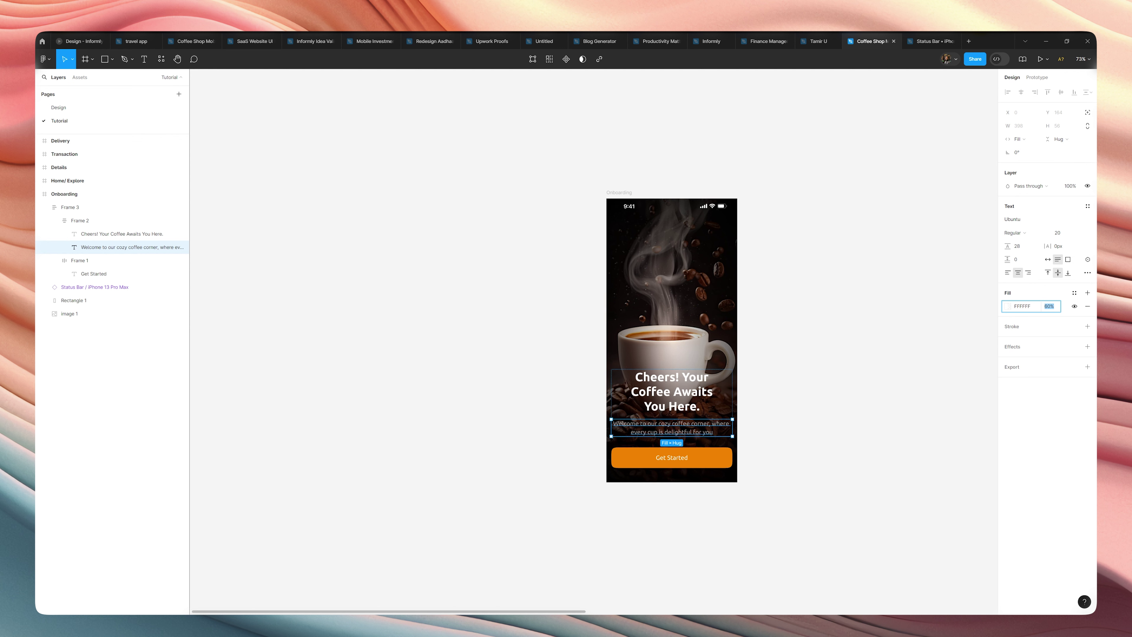
type("70")
key("Return")
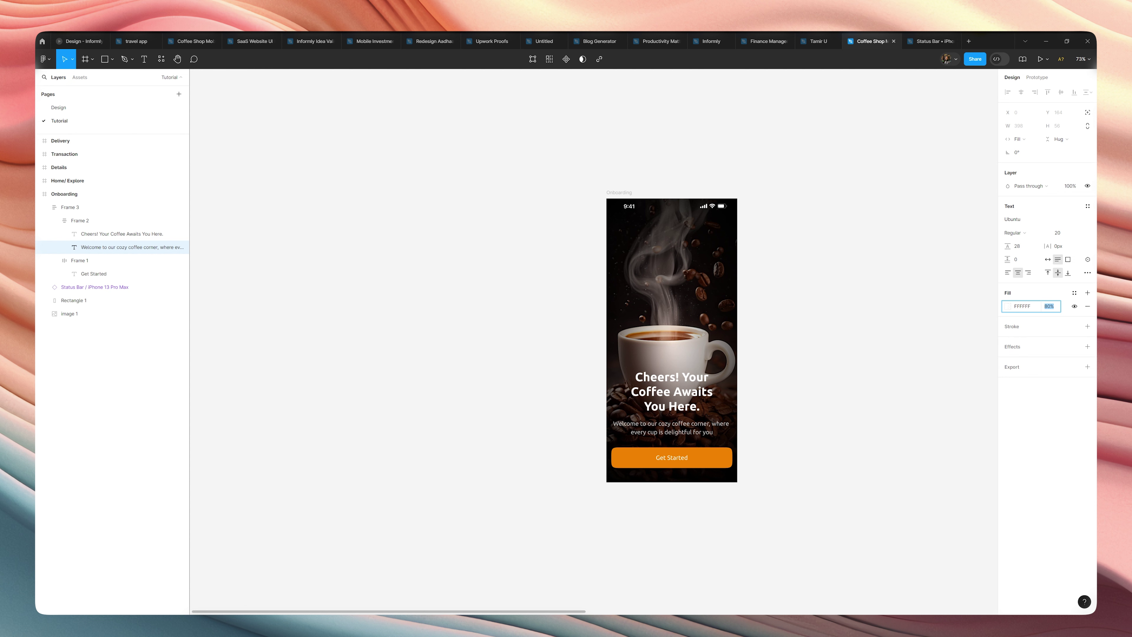
key("Escape")
Step: Increase the headline's font size to 44 and widen its text box to about 368
scroll(861, 344, "down", 2)
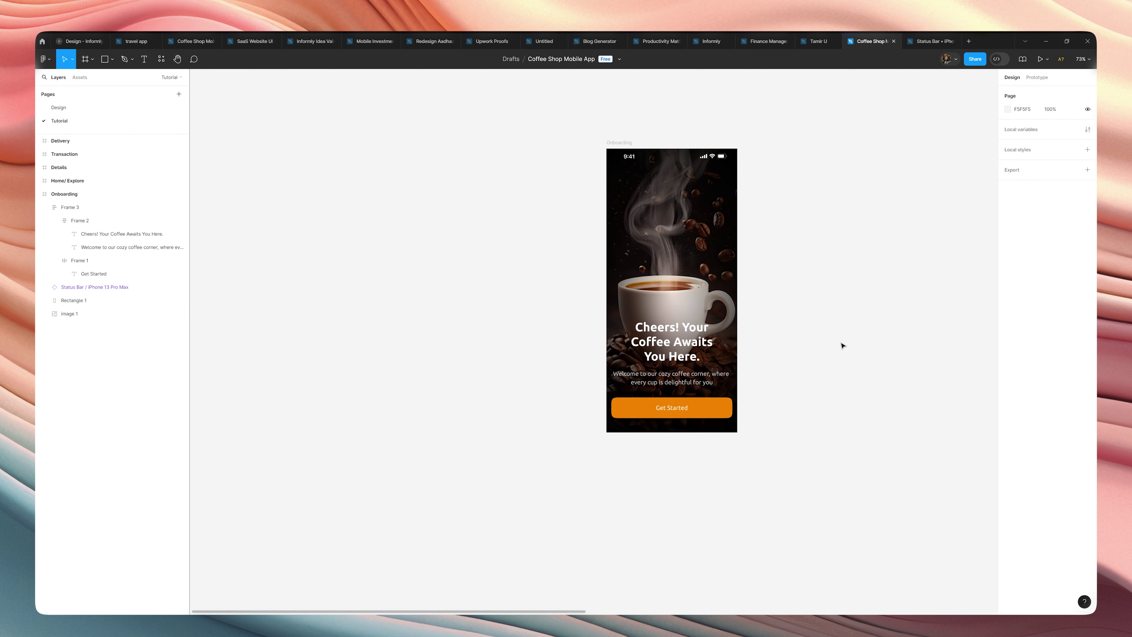
scroll(841, 347, "up", 3)
scroll(842, 346, "right", 2)
scroll(791, 420, "down", 2)
scroll(717, 435, "up", 2)
scroll(735, 428, "up", 2)
left_click_drag(758, 425, 729, 402)
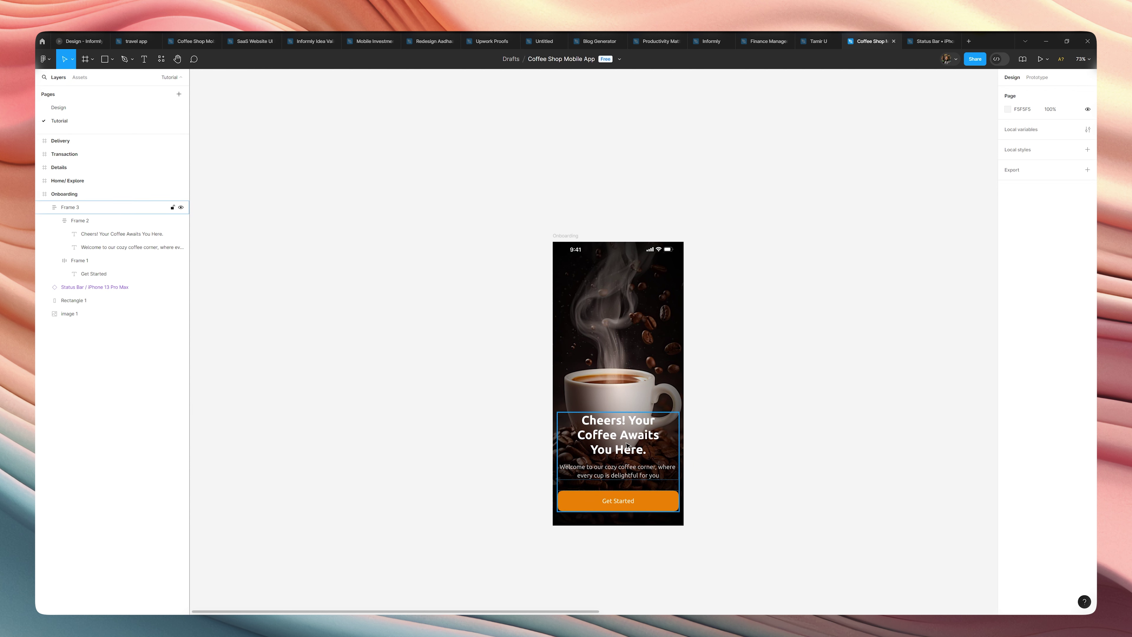
double_click(628, 444)
left_click(628, 445)
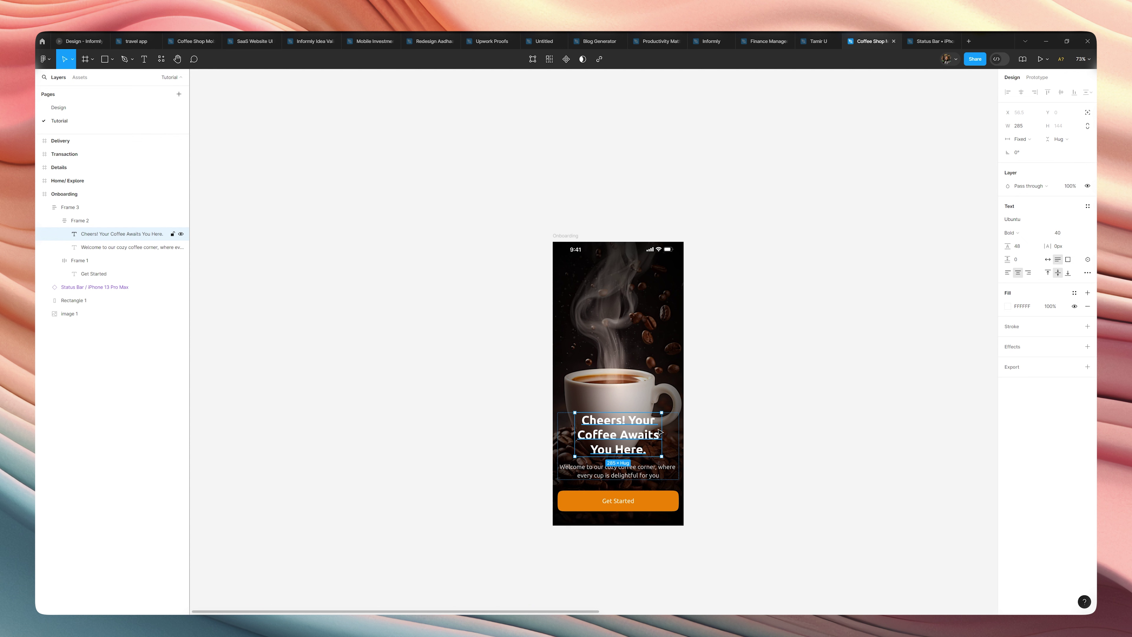
left_click(1065, 234)
key("Up")
key("Up")
key("Up")
key("Up")
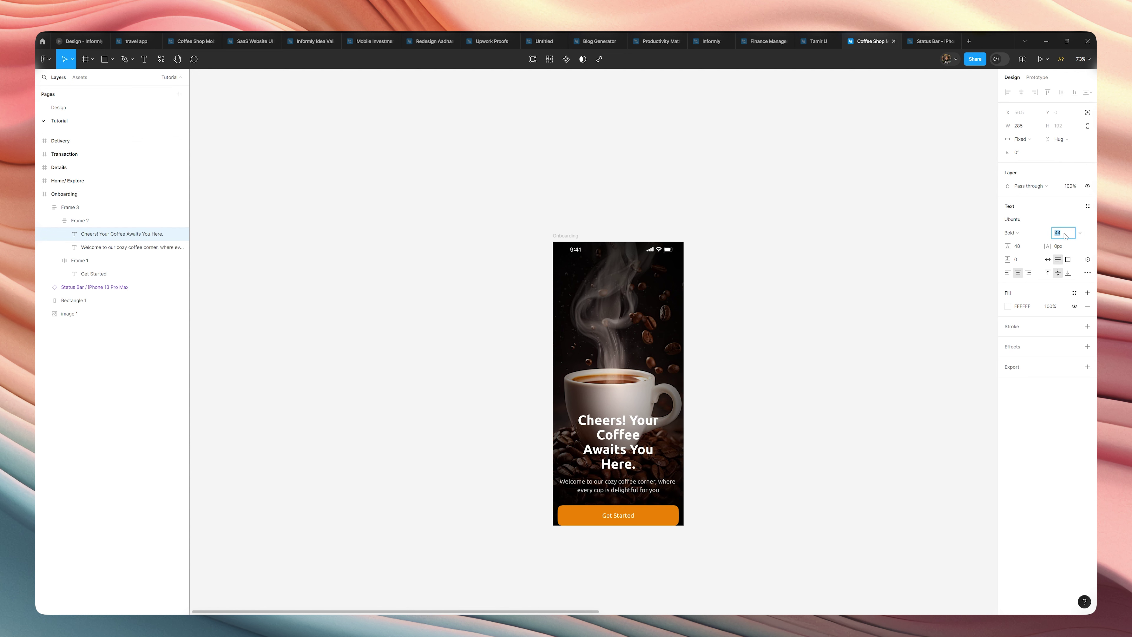
key("Return")
left_click_drag(661, 432, 678, 428)
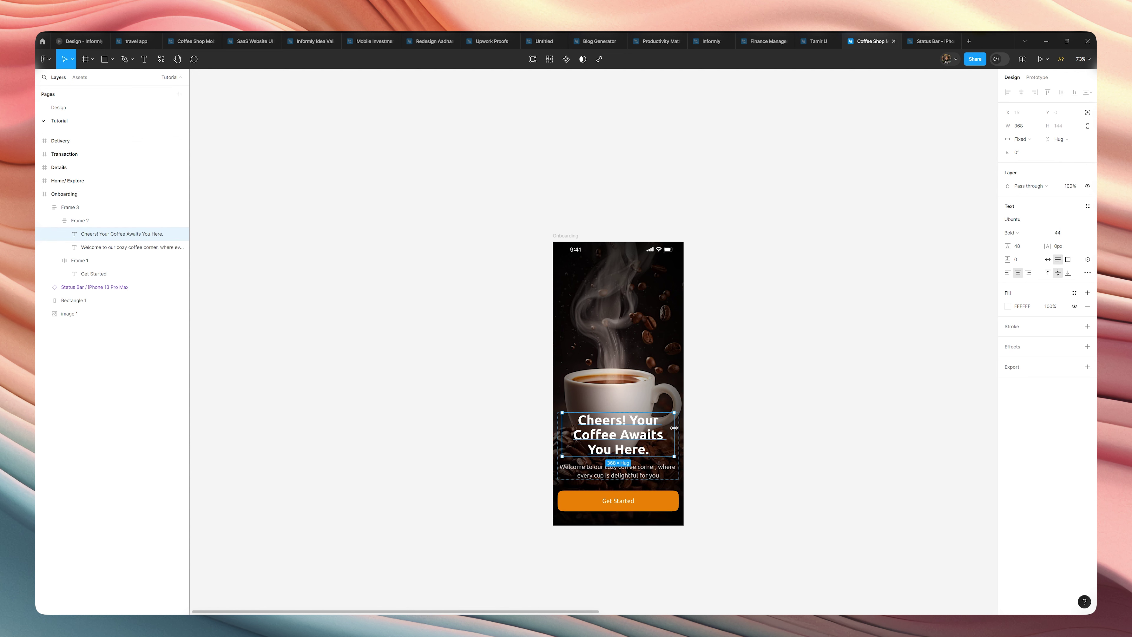
left_click(709, 428)
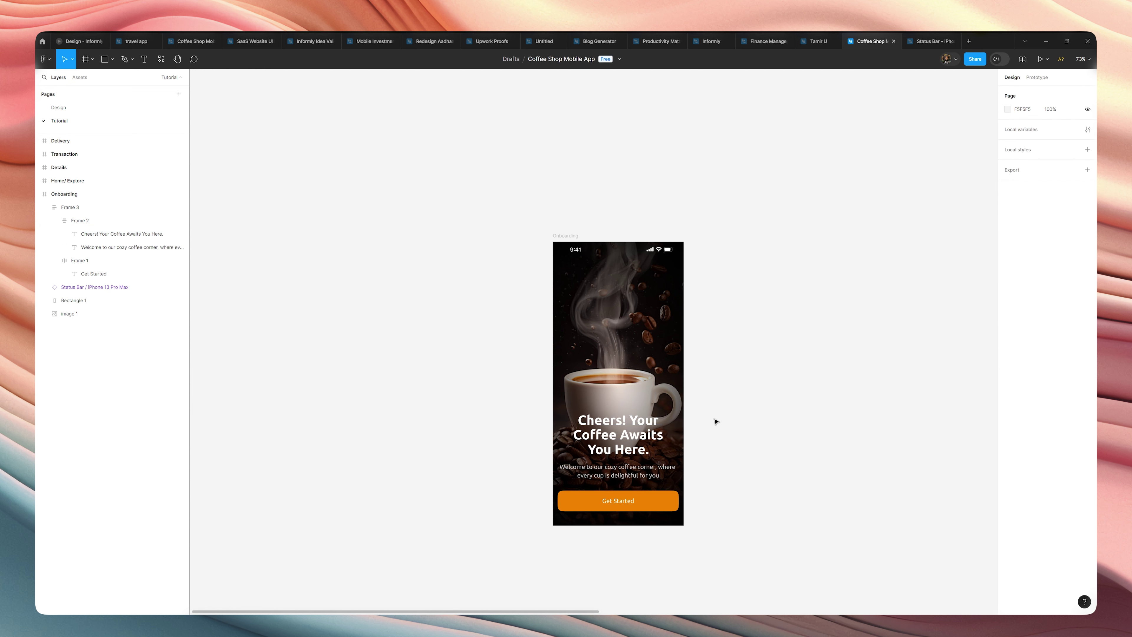
Step: Examine the text settings of the headline, supporting text and Get Started label, and the button's frame properties
scroll(713, 419, "down", 3, "ctrl")
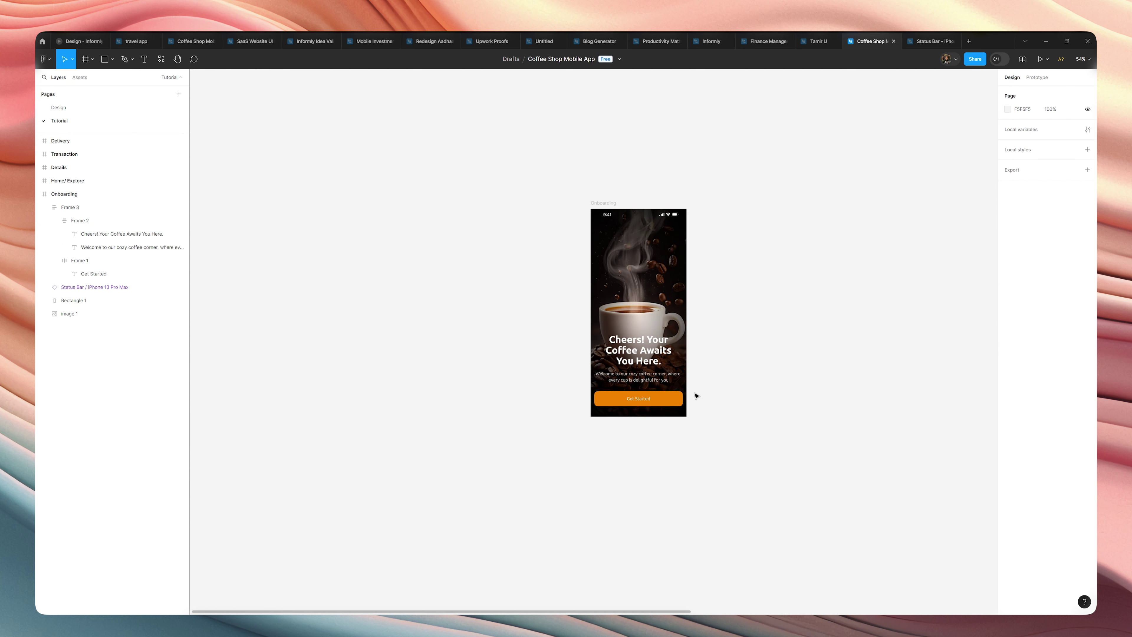
scroll(689, 379, "up", 3)
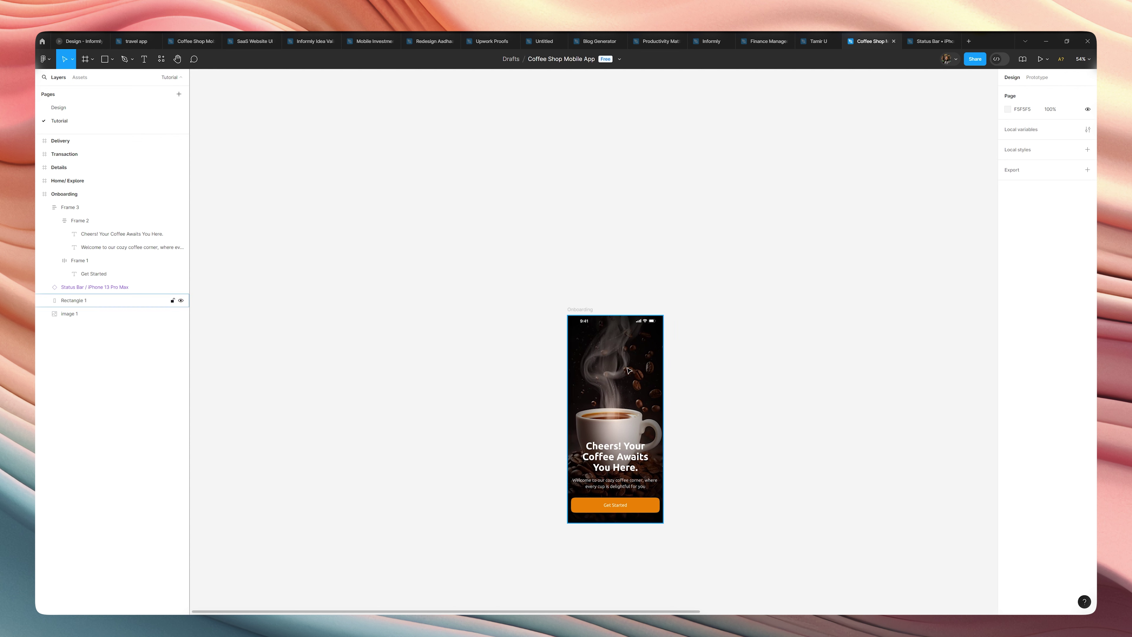
scroll(630, 374, "up", 3, "ctrl")
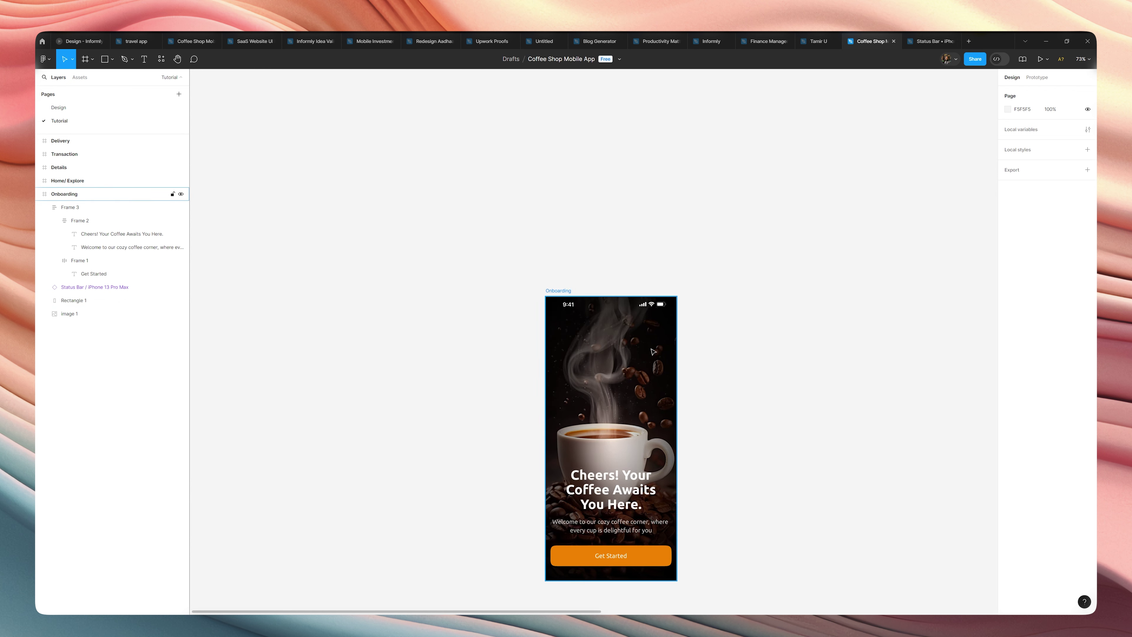
double_click(604, 496)
double_click(624, 487)
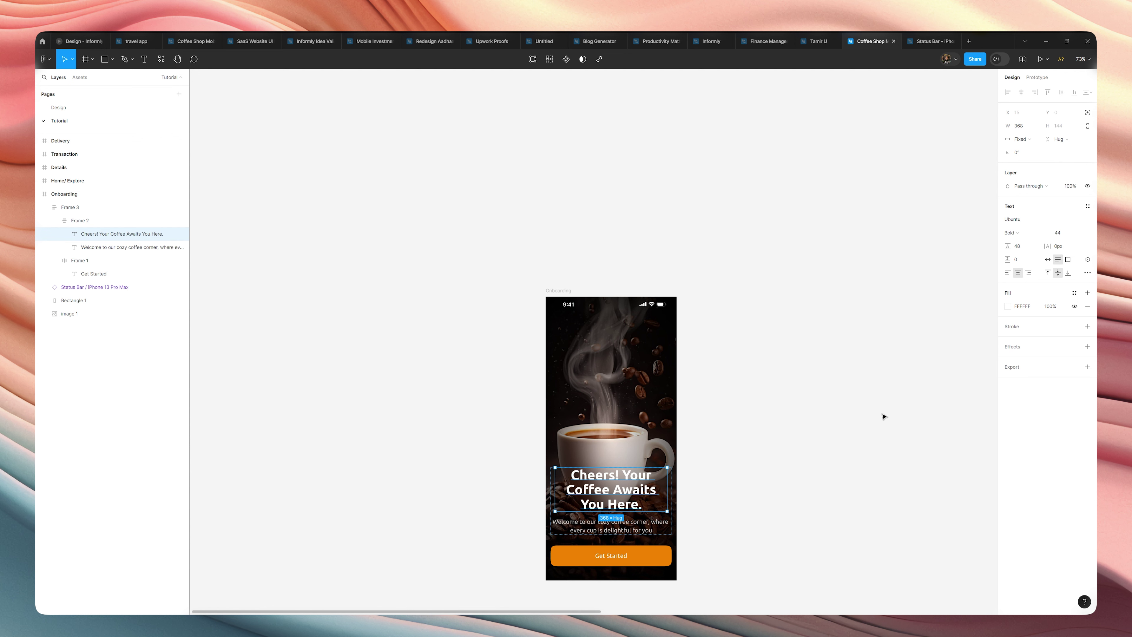
left_click(605, 529)
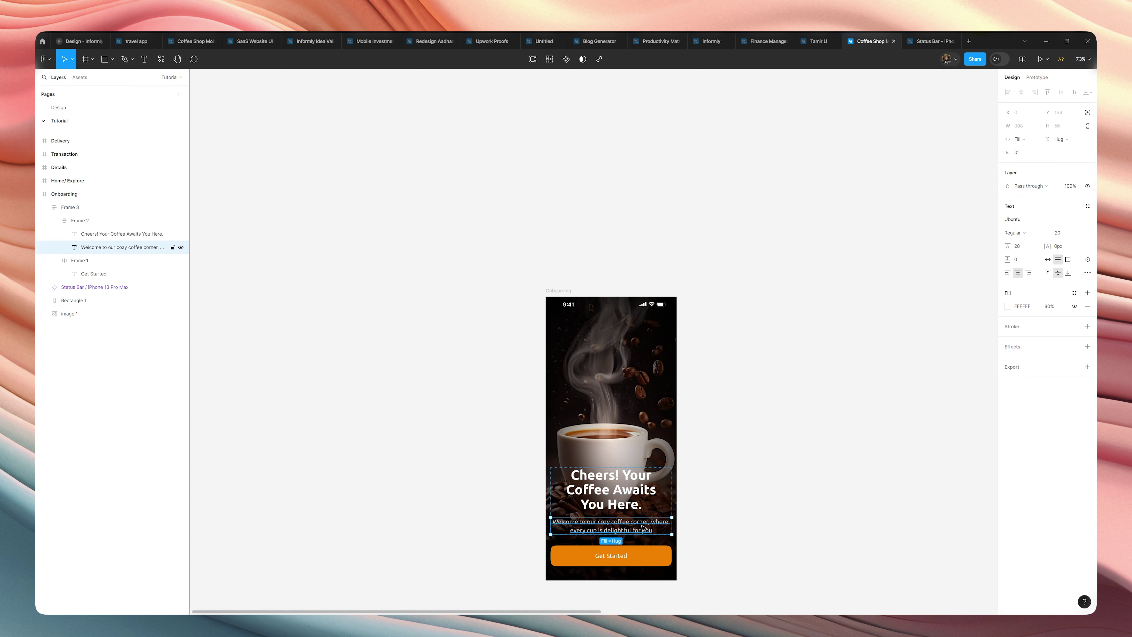
double_click(604, 565)
key("shift+0")
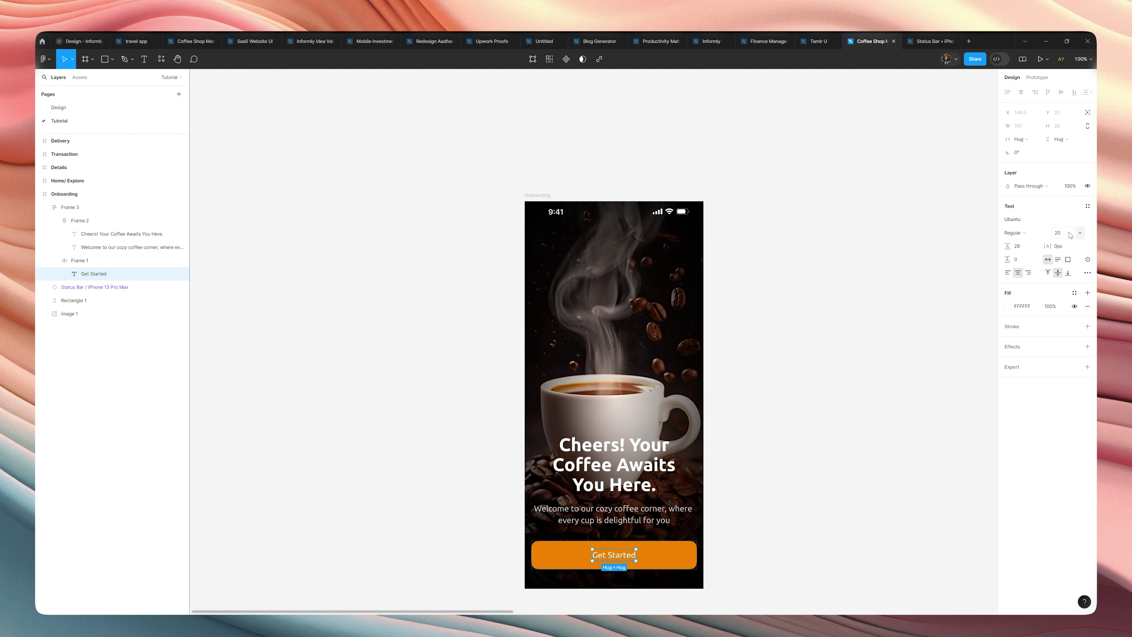
left_click(886, 383)
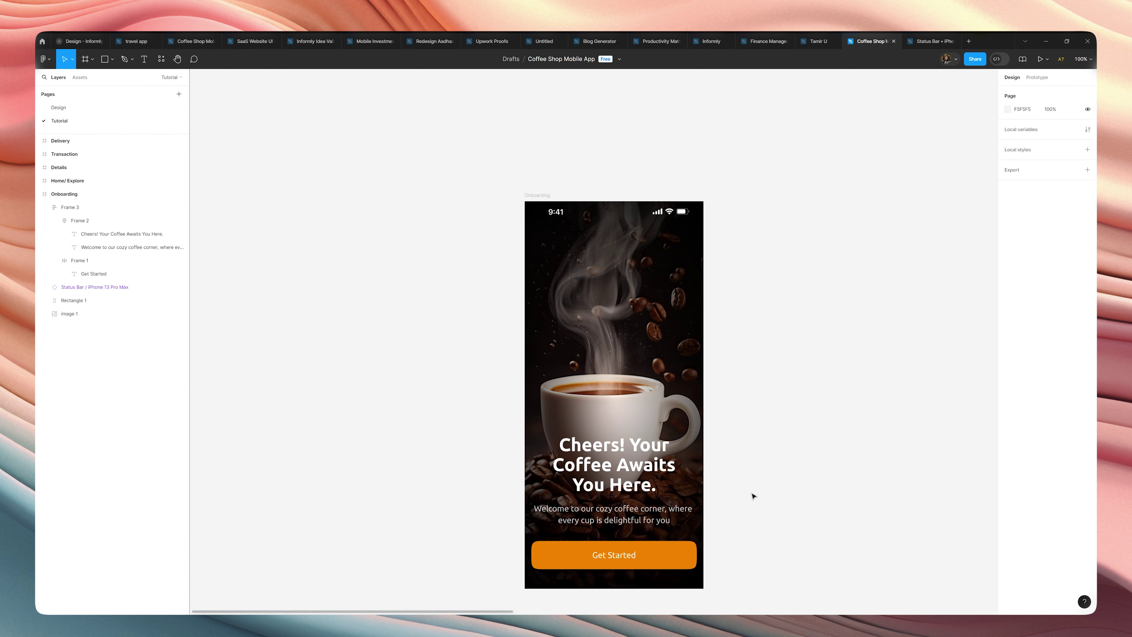
double_click(663, 555)
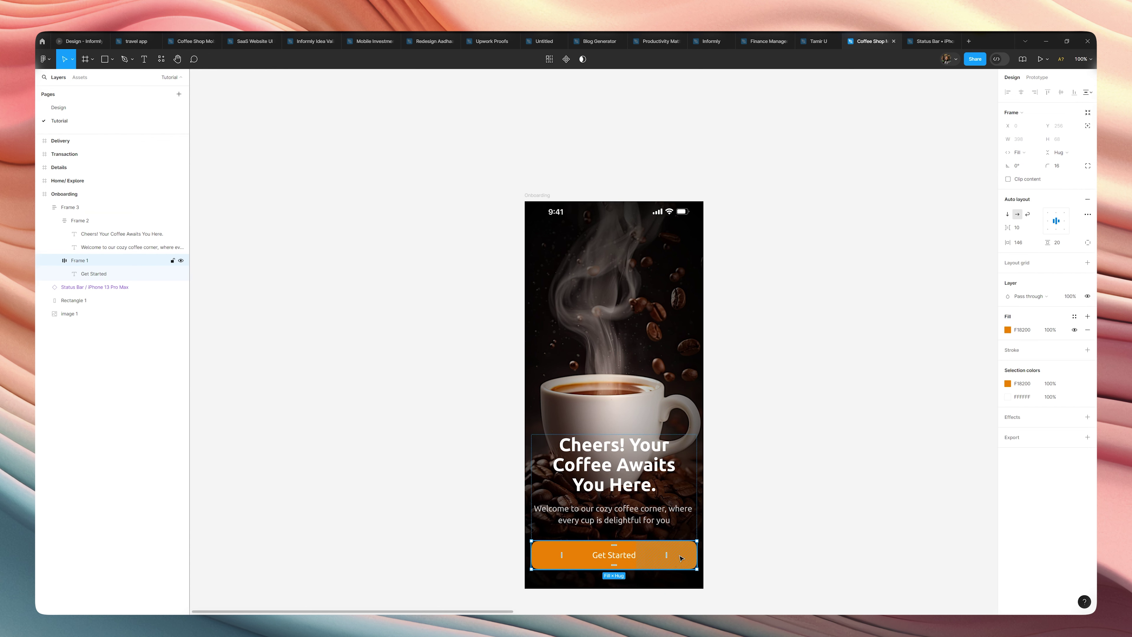
left_click(800, 456)
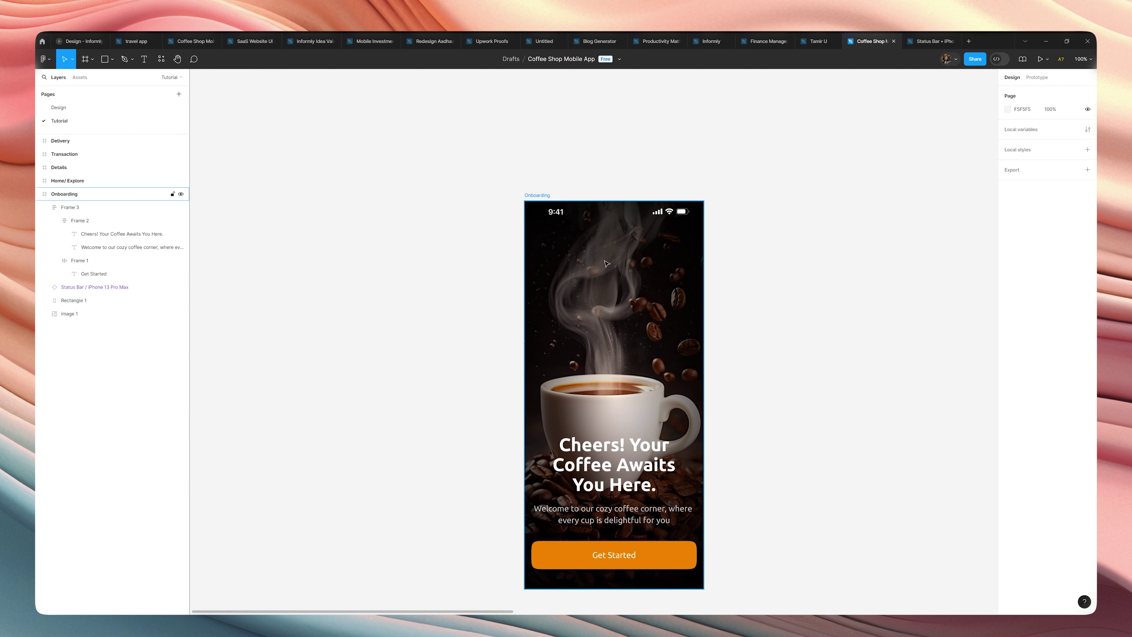
left_click(677, 332)
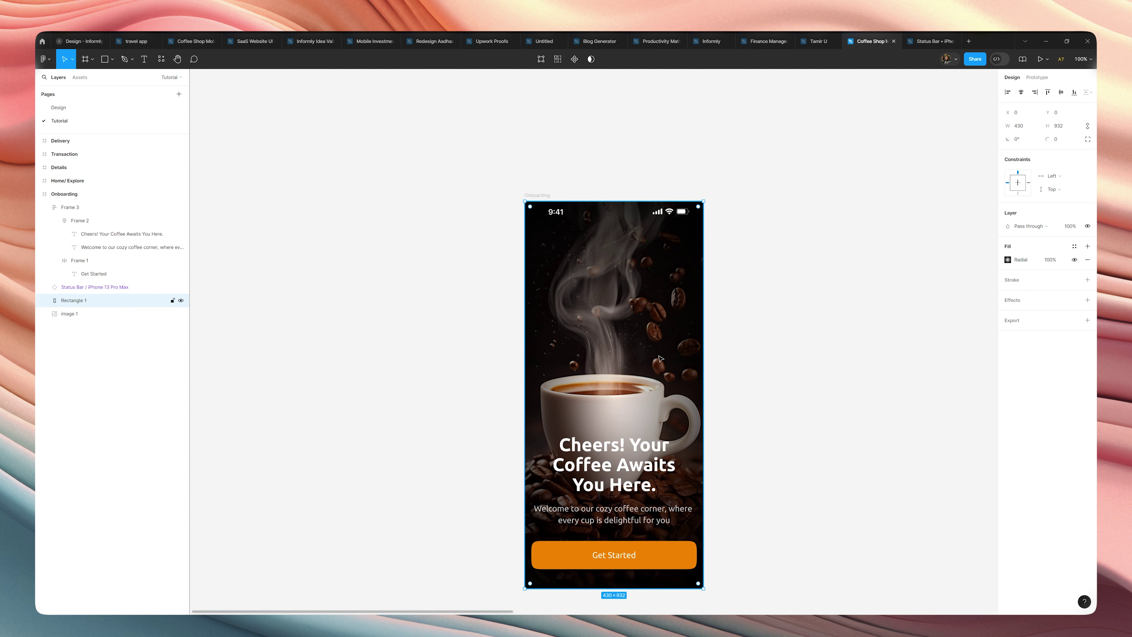
left_click(738, 397)
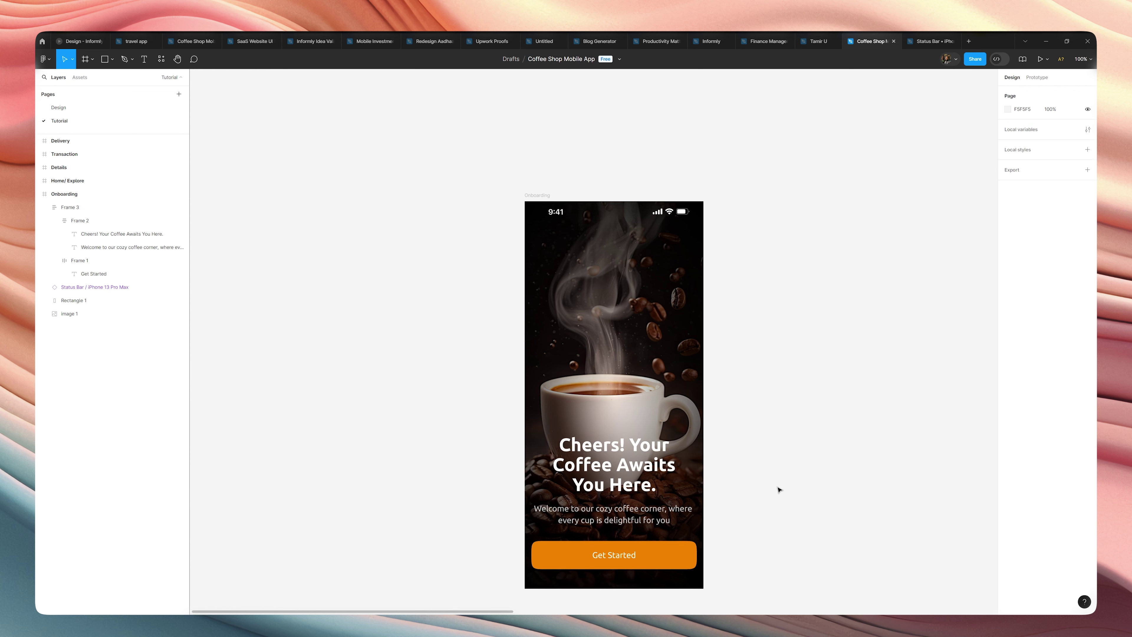
Step: Move the Home/ Explore frame horizontally so it sits close beside the Onboarding frame, at about X 327
scroll(778, 490, "down", 3)
left_click_drag(800, 448, 698, 441)
scroll(764, 429, "down", 1)
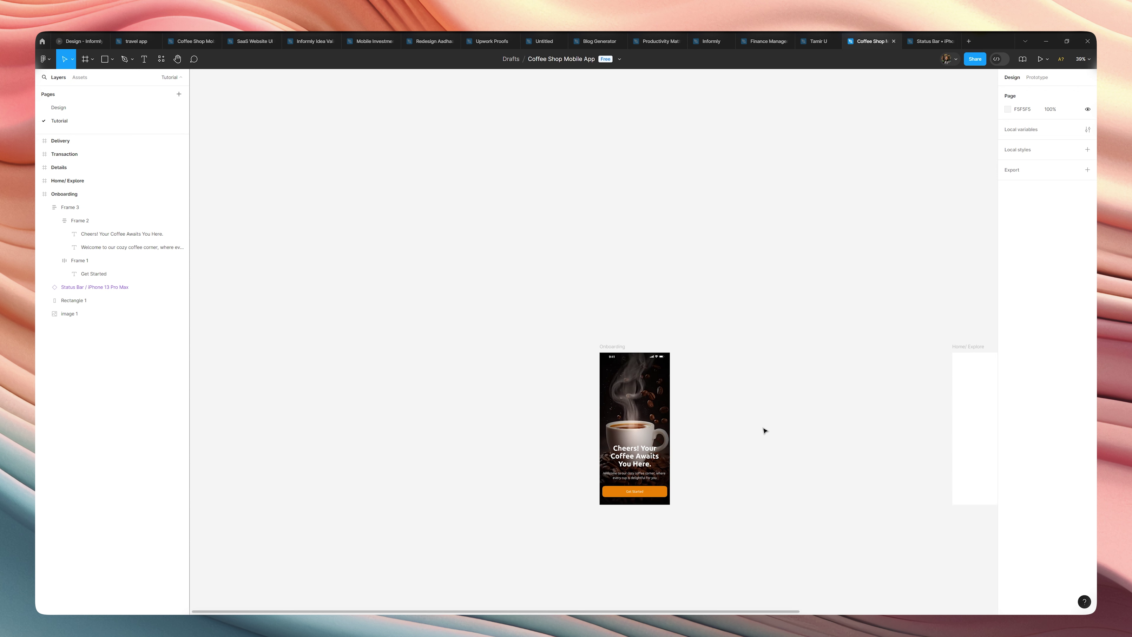
left_click_drag(786, 427, 699, 425)
left_click_drag(910, 387, 674, 386)
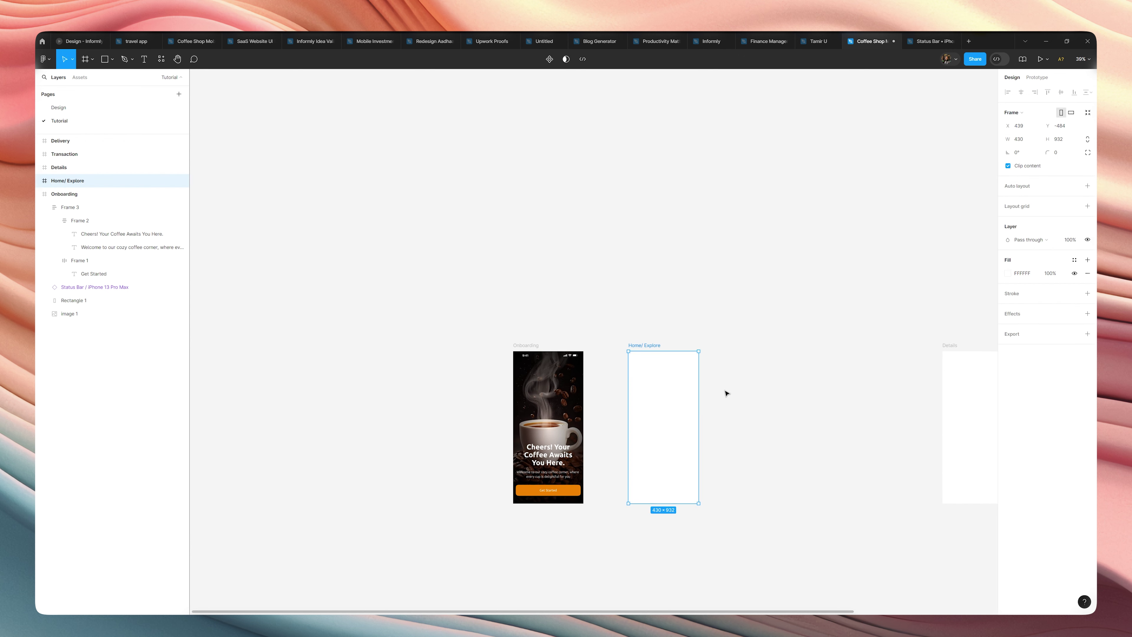
scroll(737, 389, "up", 3)
scroll(713, 379, "down", 3)
left_click(735, 364)
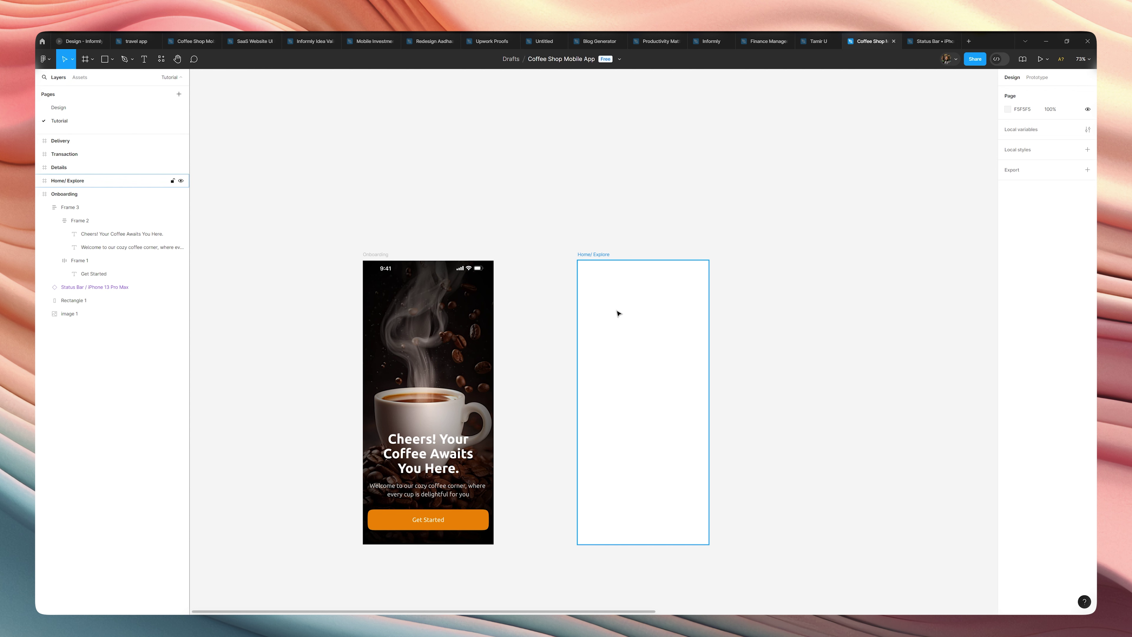
left_click(599, 301)
left_click(559, 309)
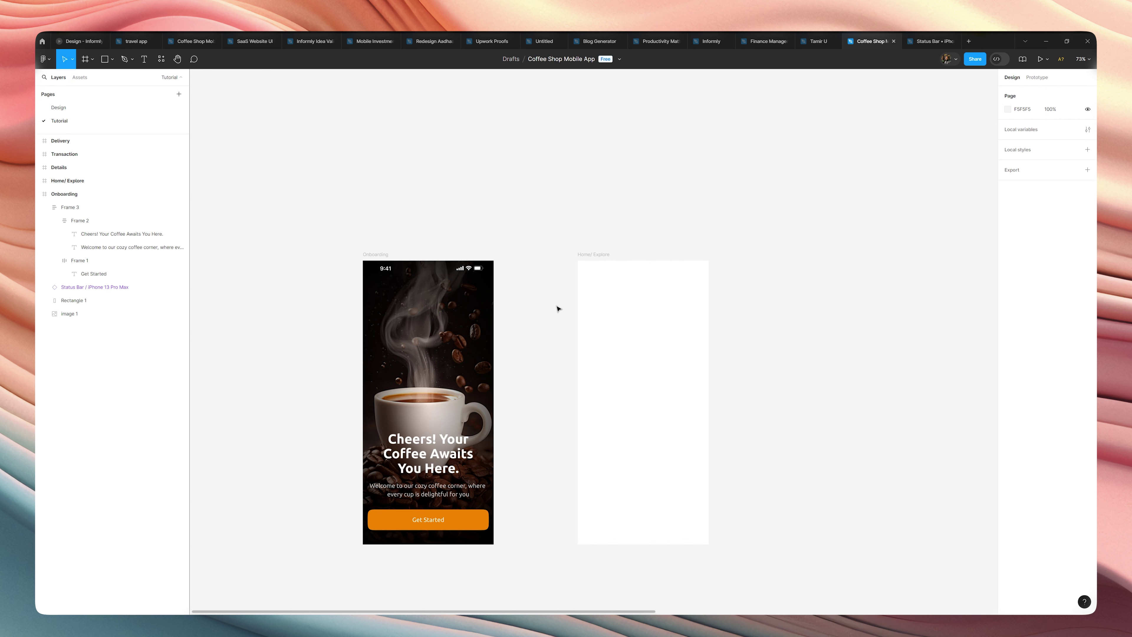
left_click(597, 272)
left_click_drag(632, 313, 601, 313)
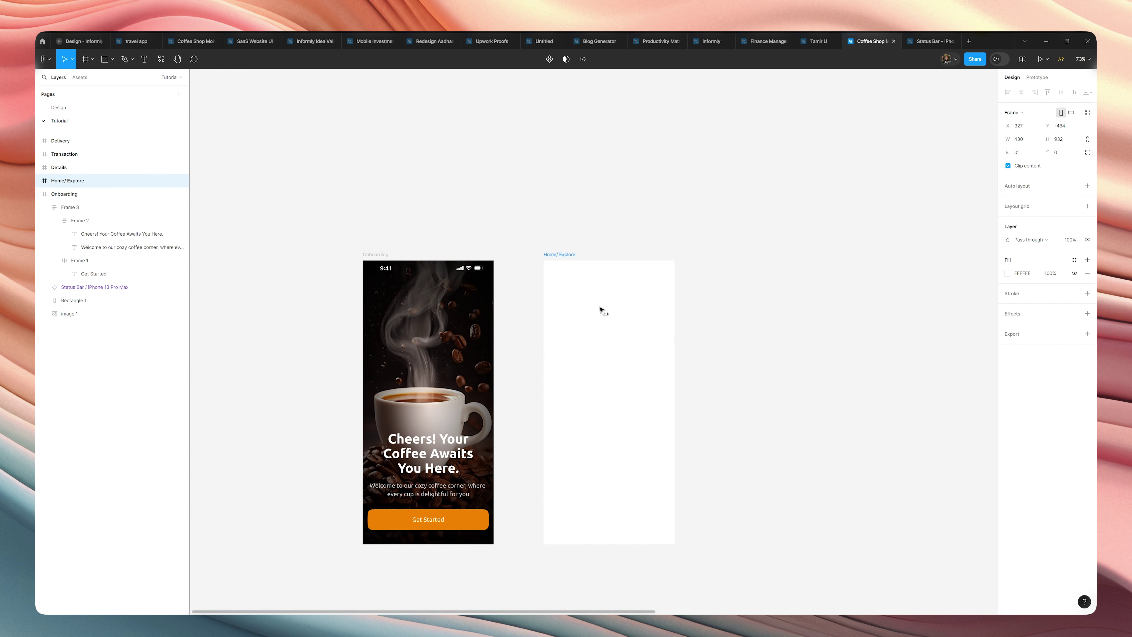
Step: Copy the Onboarding screen's status bar and paste it into the Home/ Explore frame
left_click(685, 326)
key("r")
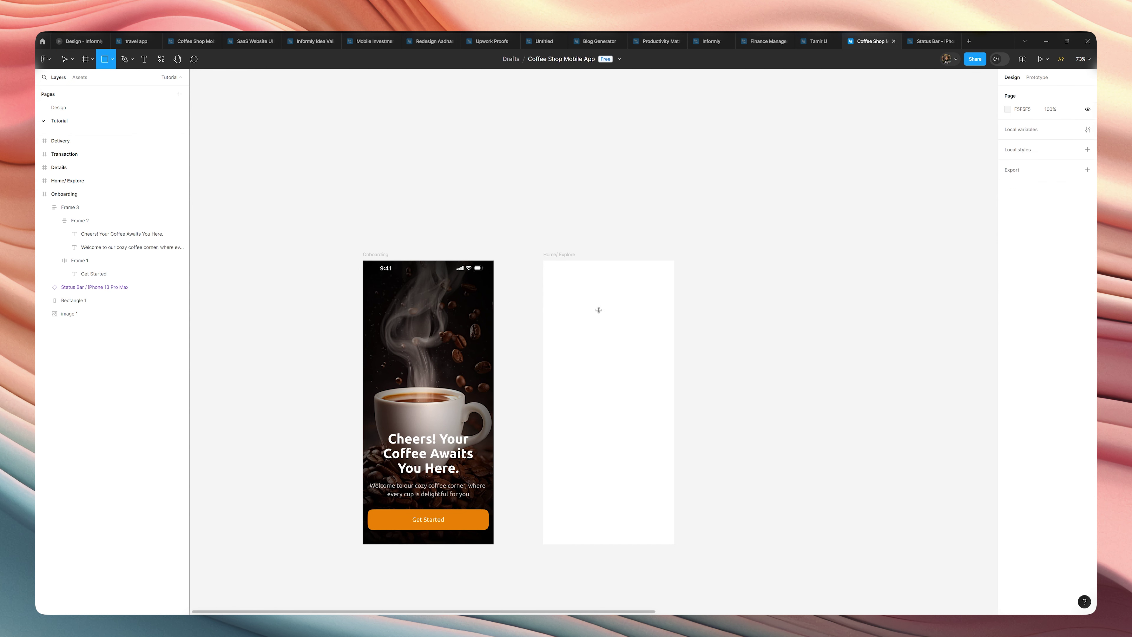
key("v")
left_click(472, 271)
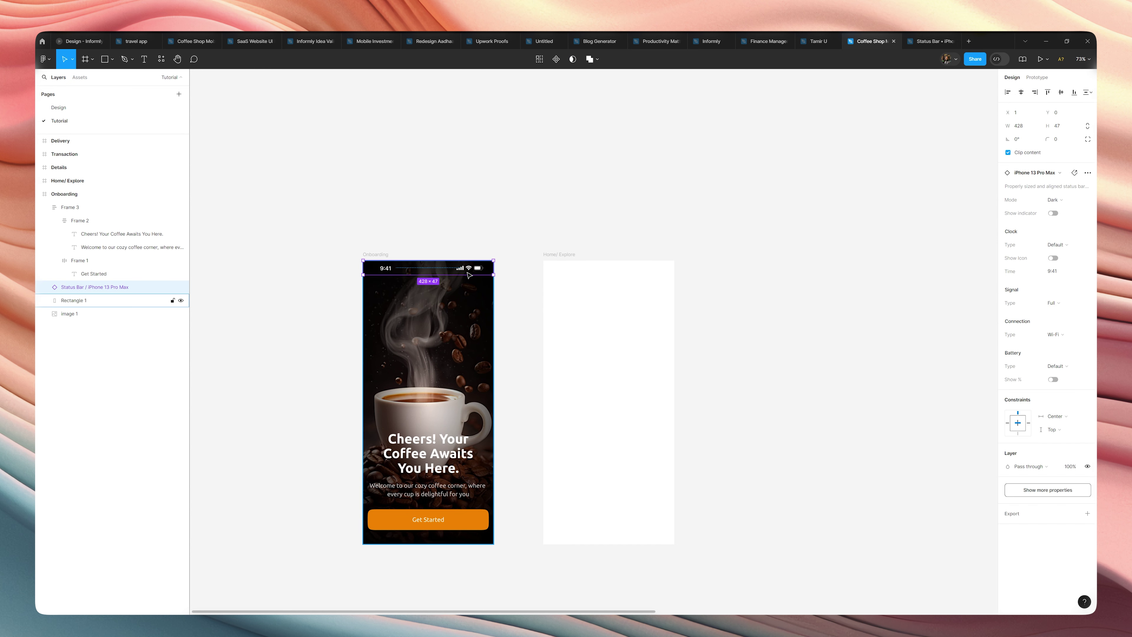
key("ctrl+c")
left_click(551, 262)
key("ctrl+v")
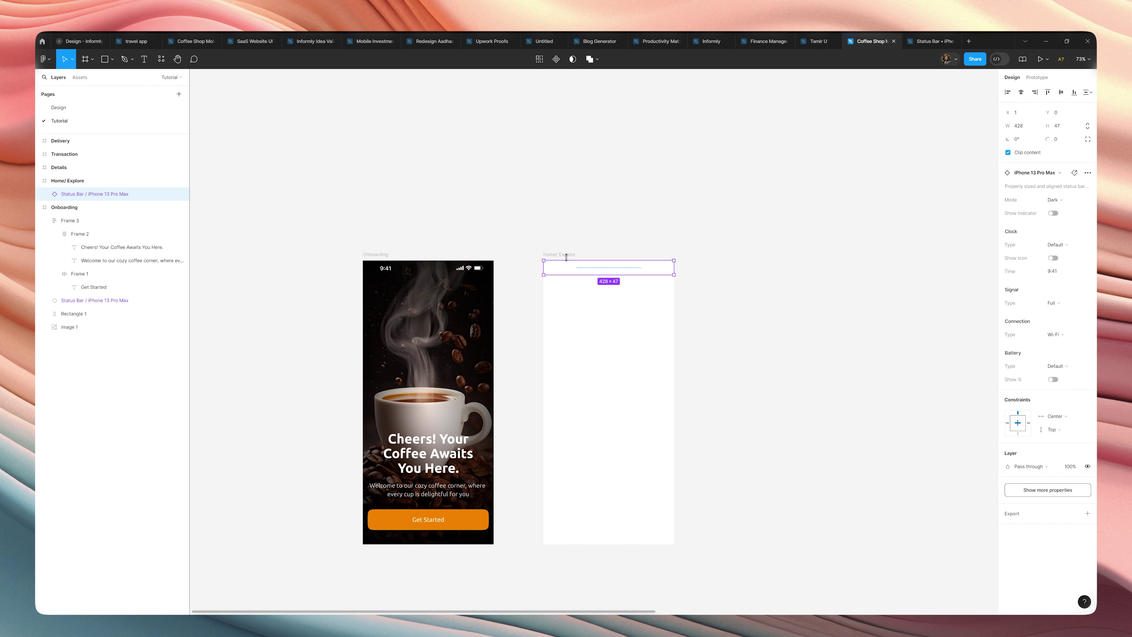
Step: Examine the Mode property of the Onboarding screen's status bar component
left_click(478, 271)
key("shift+0")
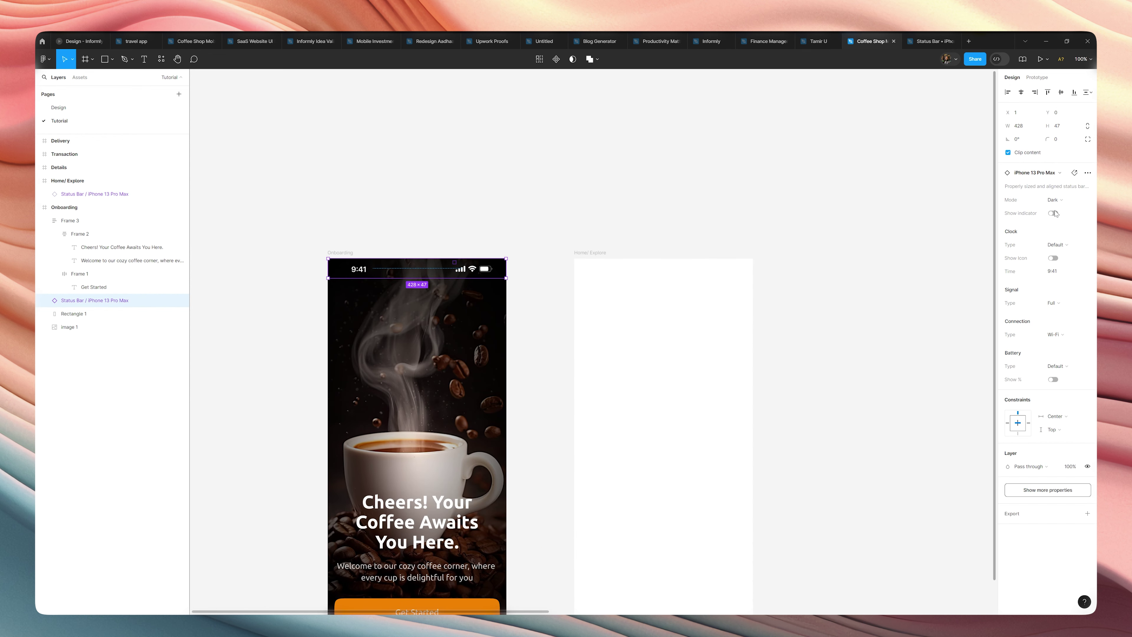
left_click(1056, 200)
left_click(1056, 191)
left_click(633, 266)
Step: Draw a rectangle about 429 × 238 across the upper part of the Home/ Explore frame and send it behind the status bar
left_click(675, 341)
key("r")
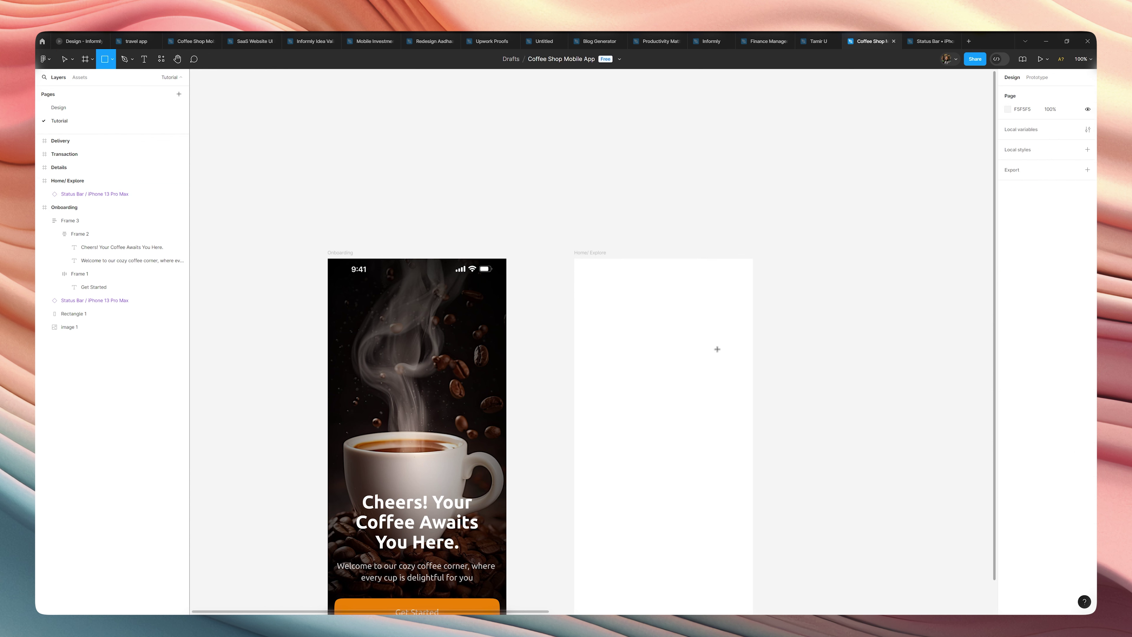
mouse_move(752, 354)
left_mouse_down()
mouse_move(717, 319)
mouse_move(608, 286)
mouse_move(575, 259)
left_mouse_up()
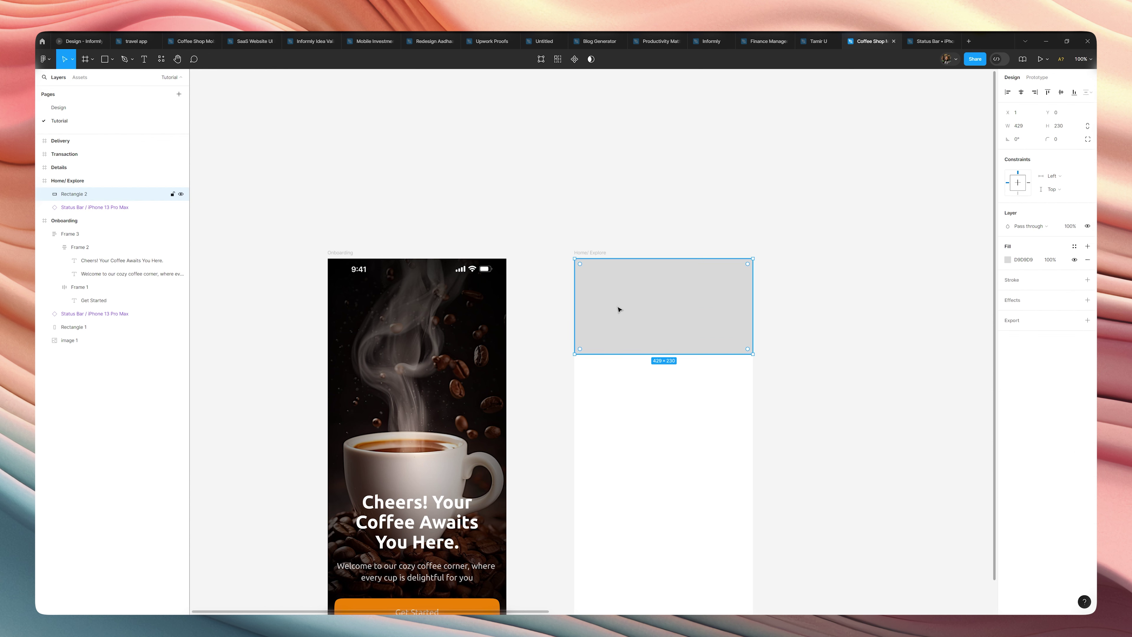
key("ctrl+bracketleft")
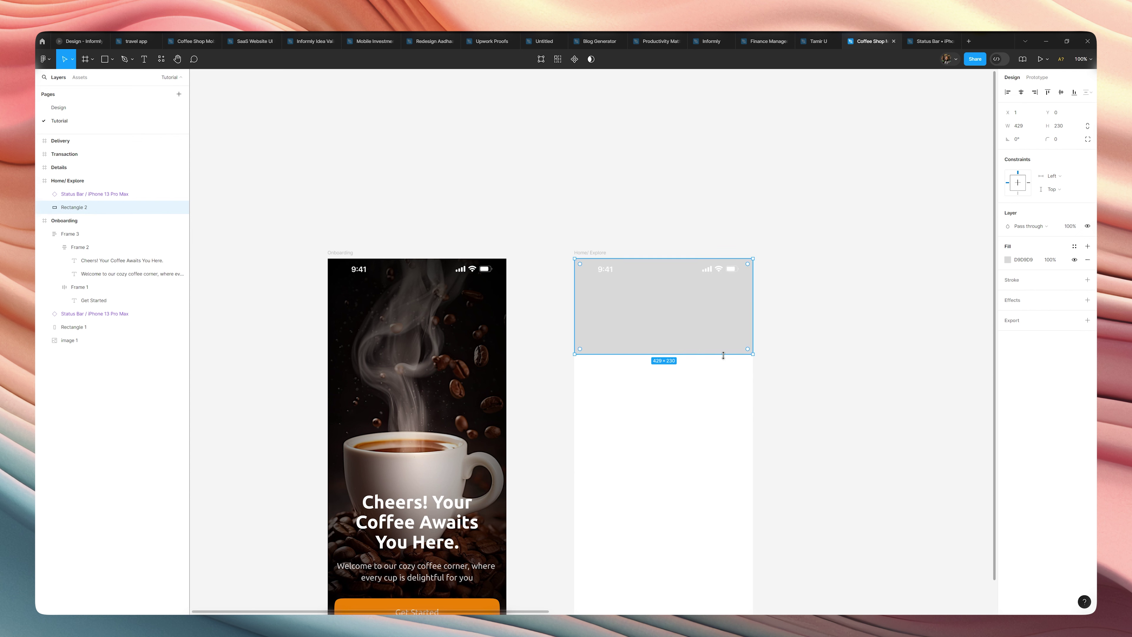
left_click_drag(723, 357, 723, 361)
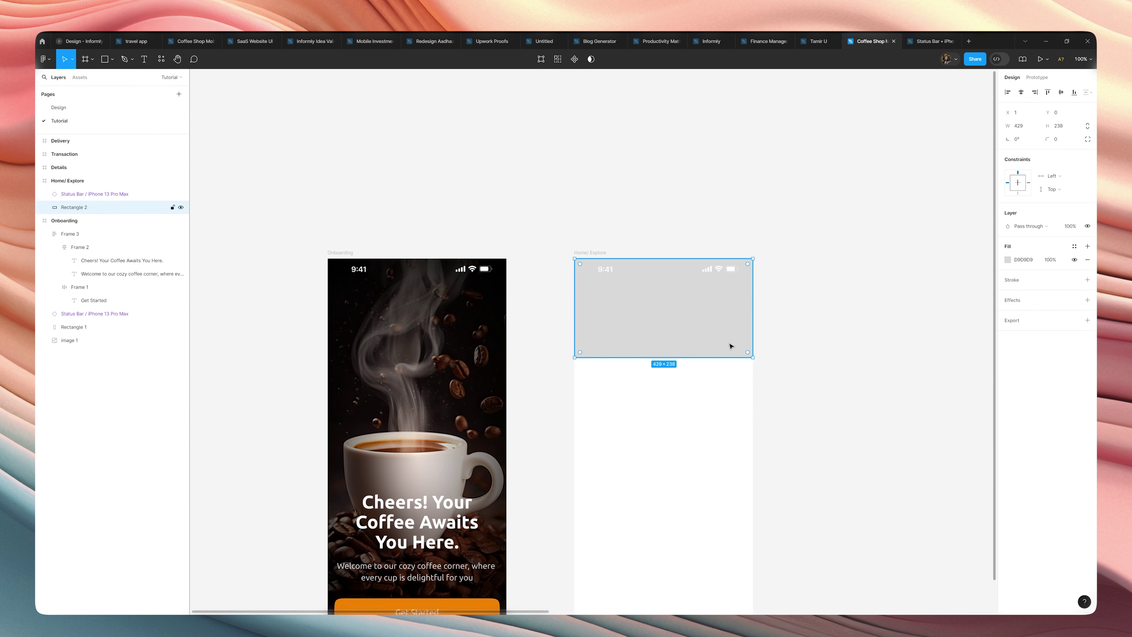
Step: Fill the new header rectangle with the orange sampled from the Get Started button
left_click(1007, 260)
left_click(909, 402)
scroll(844, 397, "down", 3)
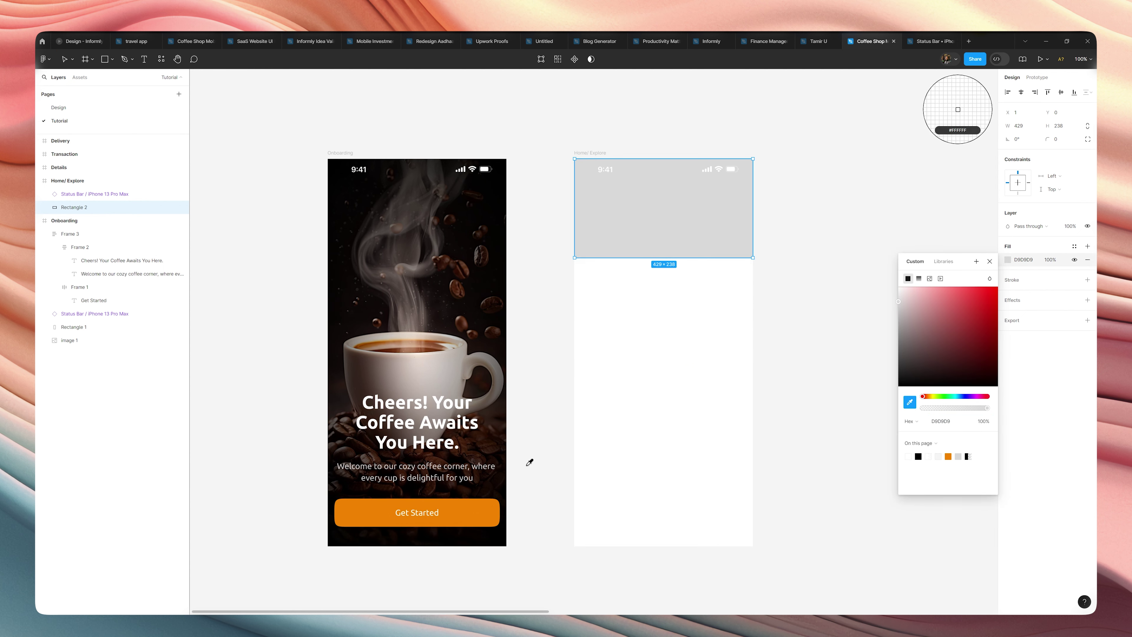
left_click(449, 519)
key("Escape")
Step: Create a color style named Primary from the Get Started button's orange fill
double_click(486, 512)
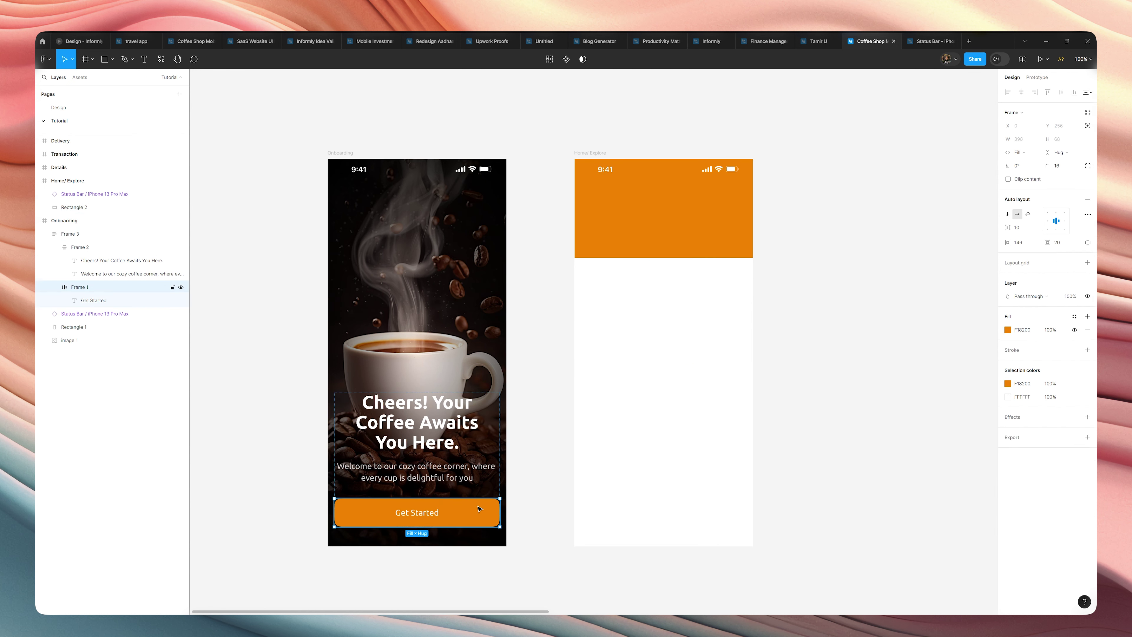
left_click(1073, 316)
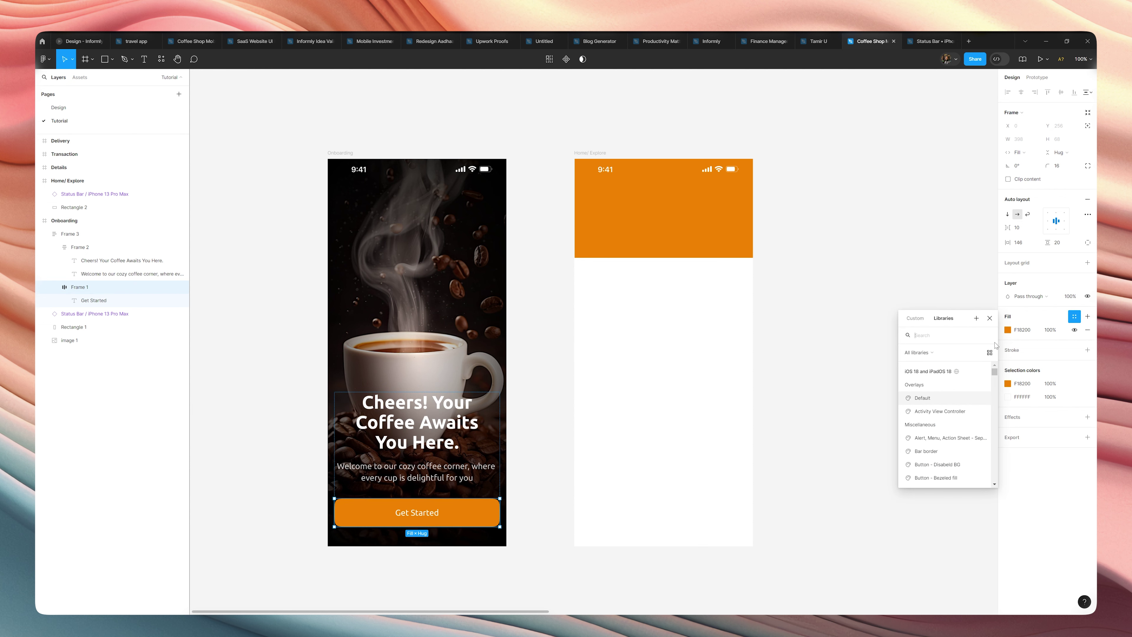
left_click(977, 319)
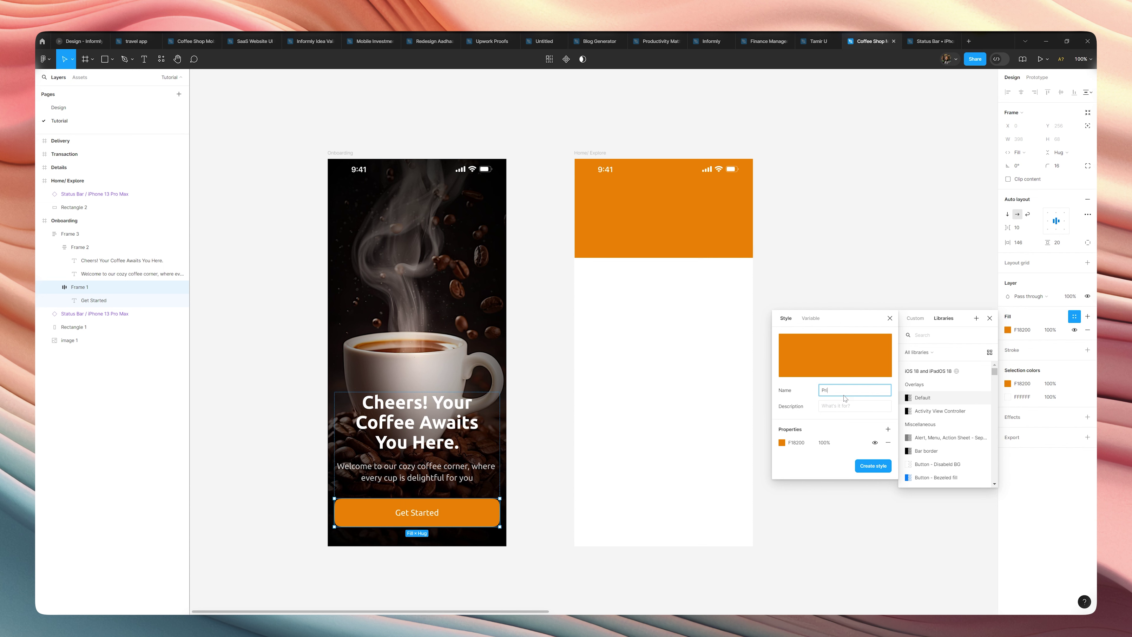
key("Return")
left_click(845, 398)
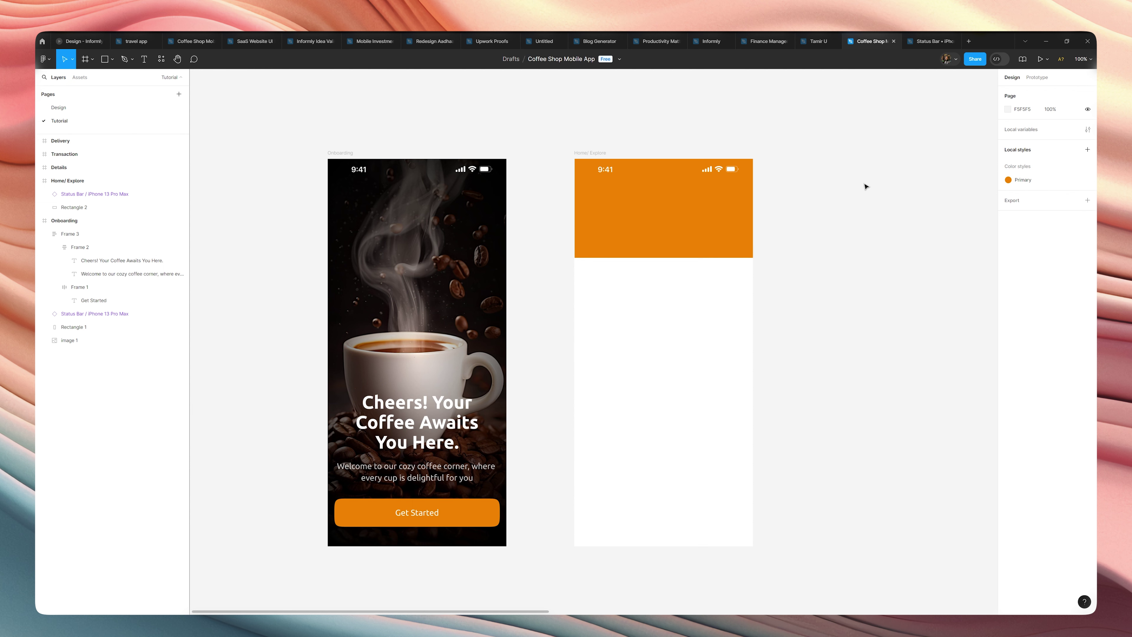
Step: Darken the Home/ Explore header rectangle's fill to the dark brown 4D2900
left_click(691, 199)
left_click(1007, 260)
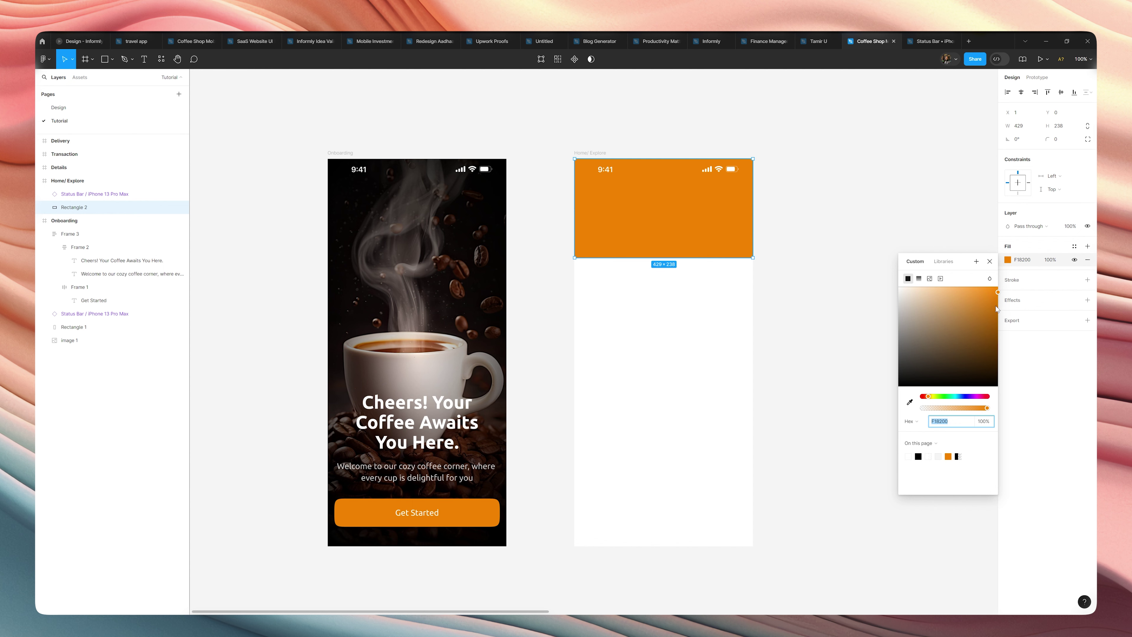
left_click_drag(996, 309, 1015, 372)
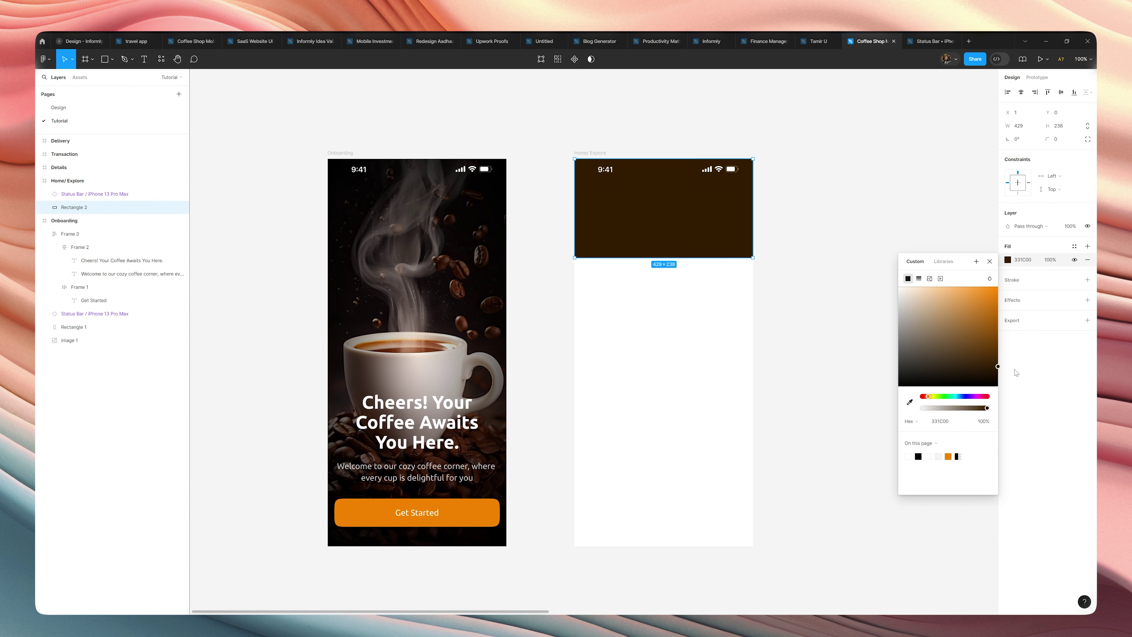
left_click_drag(997, 360, 1001, 362)
left_click(783, 265)
left_click(689, 249)
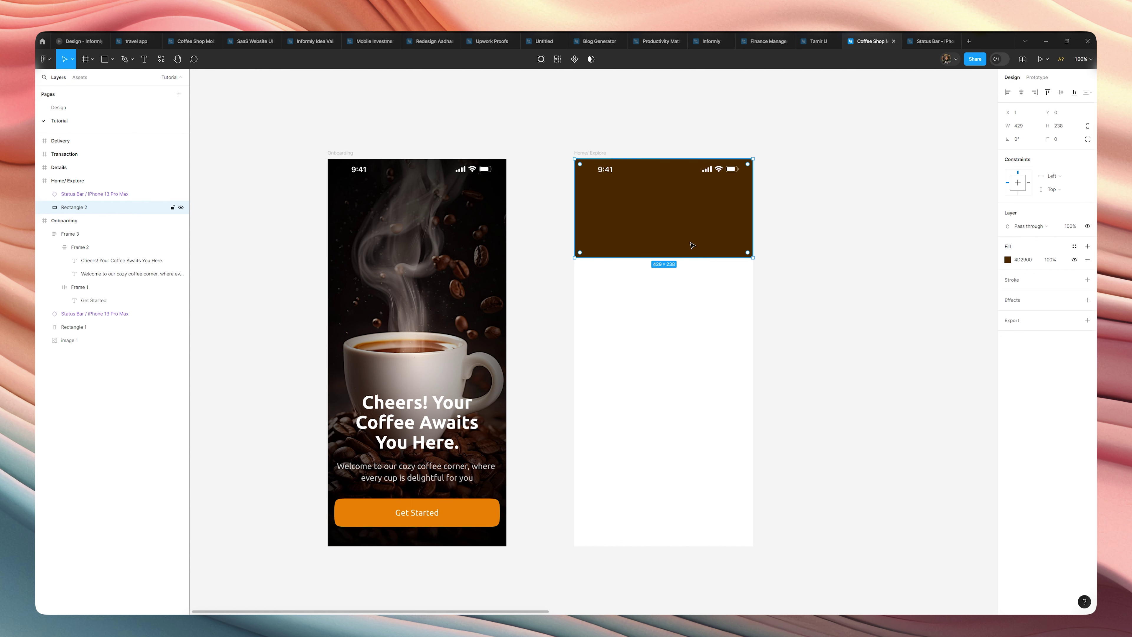
Step: Turn on the visibility of the Onboarding frame's 5-column layout grid
left_click_drag(675, 233, 680, 339)
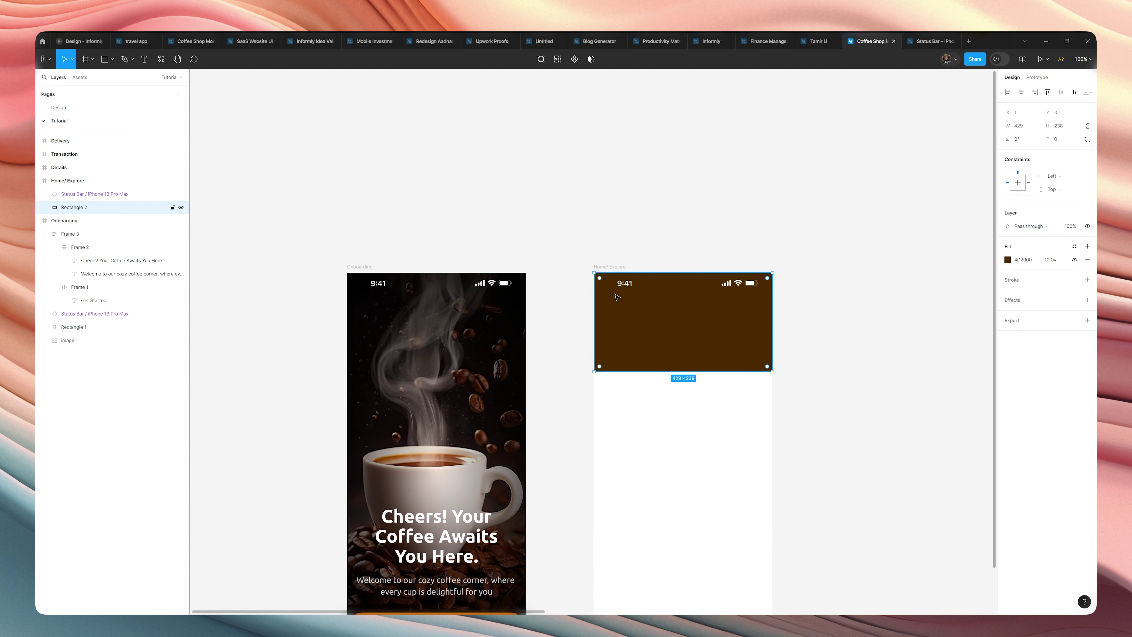
left_click(607, 267)
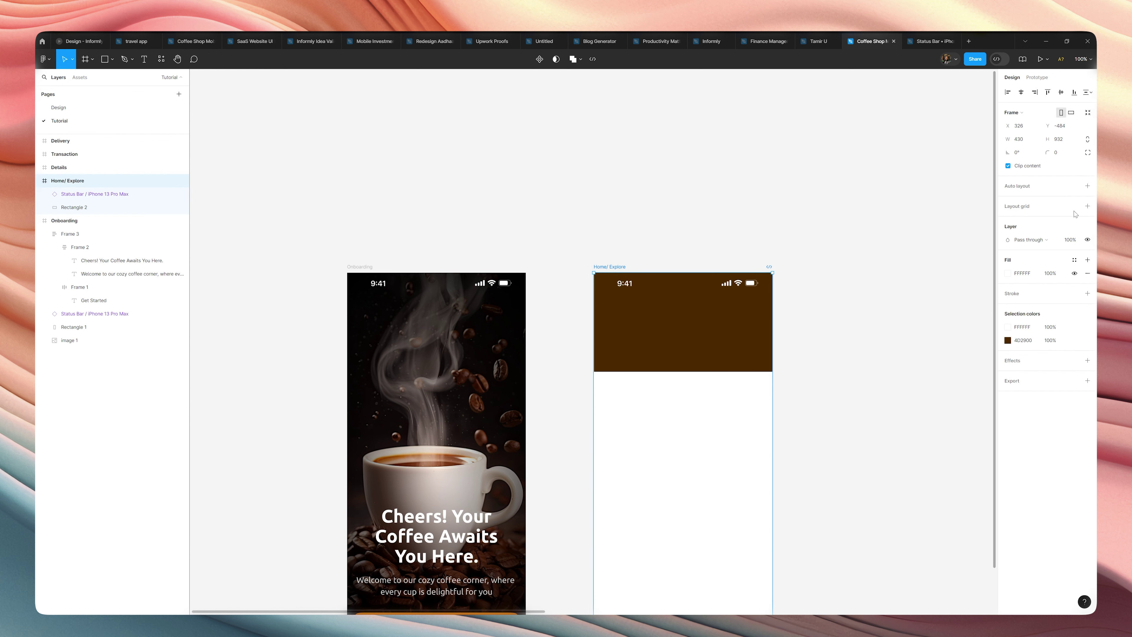
left_click(348, 266)
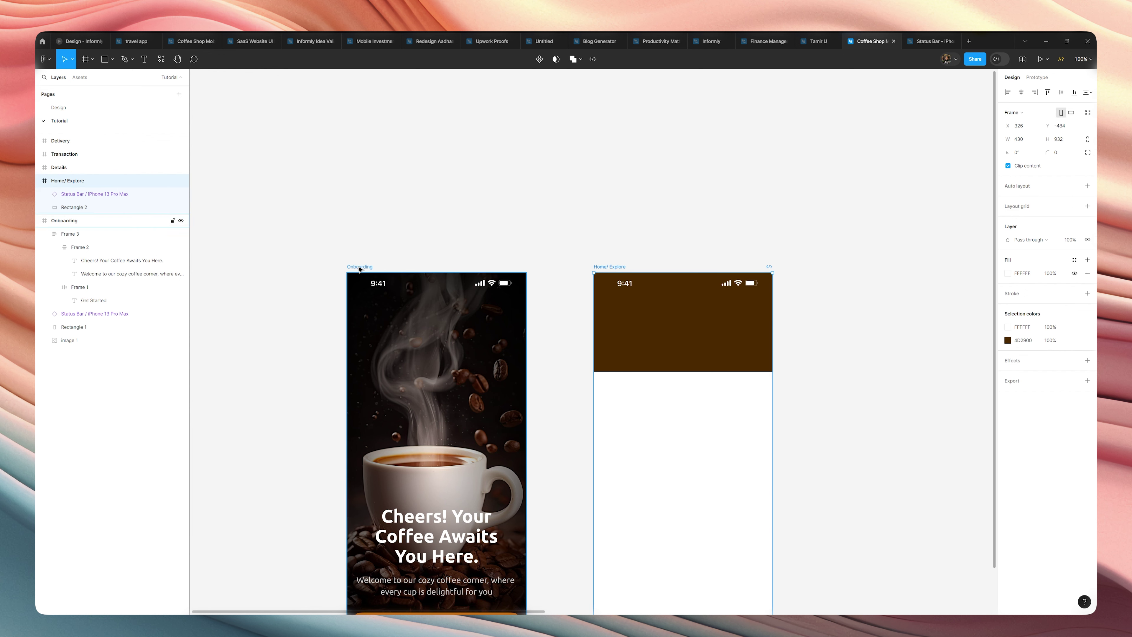
left_click(1074, 219)
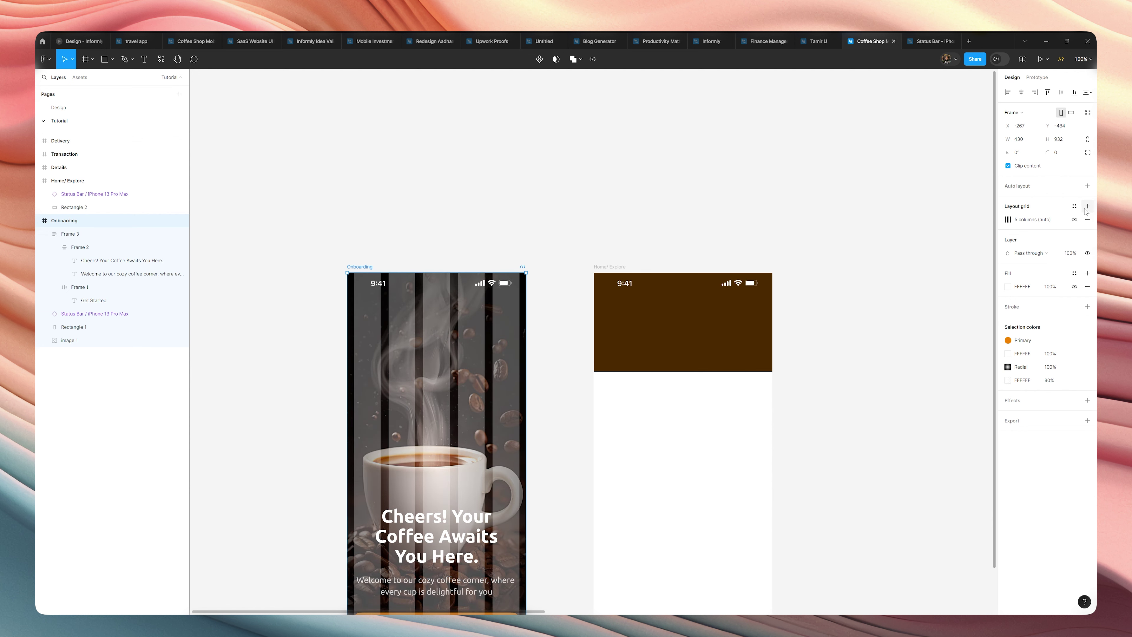
Step: Save the Onboarding frame's column grid as a grid style named Mobile Layout Grid
left_click(1075, 206)
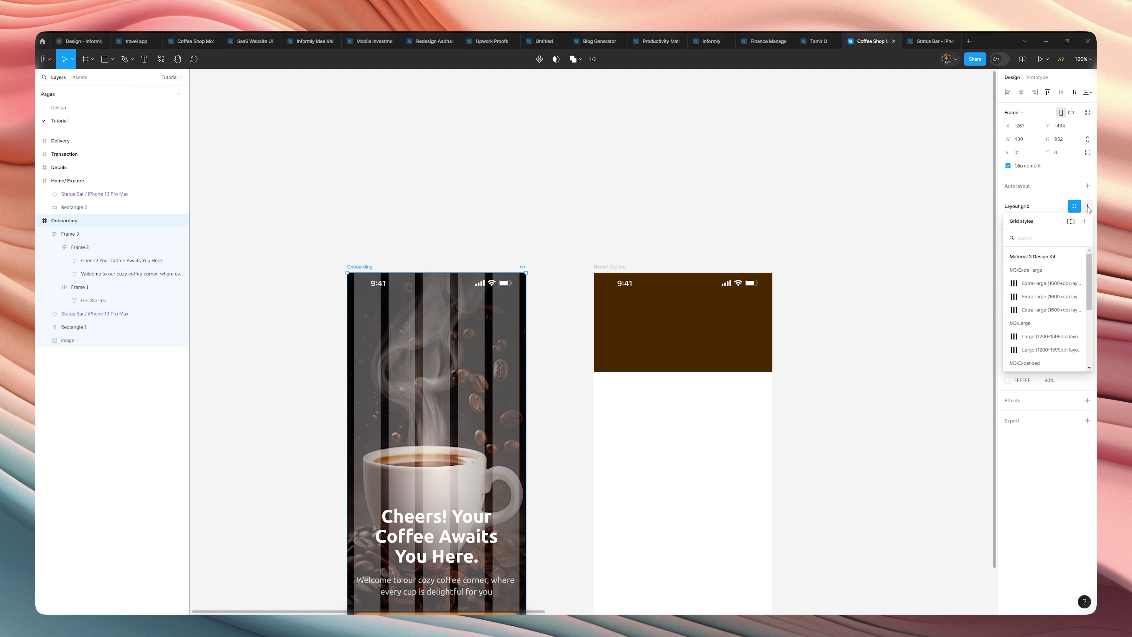
left_click(1087, 206)
left_click(1087, 219)
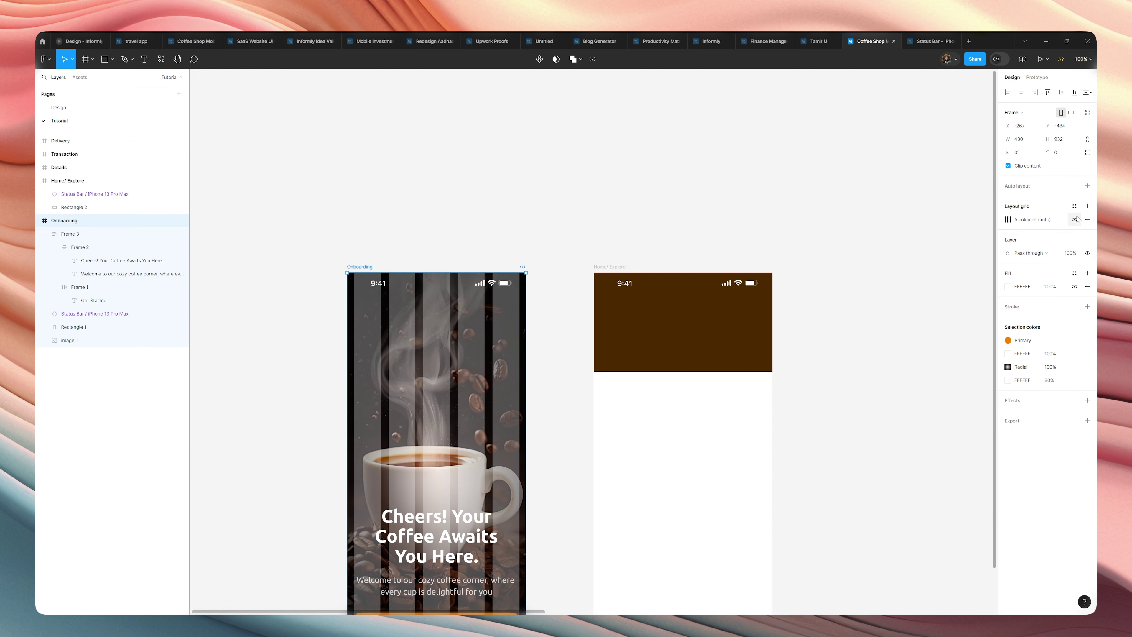
left_click(1075, 206)
left_click(1084, 222)
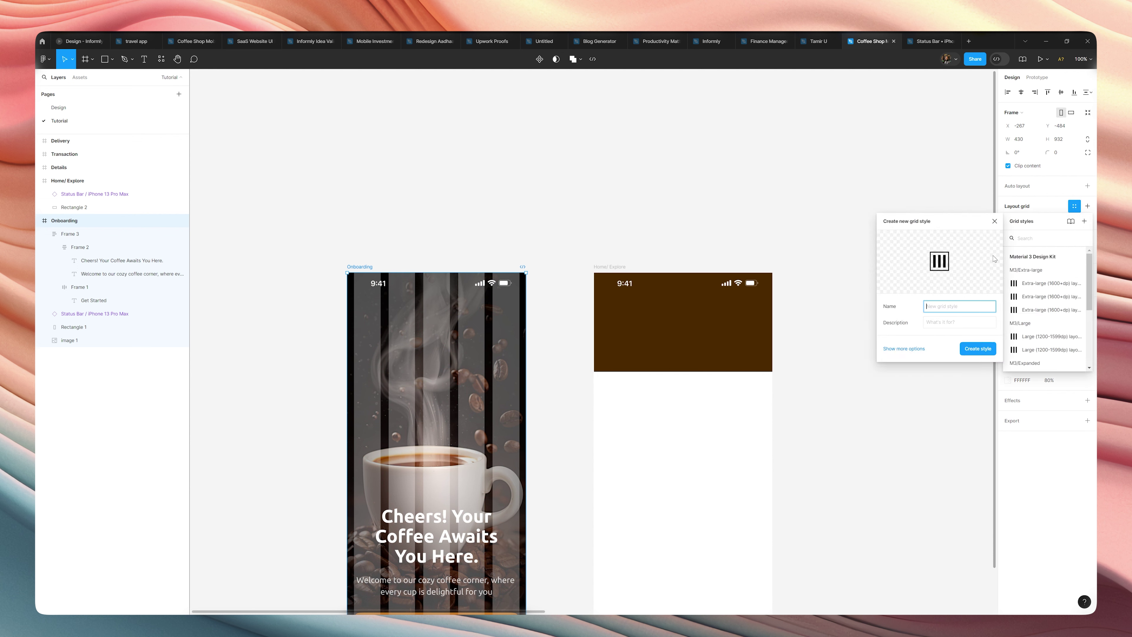
type("Mobile Layout Grid")
key("Return")
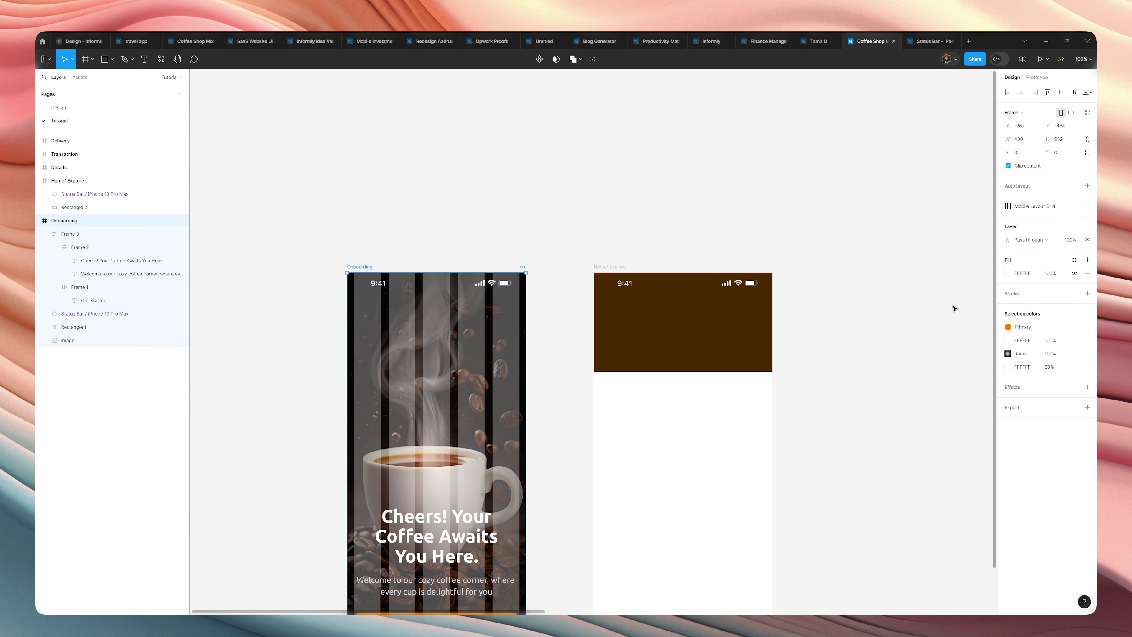
Step: Apply the Mobile Layout Grid style to the Home/ Explore frame
left_click(620, 269)
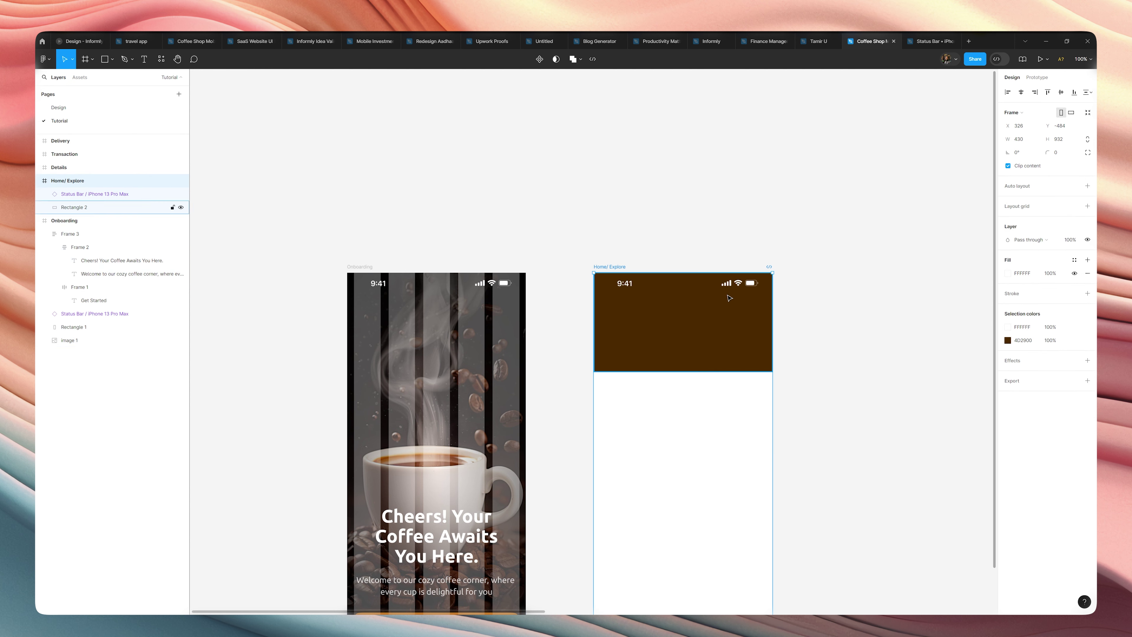
left_click(1075, 206)
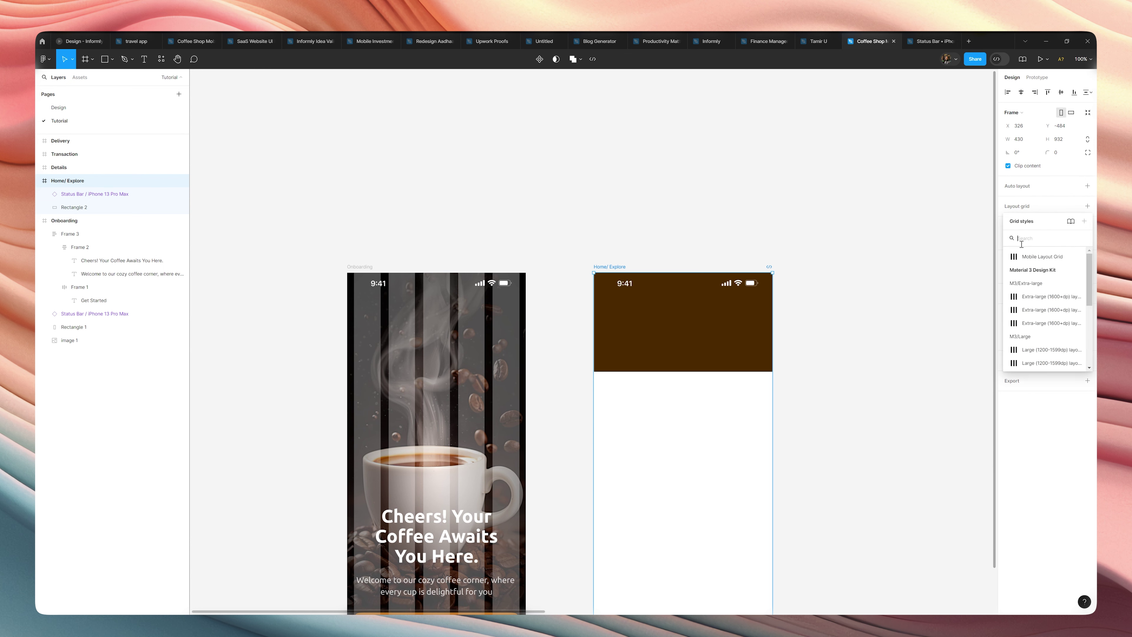
left_click(1030, 259)
left_click(834, 307)
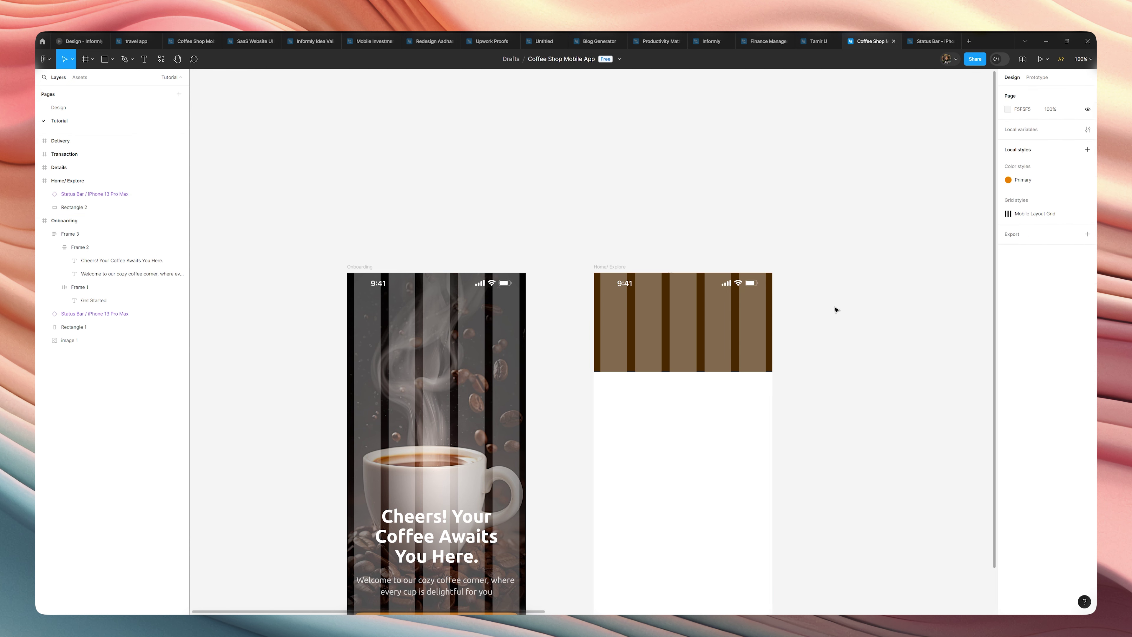
left_click(686, 328)
scroll(581, 331, "up", 3)
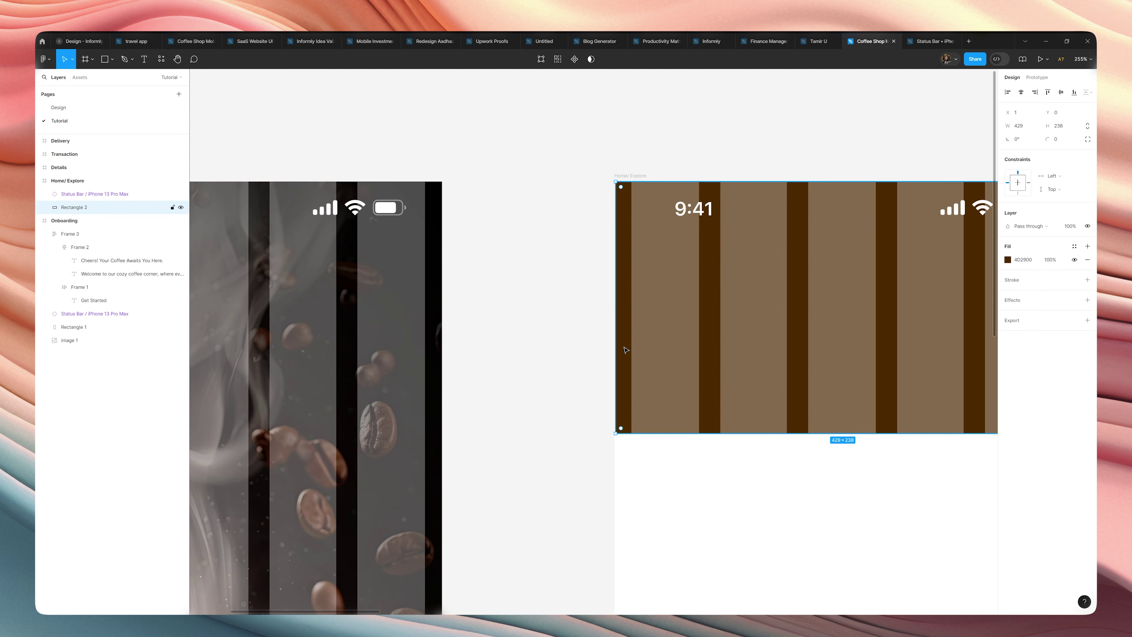
scroll(626, 348, "down", 3)
left_click(647, 403)
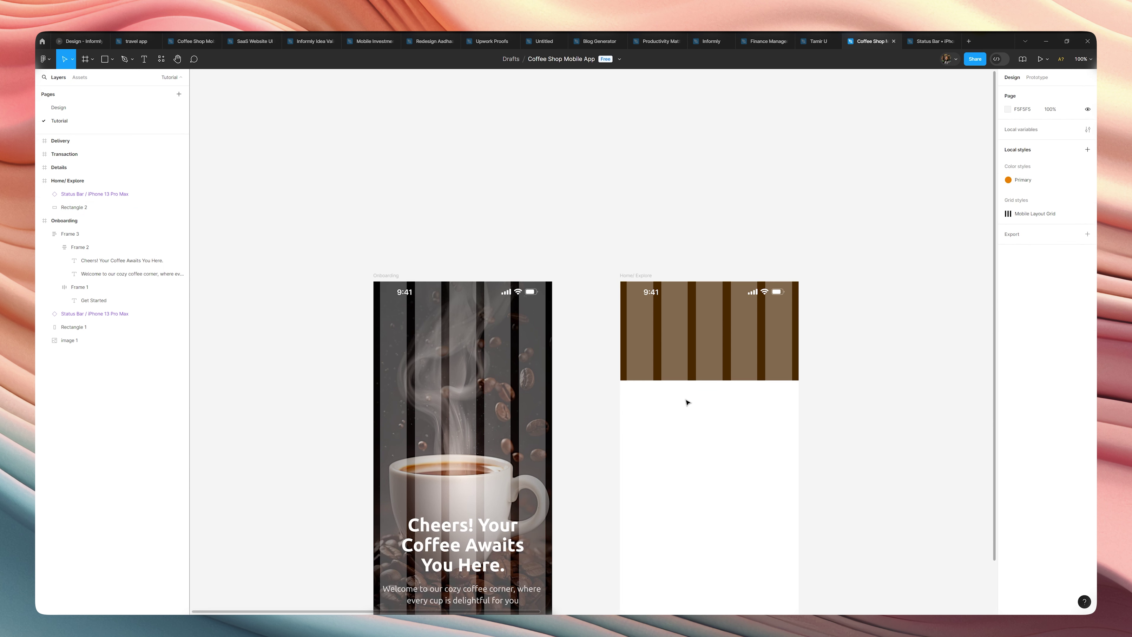
scroll(682, 383, "down", 2)
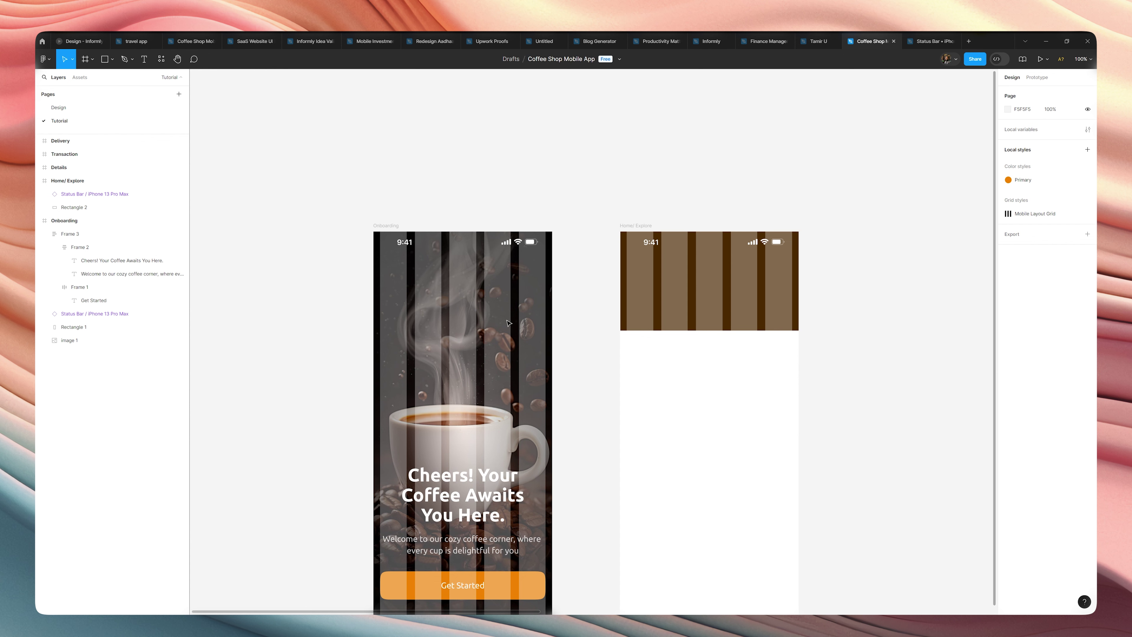
Step: Edit the Mobile Layout Grid style so its columns are blue 0019FF at 20% opacity
left_click(389, 231)
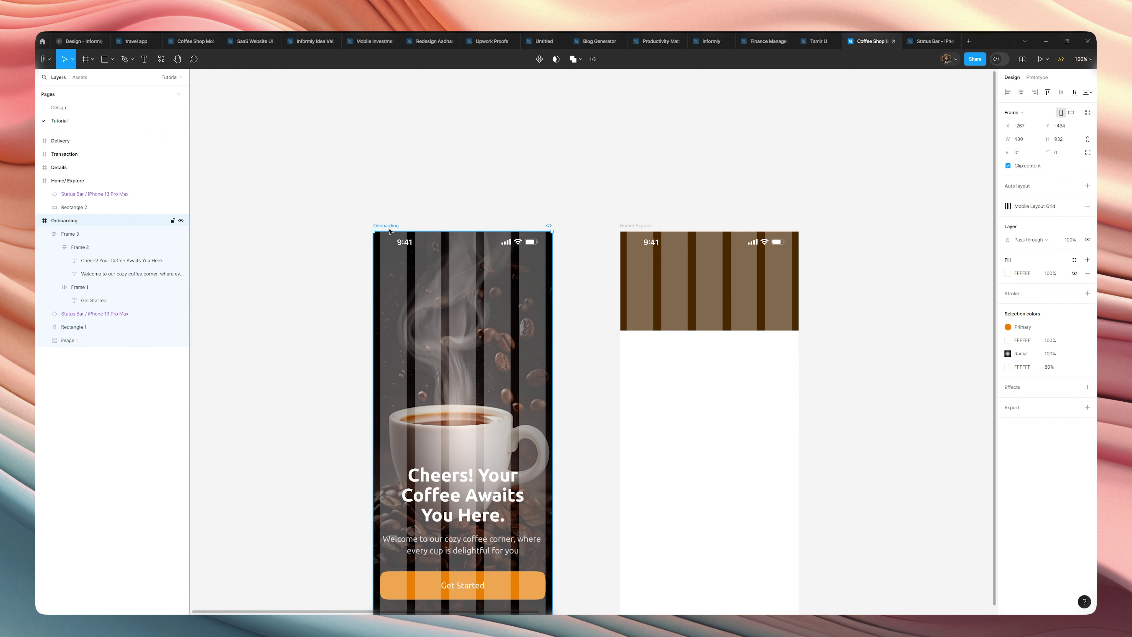
left_click(1005, 206)
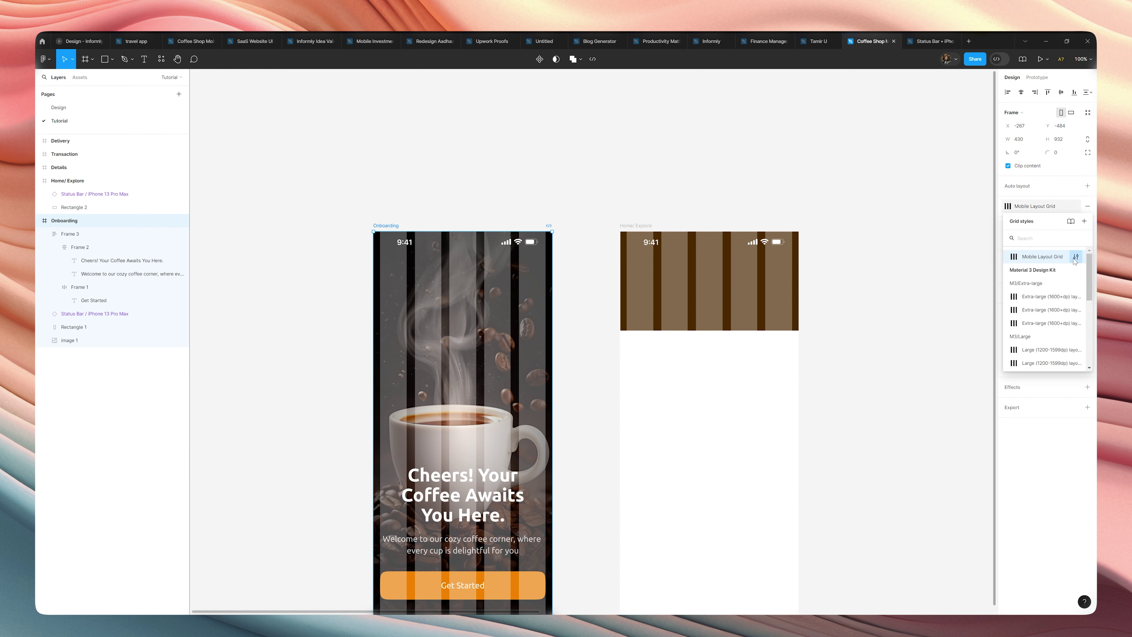
left_click(1075, 257)
left_click(887, 396)
left_click(821, 429)
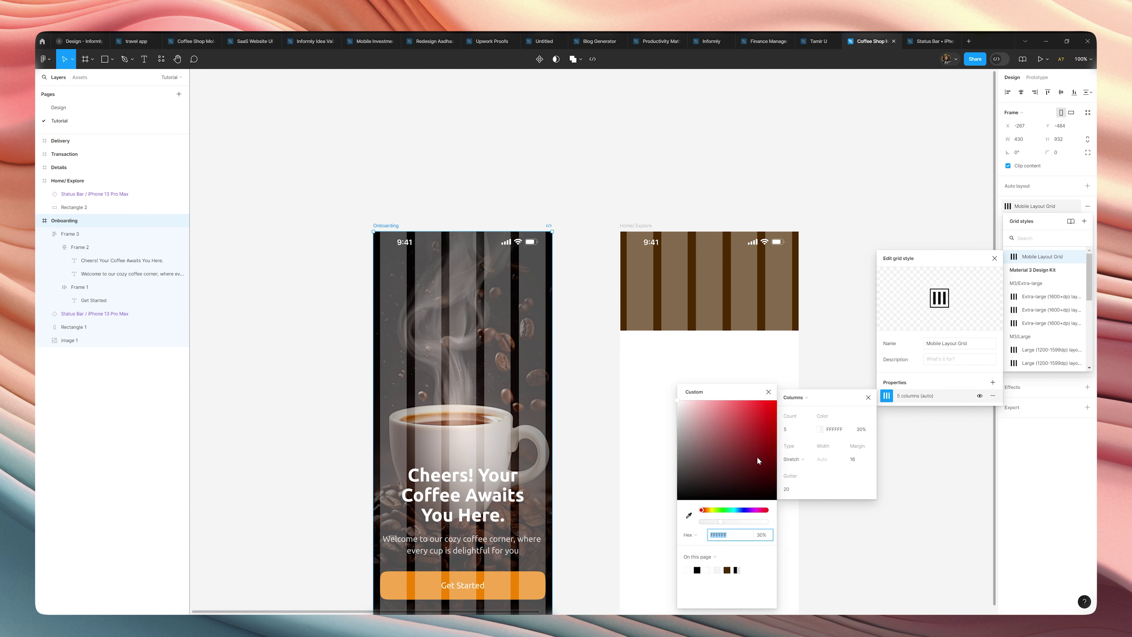
left_click(743, 510)
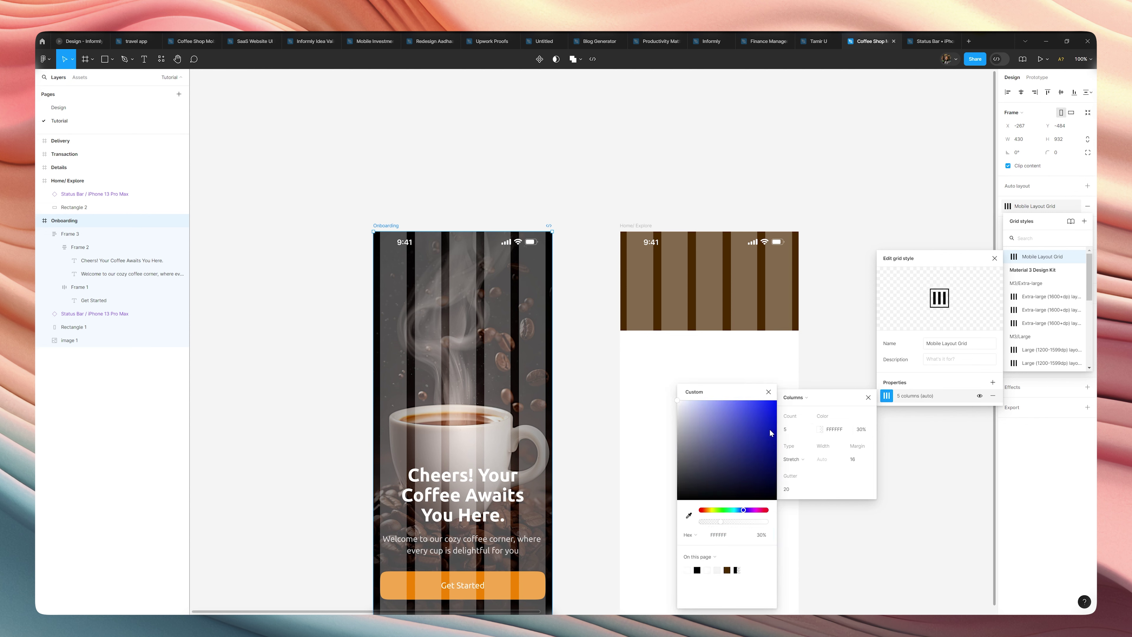
left_click_drag(770, 444, 804, 397)
left_click(862, 433)
type("20")
key("Return")
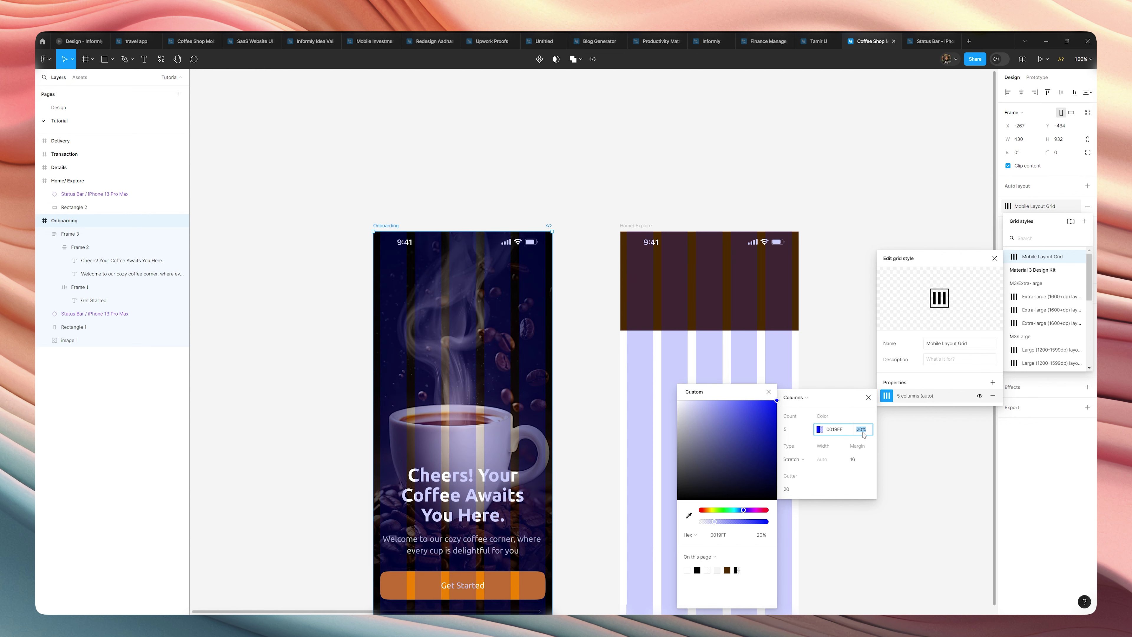
left_click(868, 396)
left_click(840, 375)
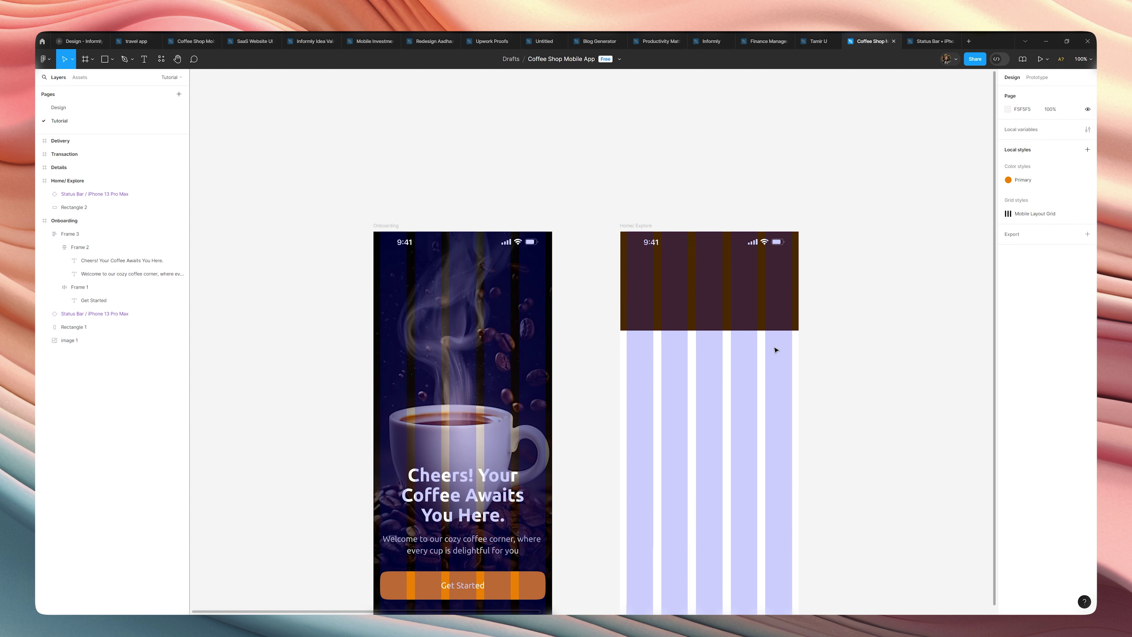
Step: Hide the layout grids on the canvas and show them again
left_click(489, 279)
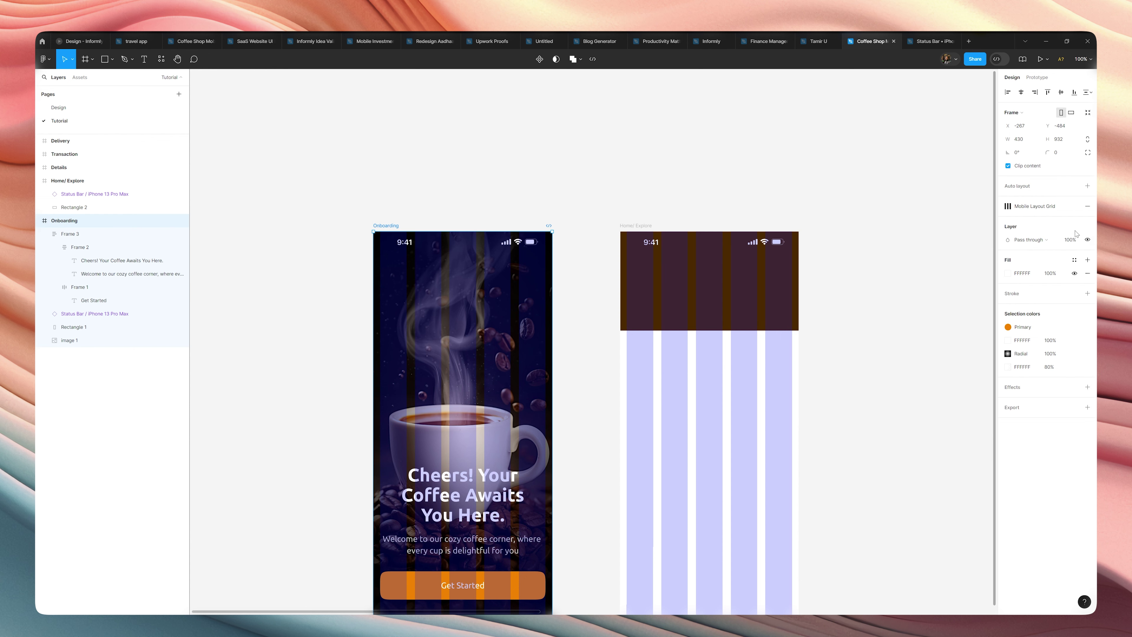
key("ctrl+shift+4")
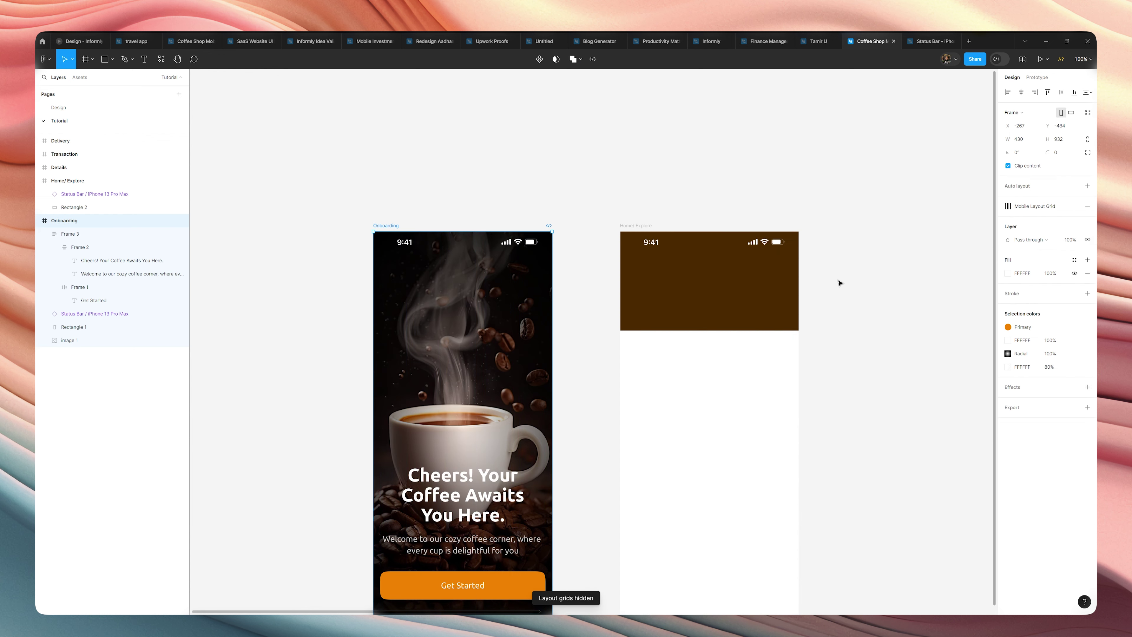
left_click(642, 226)
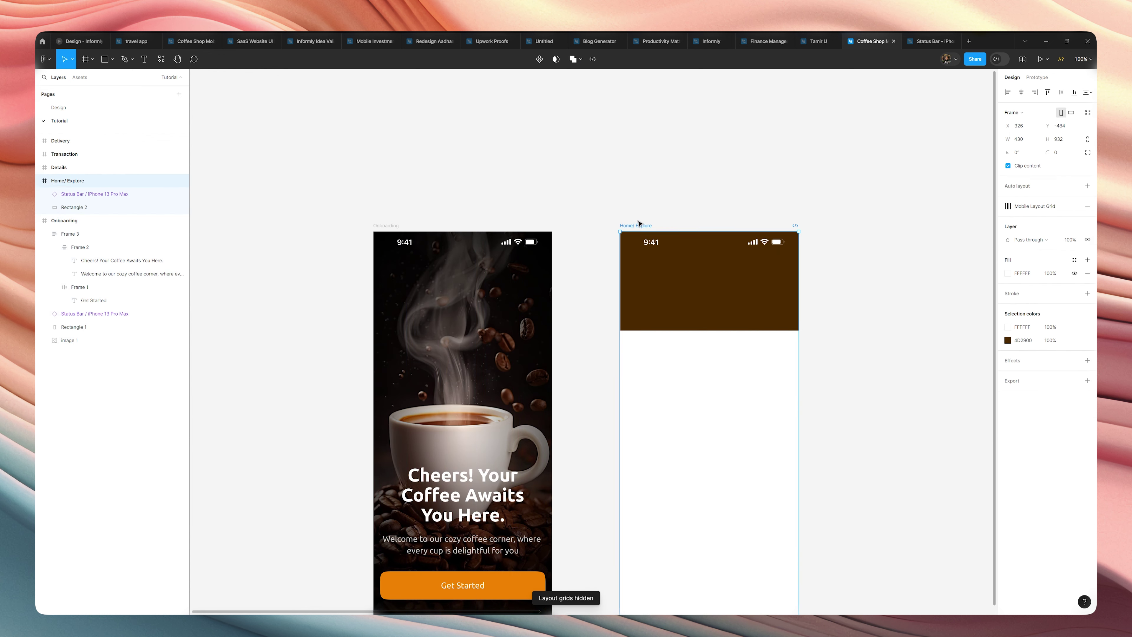
scroll(731, 221, "up", 3)
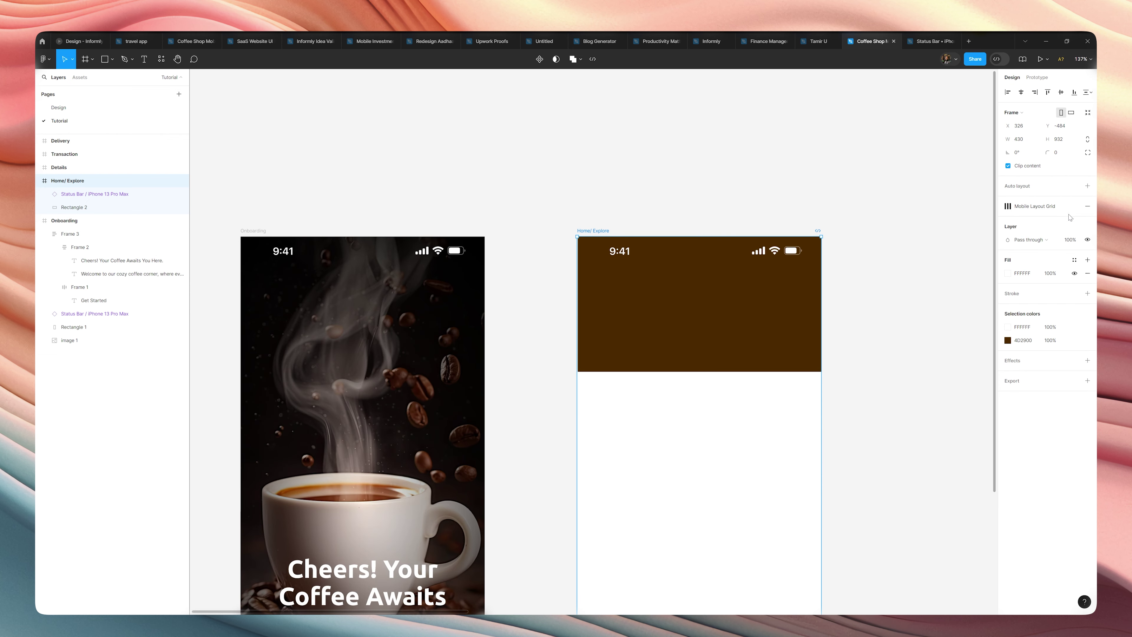
key("ctrl+shift+4")
left_click(842, 291)
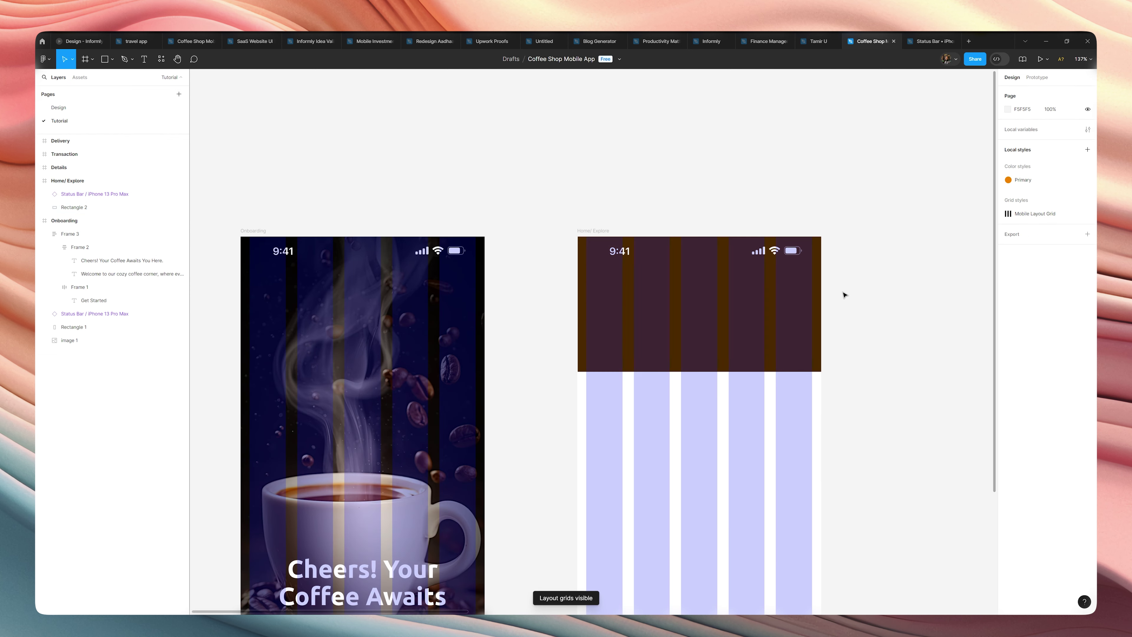
Step: Add the text "Location" to the Home/ Explore header just below the status bar time
scroll(716, 306, "left", 2)
key("t")
left_click(615, 285)
type("Location")
key("Escape")
left_click_drag(622, 290, 640, 291)
Step: Set the Location text's font size to 14
left_click(1065, 273)
key("Down")
key("Down")
key("Down")
key("Down")
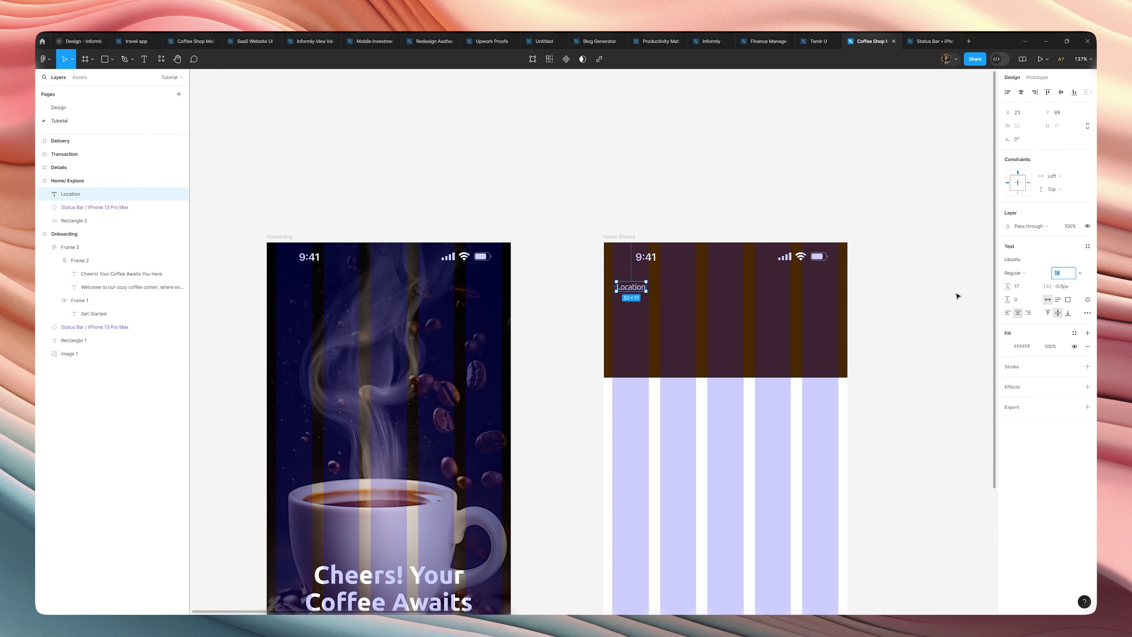
Step: Align the Location text with the left edge of the first grid column at X 16
left_click(928, 295)
scroll(646, 294, "up", 5)
left_click(645, 295)
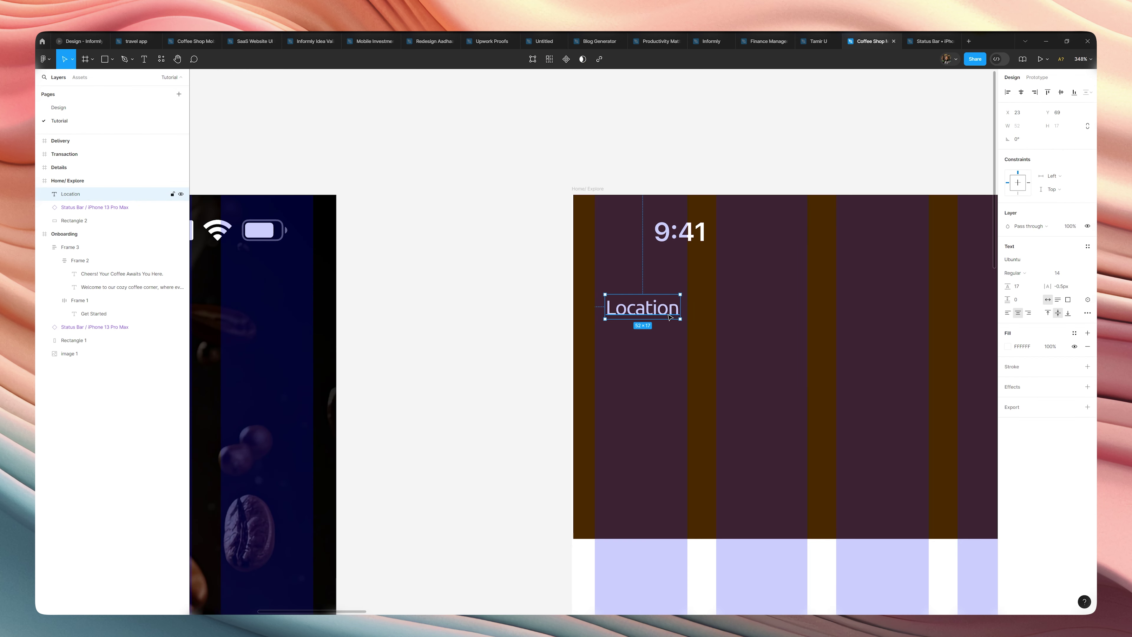
left_click_drag(670, 317, 660, 316)
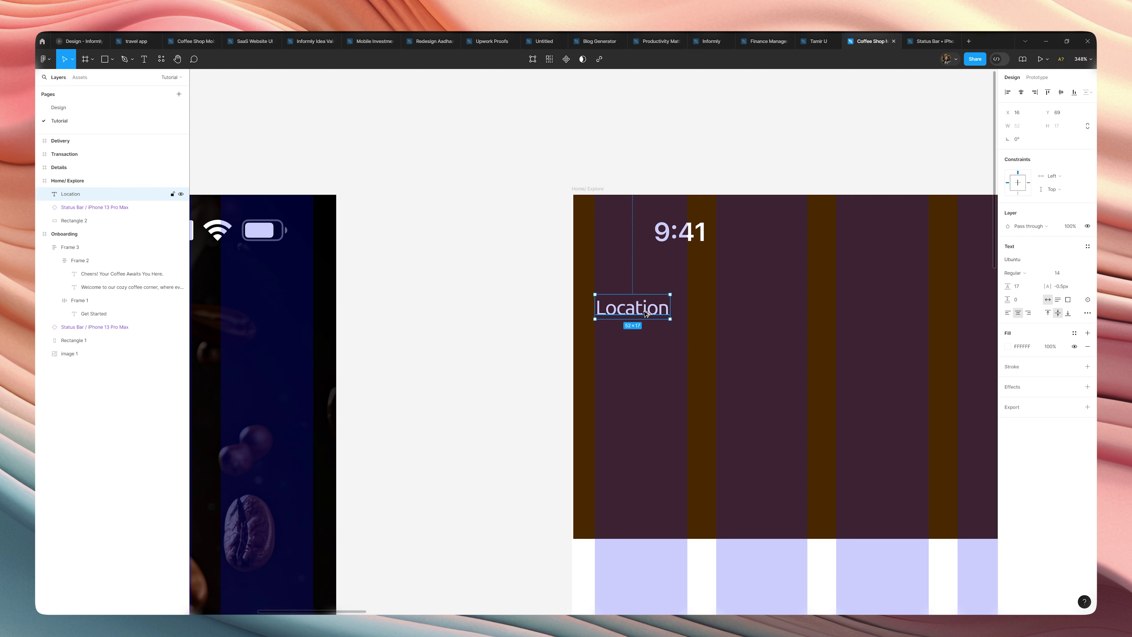
Step: Duplicate the Location text directly below, change the copy to "Delhi, India" and place it at X 16, Y 89
left_click_drag(647, 314, 649, 339, "alt")
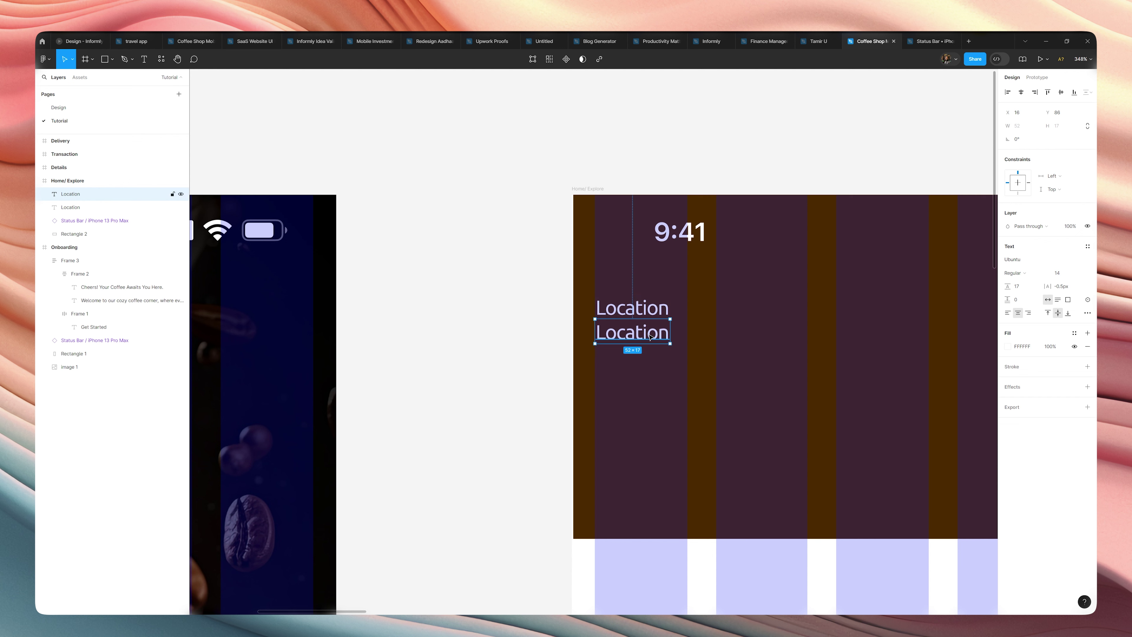
double_click(648, 332)
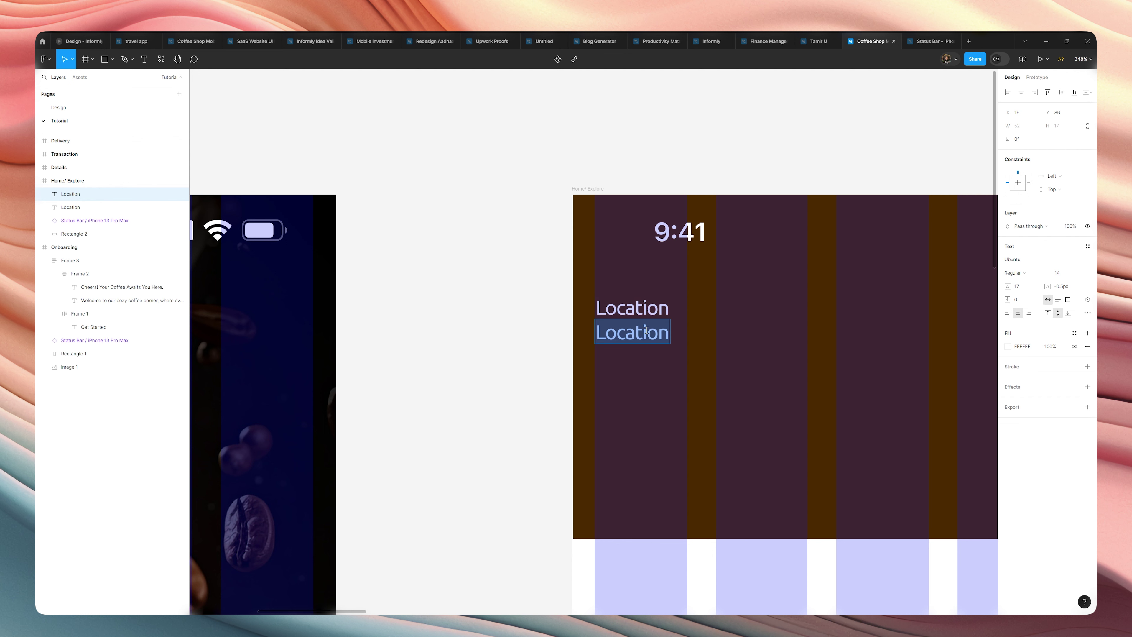
type("Delhi")
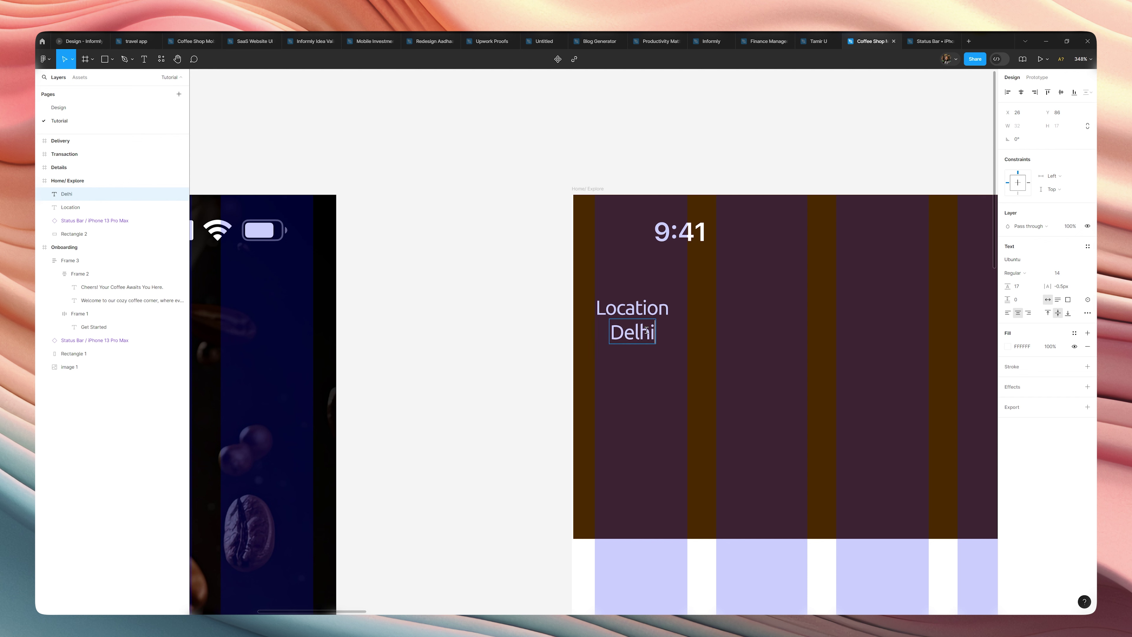
type(", India")
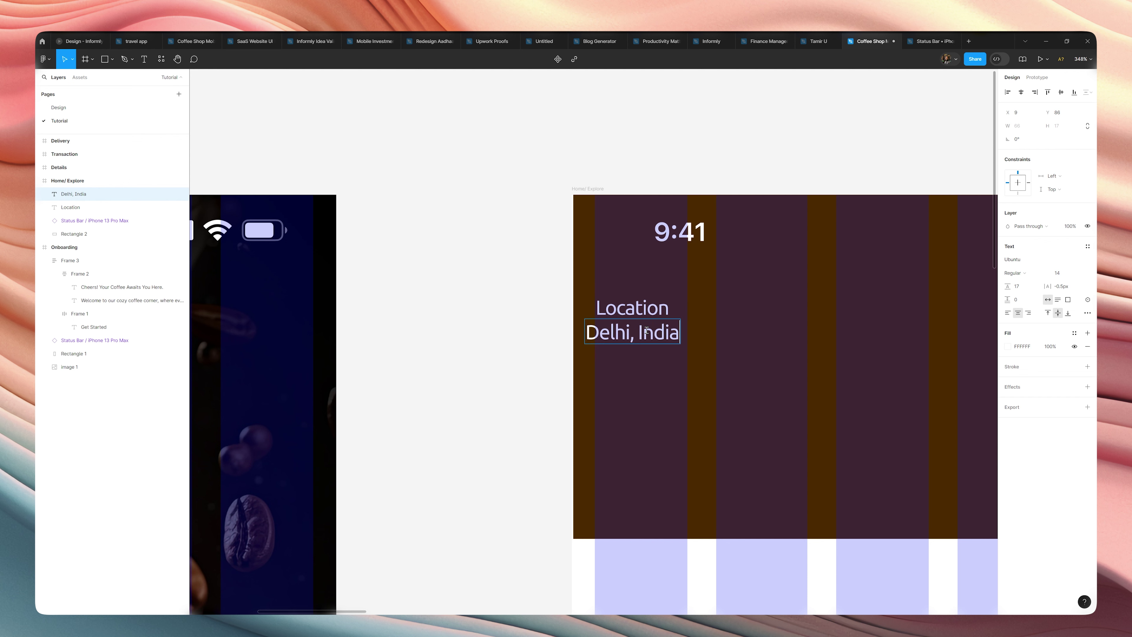
key("Escape")
left_click_drag(634, 340, 646, 344)
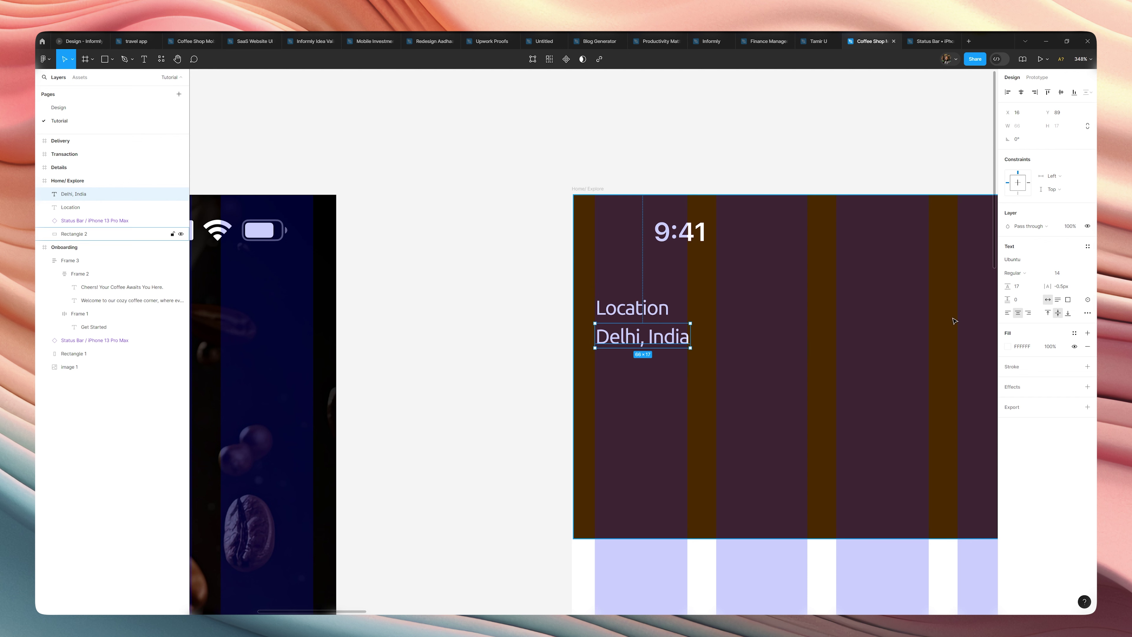
Step: Set the "Delhi, India" text's font size to 20 and realign it under Location at X 16, Y 91
left_click(1070, 276)
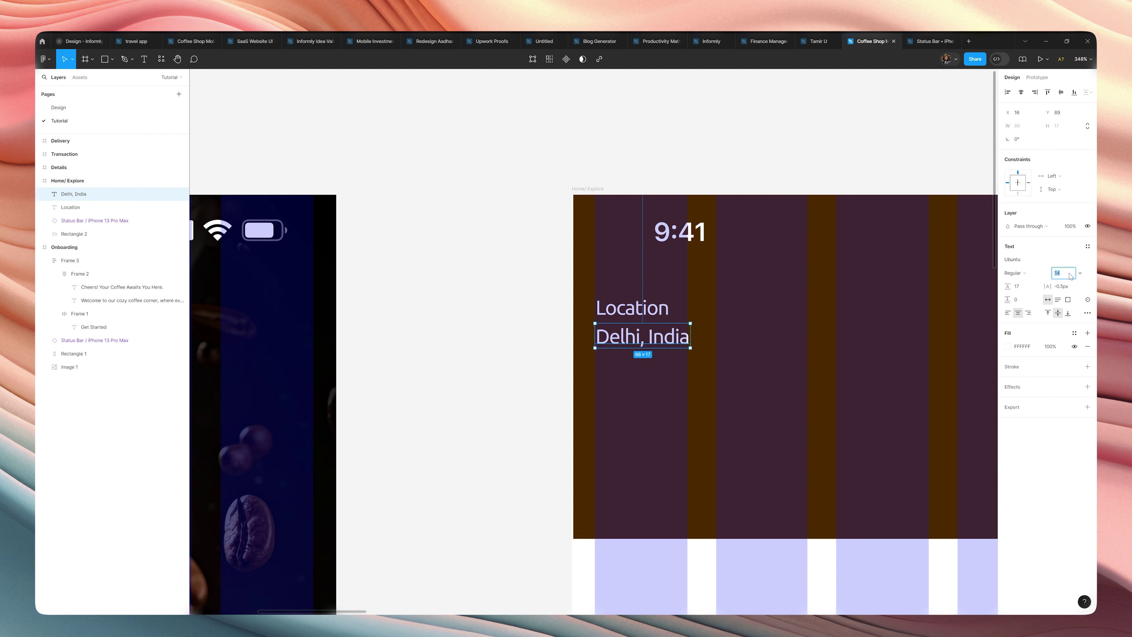
type("17")
key("Return")
key("Up")
key("Up")
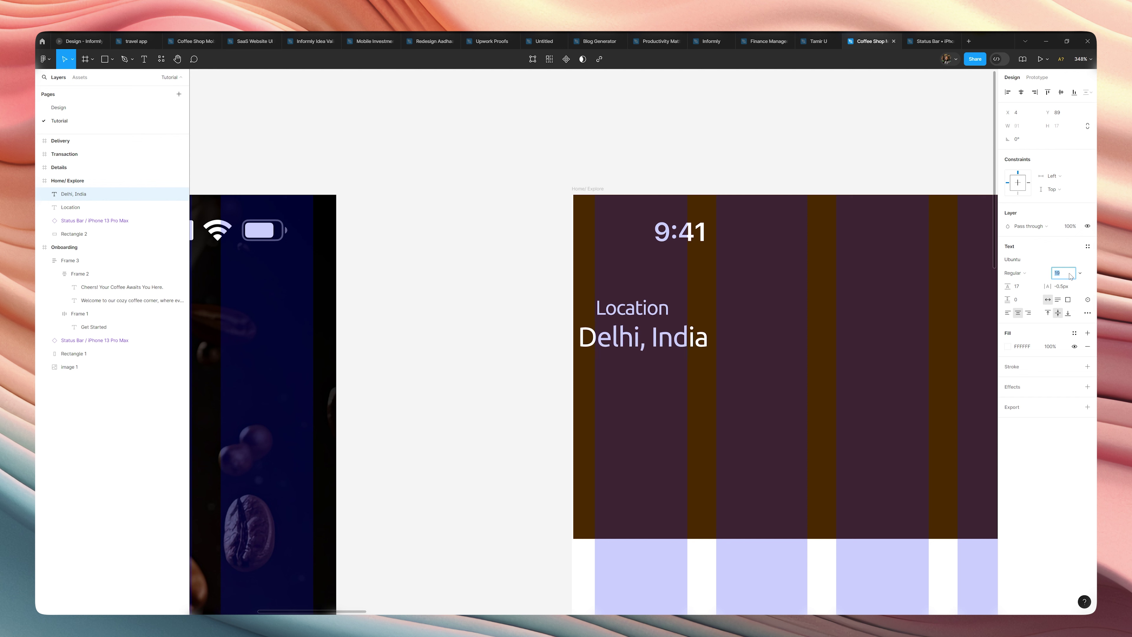
key("Up")
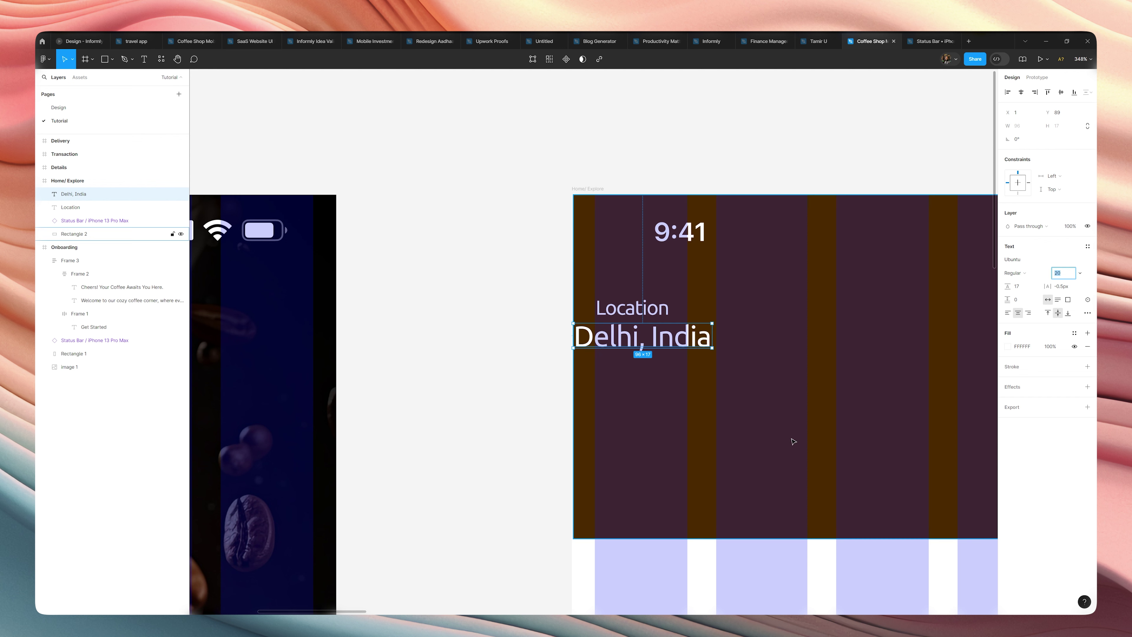
left_click_drag(692, 332, 713, 335)
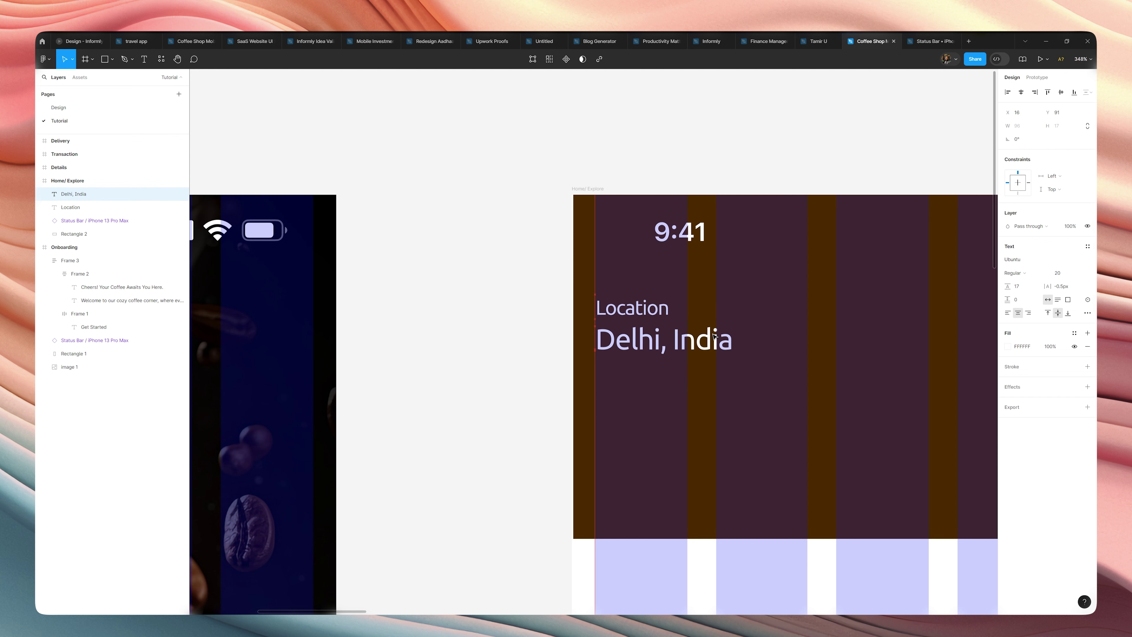
Step: Combine both header texts in a vertical auto layout and set the Location text's fill opacity to 60%
left_click(662, 312, "shift")
key("shift+a")
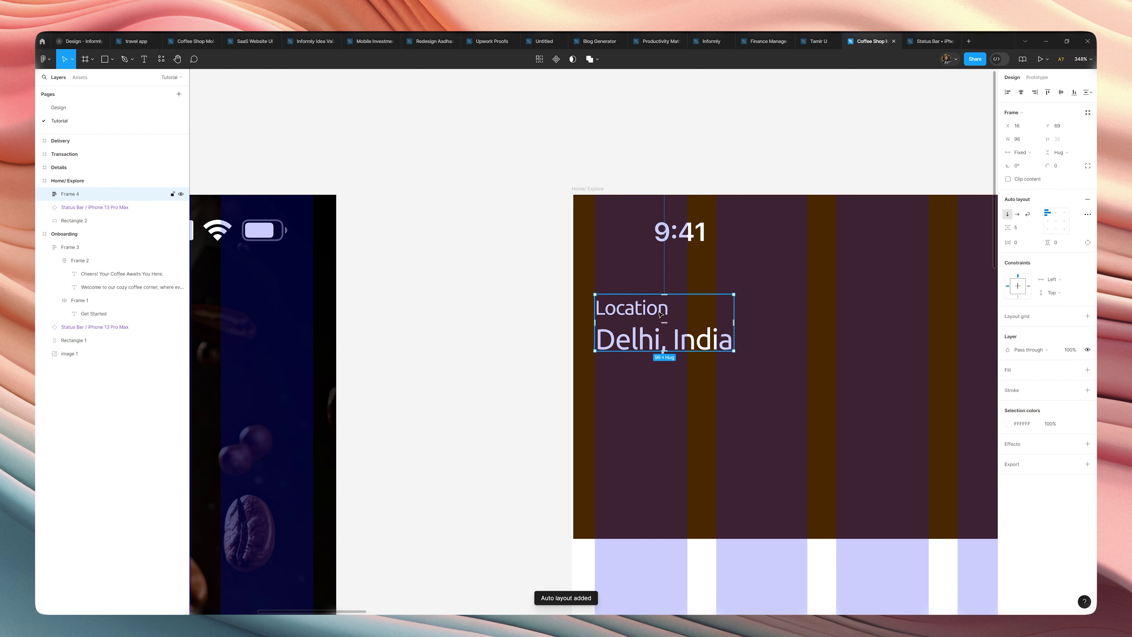
double_click(661, 313)
left_click(1052, 306)
type("80")
key("Return")
type("60")
key("Return")
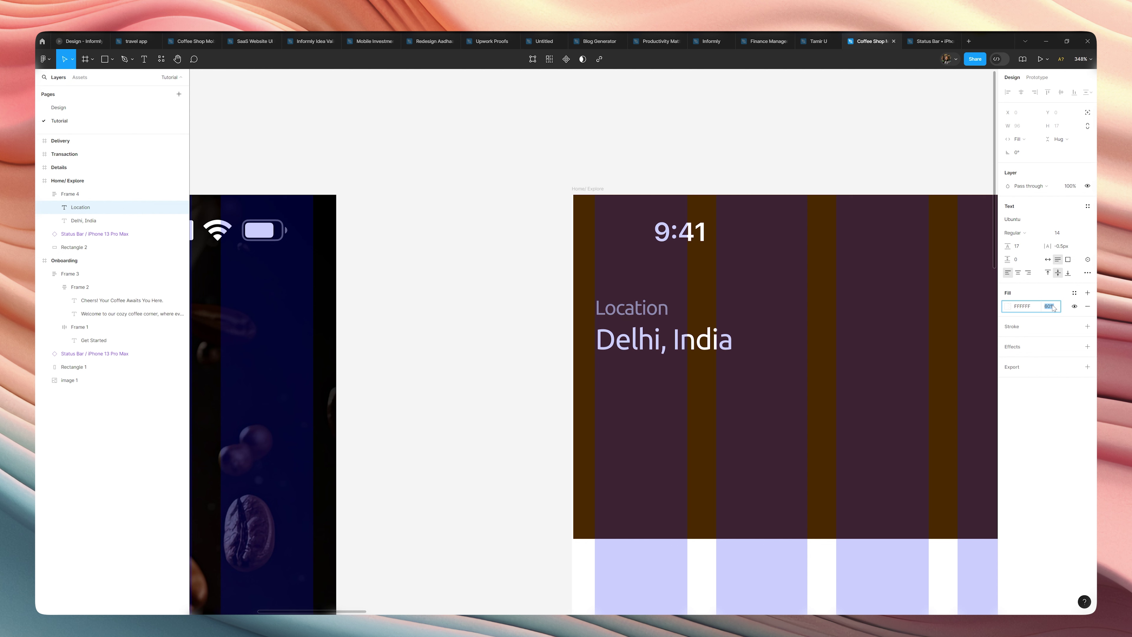
Step: Give the "Delhi, India" text Medium weight and Auto line height, and widen its box to 103 so it fits one line
left_click(622, 344)
left_click(1013, 235)
left_click(1020, 259)
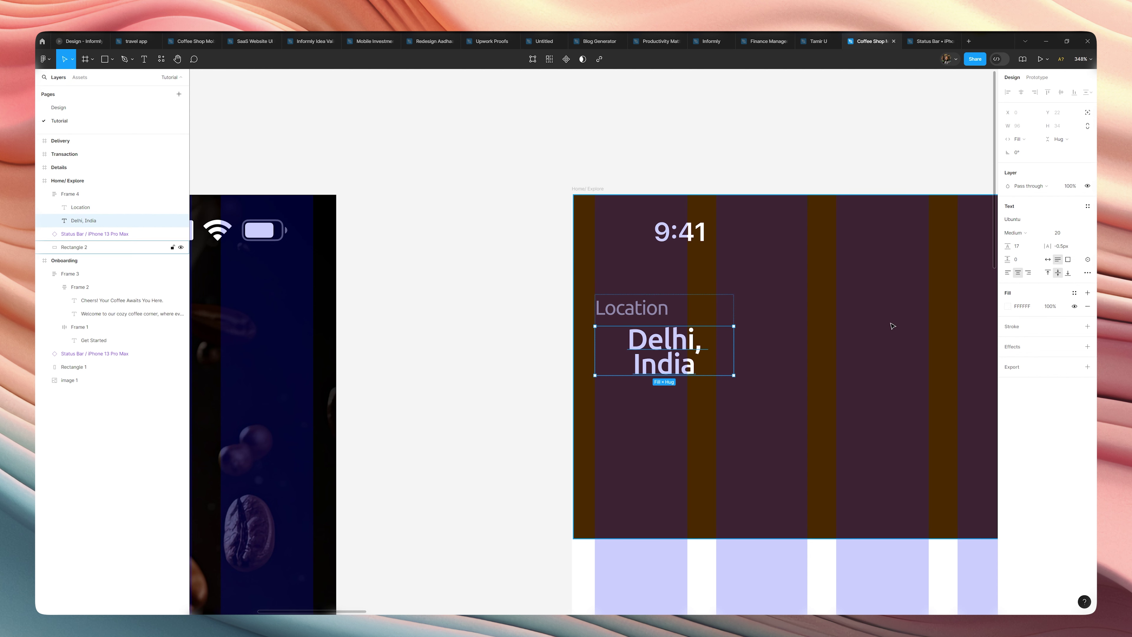
mouse_move(739, 348)
left_mouse_down()
mouse_move(758, 348)
mouse_move(747, 348)
left_mouse_up()
left_click(1024, 247)
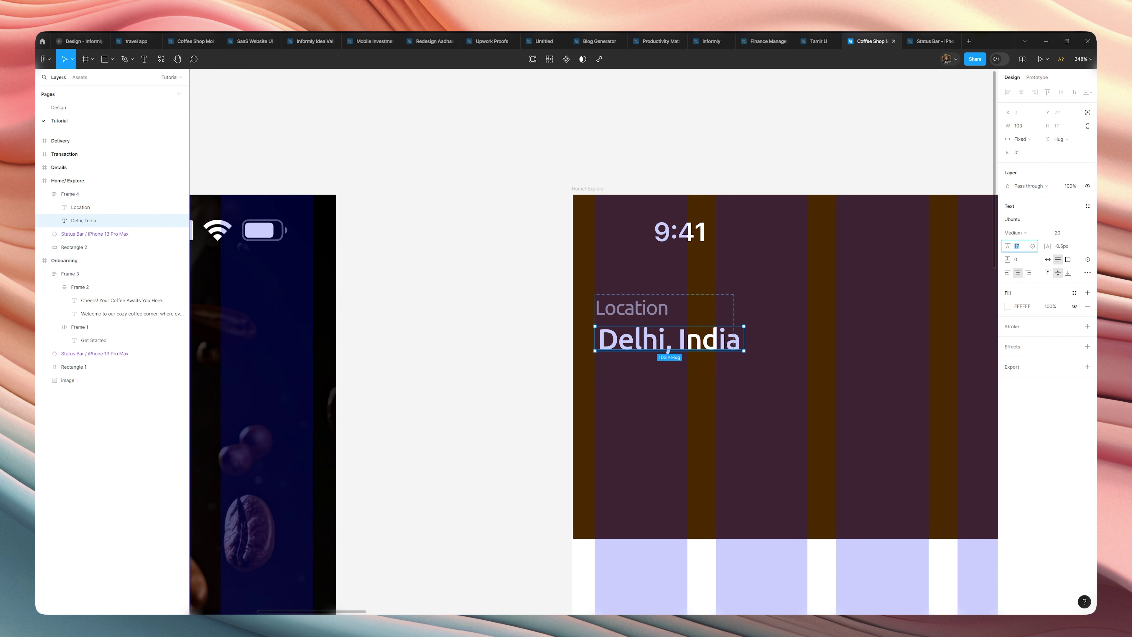
type("auto")
key("Return")
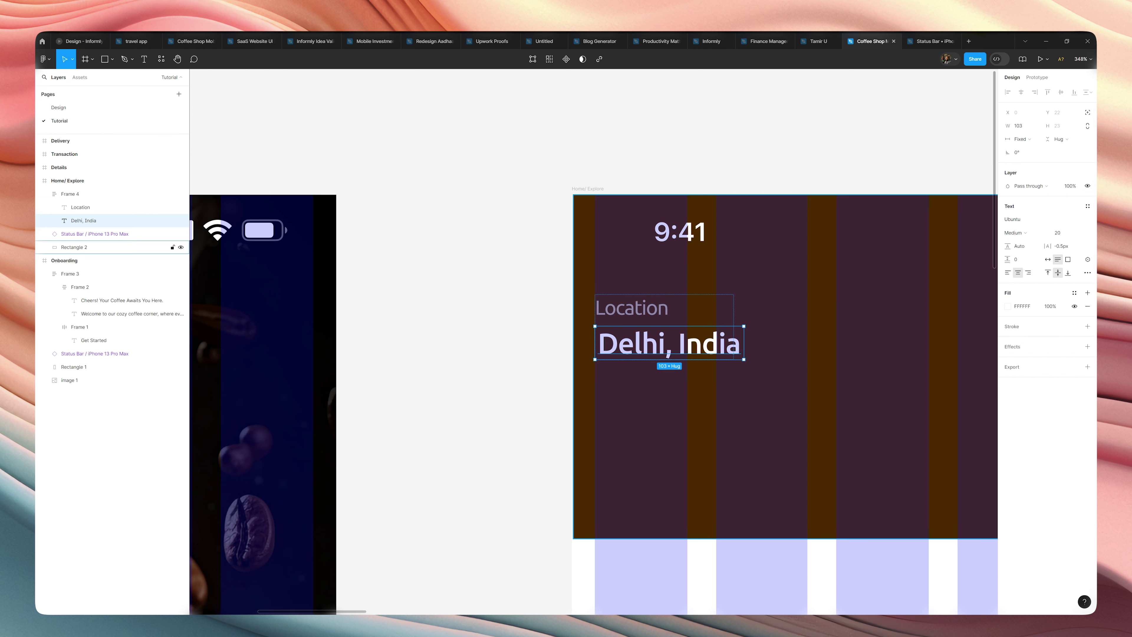
left_click(749, 167)
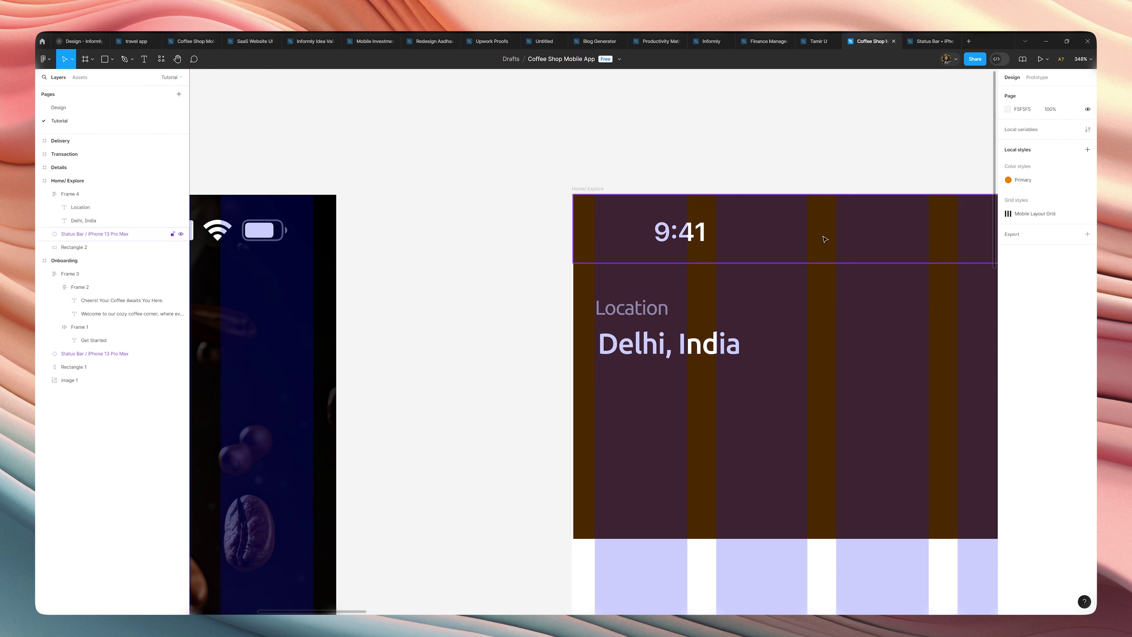
Step: Add "Karol Bhag," before "Delhi, India" in the header's address text
scroll(697, 183, "down", 5)
left_click_drag(731, 175, 722, 174)
left_click_drag(612, 193, 652, 217)
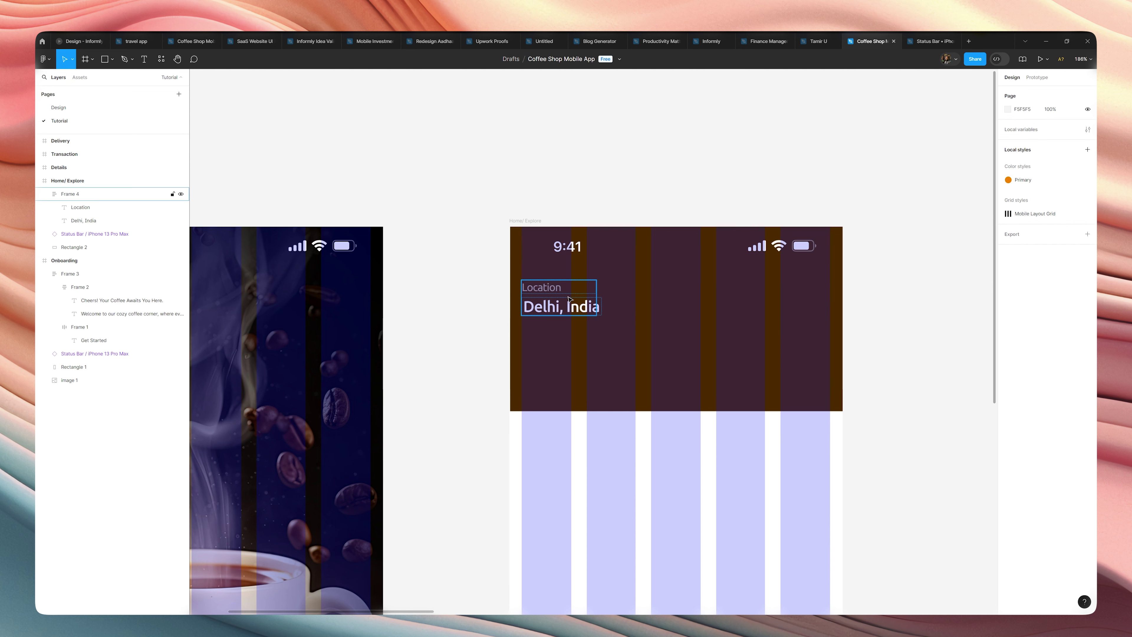
double_click(553, 302)
left_click(526, 307)
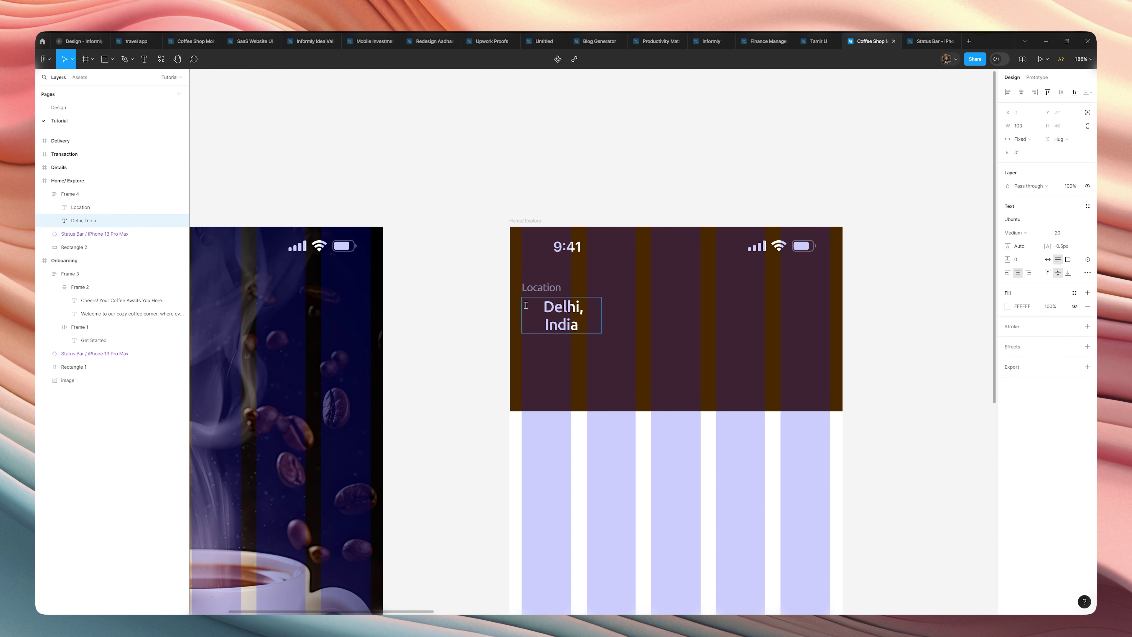
type("Ko")
key("BackSpace")
type("ar ")
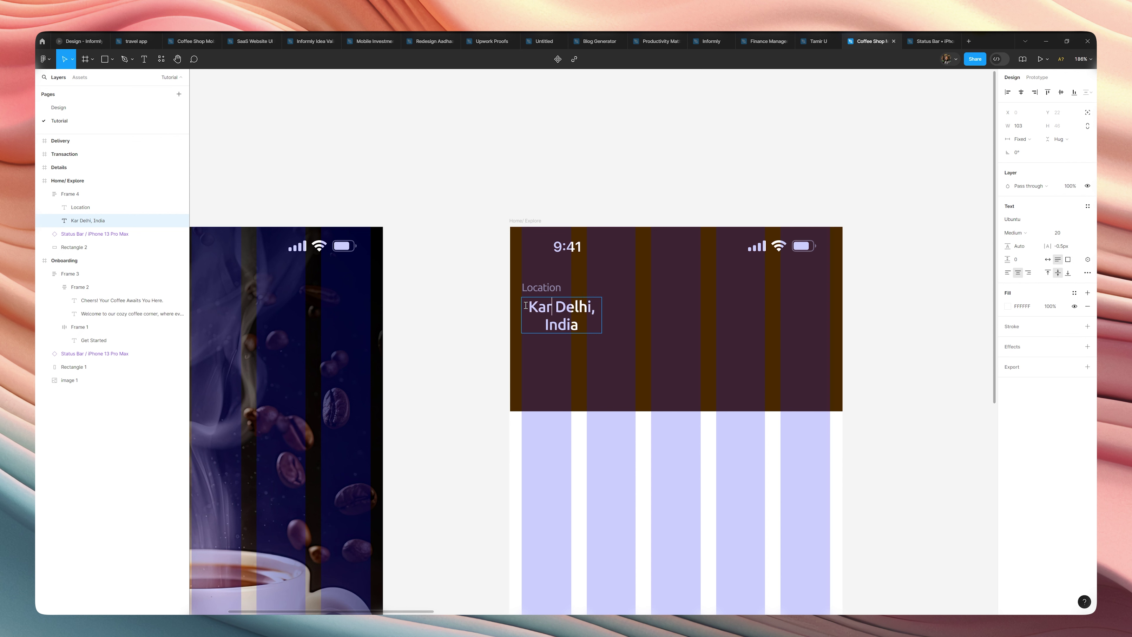
type("ol")
type(" Bhag")
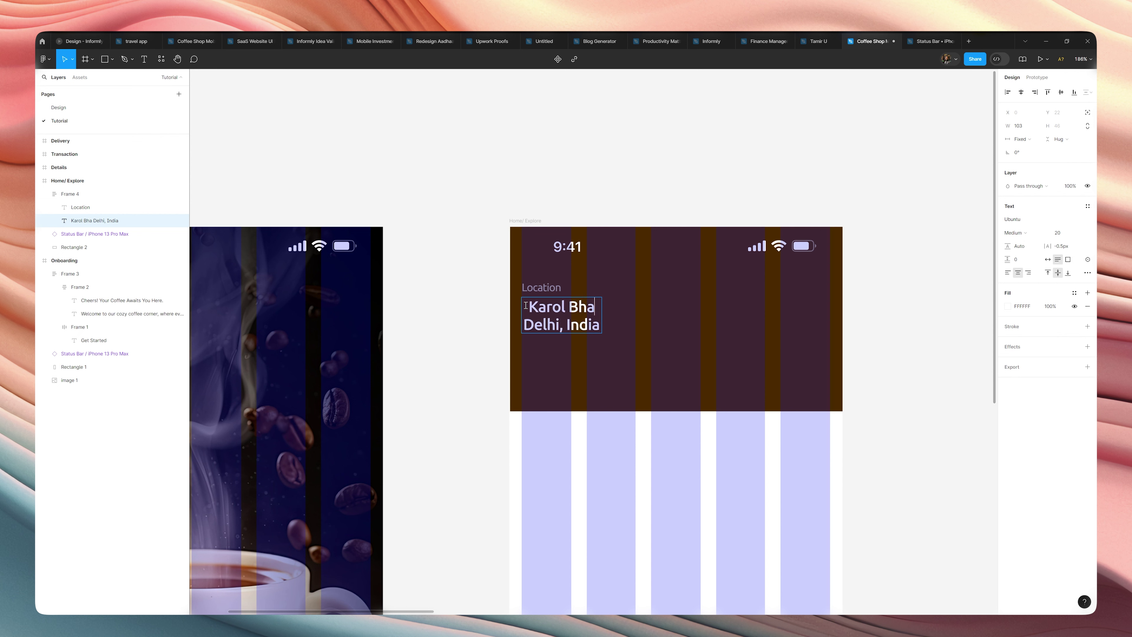
type(",")
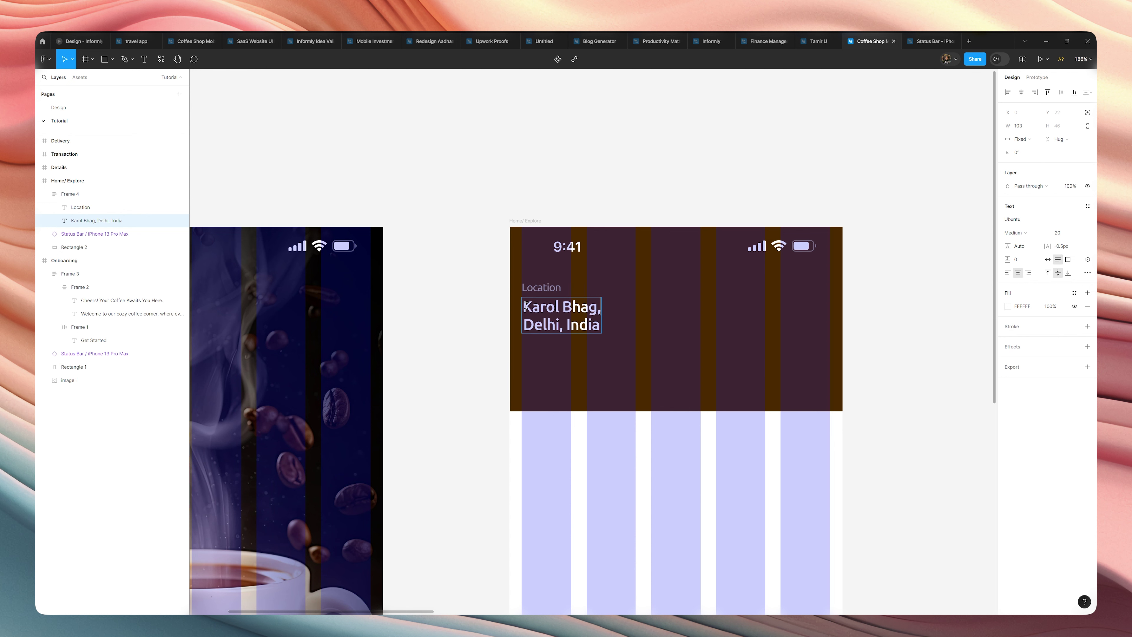
Step: Widen the address text box so "Karol Bhag, Delhi, India" fits on one line
key("Escape")
left_click_drag(602, 313, 682, 307)
left_click(675, 195)
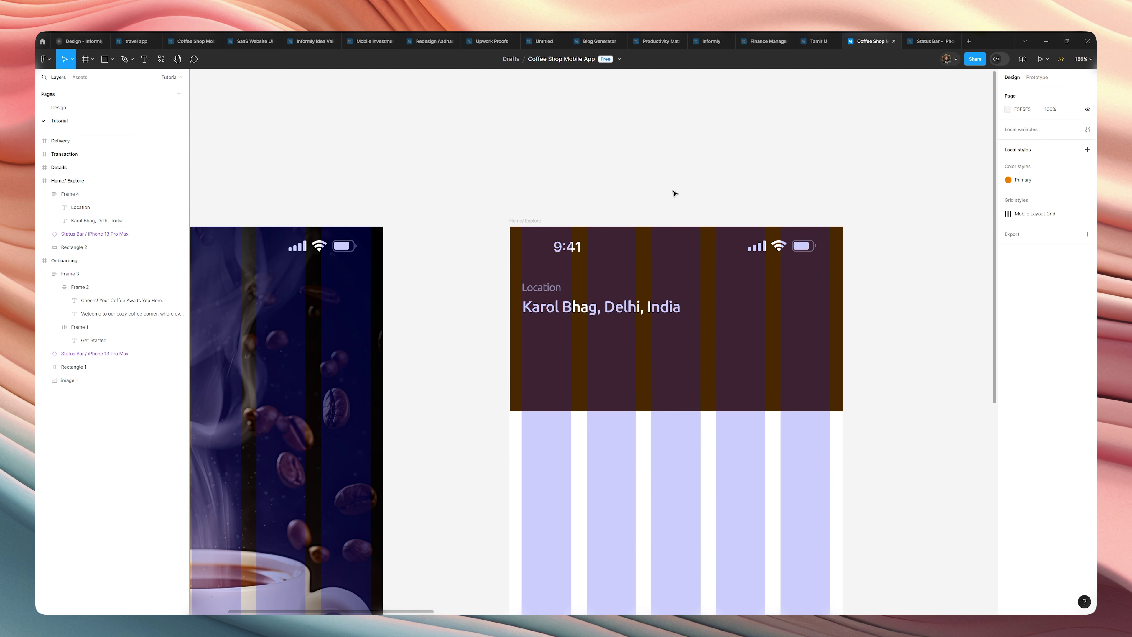
Step: Shorten the header's address text to "Karol Bhag, Delhi" by removing the country
scroll(675, 193, "down", 1)
double_click(656, 282, "ctrl")
scroll(656, 283, "up", 1)
key("Return")
double_click(671, 272)
key("BackSpace")
key("BackSpace")
key("BackSpace")
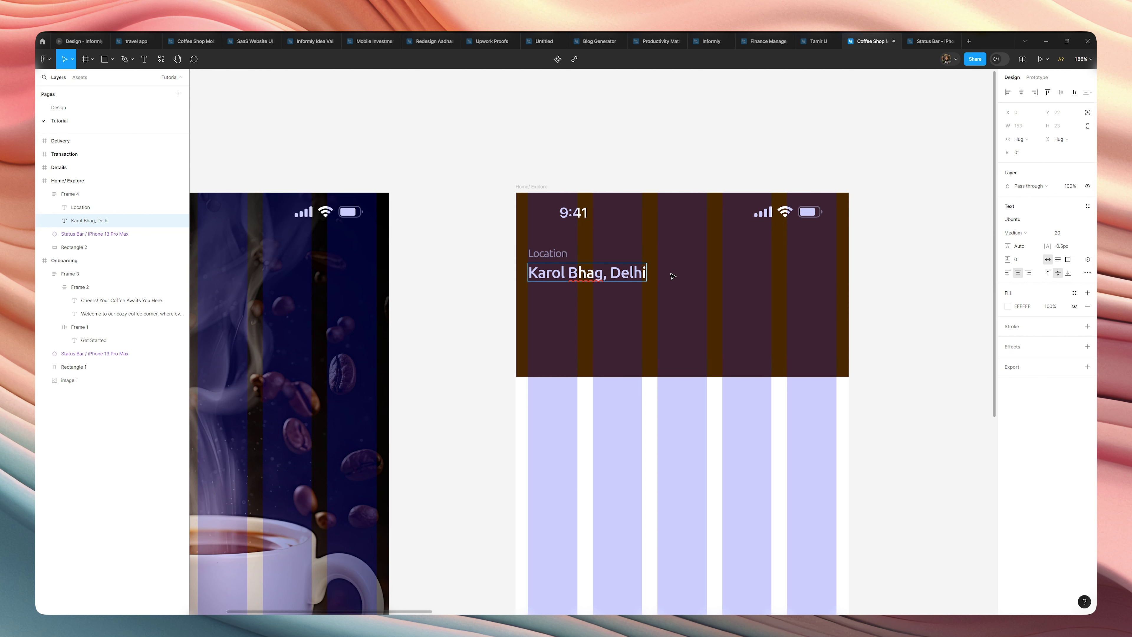
key("Escape")
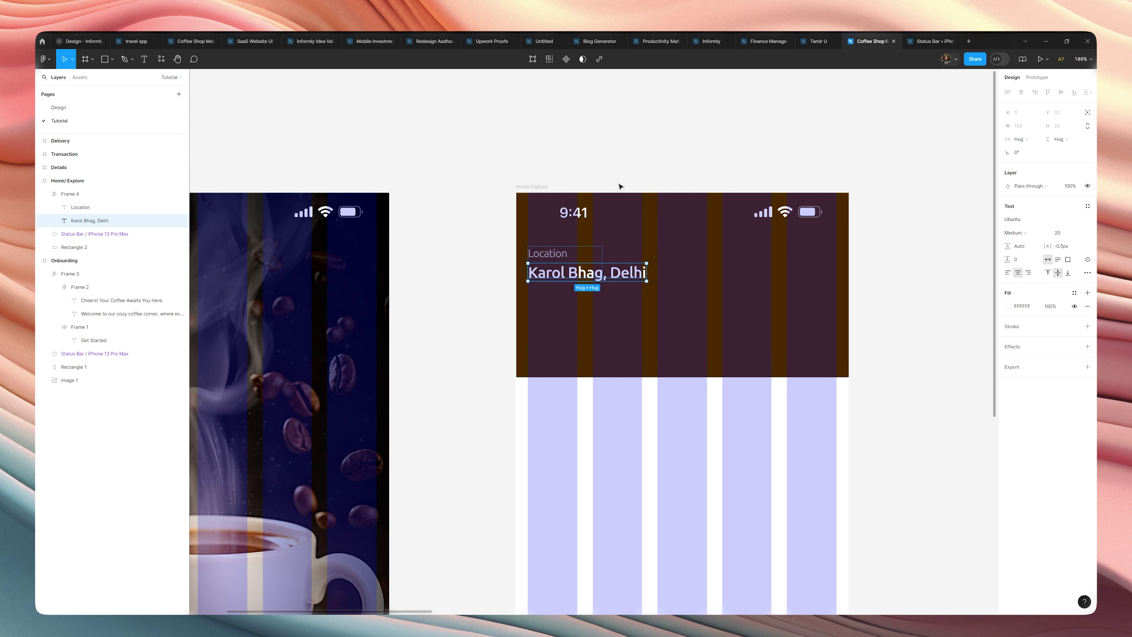
Step: Widen the auto layout frame around the two header texts to 153 to match the address line
left_click(621, 187)
left_click(597, 260)
left_click_drag(604, 261, 645, 259)
left_click(643, 172)
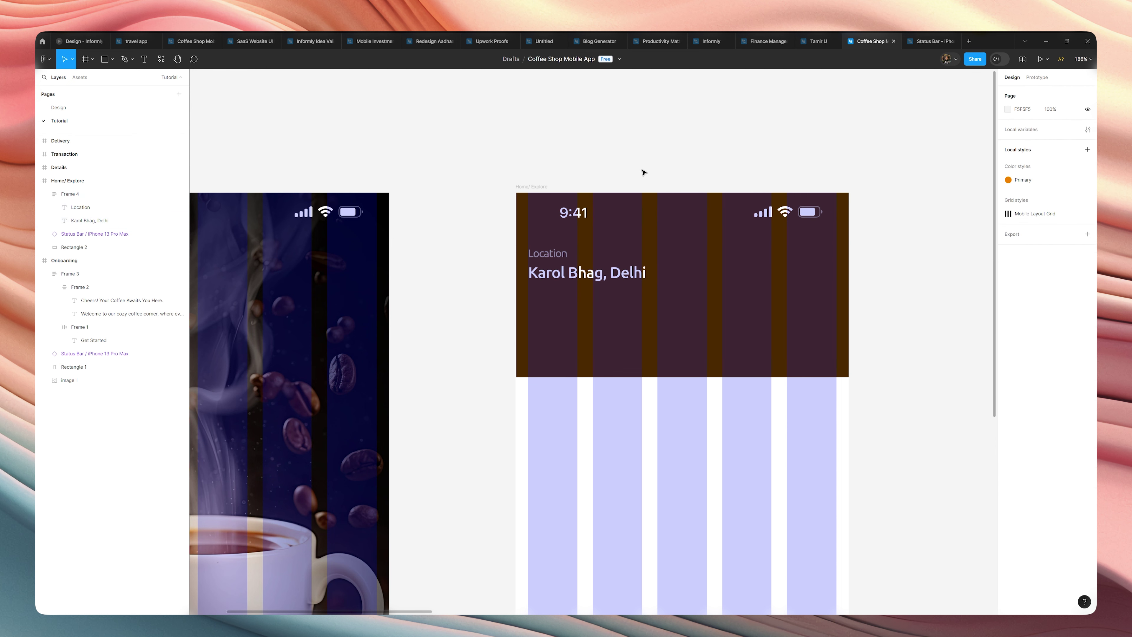
left_click(600, 272)
left_click(502, 271)
Step: Search the Iconify plugin for "chevron" and import the ion:chevron-up-outline icon into the Home/ Explore screen
left_click(43, 58)
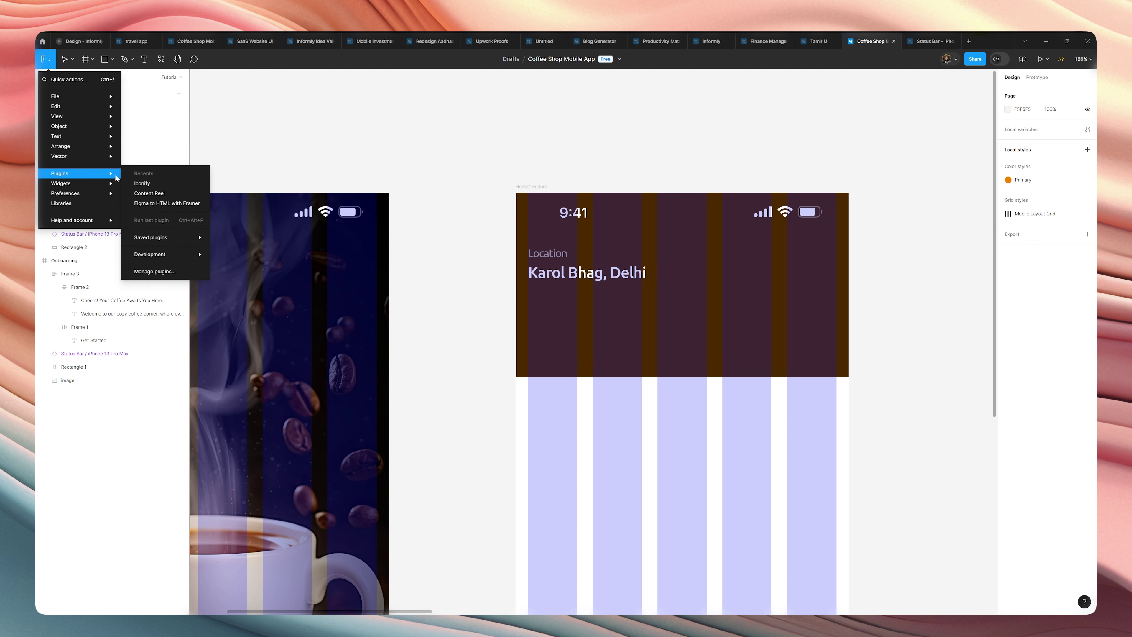
left_click(422, 191)
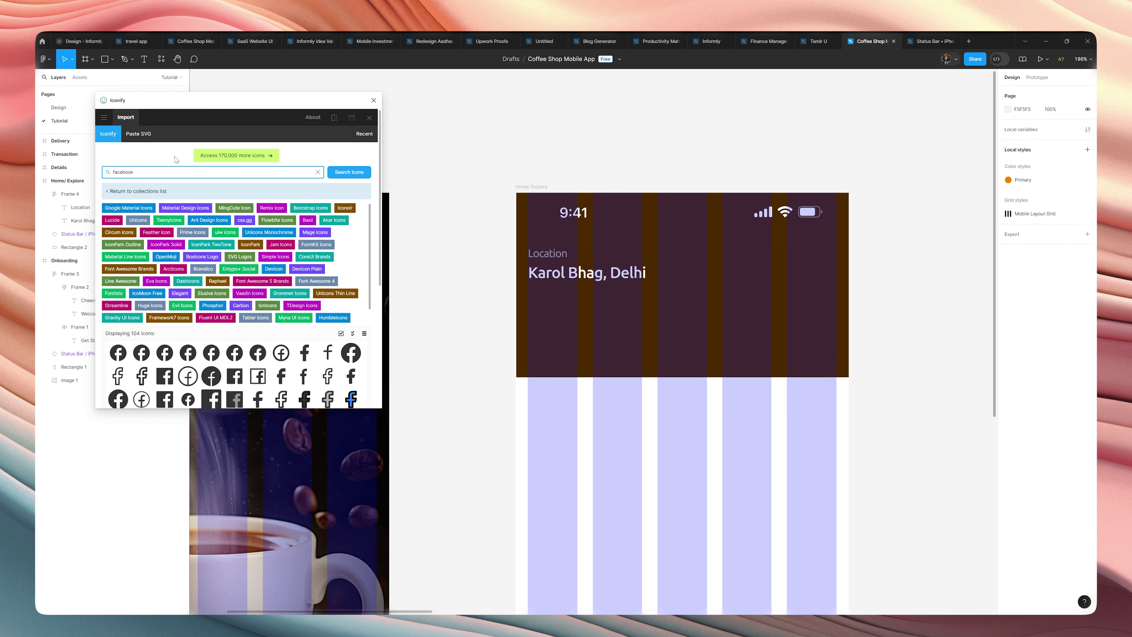
double_click(182, 171)
type("chevron")
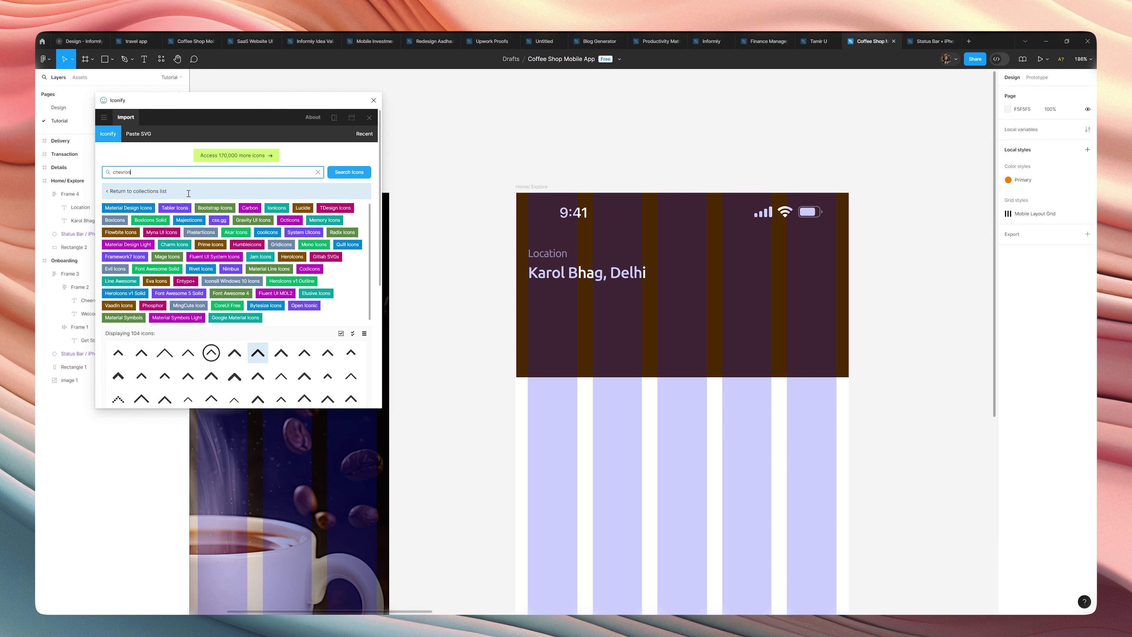
left_click(258, 353)
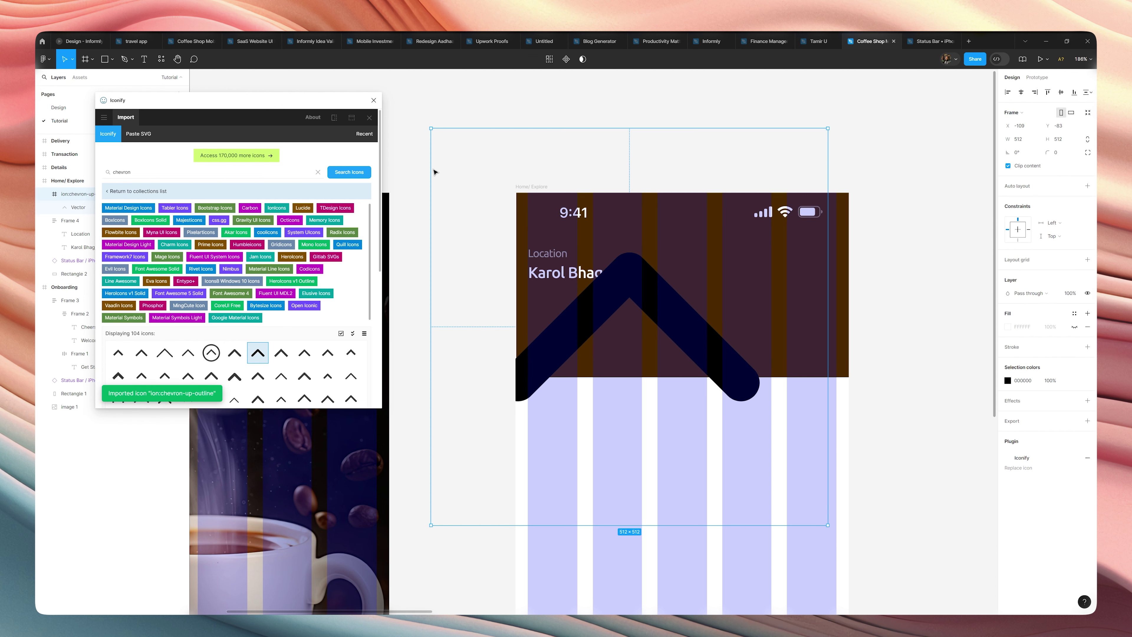
left_click(373, 100)
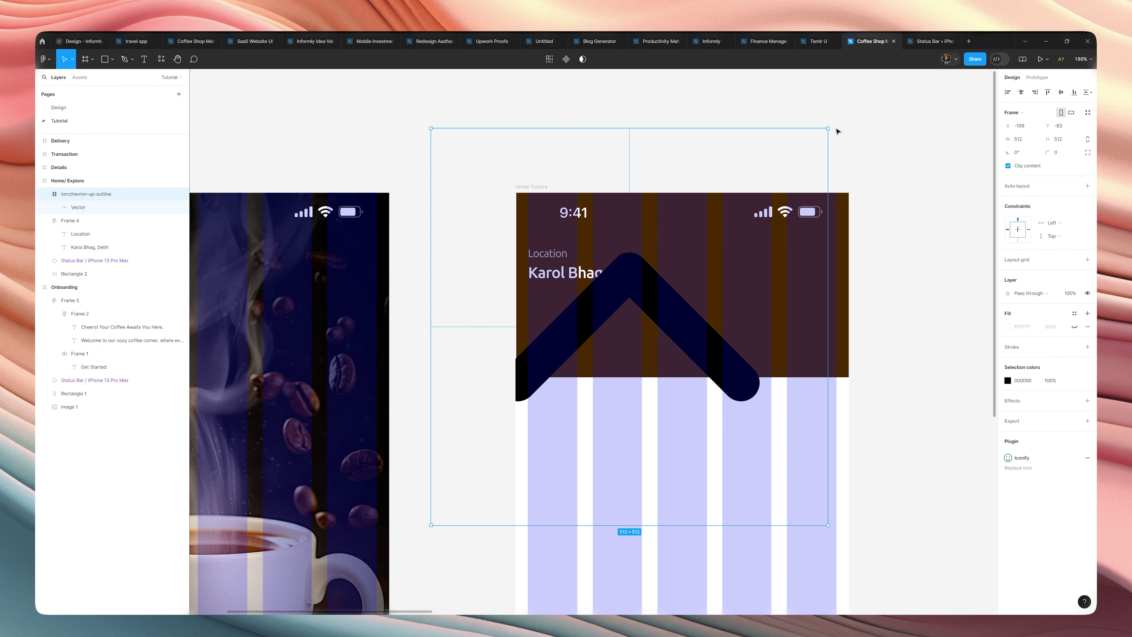
Step: Rotate the chevron icon 180° to point down, scale it to 24 × 24 and place it just after the address text
left_click_drag(831, 121, 512, 435)
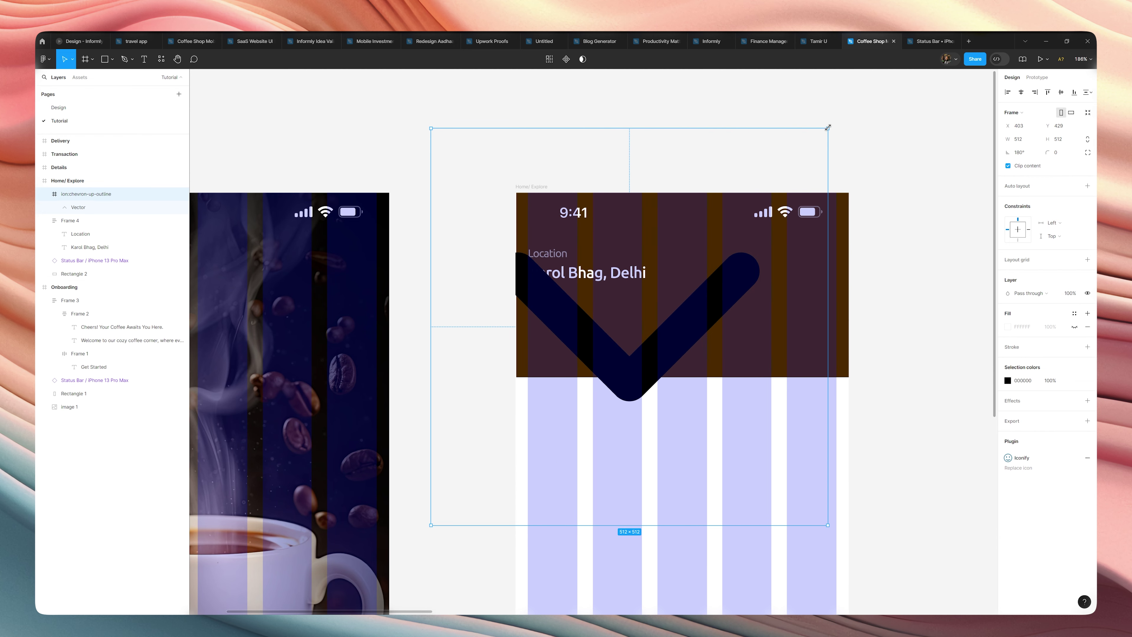
key("k")
left_click_drag(827, 128, 639, 317)
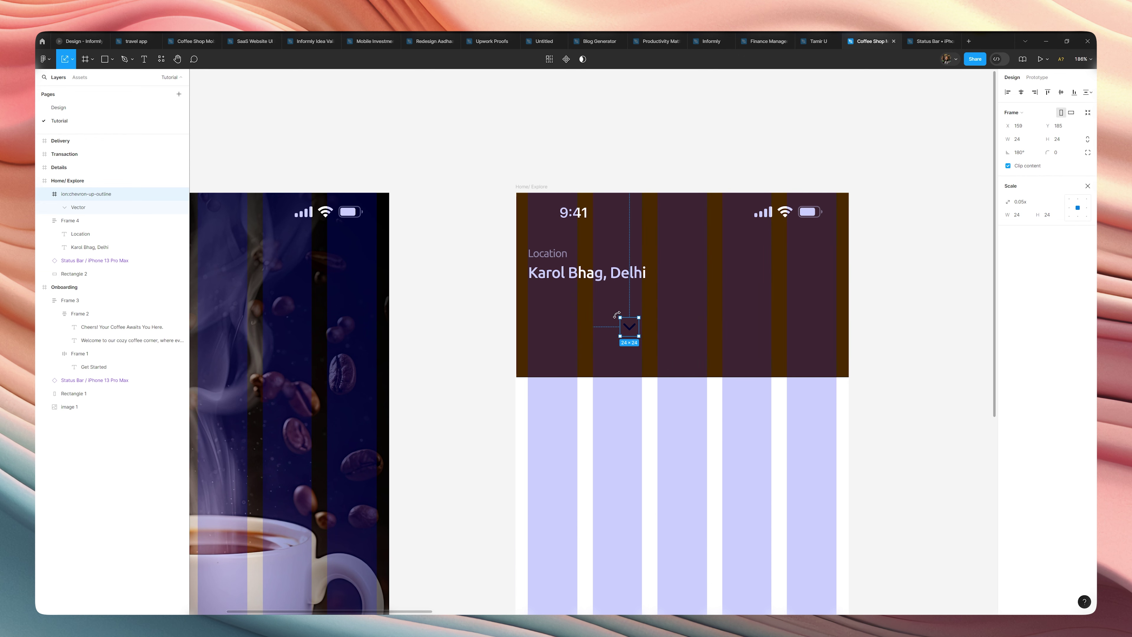
left_click_drag(627, 332, 663, 276)
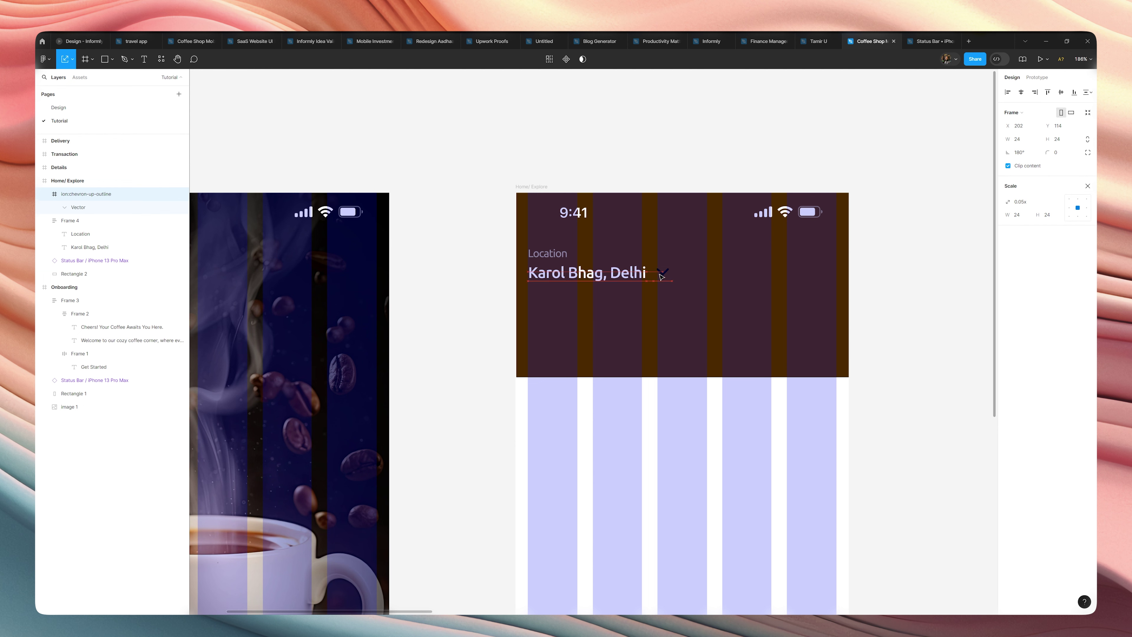
Step: Cut the chevron icon and paste it into the auto layout frame holding the two header texts
key("Delete")
left_click(638, 273)
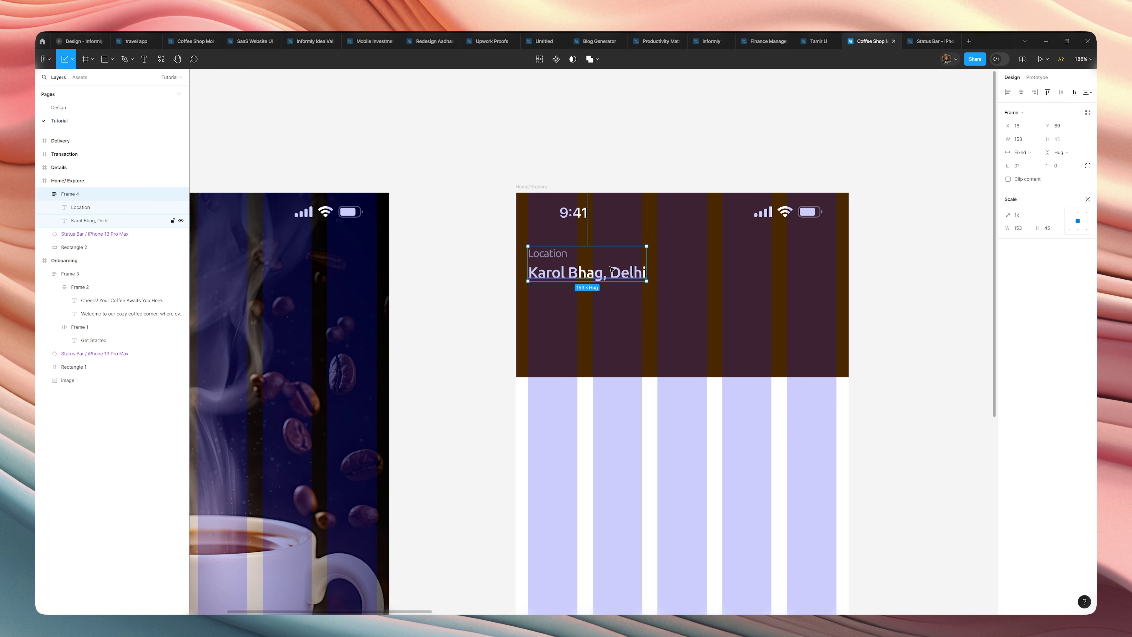
key("ctrl+v")
Step: Wrap the address text and chevron icon in their own auto layout with horizontal direction
left_click(611, 270)
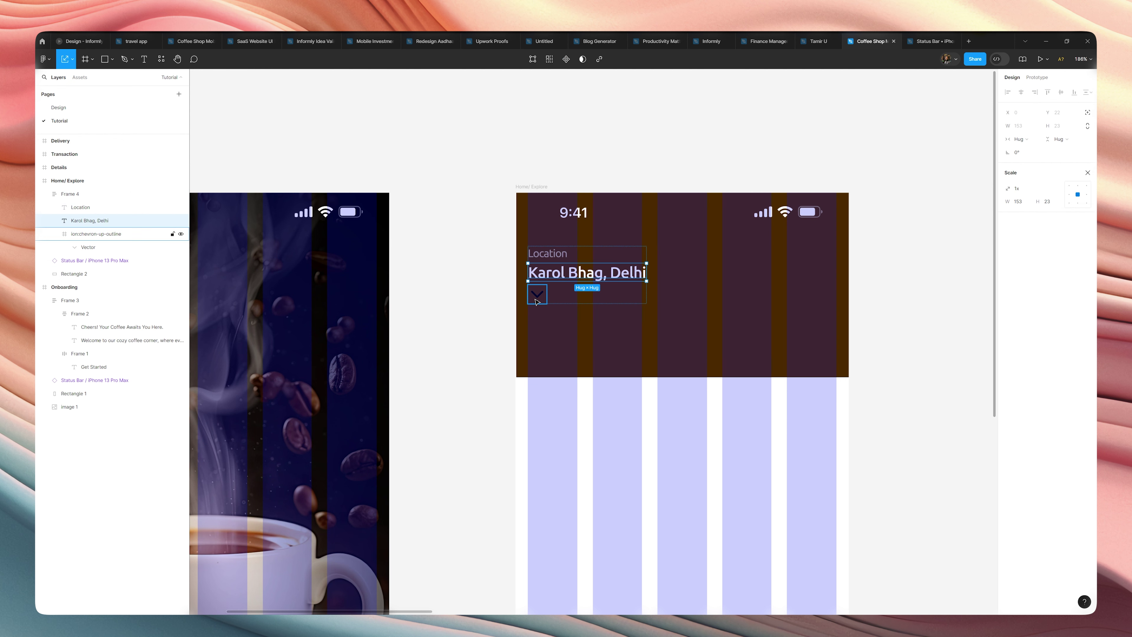
left_click(536, 300, "shift")
key("shift+a")
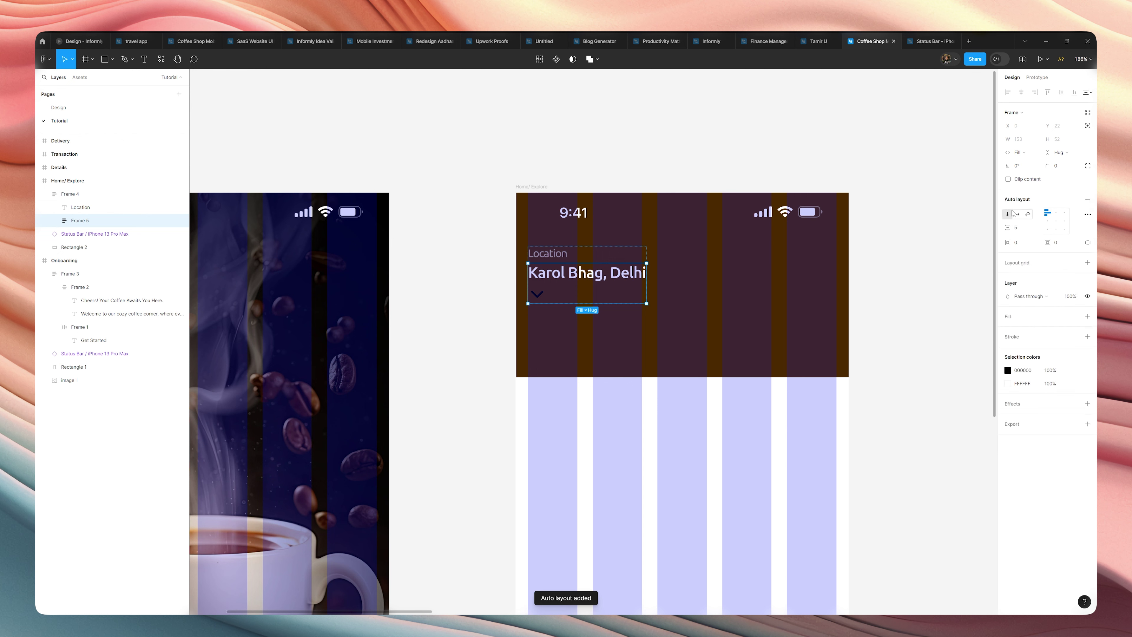
left_click(1018, 213)
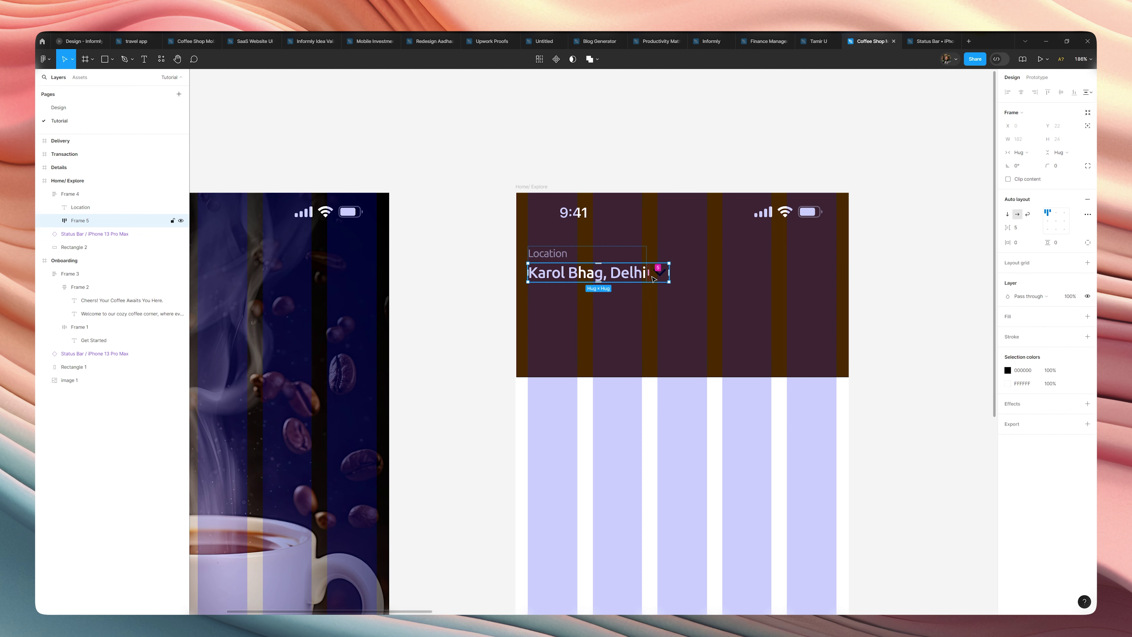
Step: Recolour the chevron icon beside the address from black to white (FFFFFF)
left_click(658, 274)
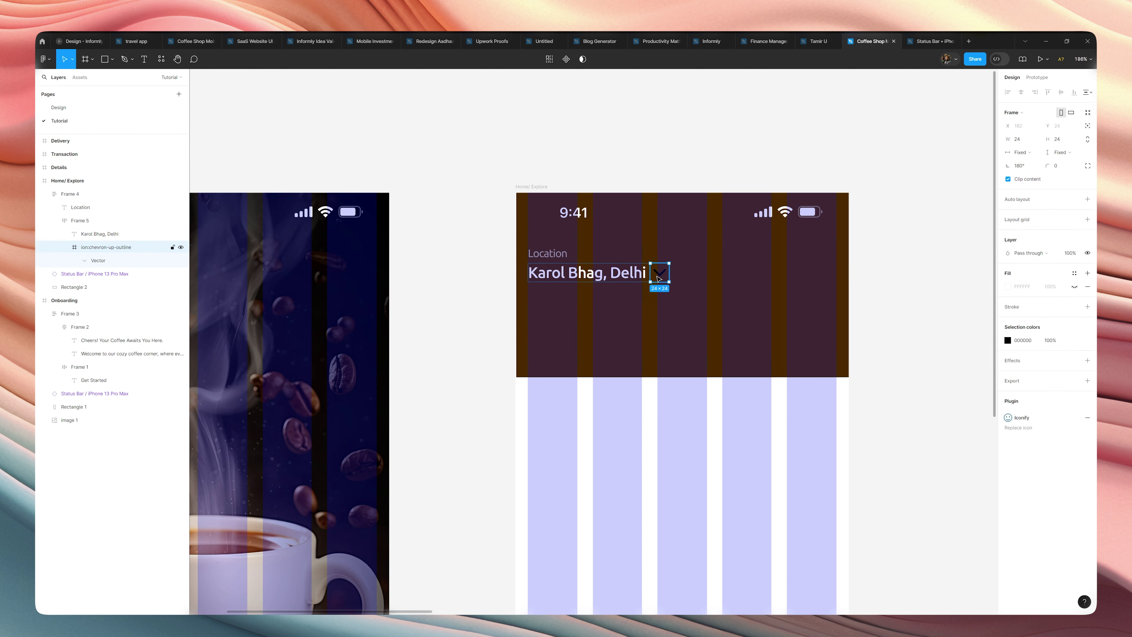
left_click(1008, 340)
left_click_drag(915, 375, 893, 353)
left_click(907, 255)
Step: Hide the layout grids and check the address row with its chevron against the plain brown header
left_click(535, 191)
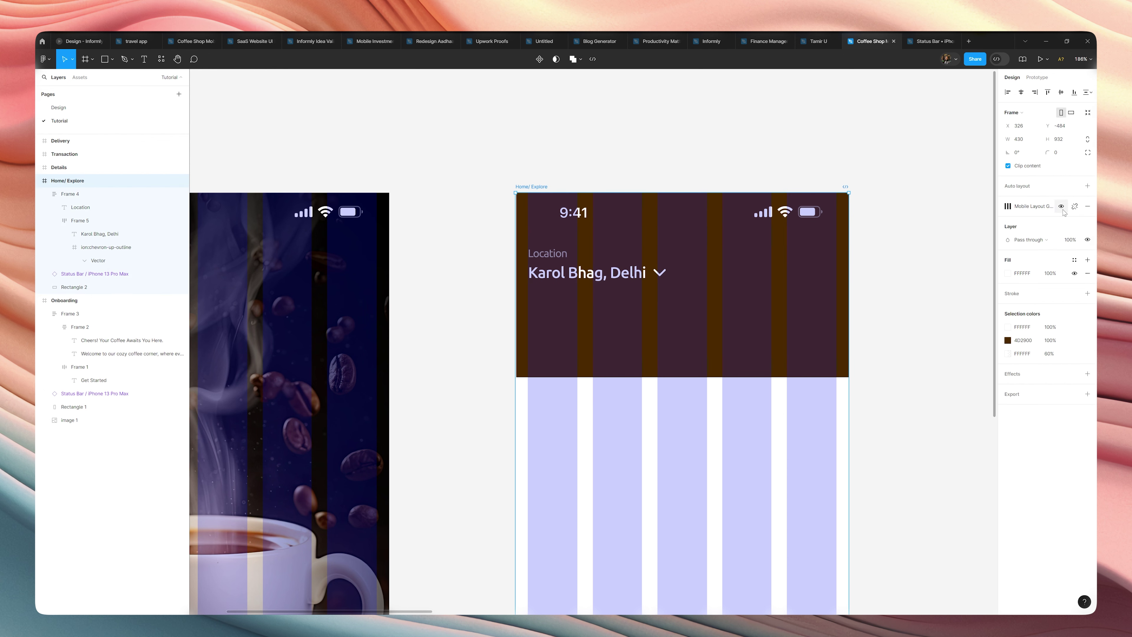
key("ctrl+shift+4")
left_click(889, 273)
scroll(889, 273, "down", 3)
scroll(890, 275, "down", 2)
scroll(890, 276, "up", 4)
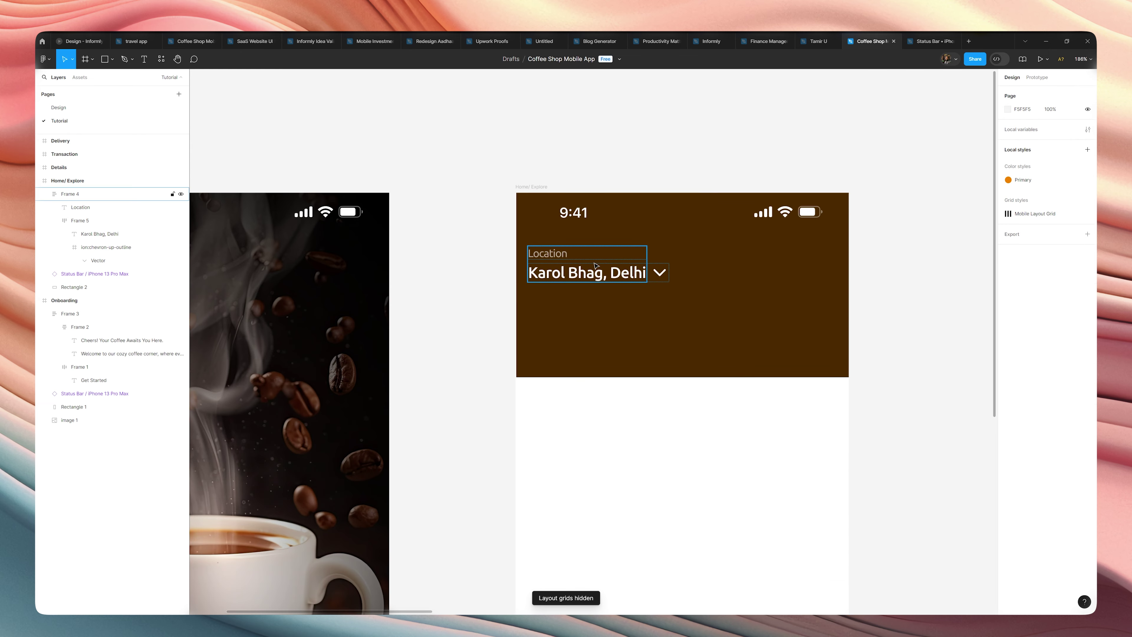
left_click(660, 273)
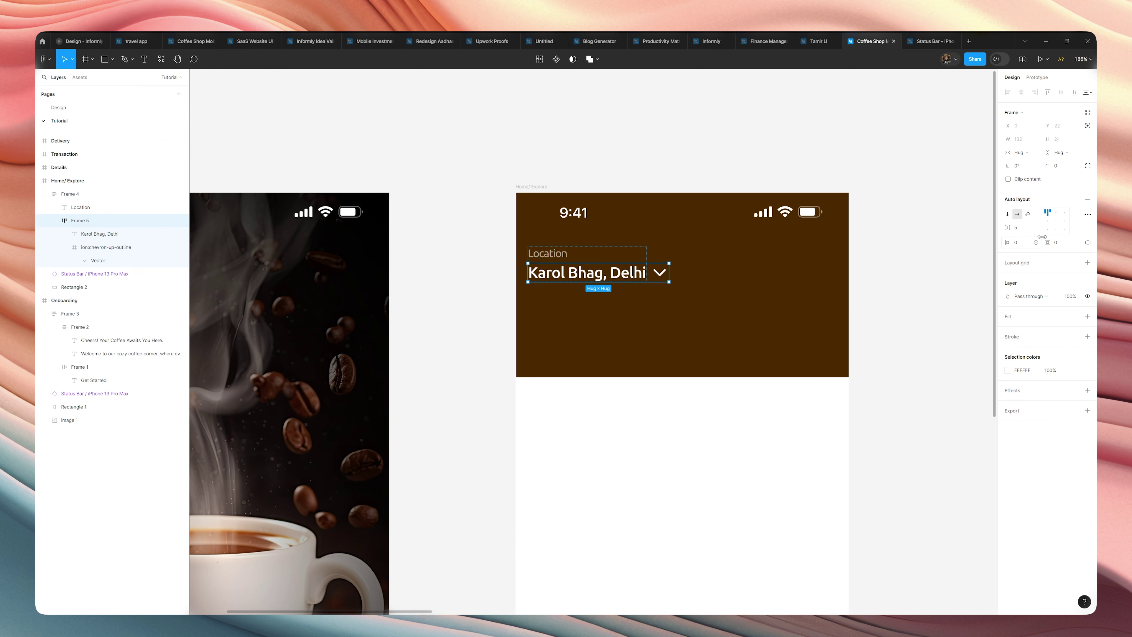
left_click(917, 256)
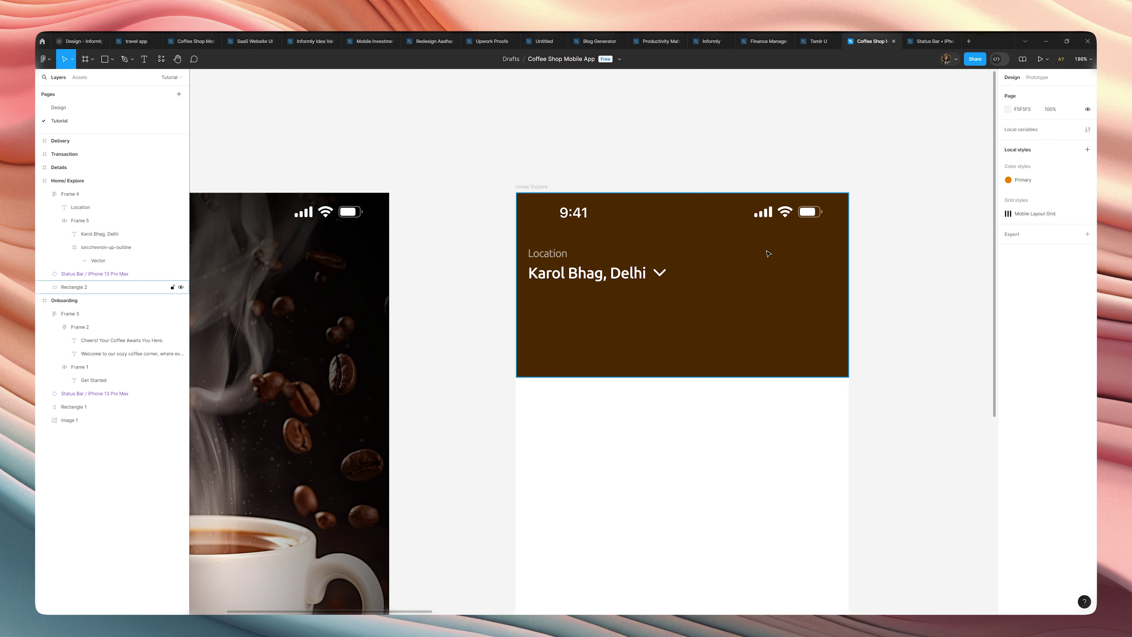